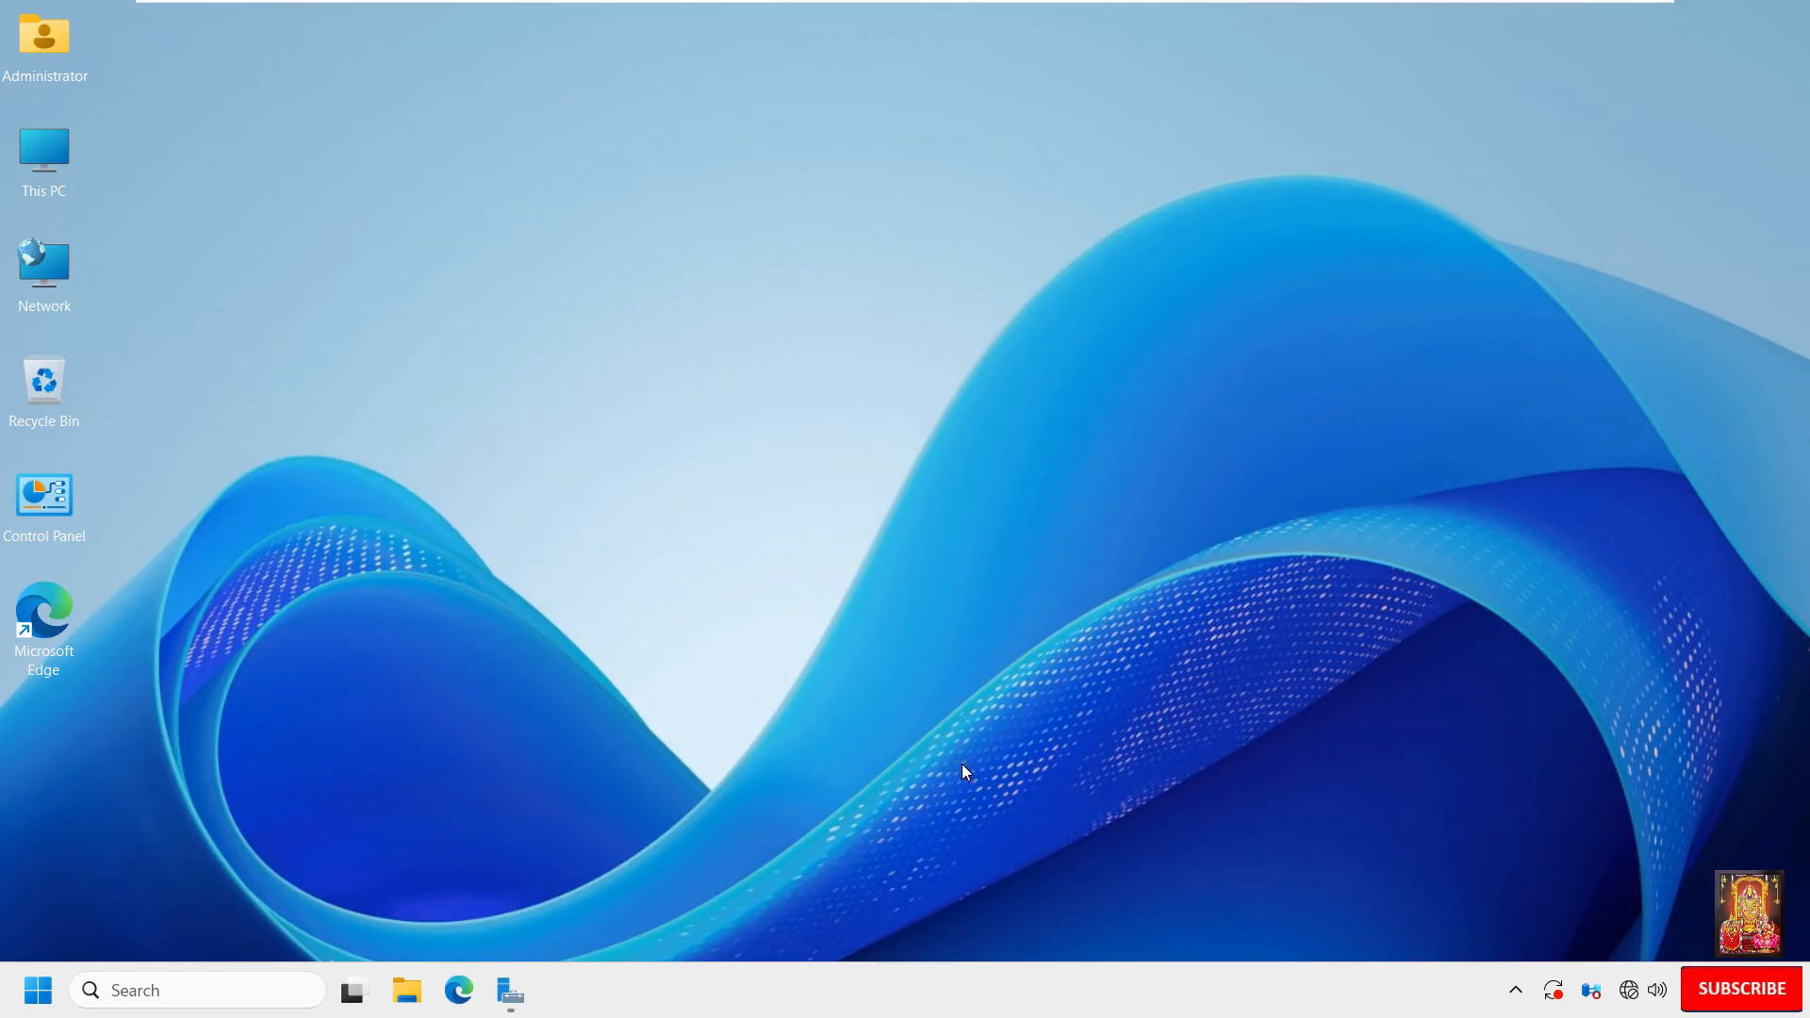
Open Server Manager and start adding roles and features with a role-based or feature-based installation on the local server.
click(512, 989)
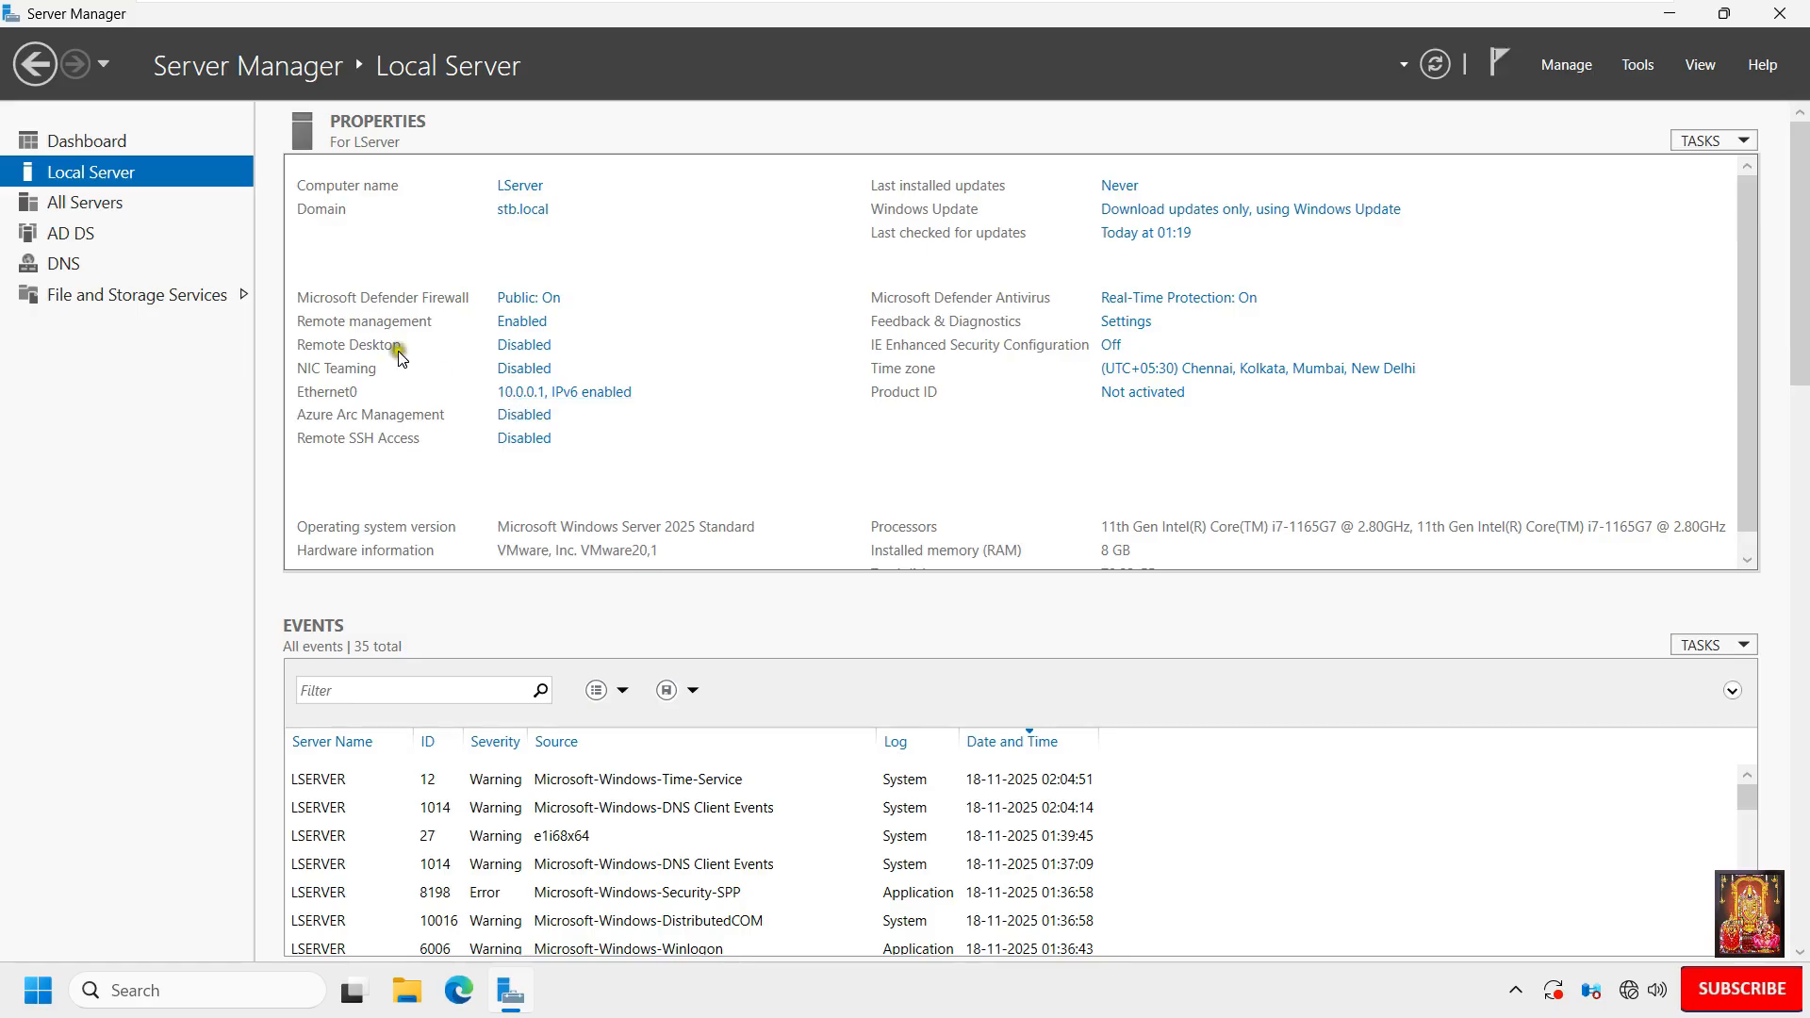
click(105, 139)
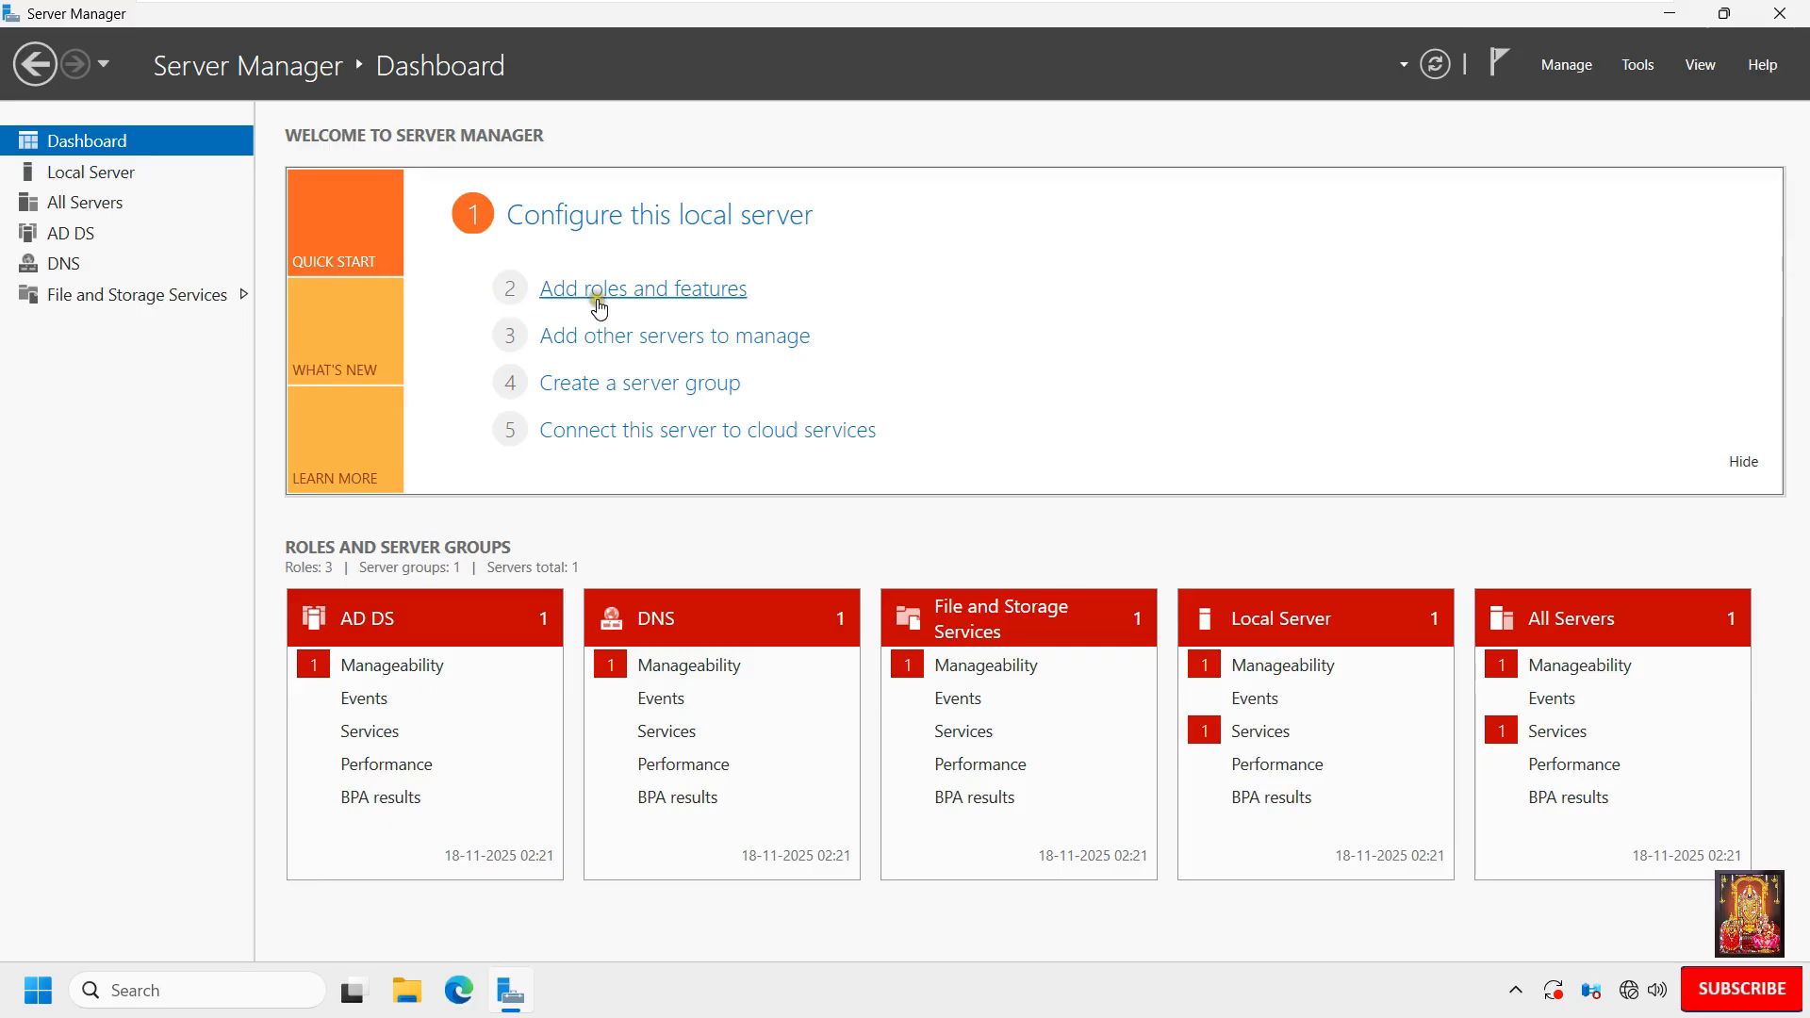
click(693, 292)
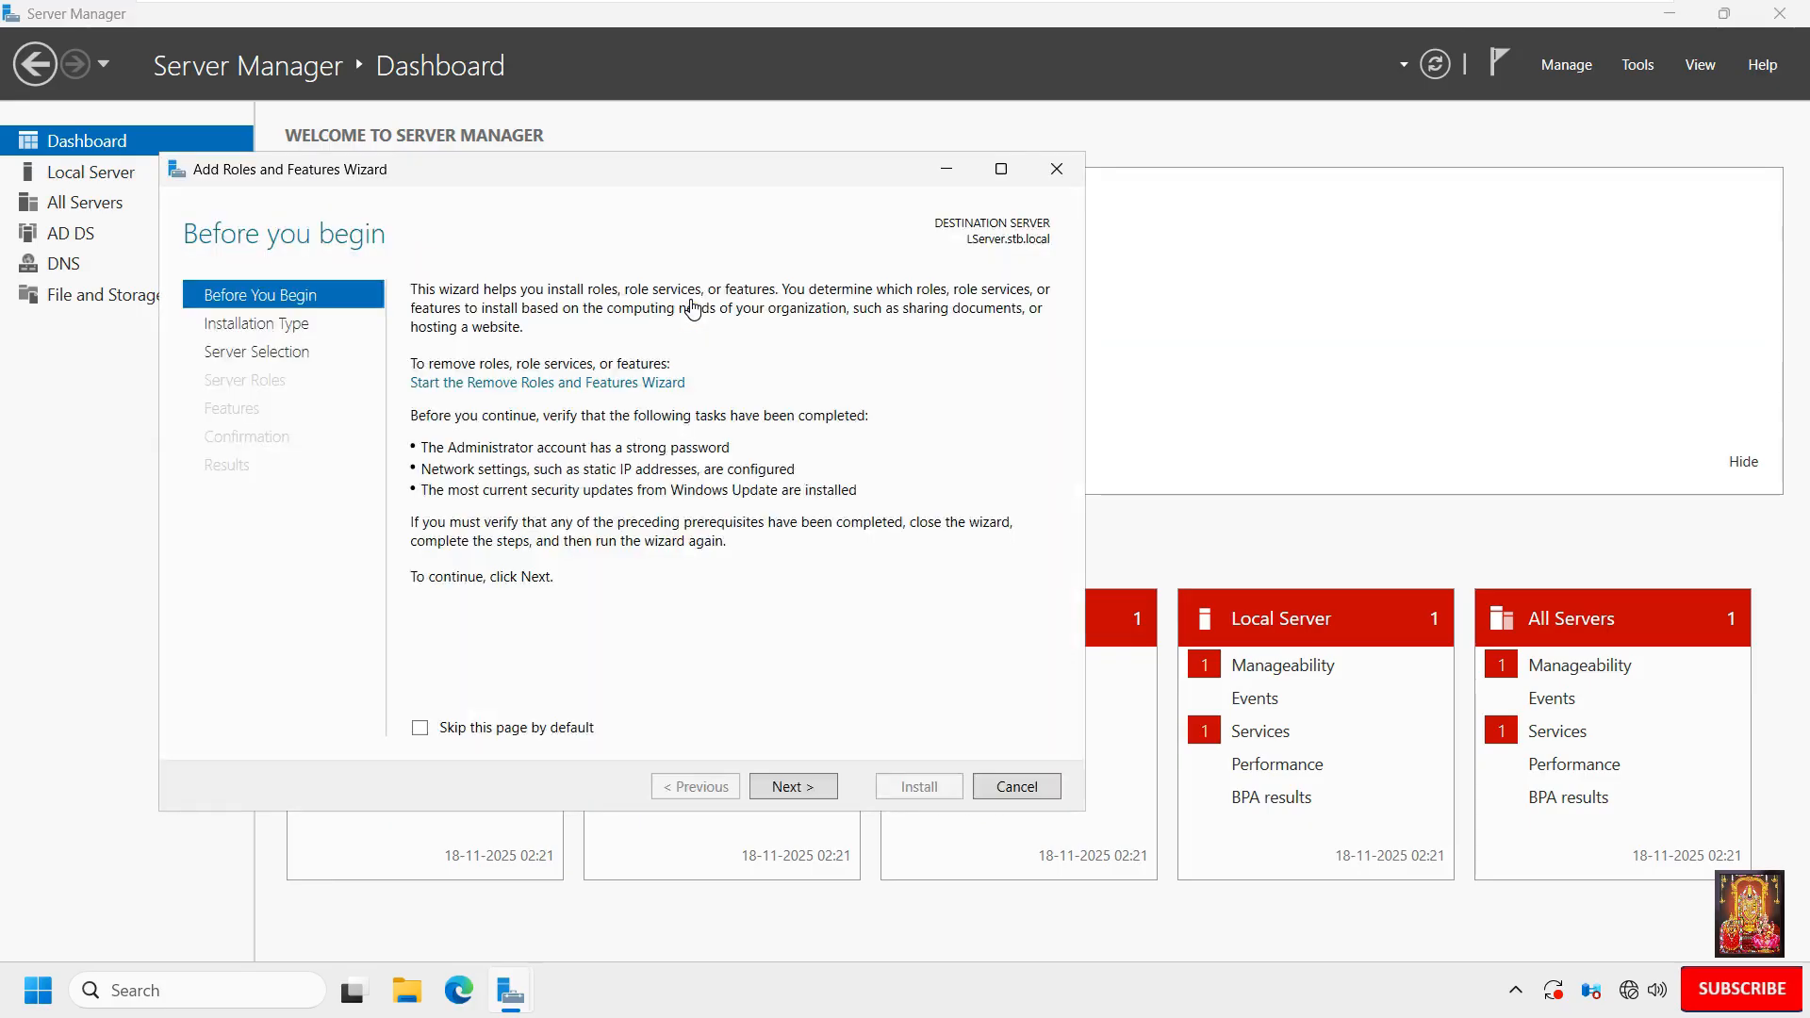
click(803, 790)
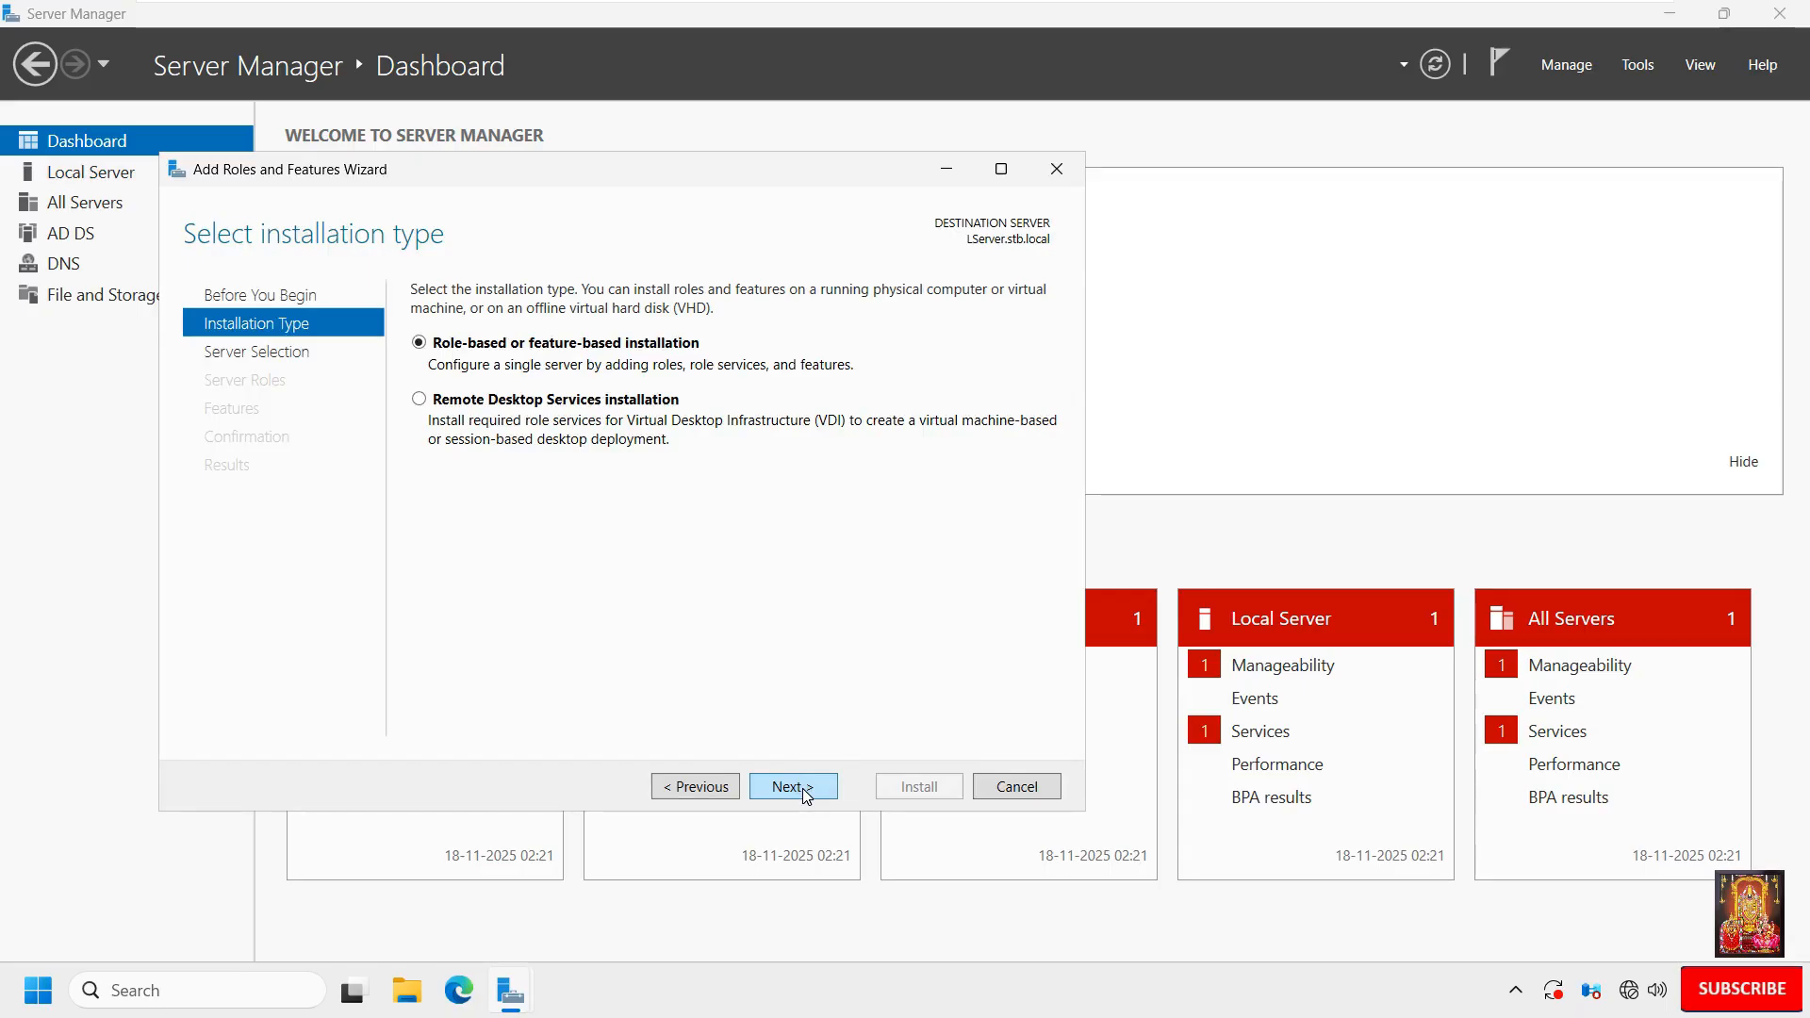
click(805, 790)
click(803, 790)
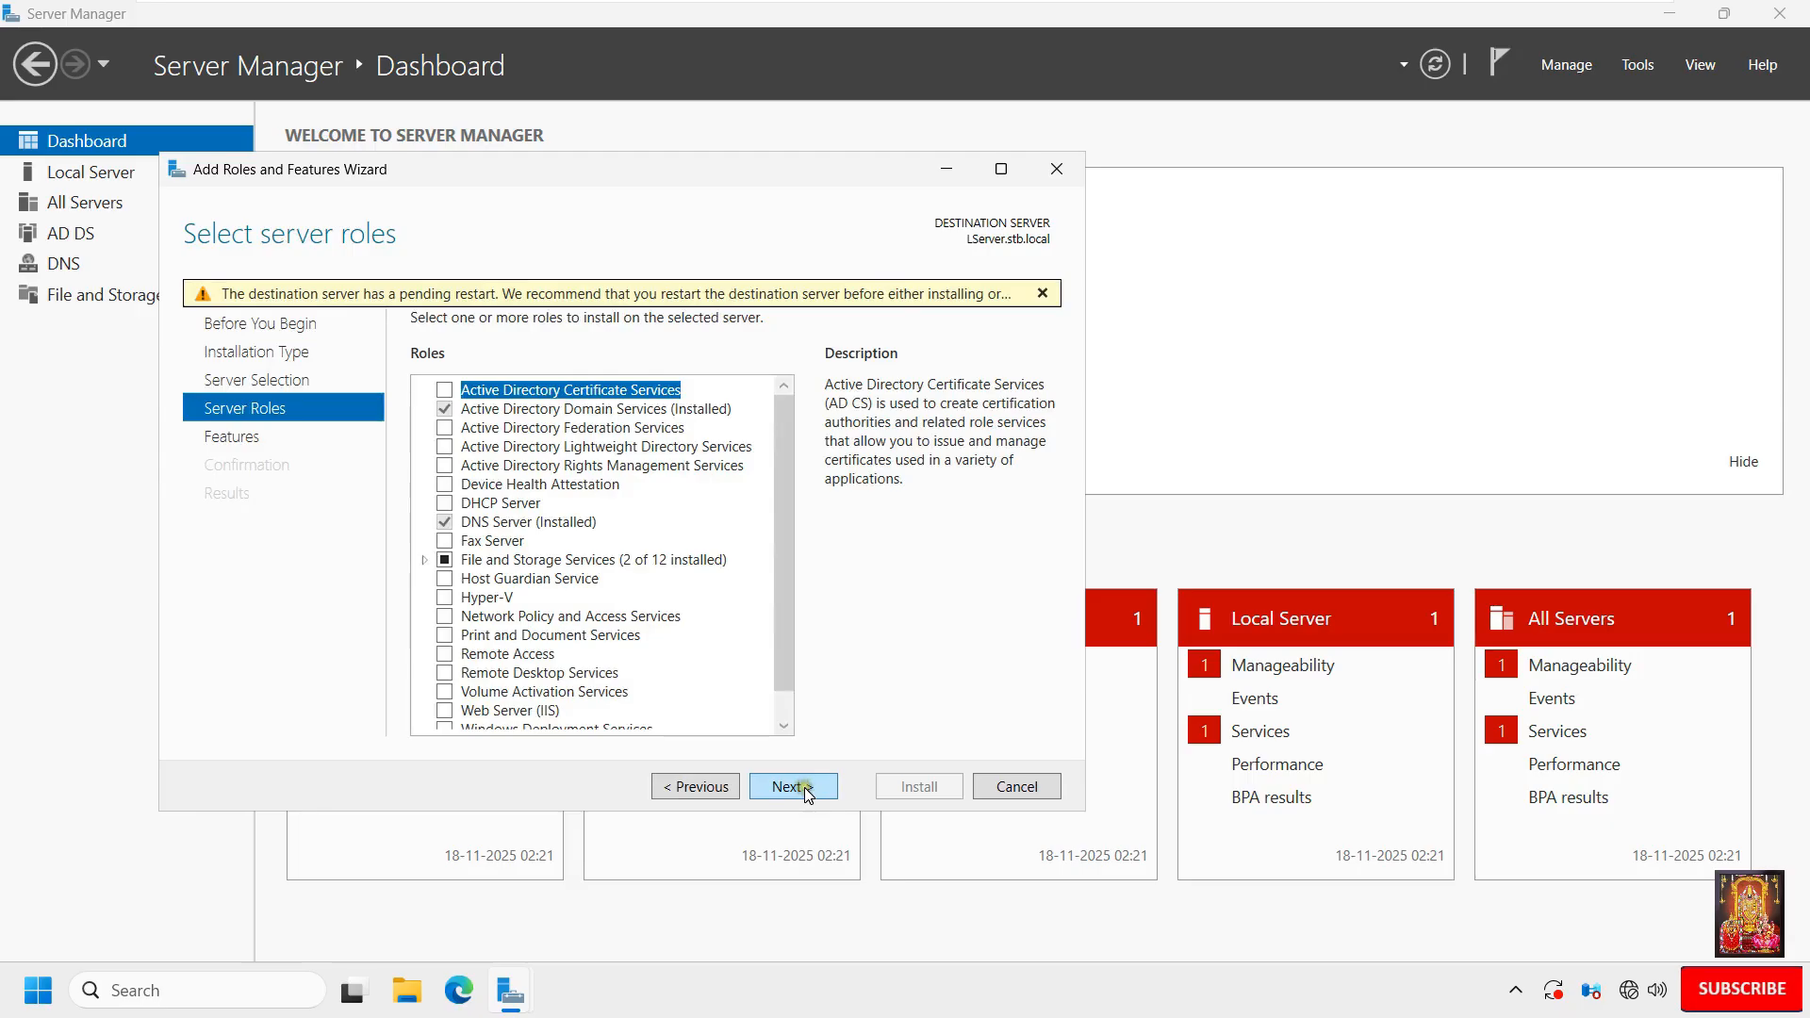
Select the iSCSI Target Server role under File and iSCSI Services within File and Storage Services.
click(425, 561)
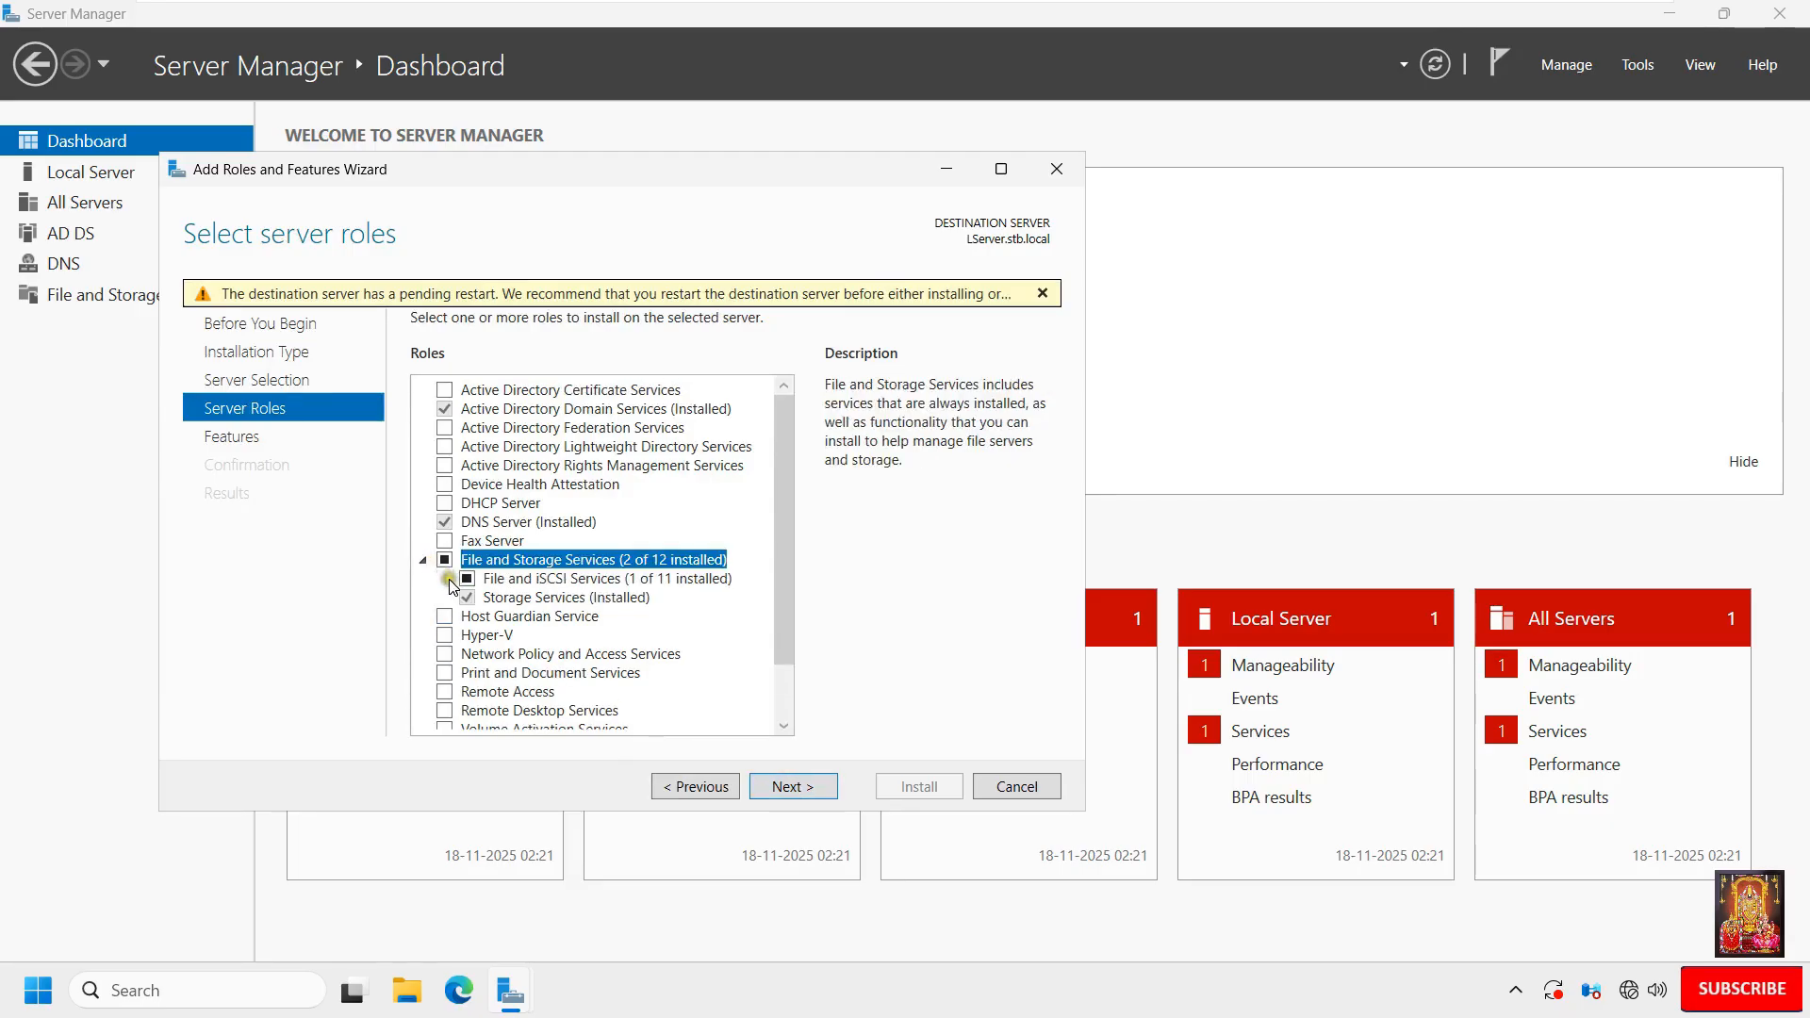
click(448, 579)
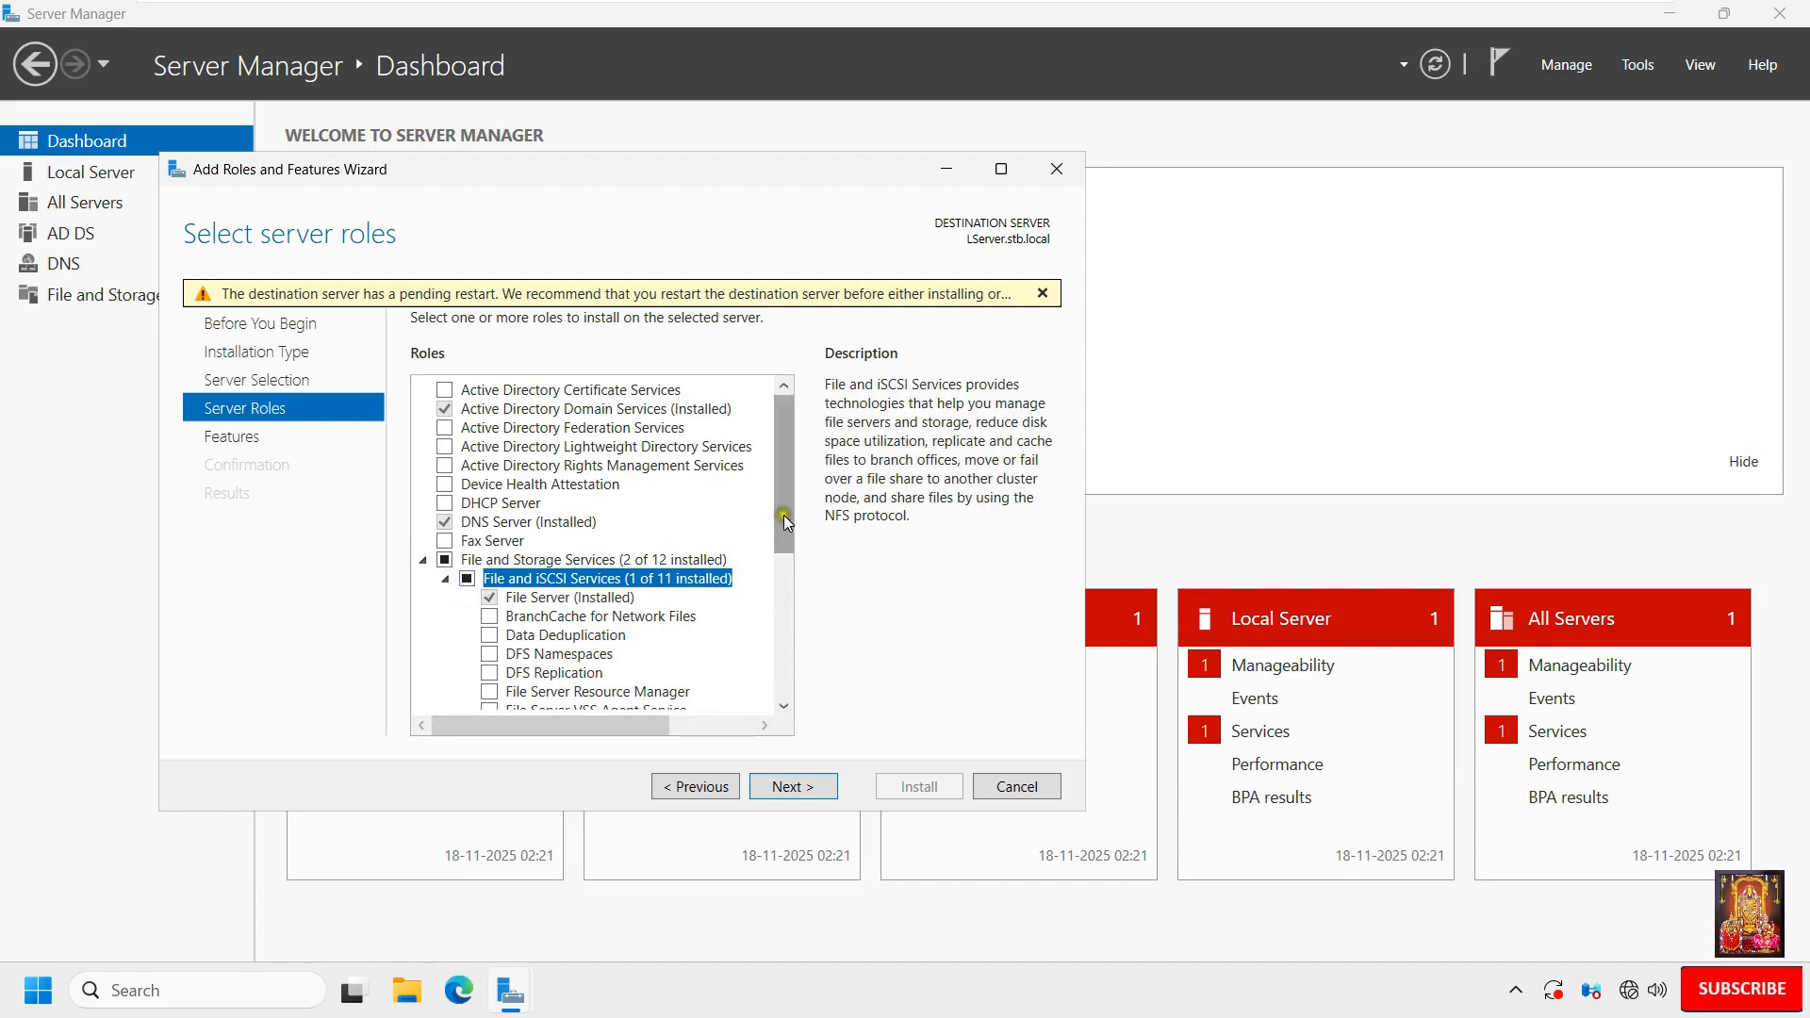
drag(783, 515, 783, 562)
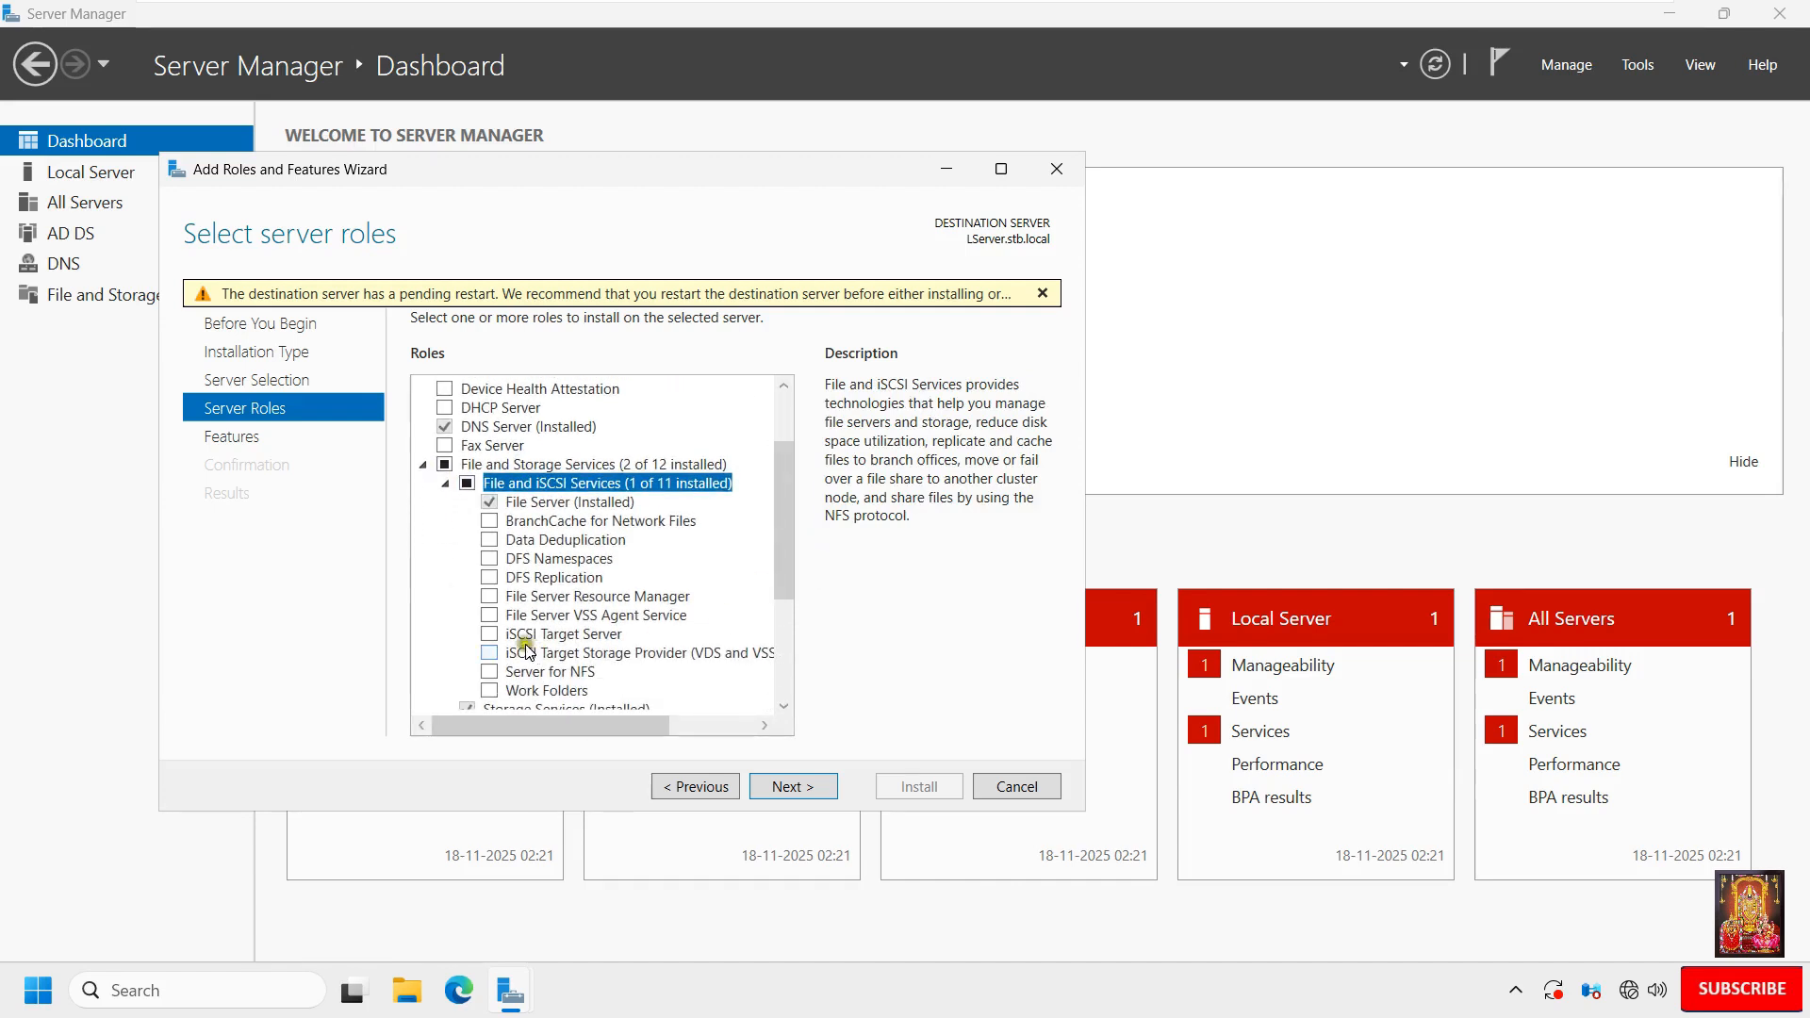
click(492, 636)
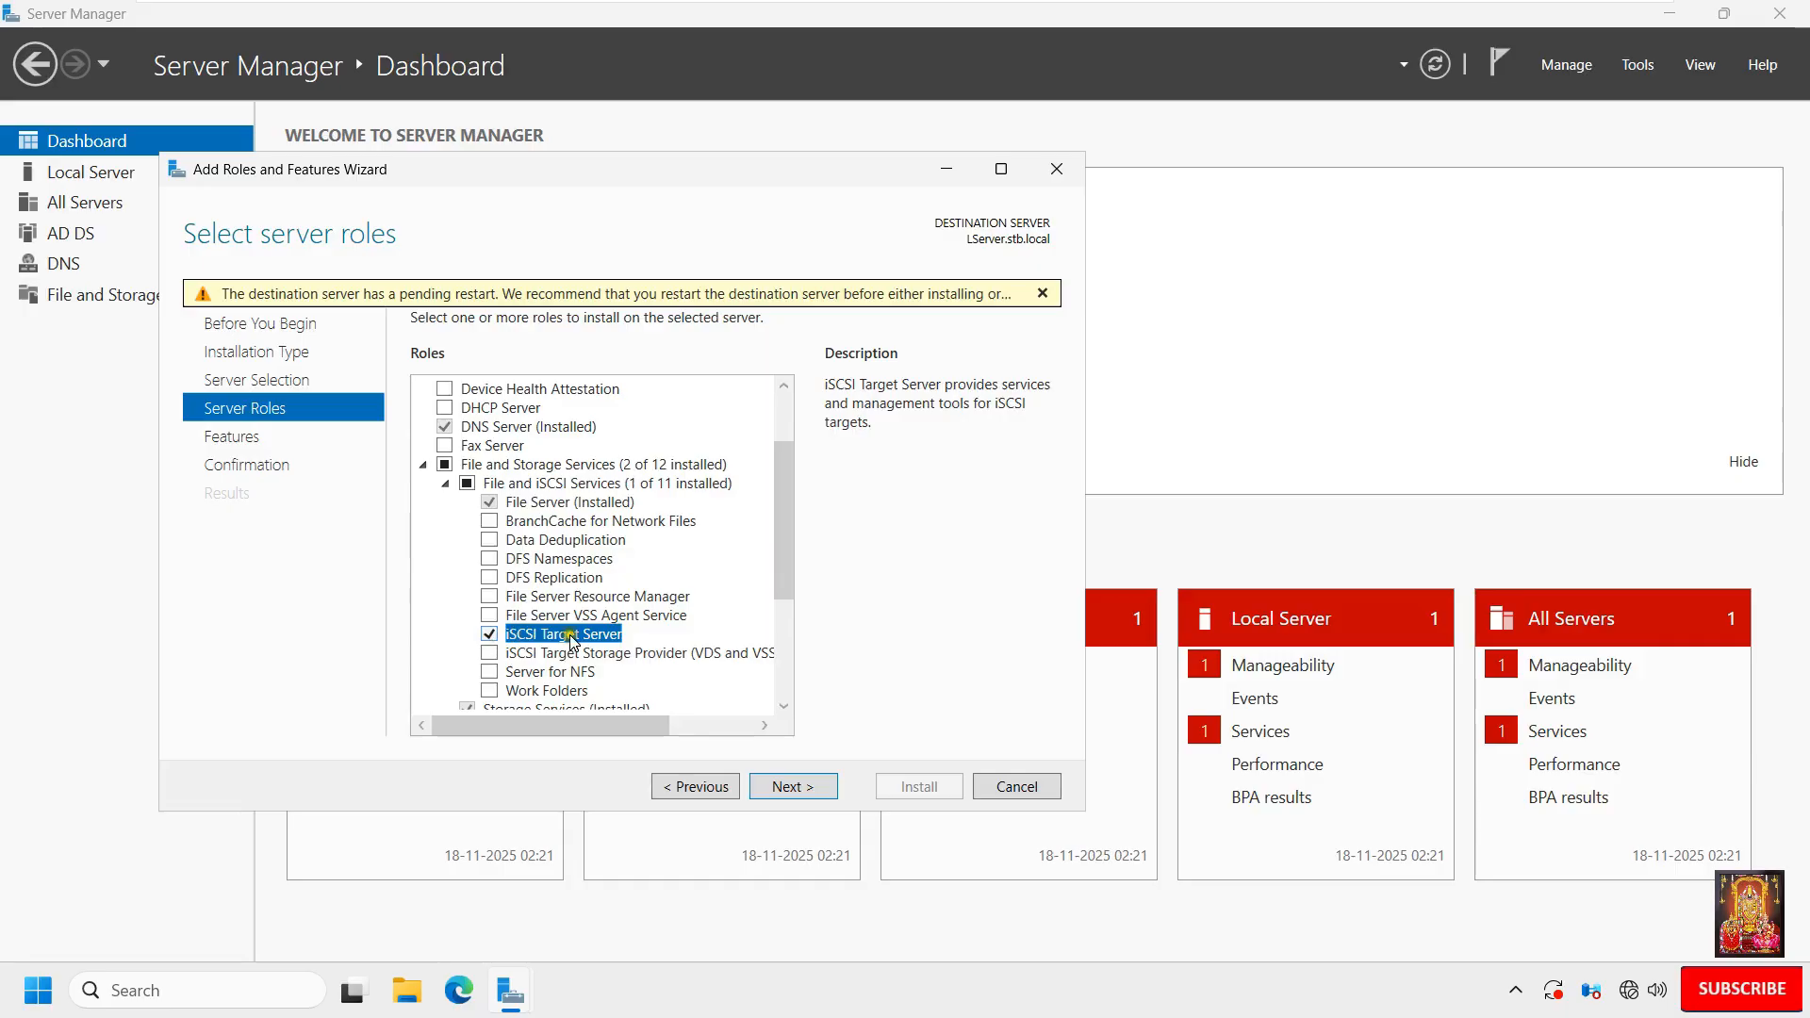
click(793, 786)
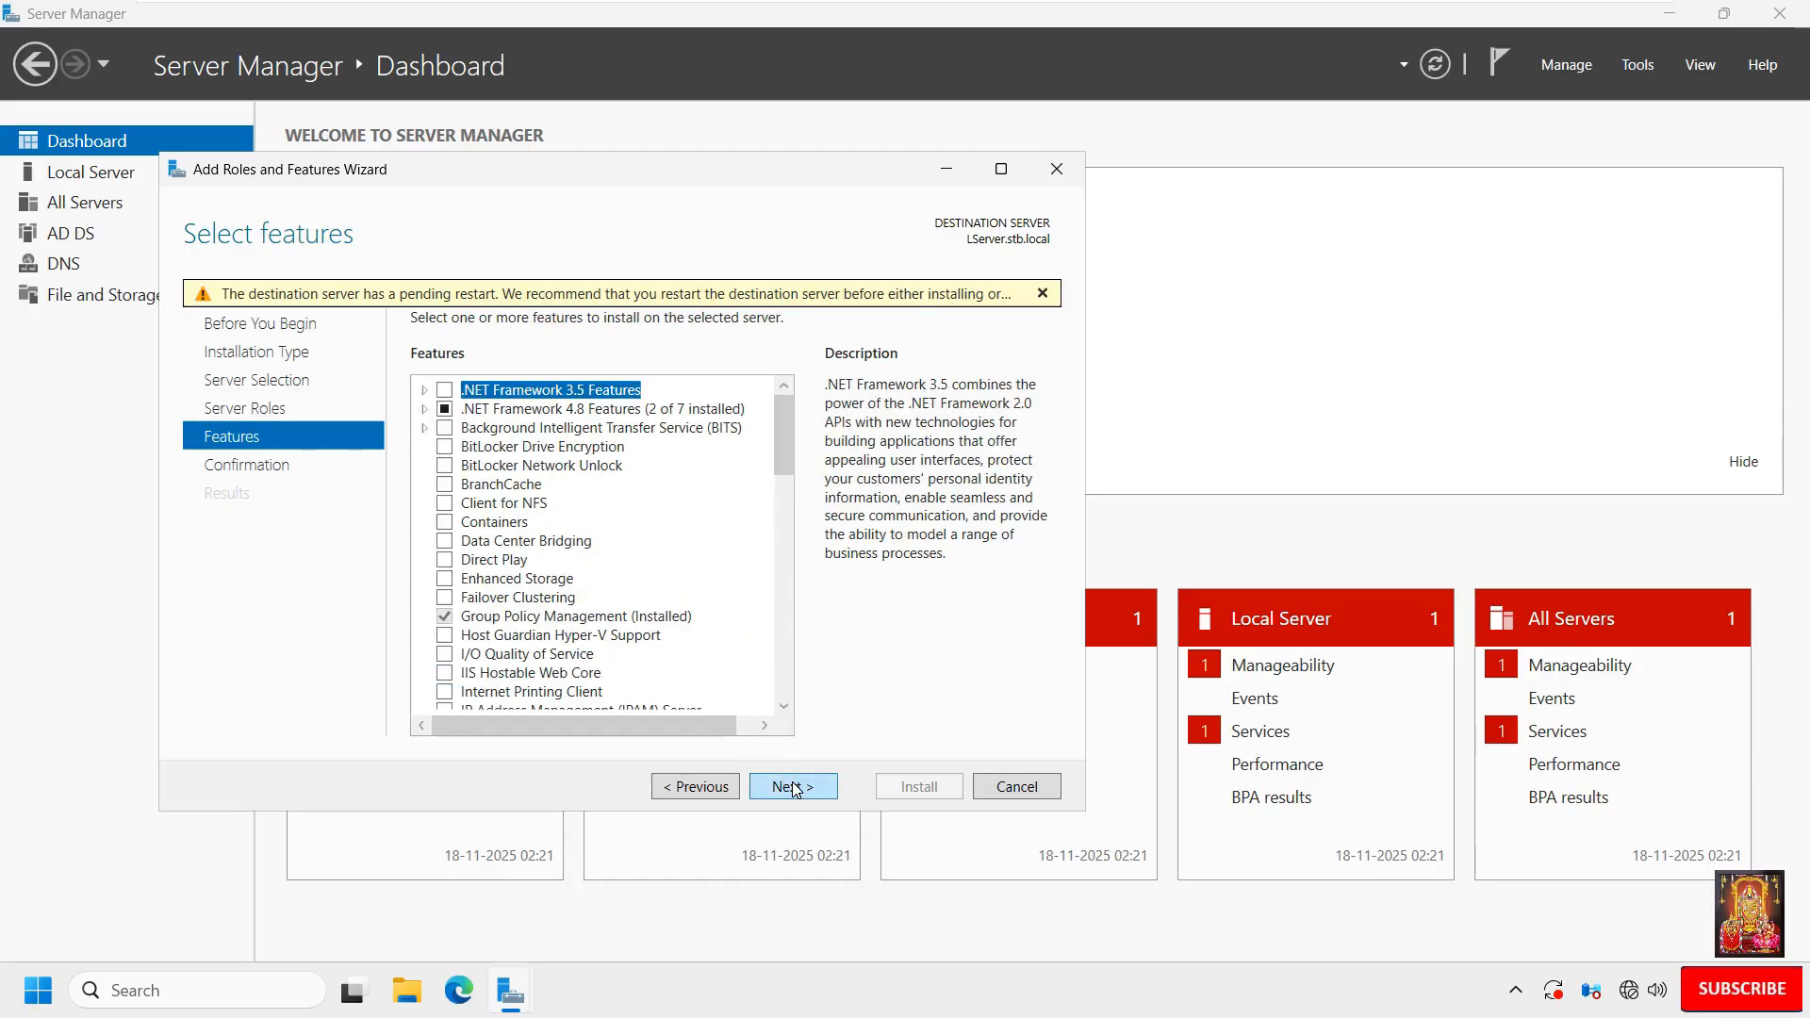
Install the iSCSI Target Server role without extra features, allowing automatic server restart if required, and close the wizard.
click(793, 787)
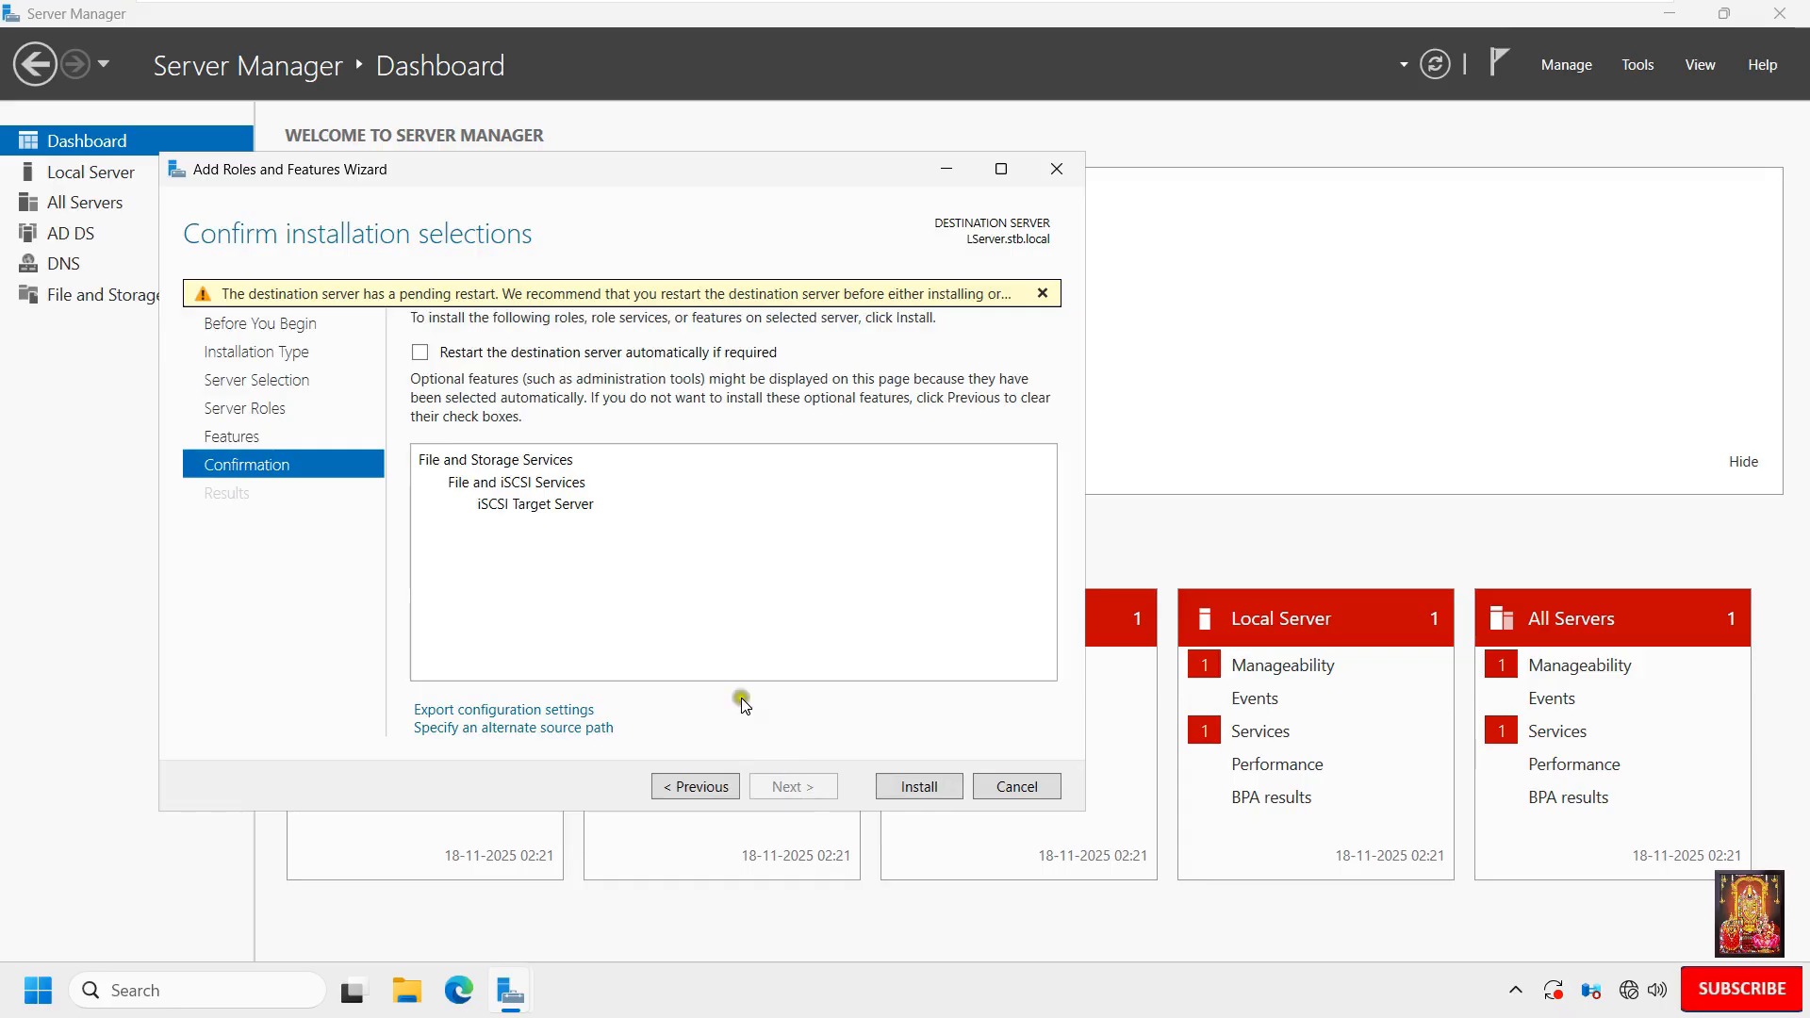
click(419, 352)
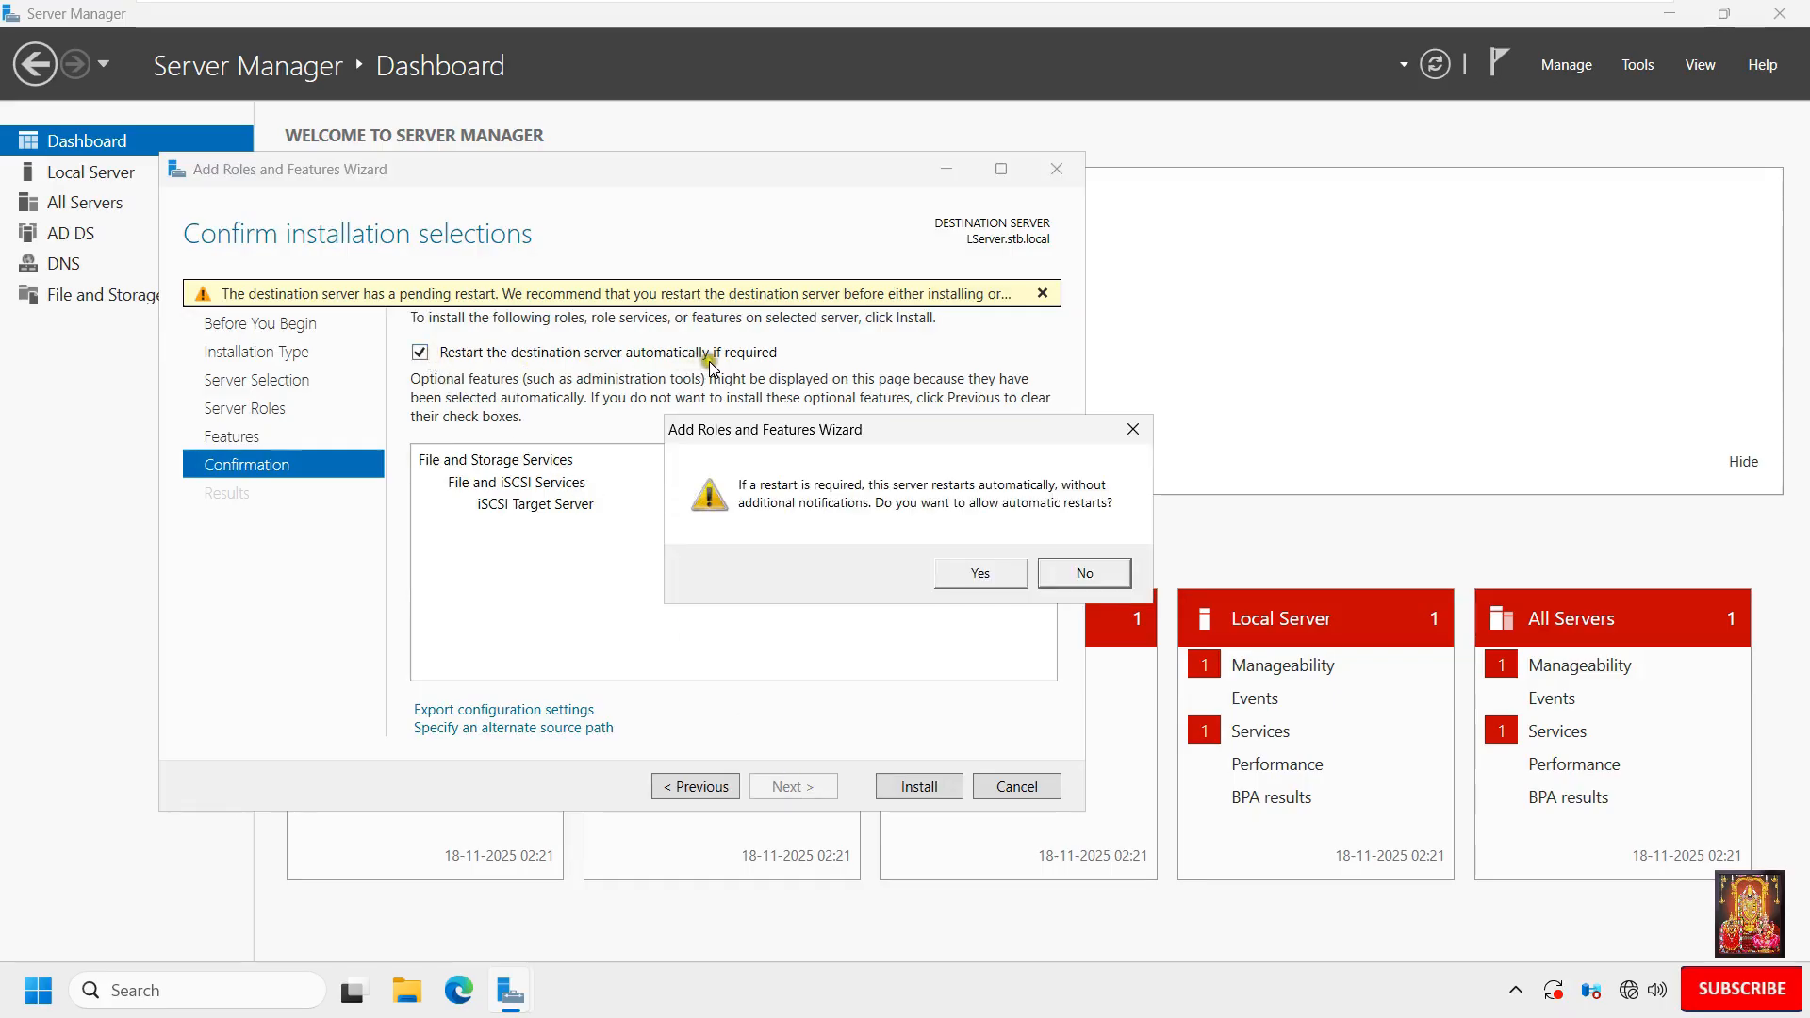
click(1000, 577)
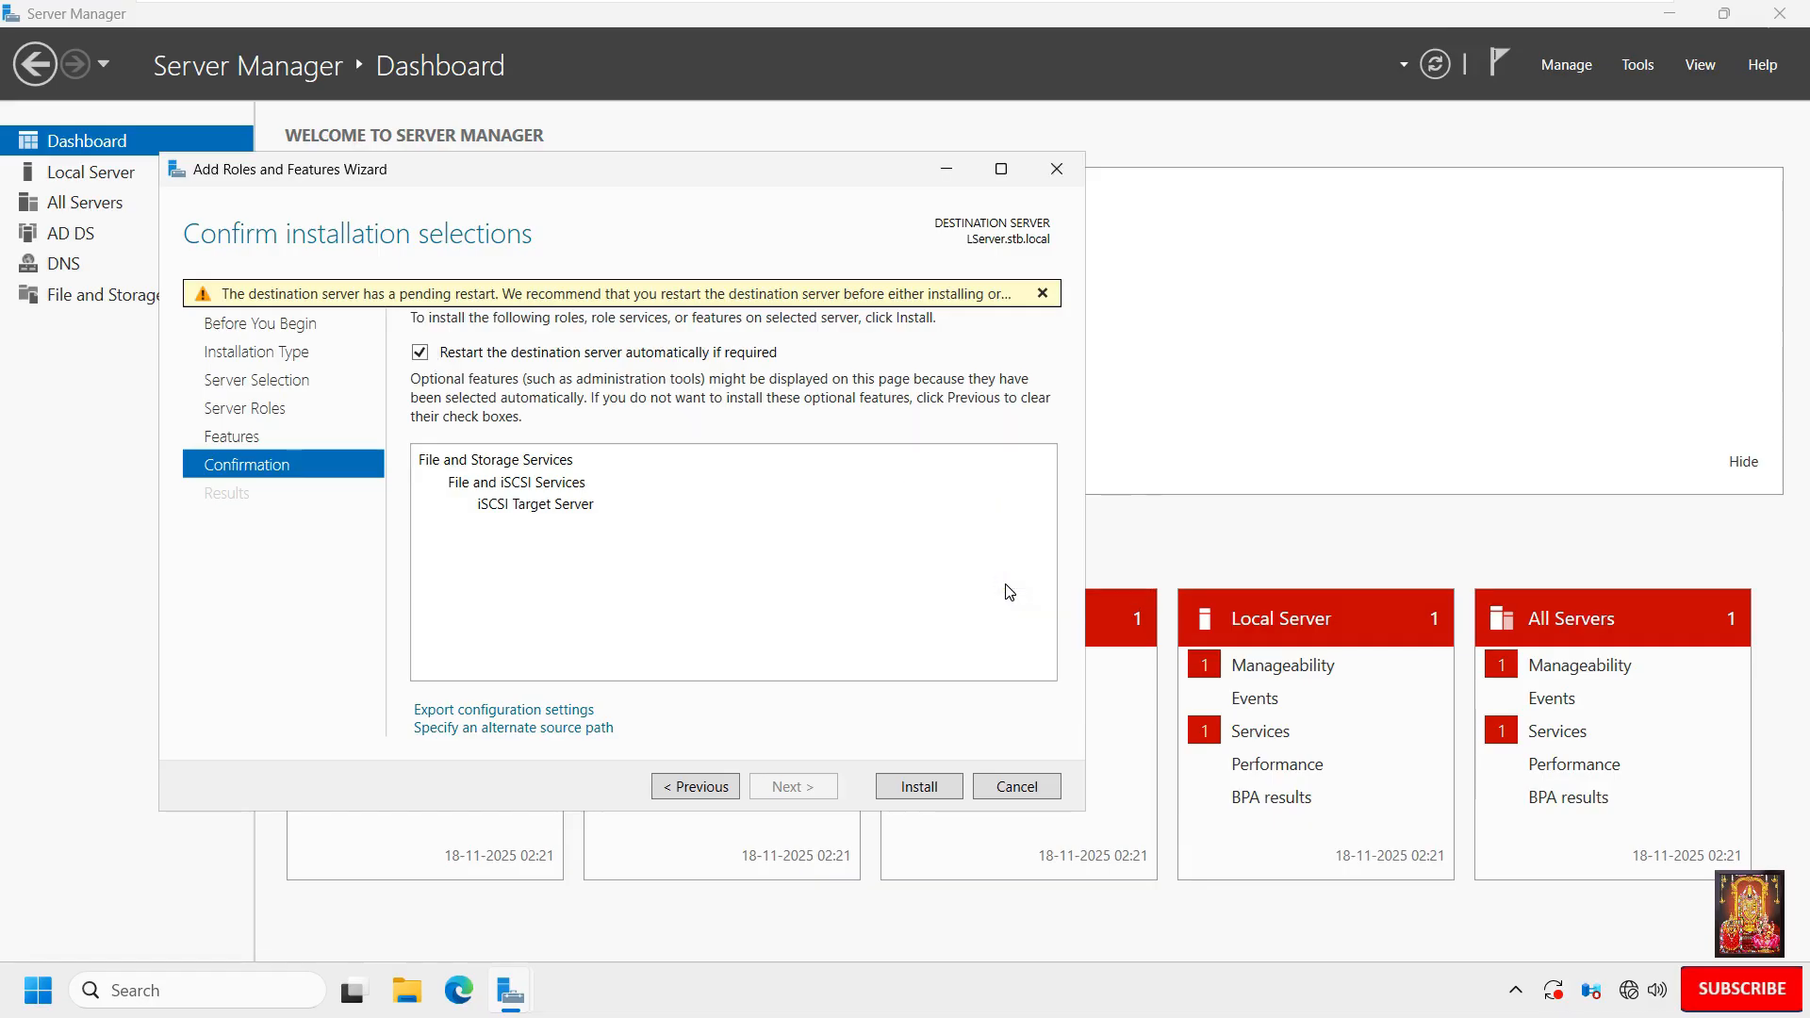
click(917, 789)
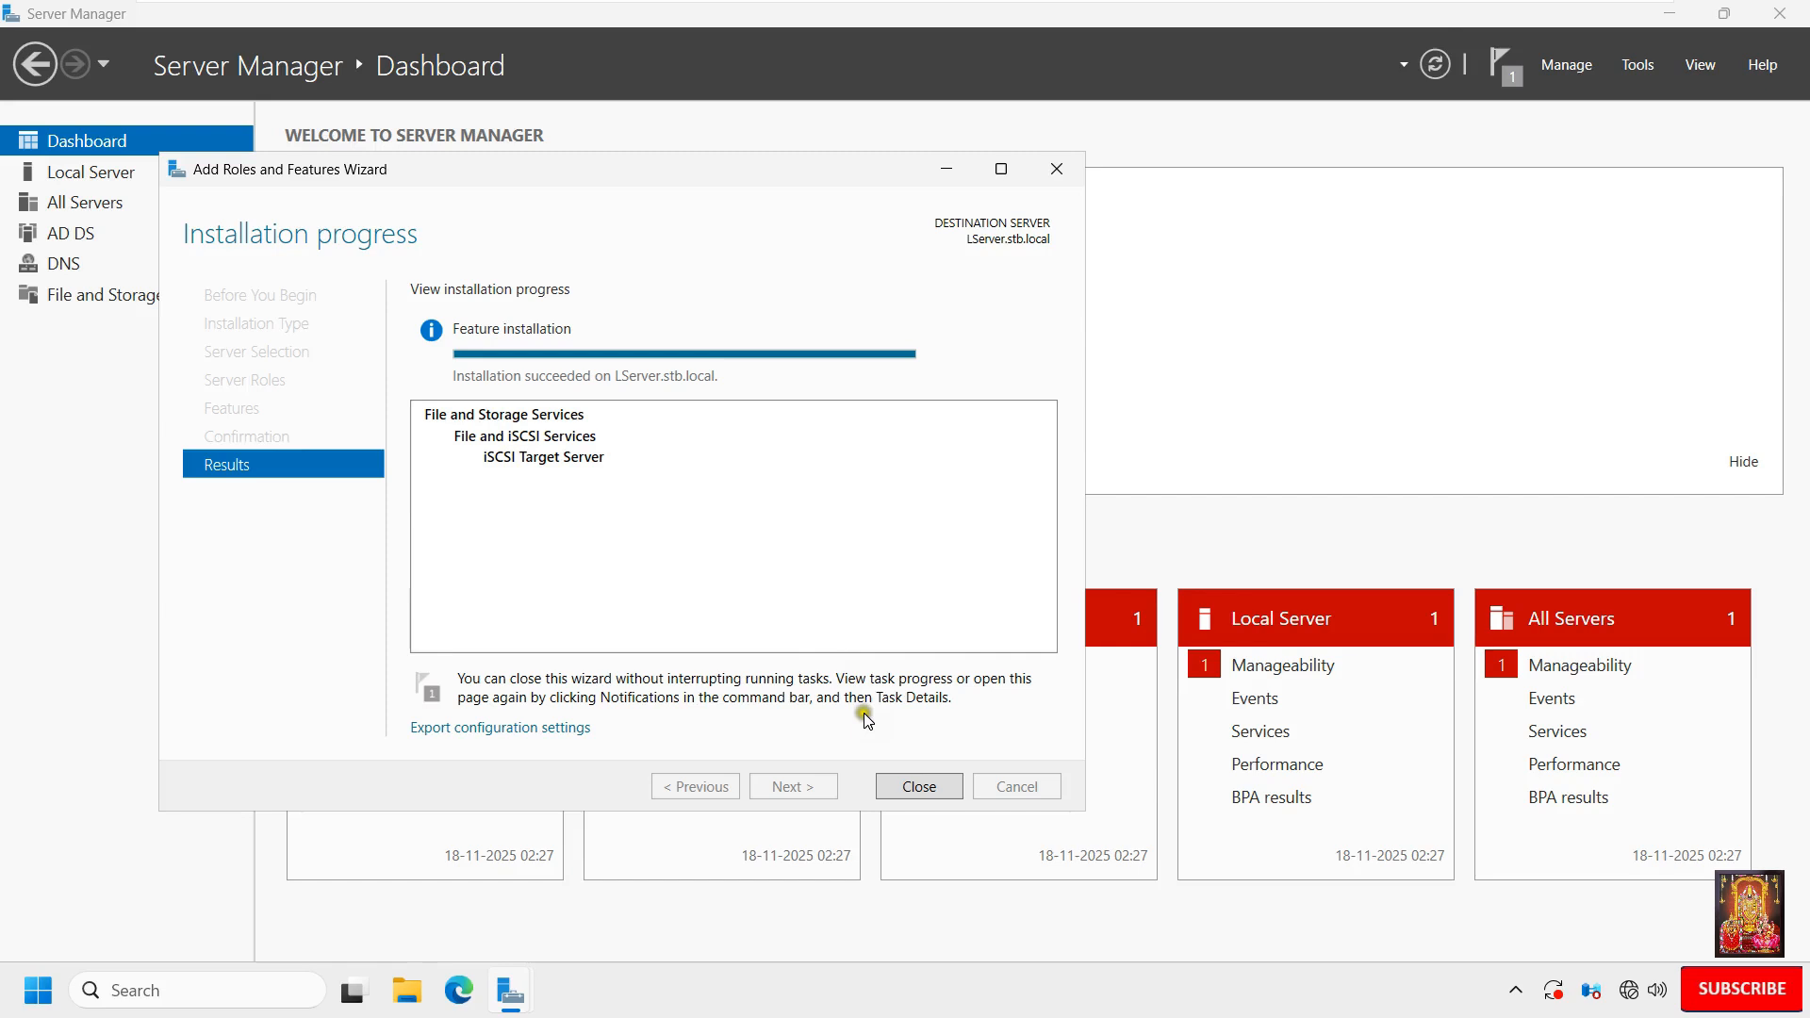
click(919, 789)
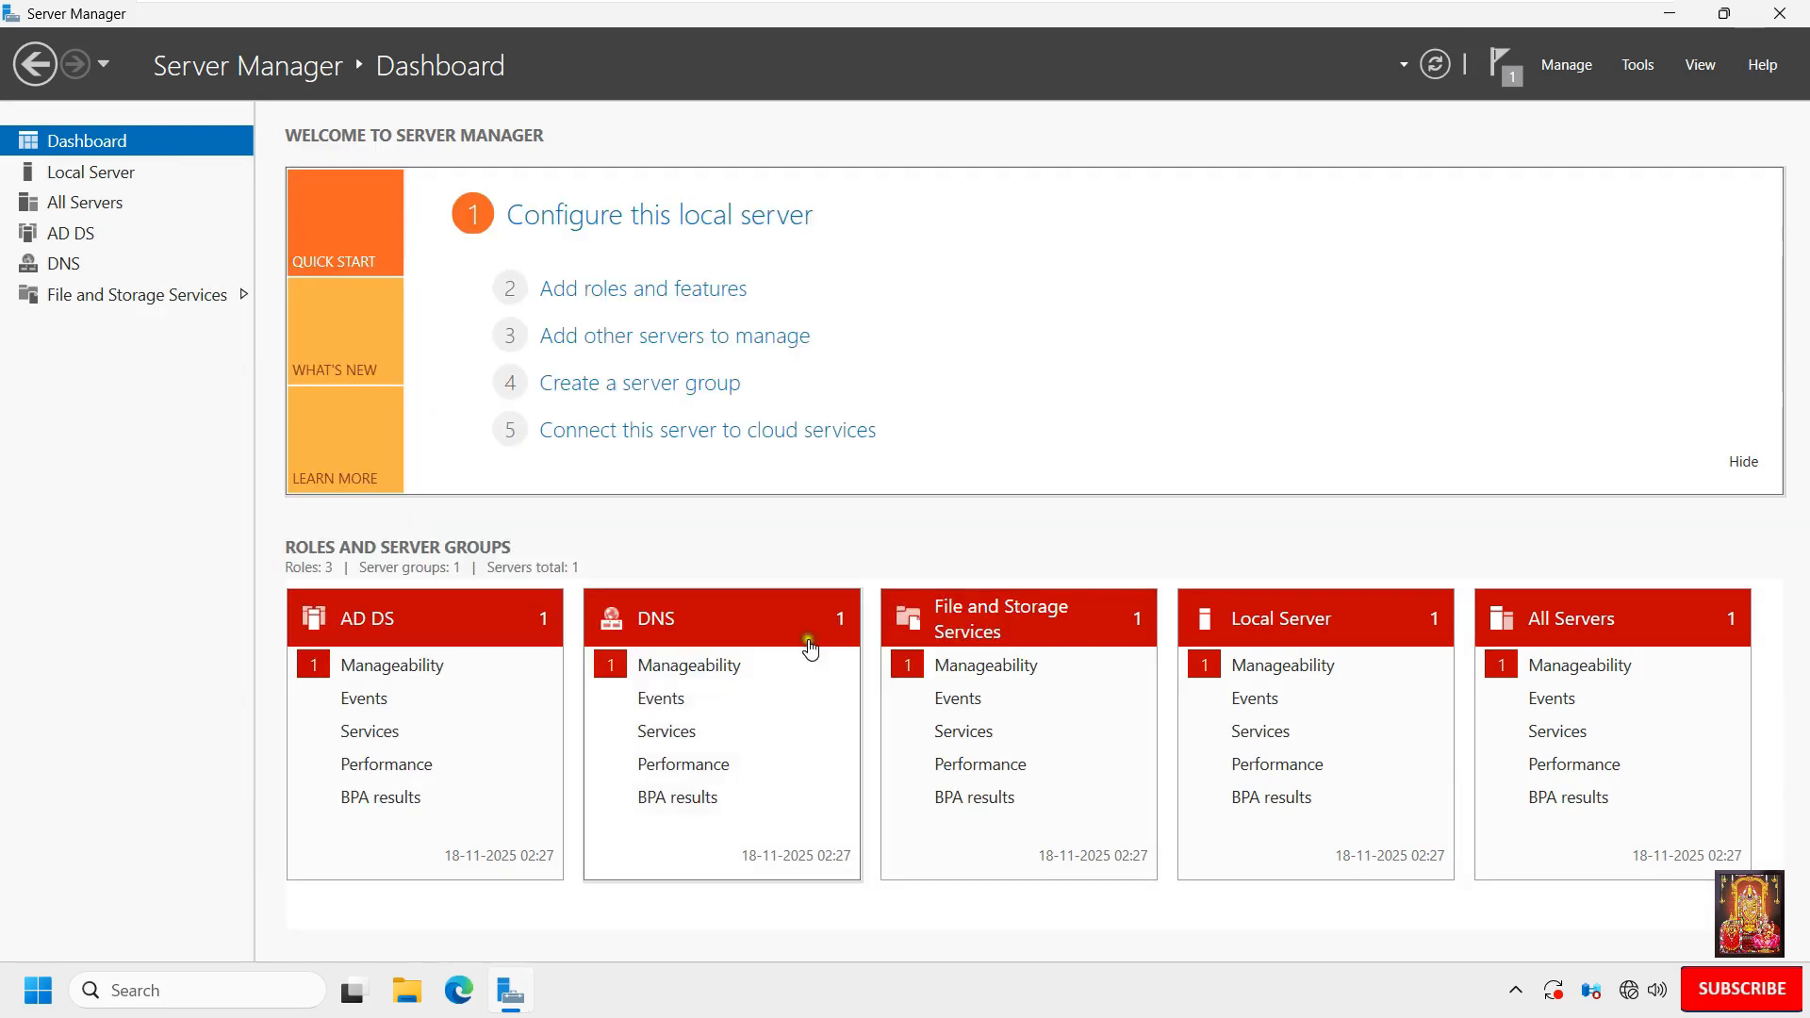
Start creating a new iSCSI virtual disk in File and Storage Services, with volume C: as its storage location.
click(119, 298)
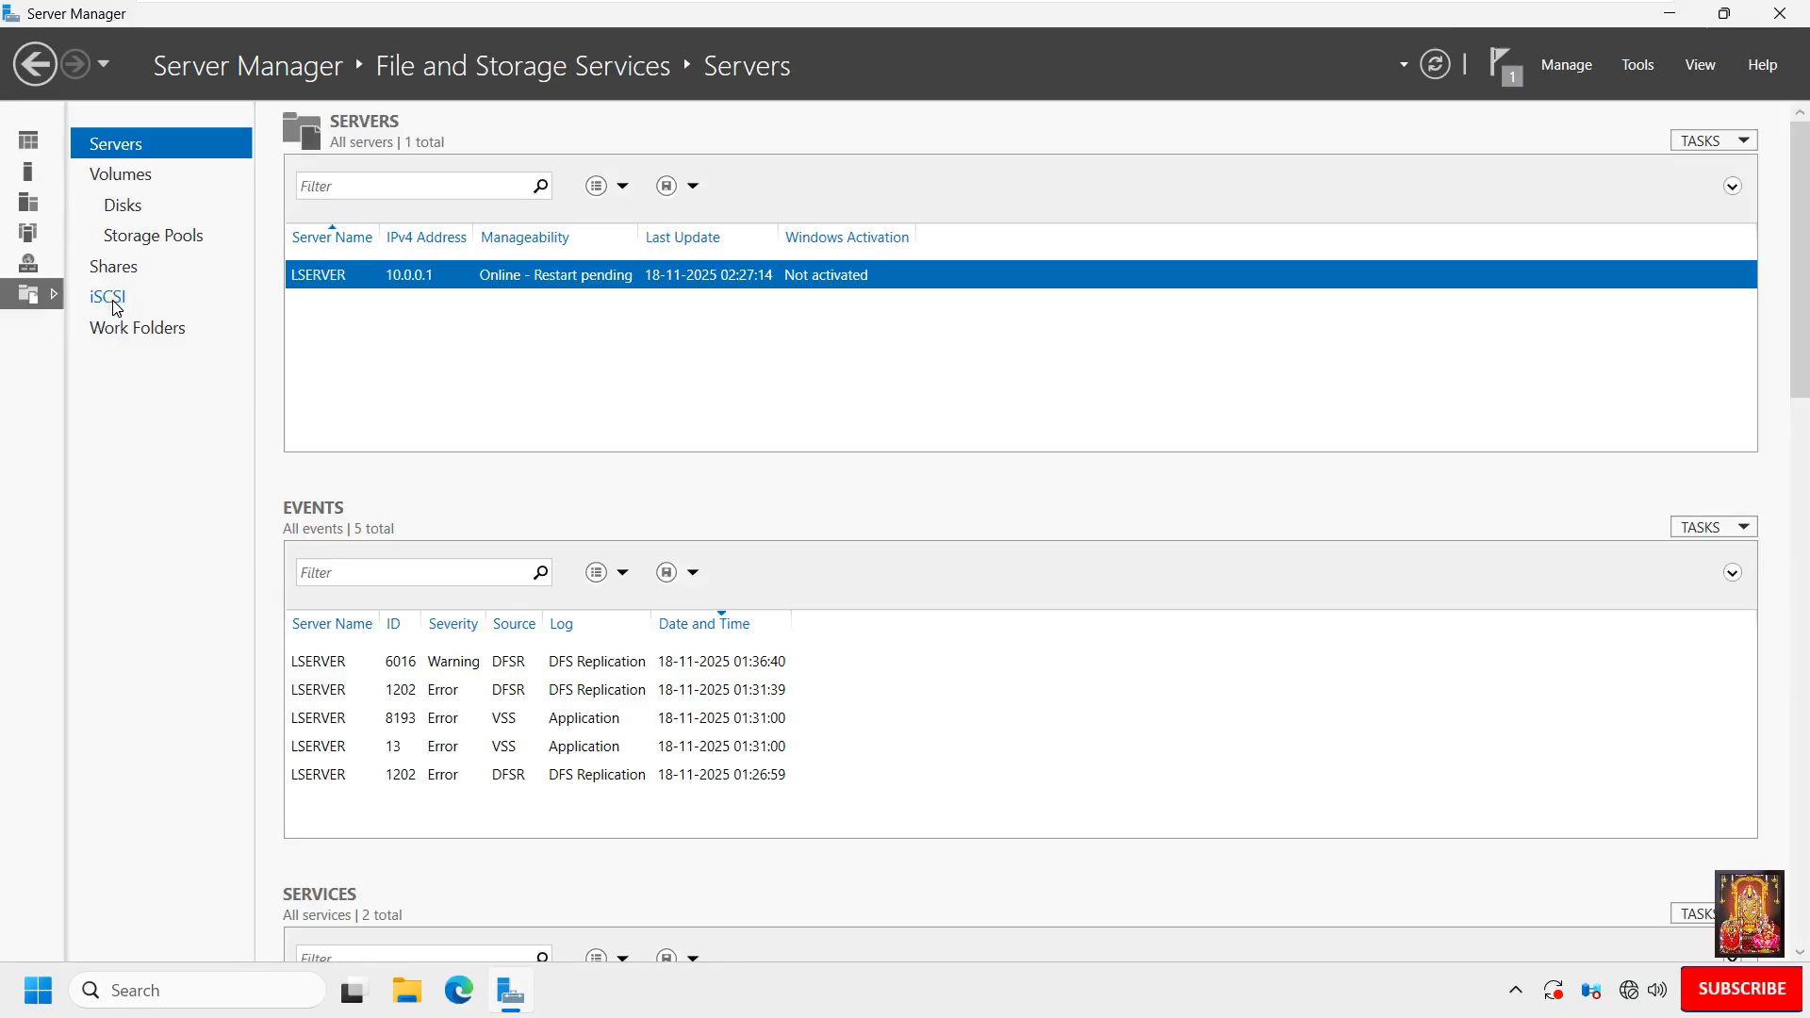
click(111, 300)
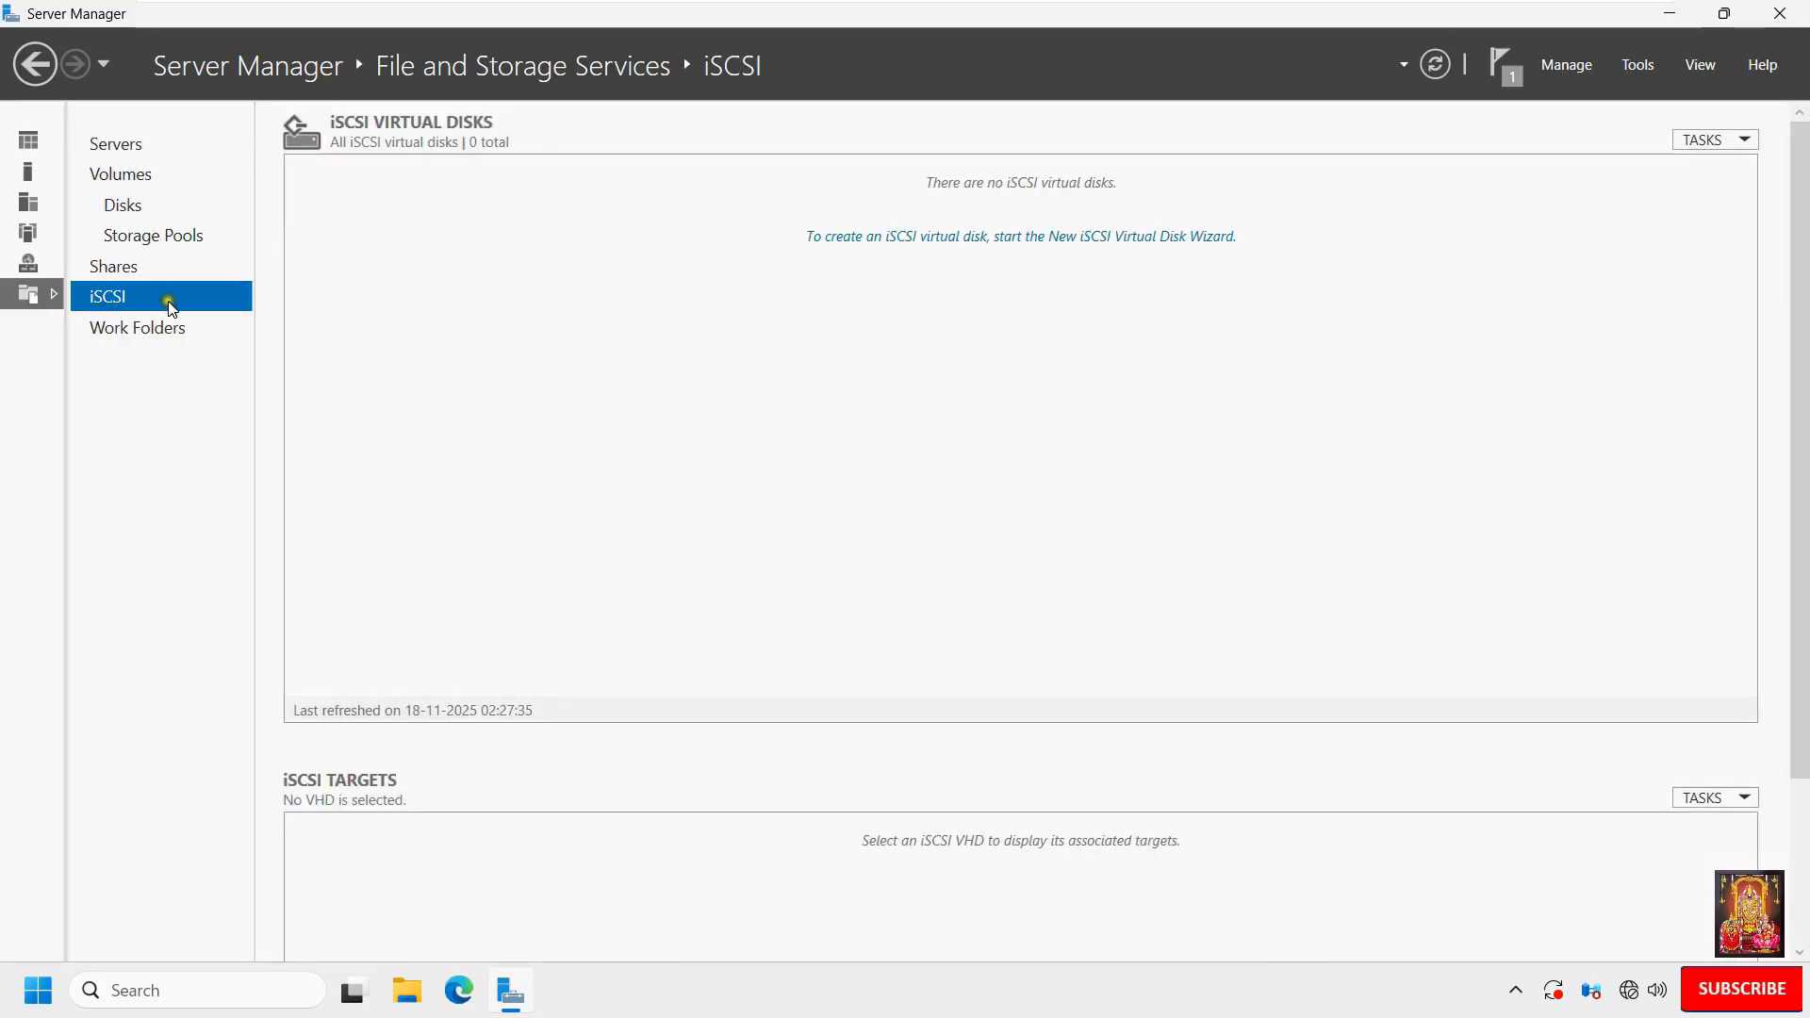
click(1056, 237)
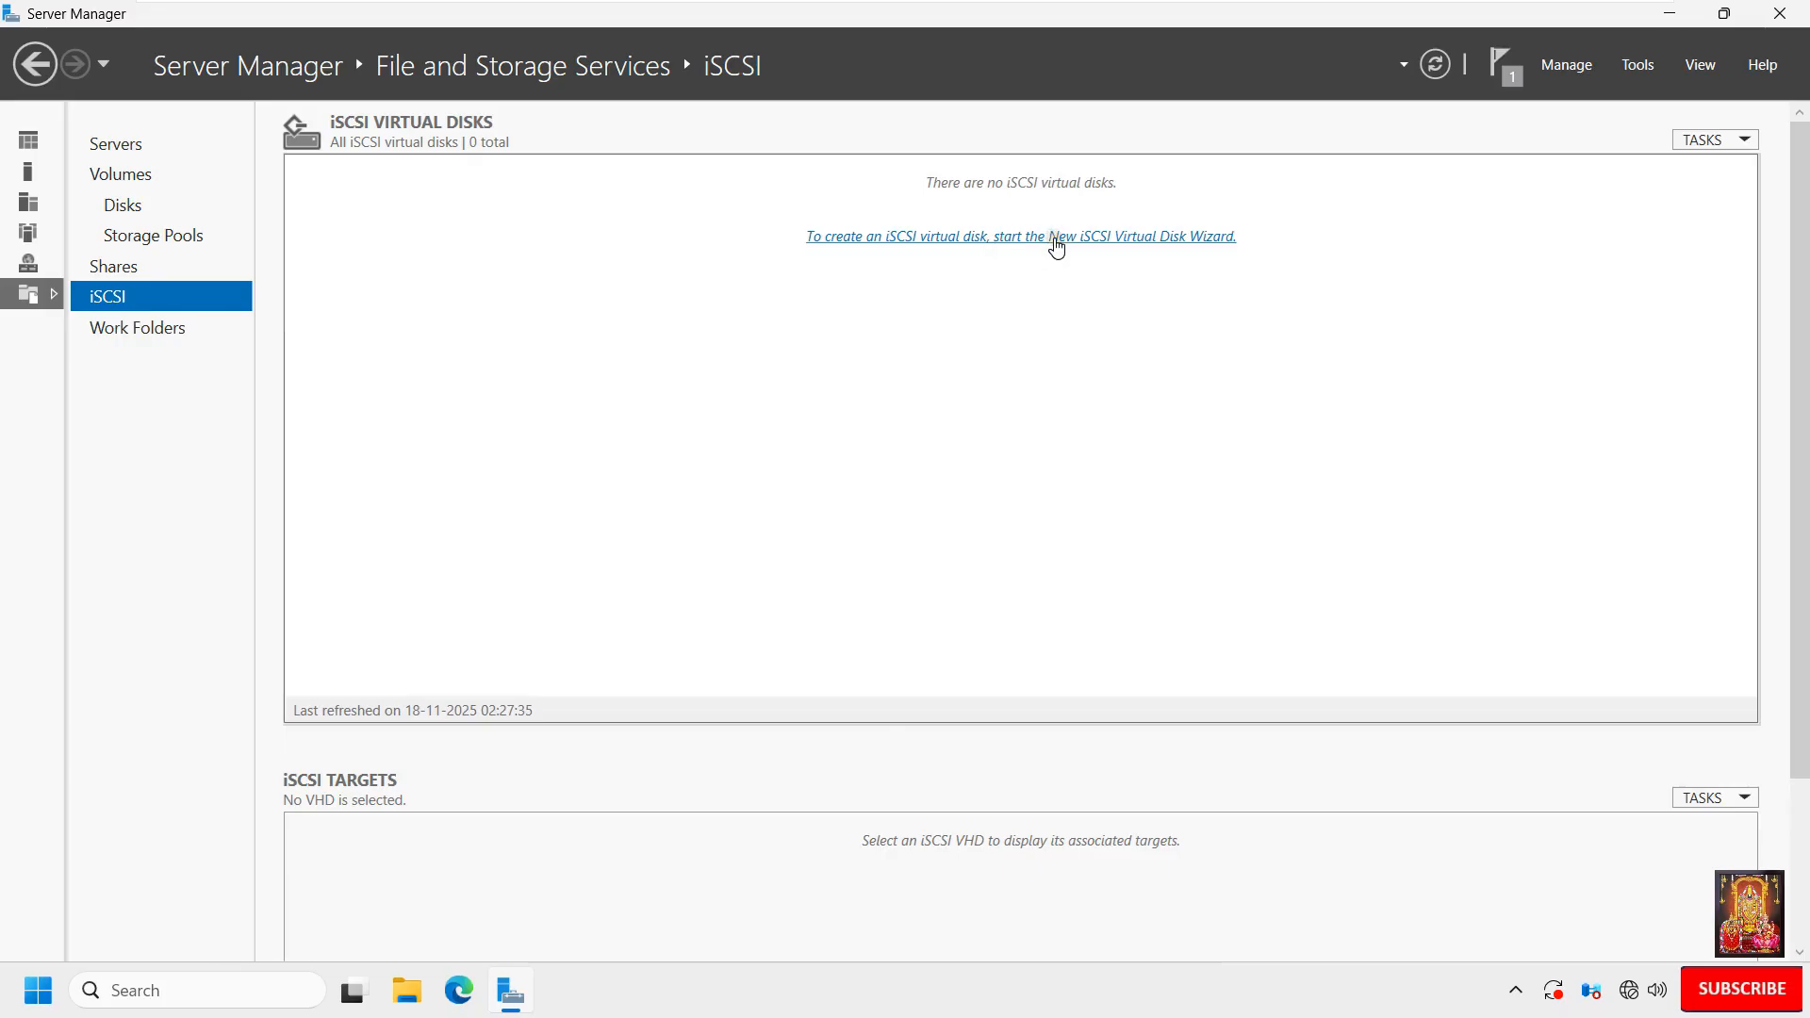
drag(879, 240, 985, 168)
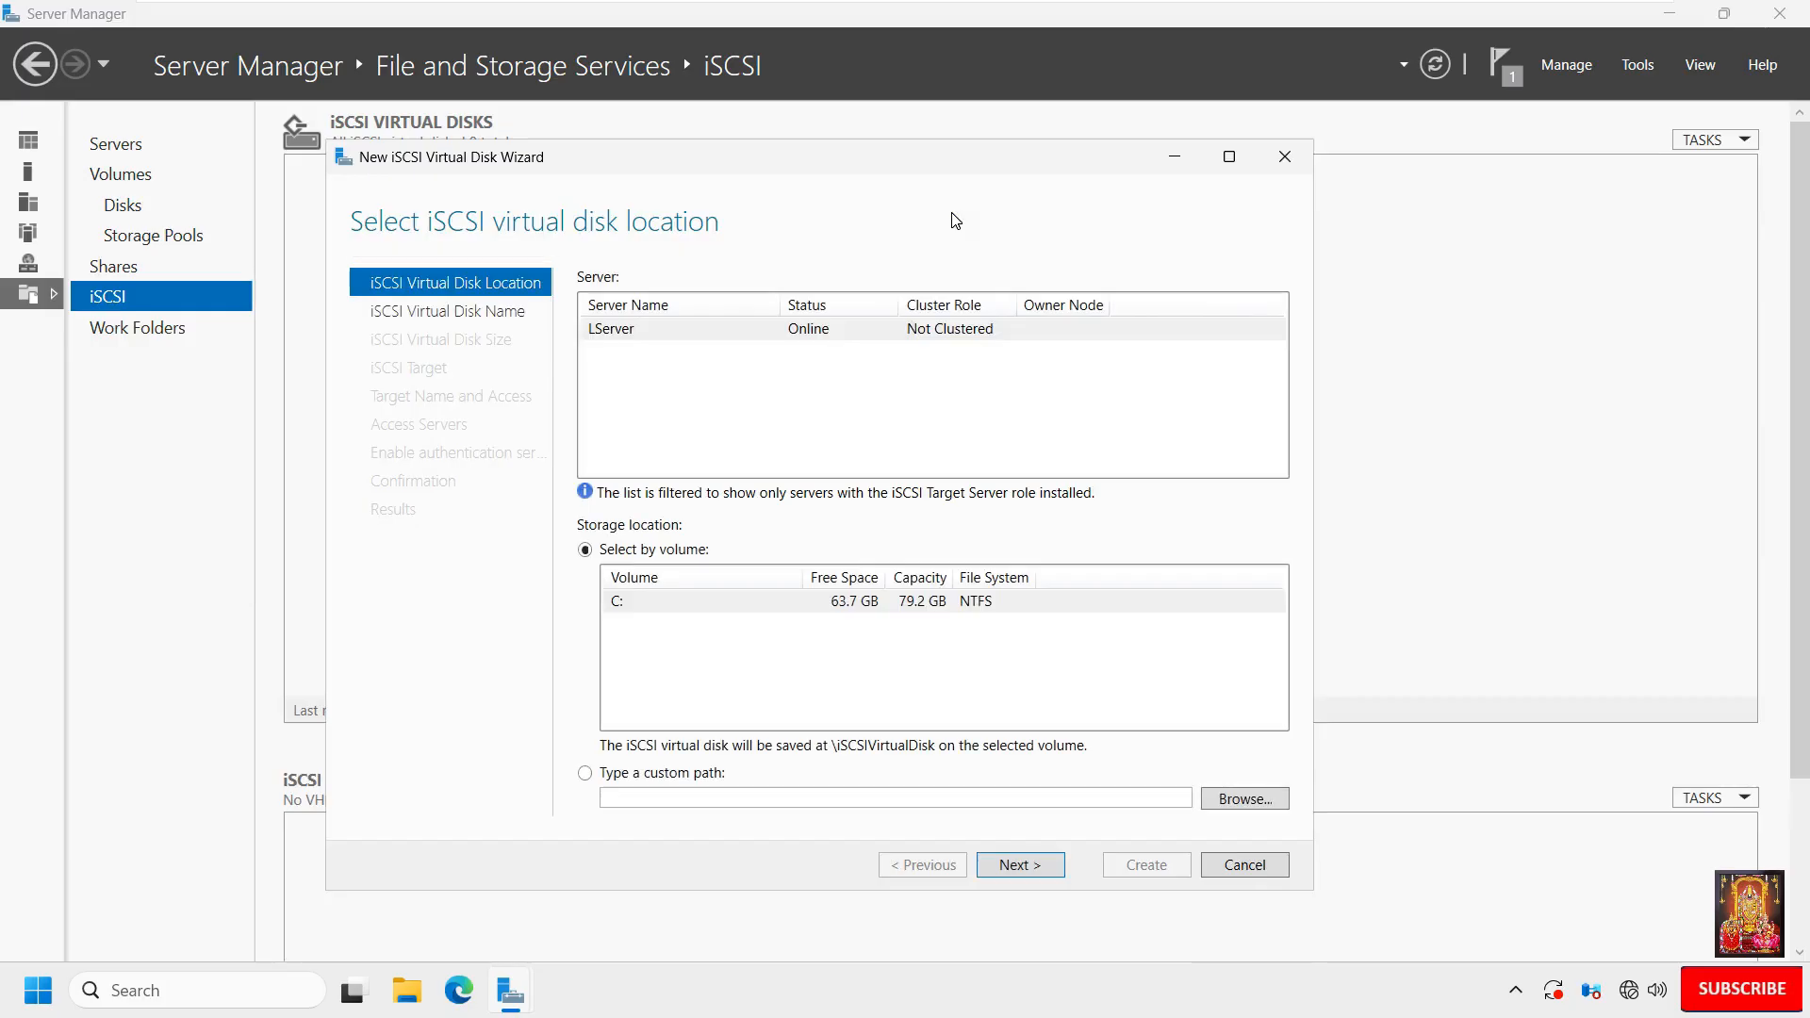
click(953, 221)
click(945, 601)
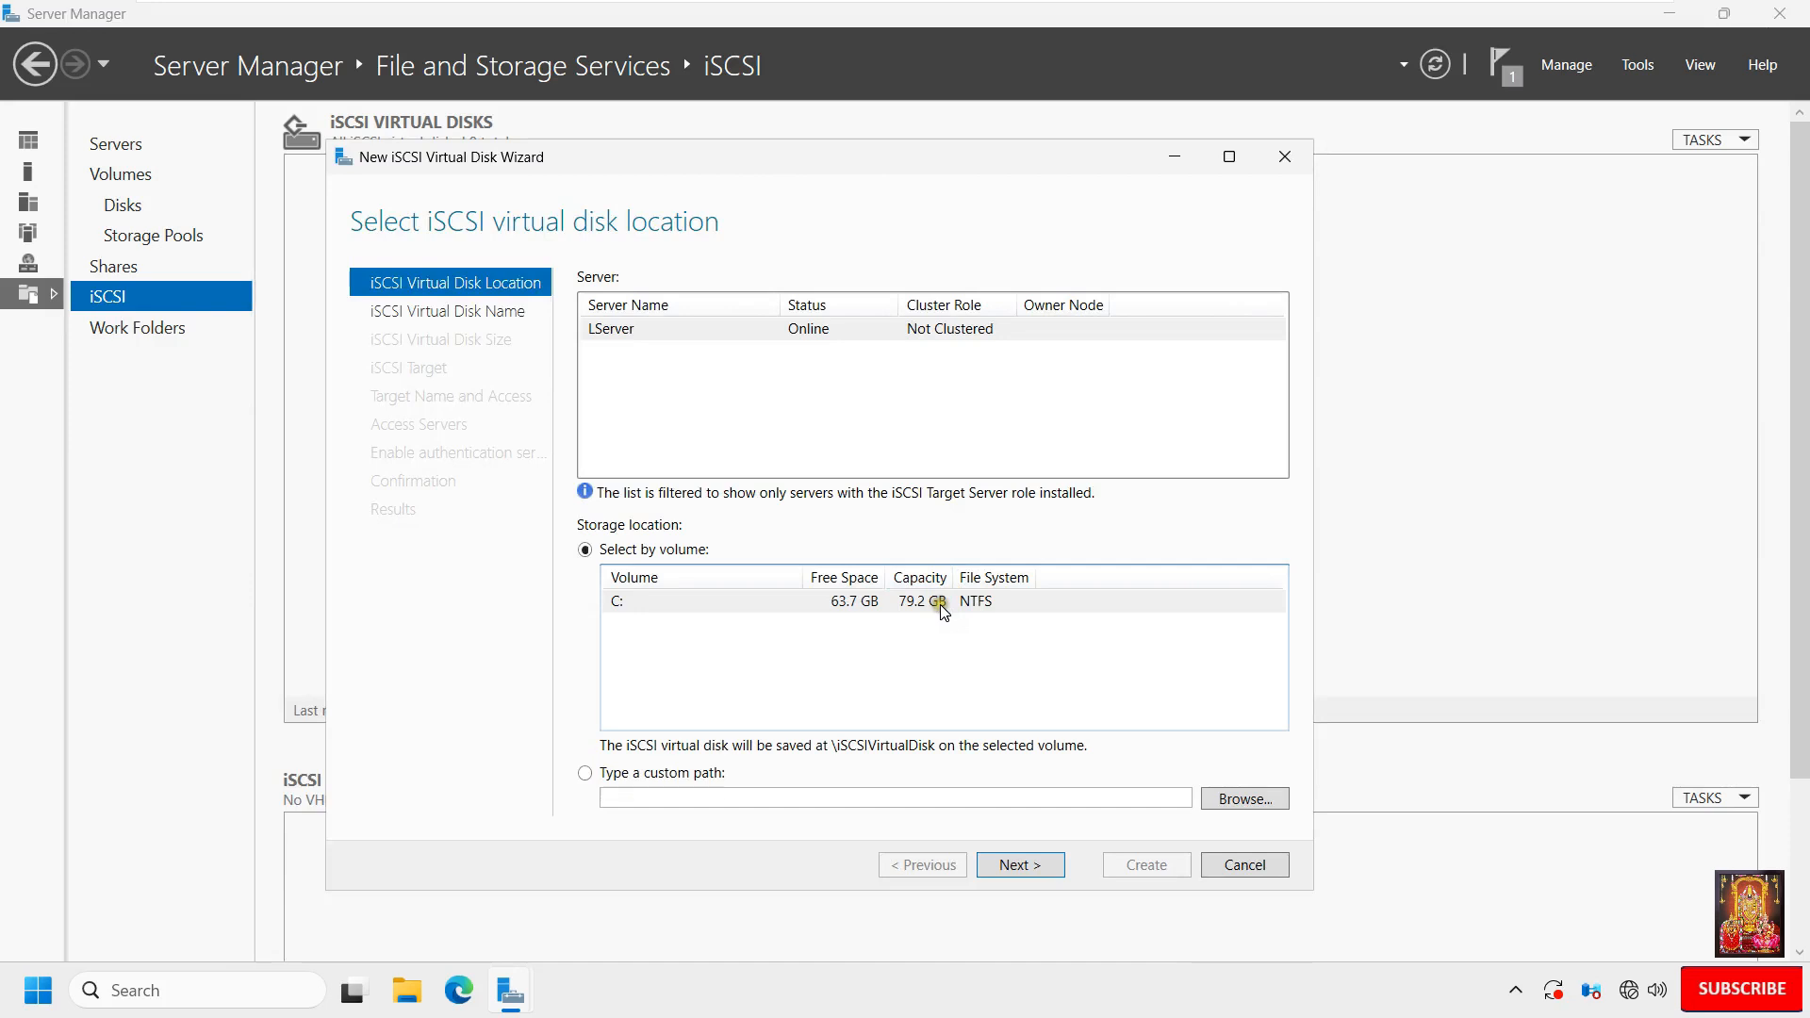
click(941, 603)
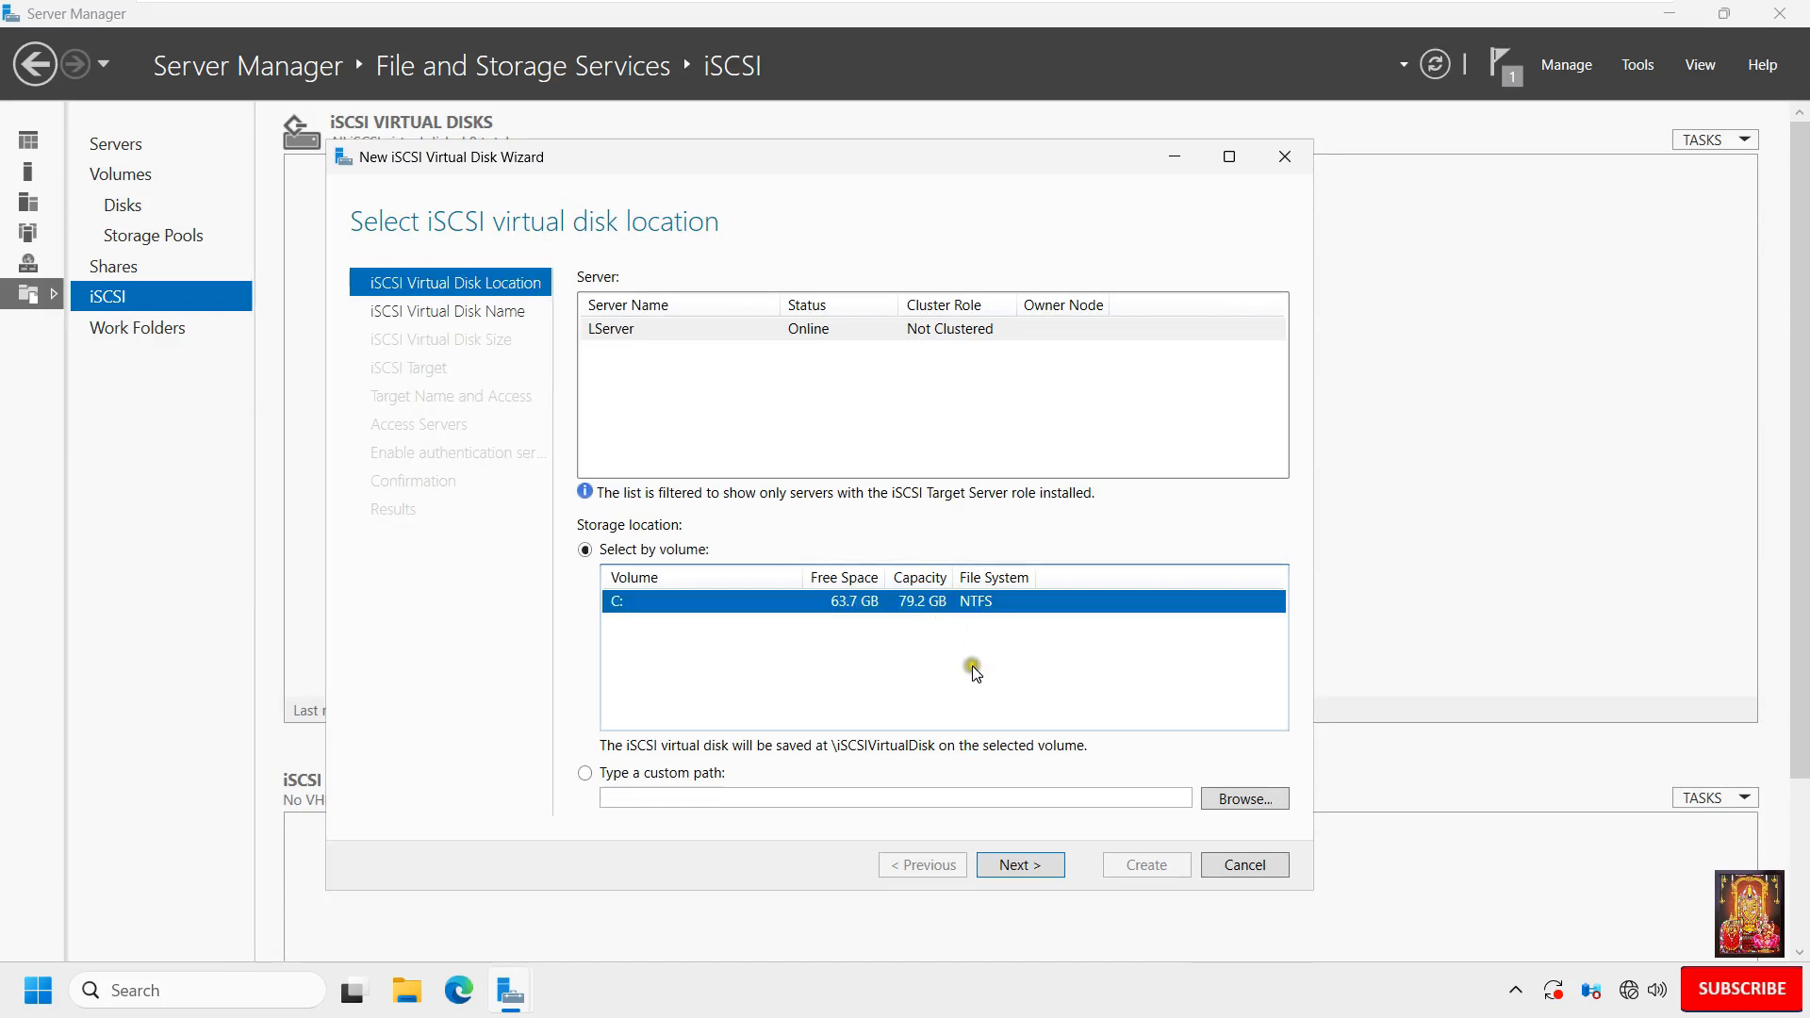
click(1013, 866)
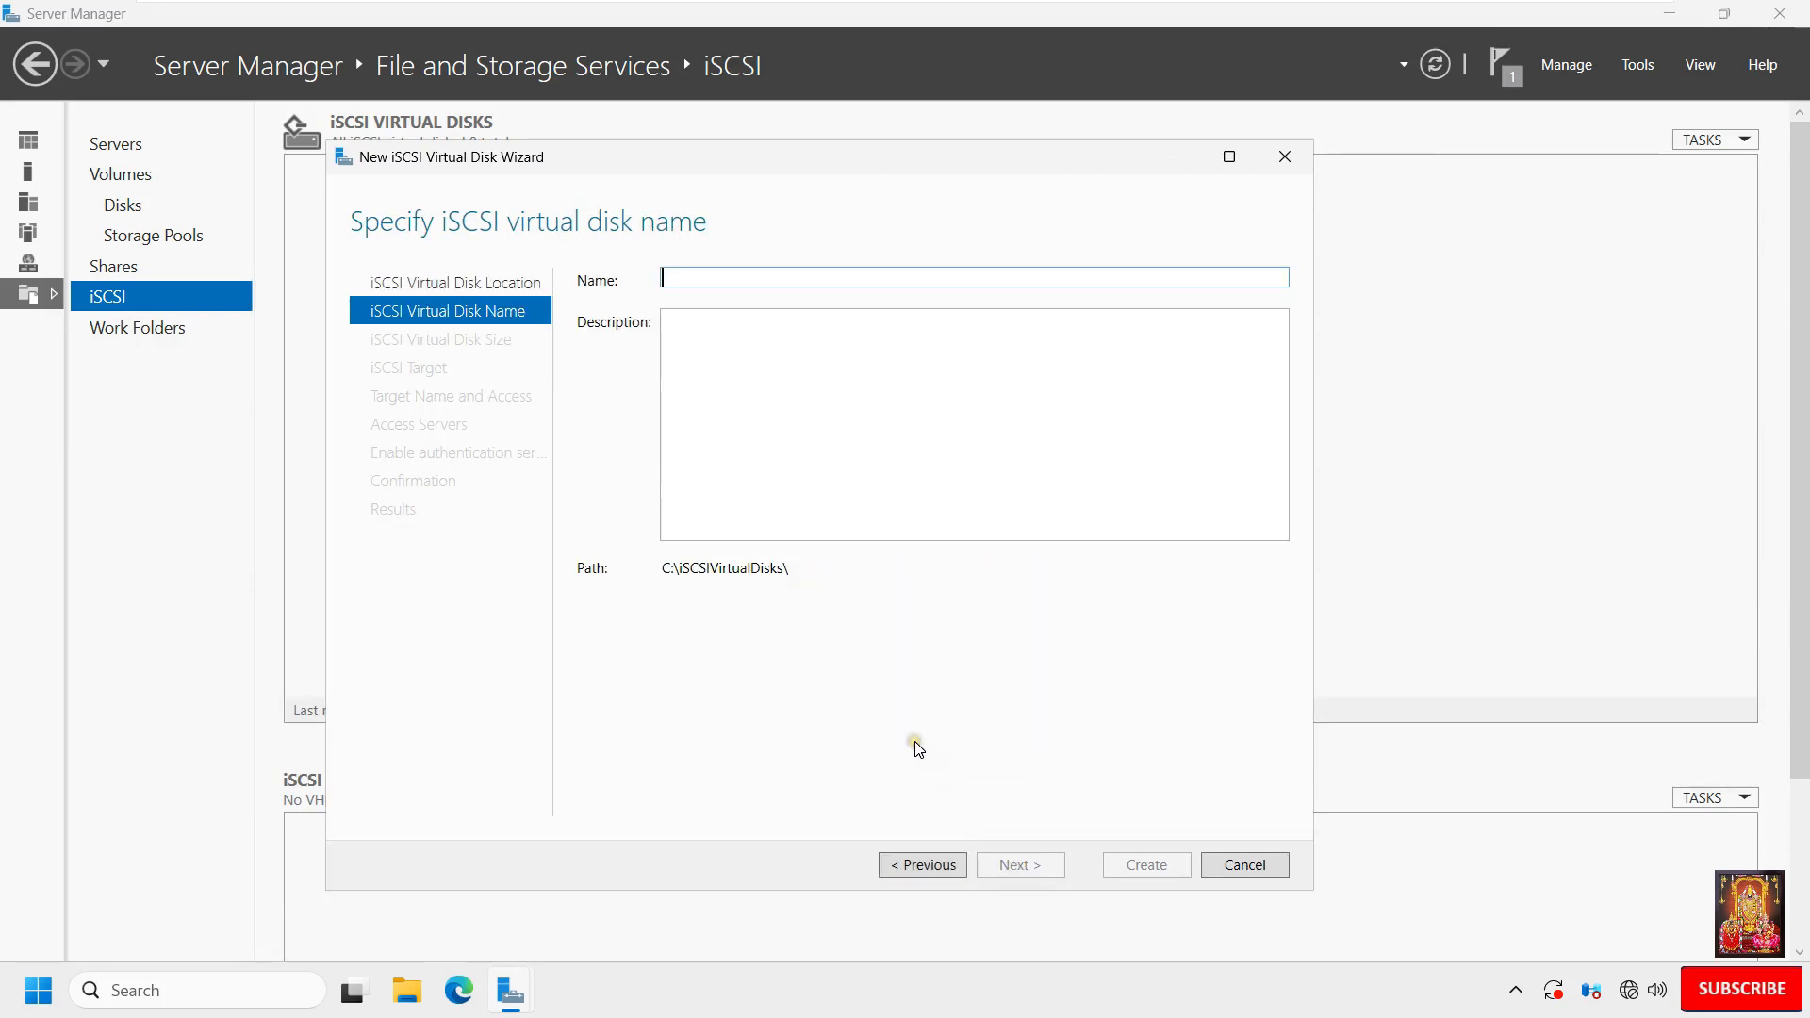
Name the iSCSI virtual disk Disk1 and set its size to 20 GB, keeping it dynamically expanding.
text(D)
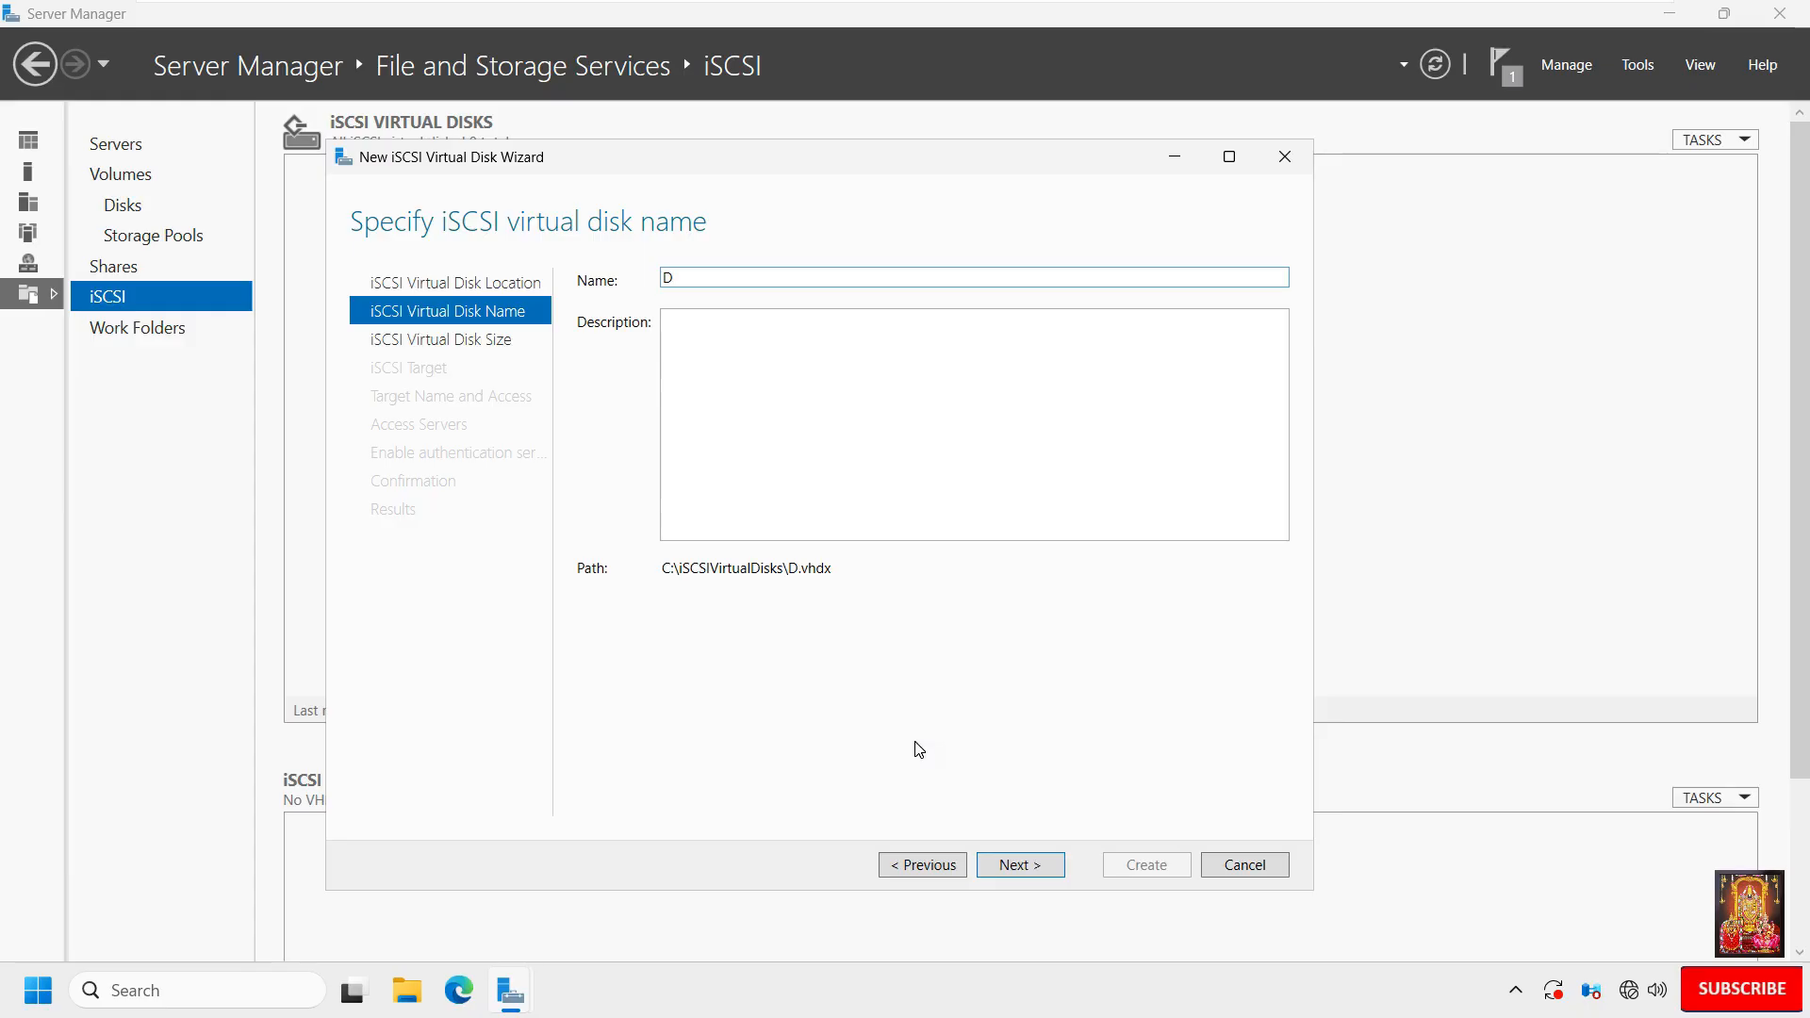
text(isk1)
click(1021, 864)
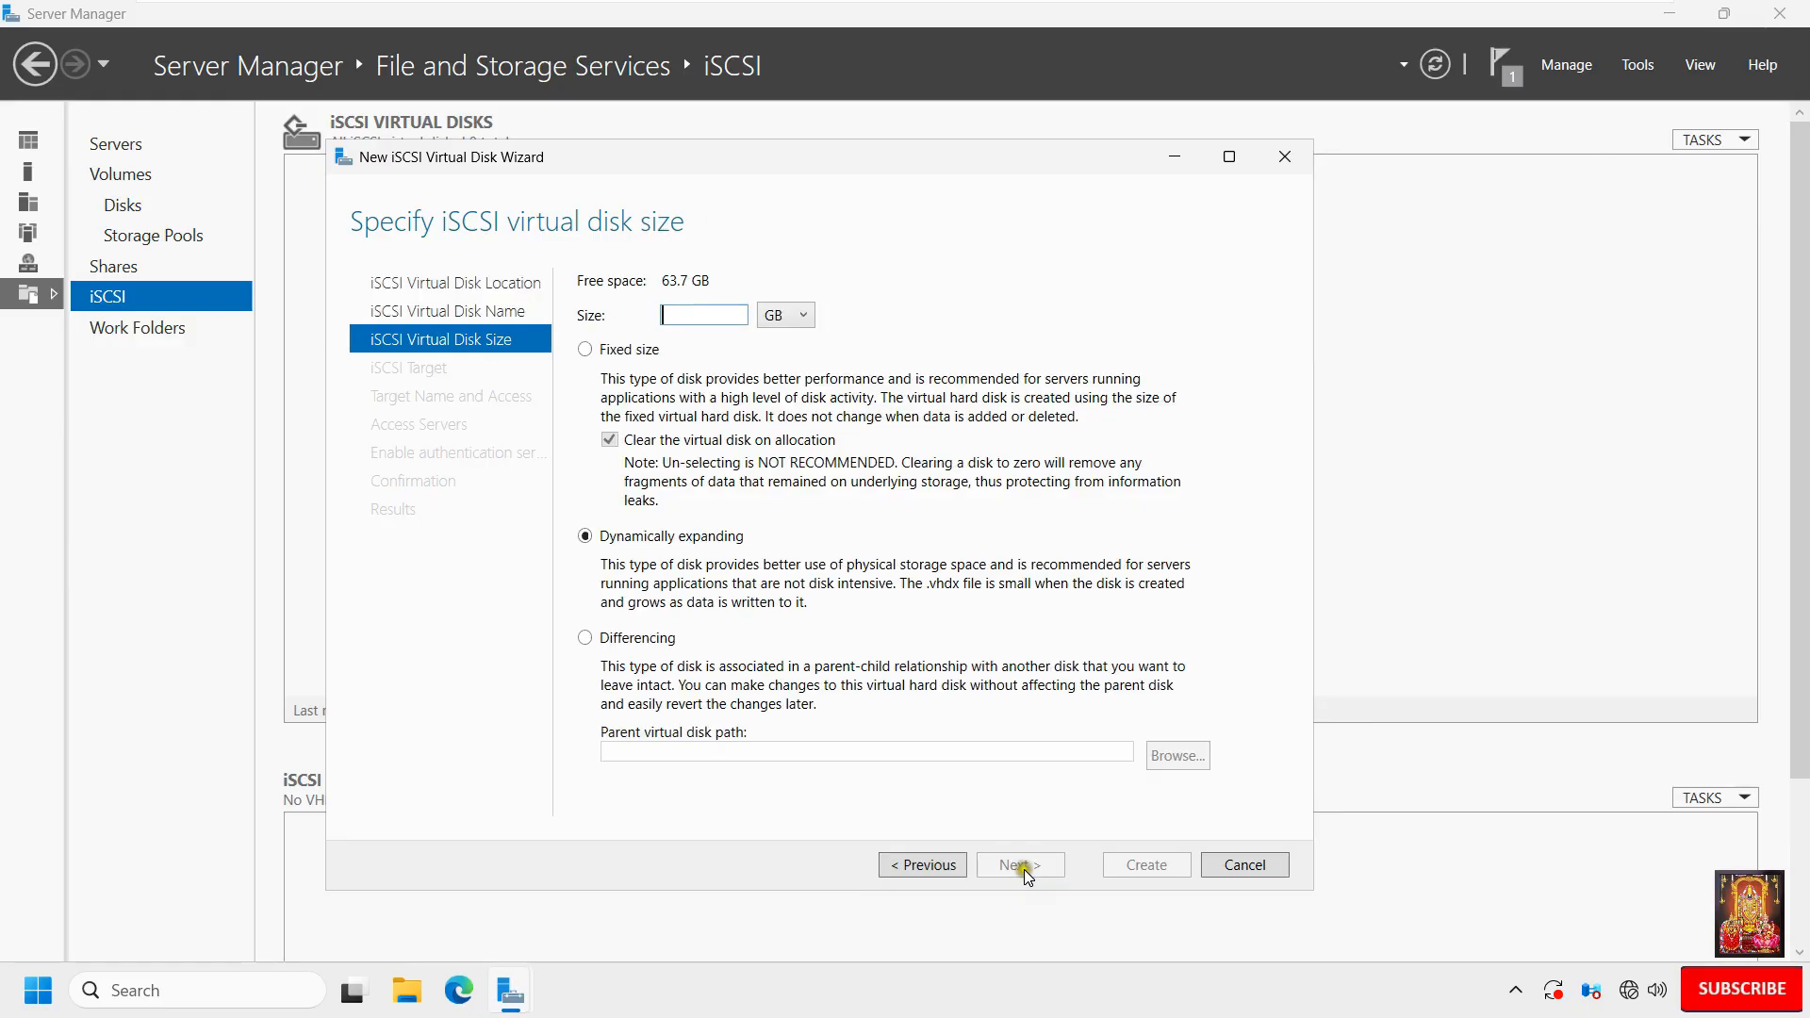
text(20)
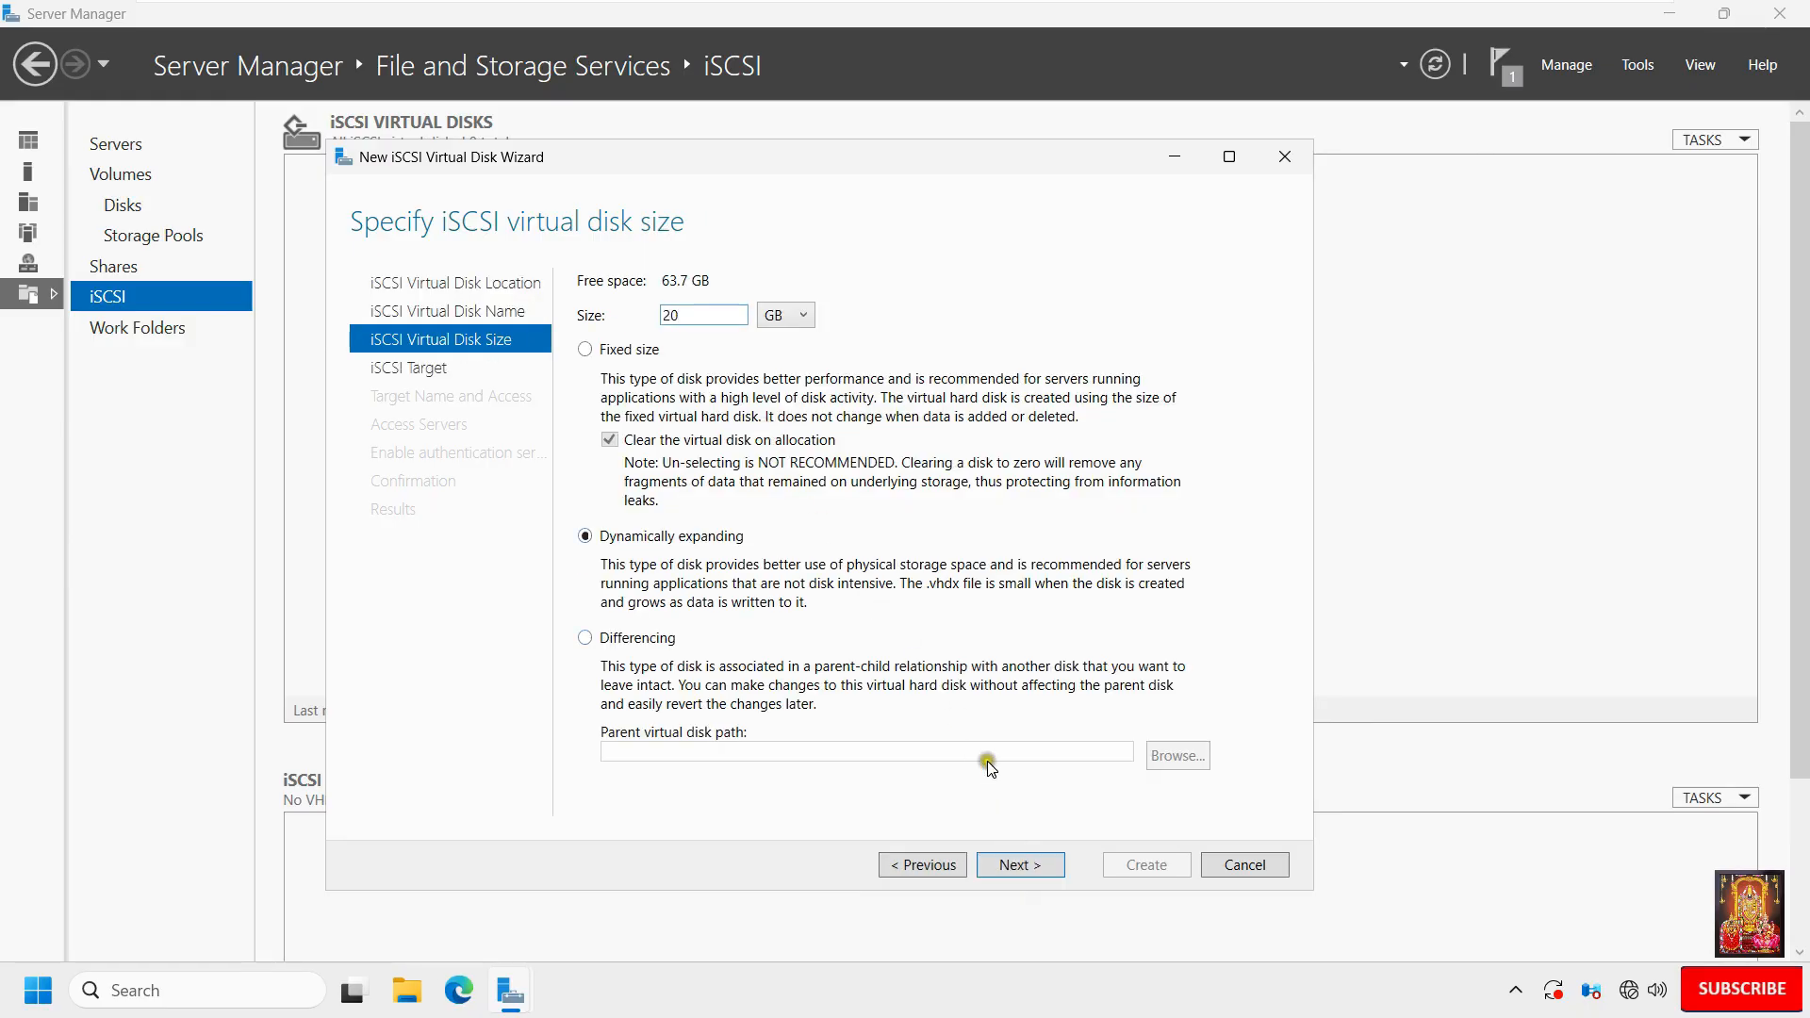
click(1029, 865)
click(1029, 864)
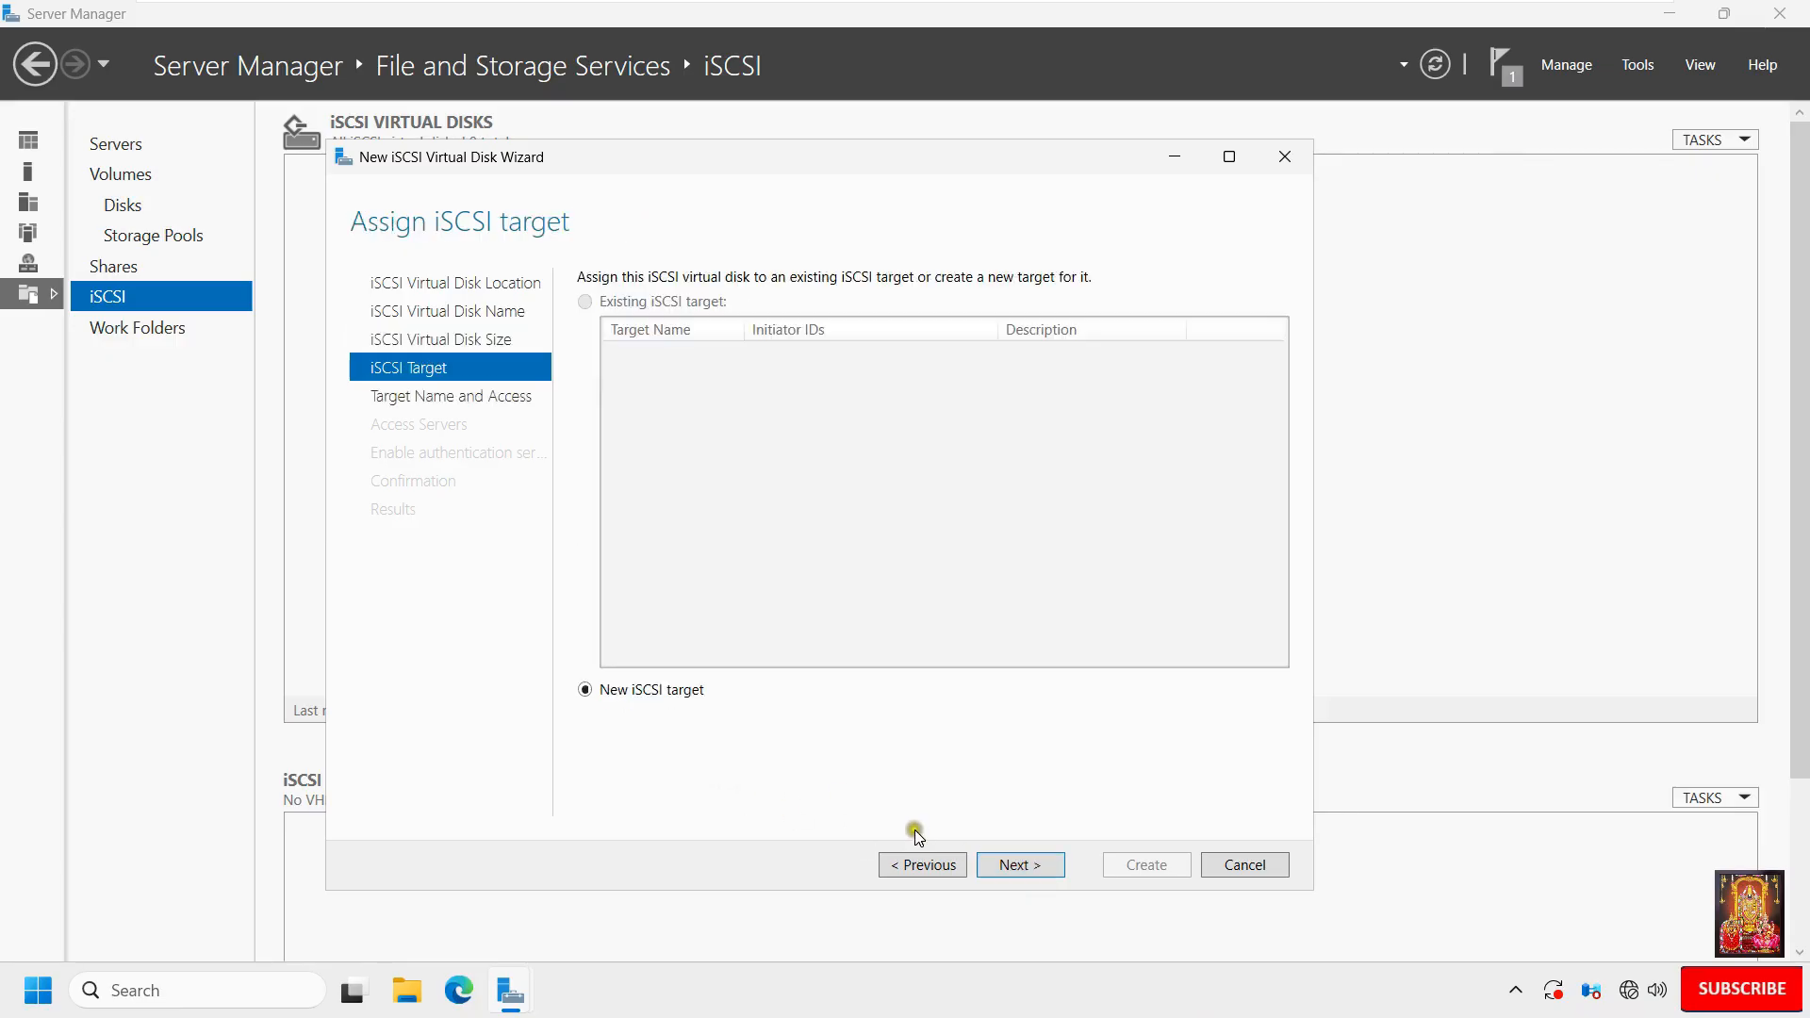
Assign the virtual disk to a new iSCSI target named Disk1.
click(992, 866)
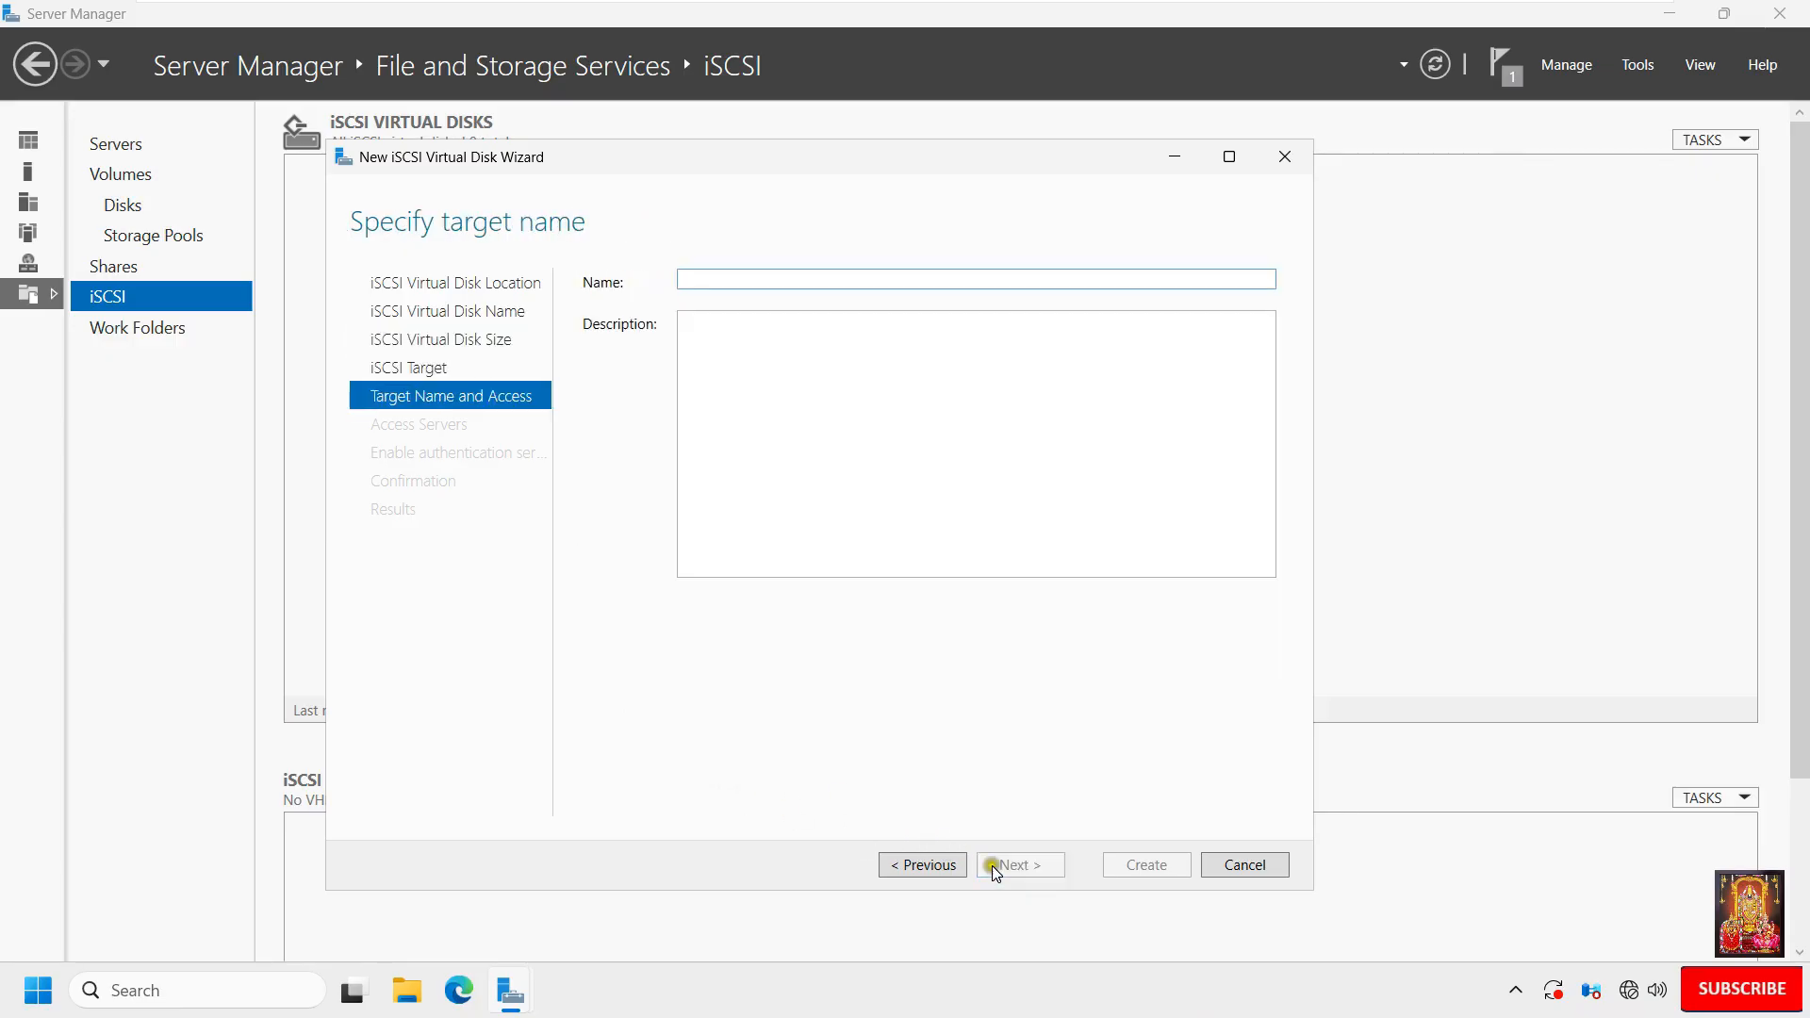
text(D)
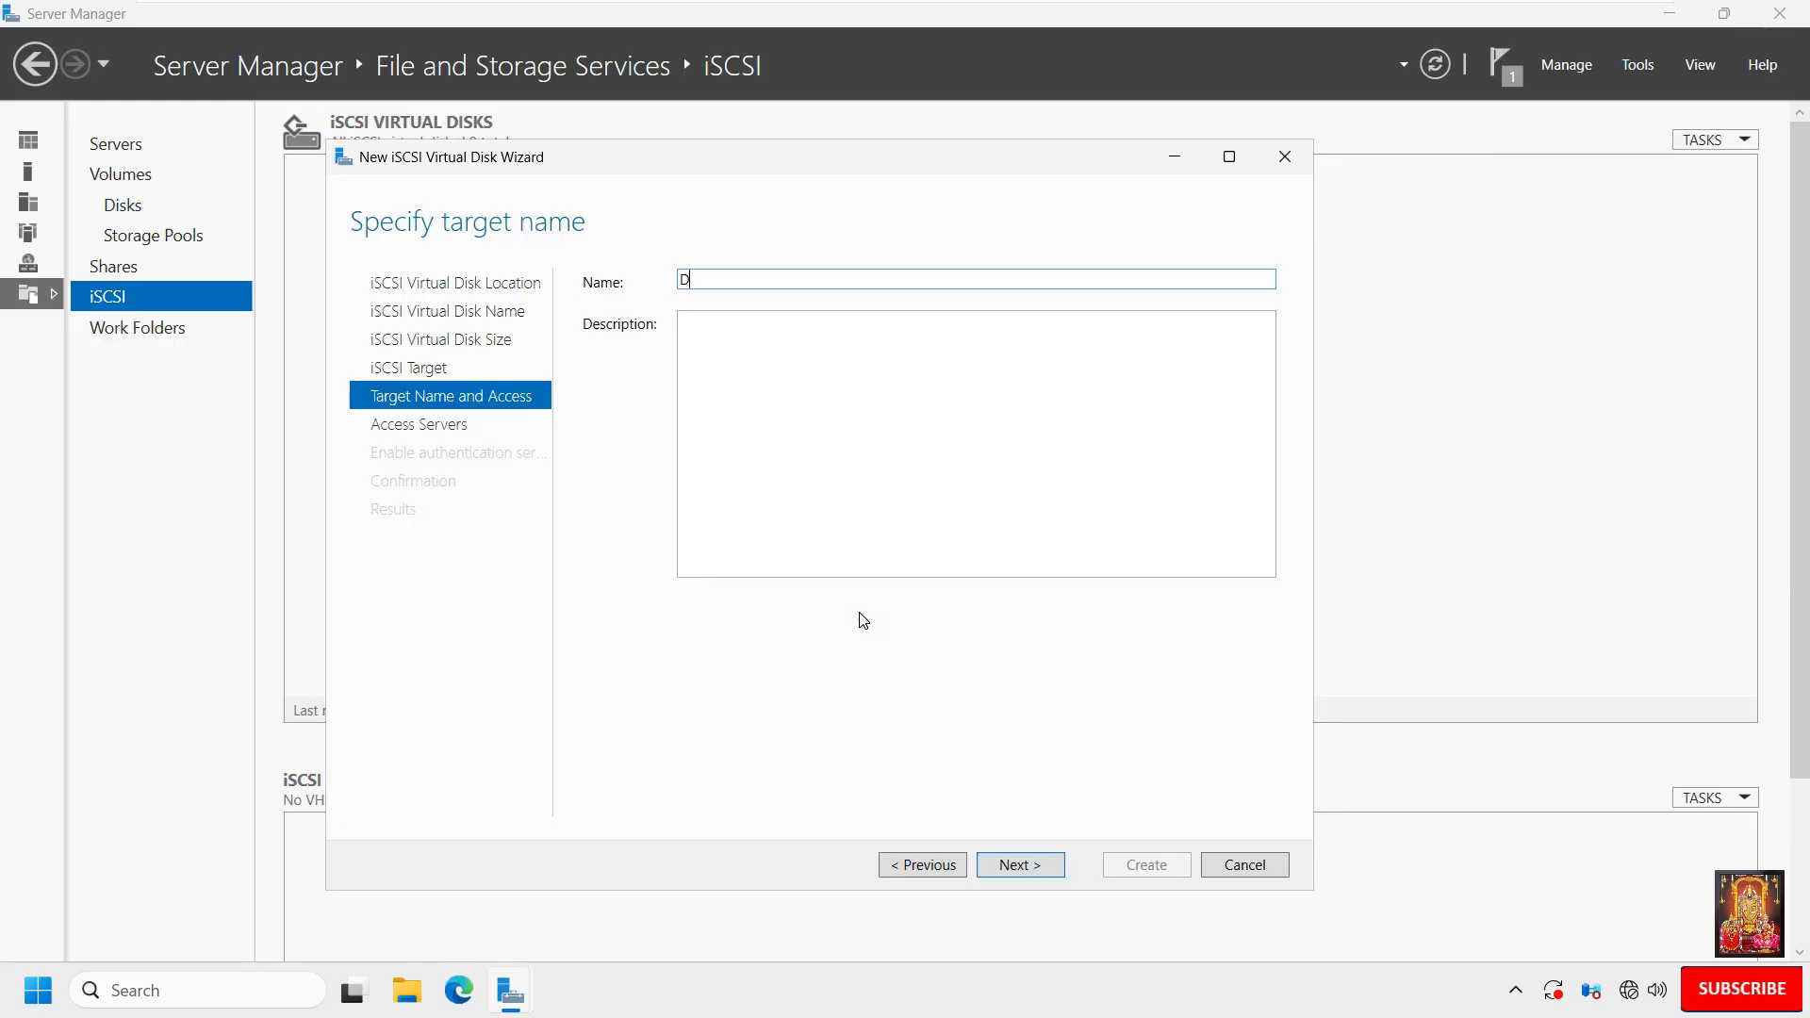
text(isk1)
click(1026, 866)
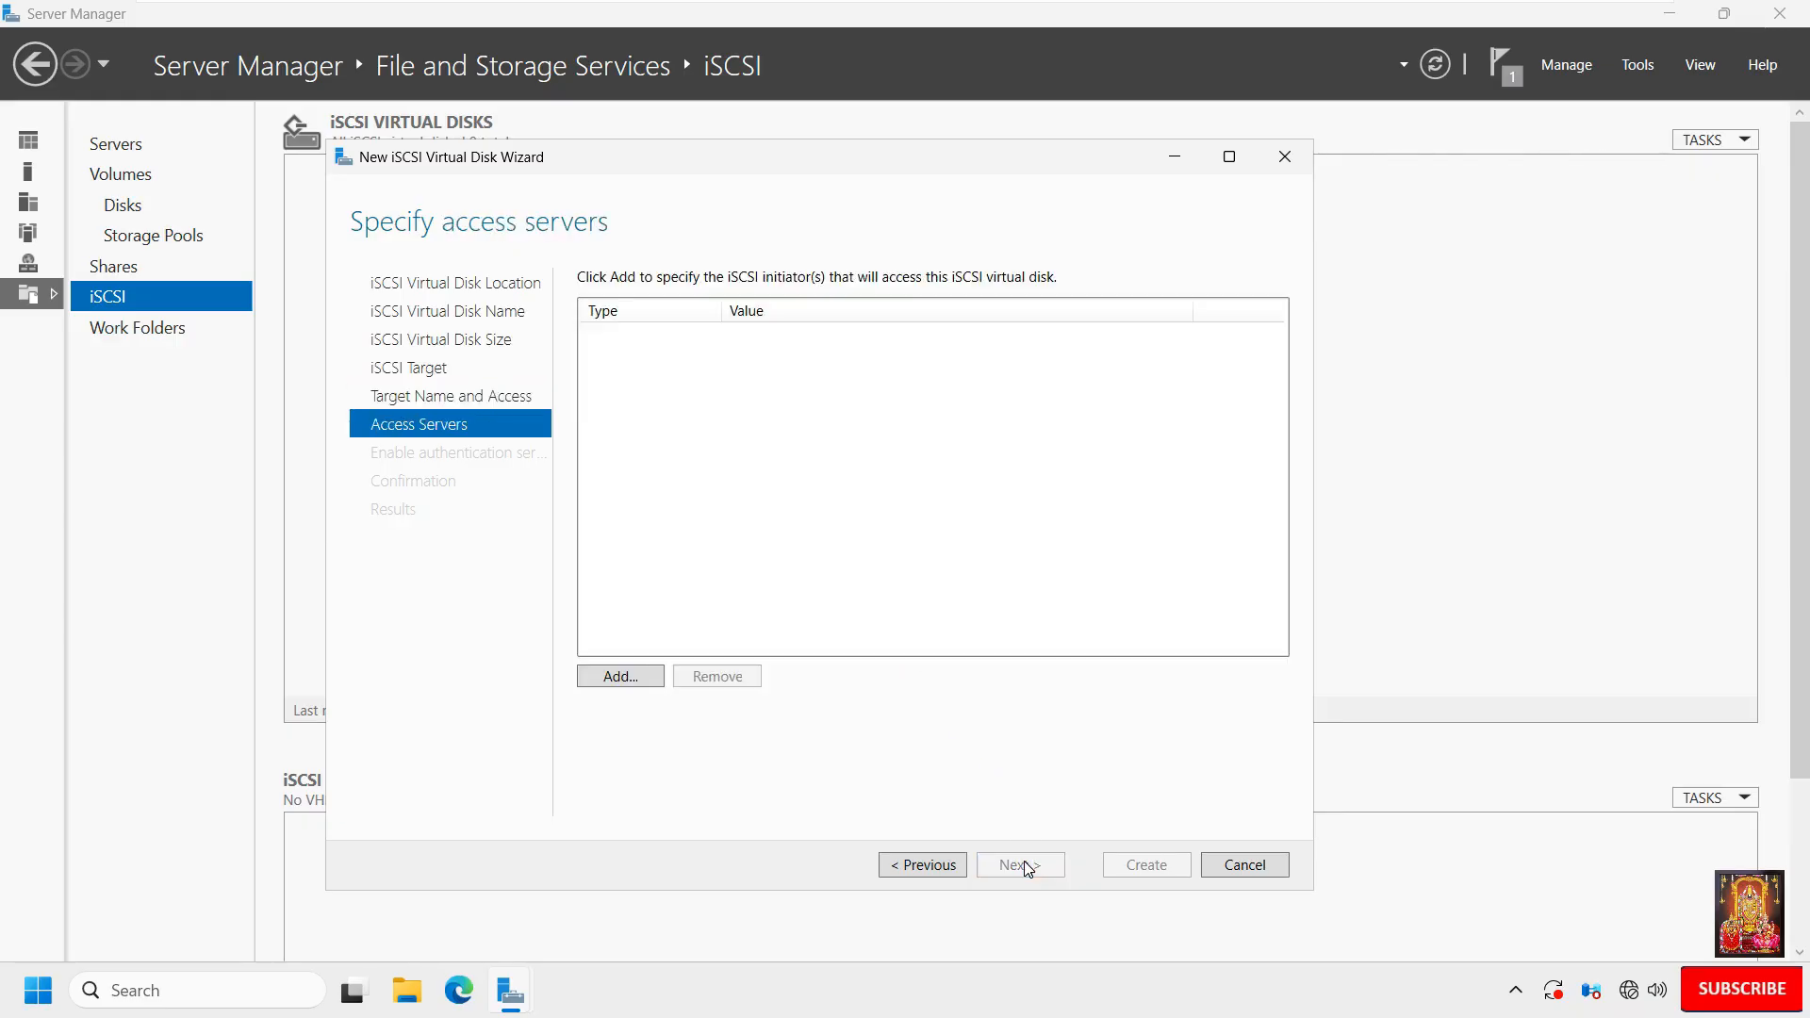
Add an initiator identified by the IP address 10.0.0.45 to the target's access servers.
click(621, 680)
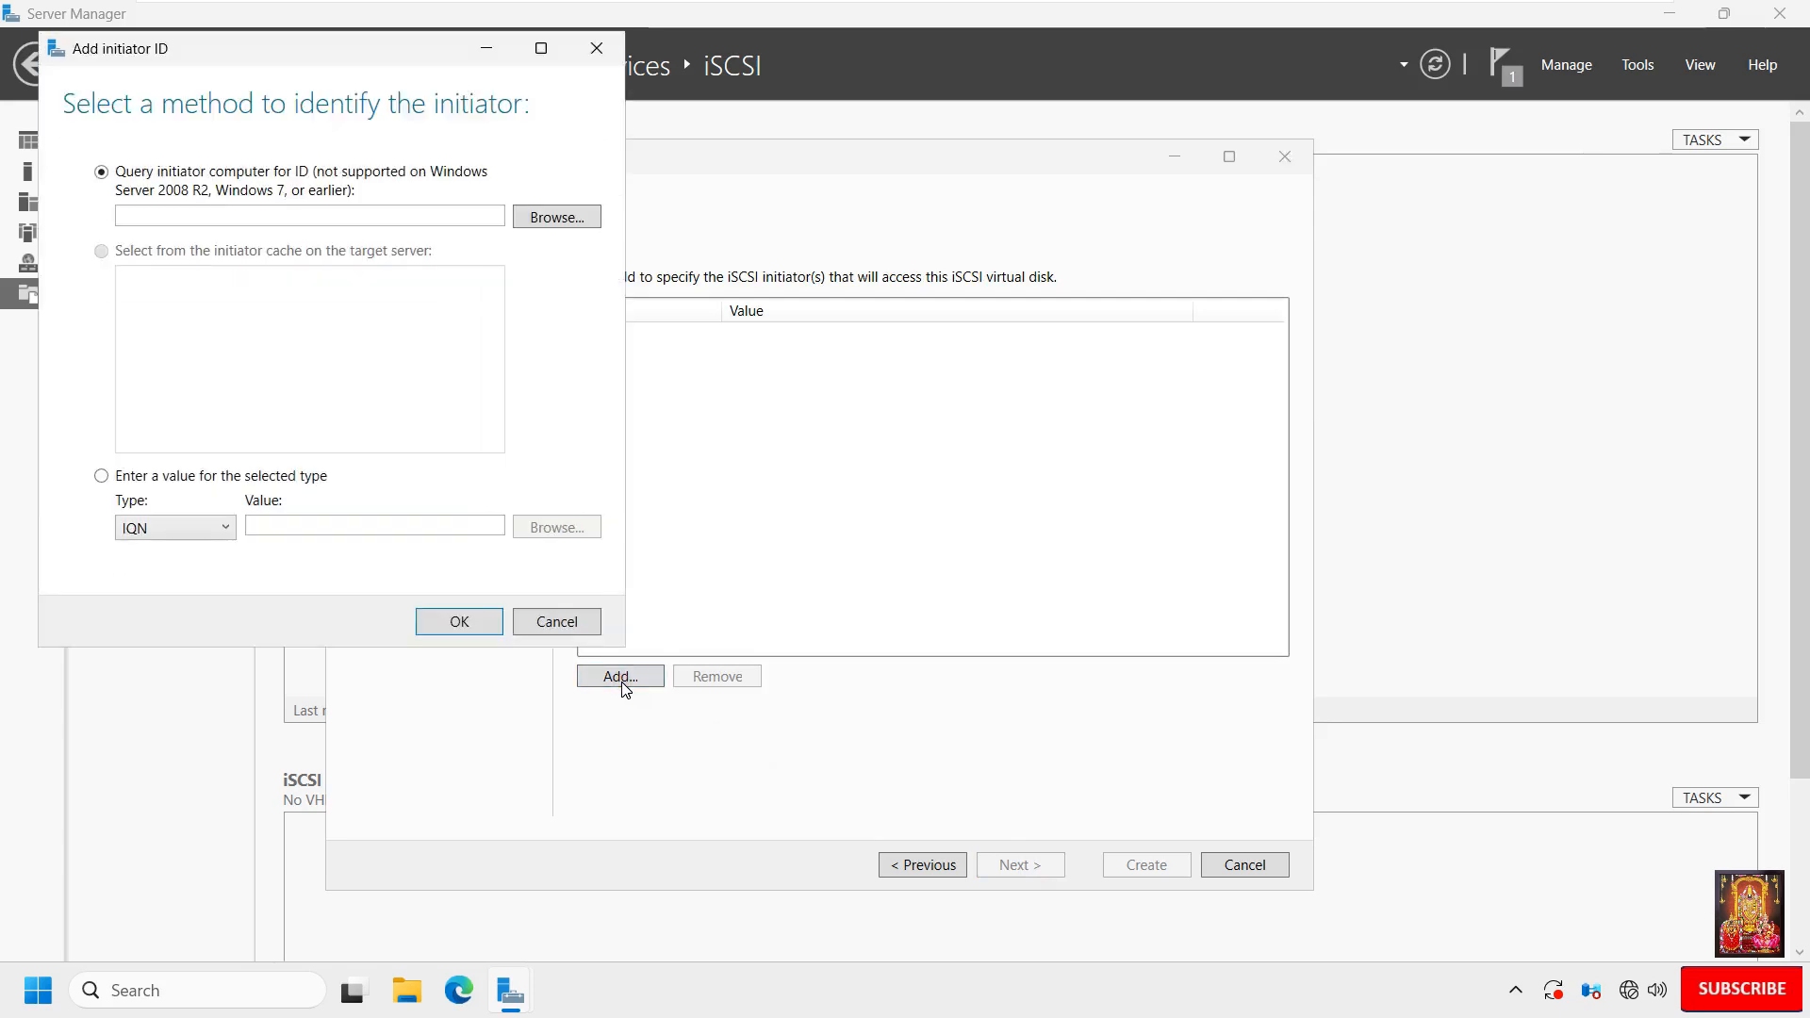
click(191, 534)
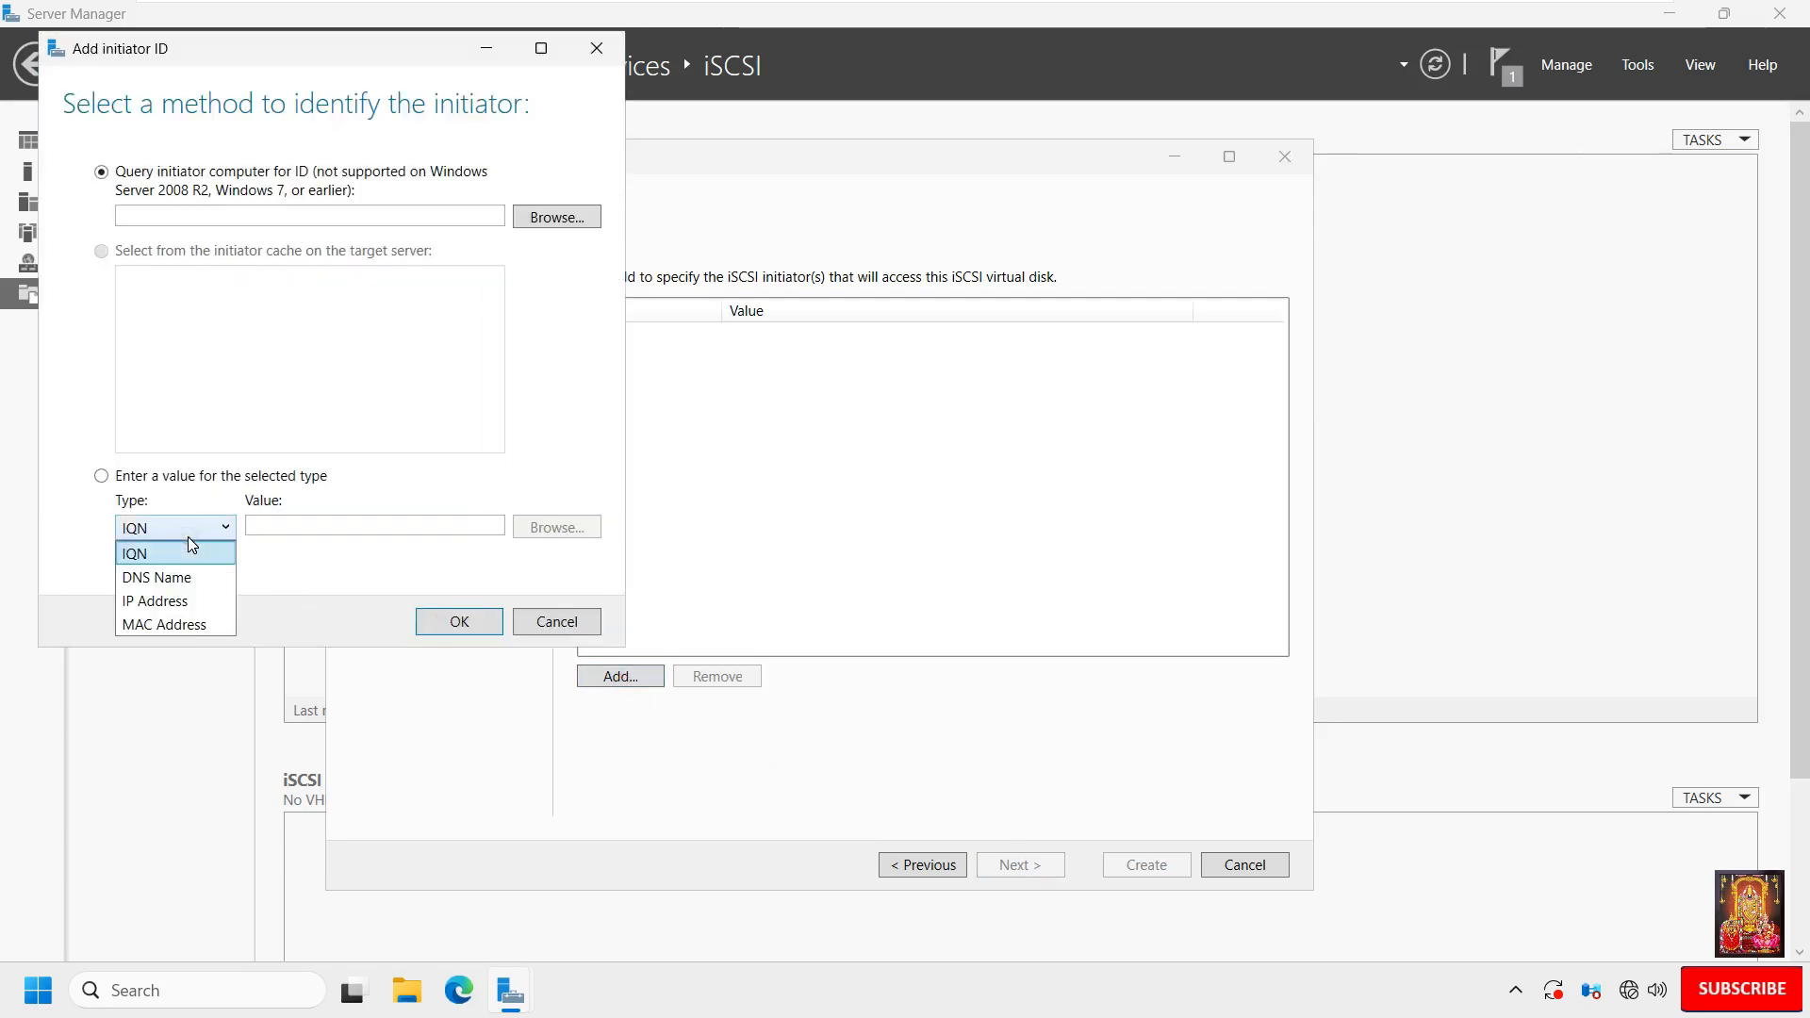
click(173, 599)
click(267, 526)
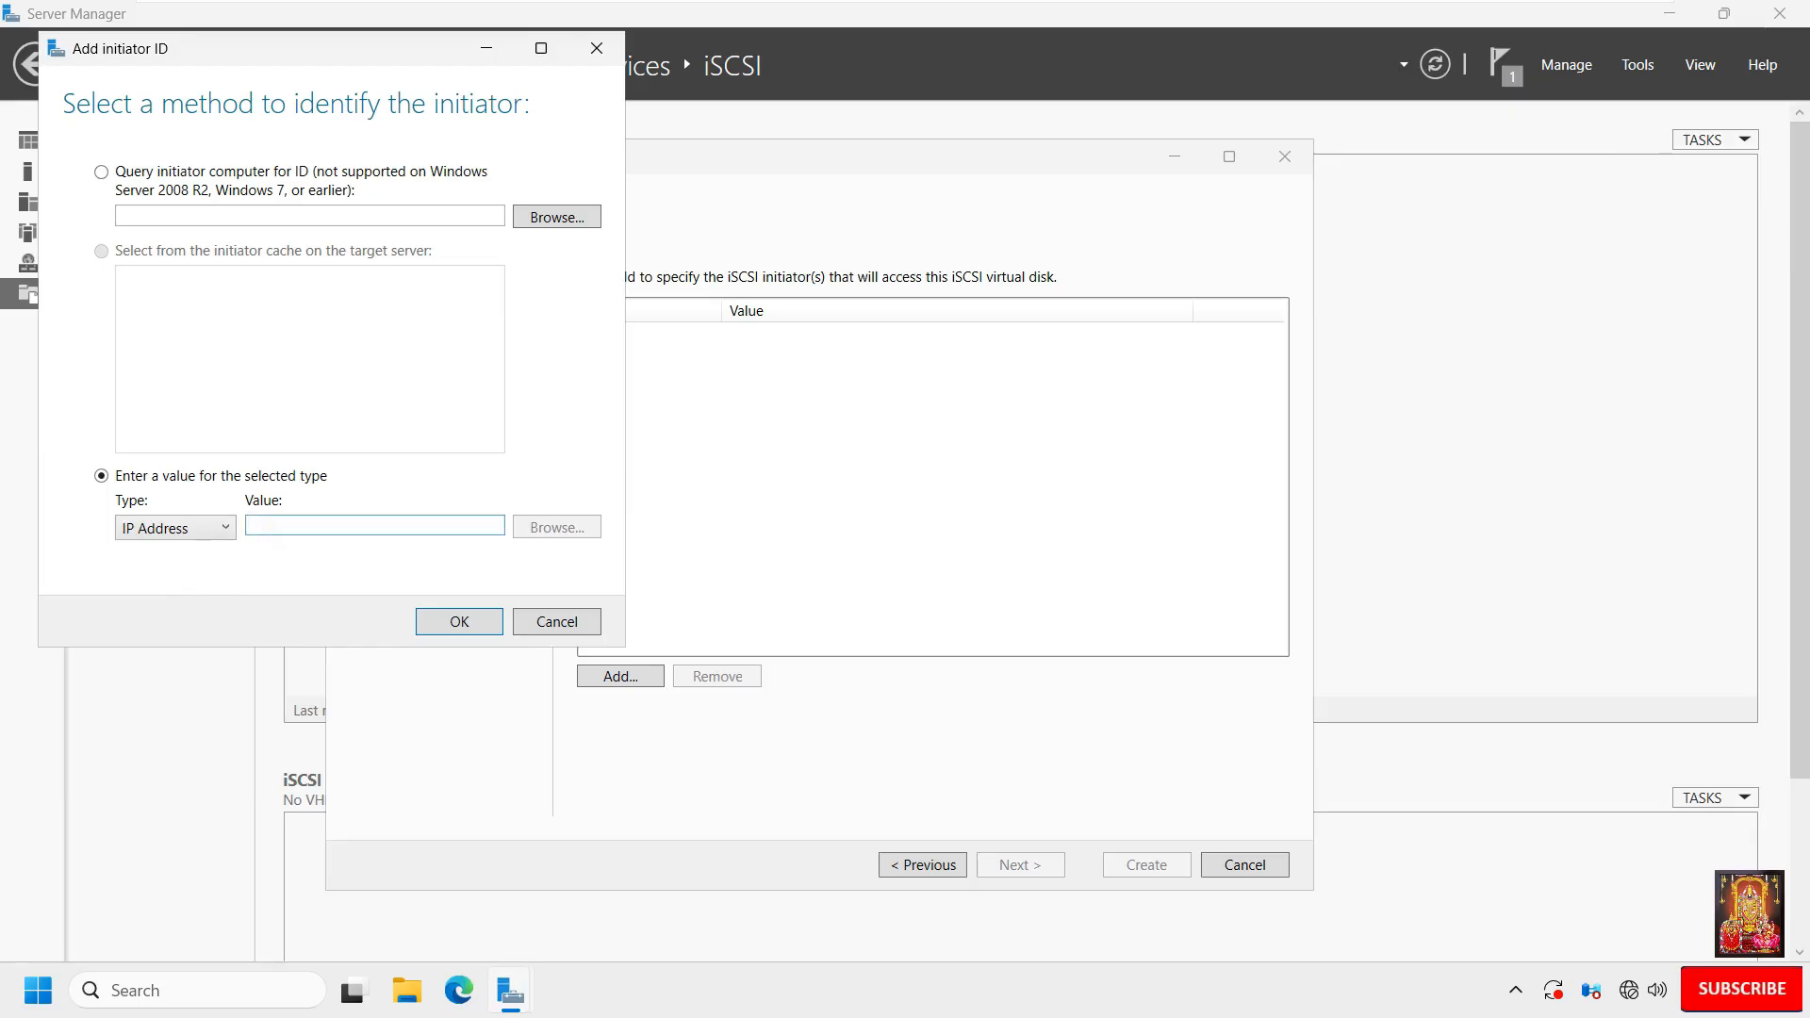
text(10.0.0)
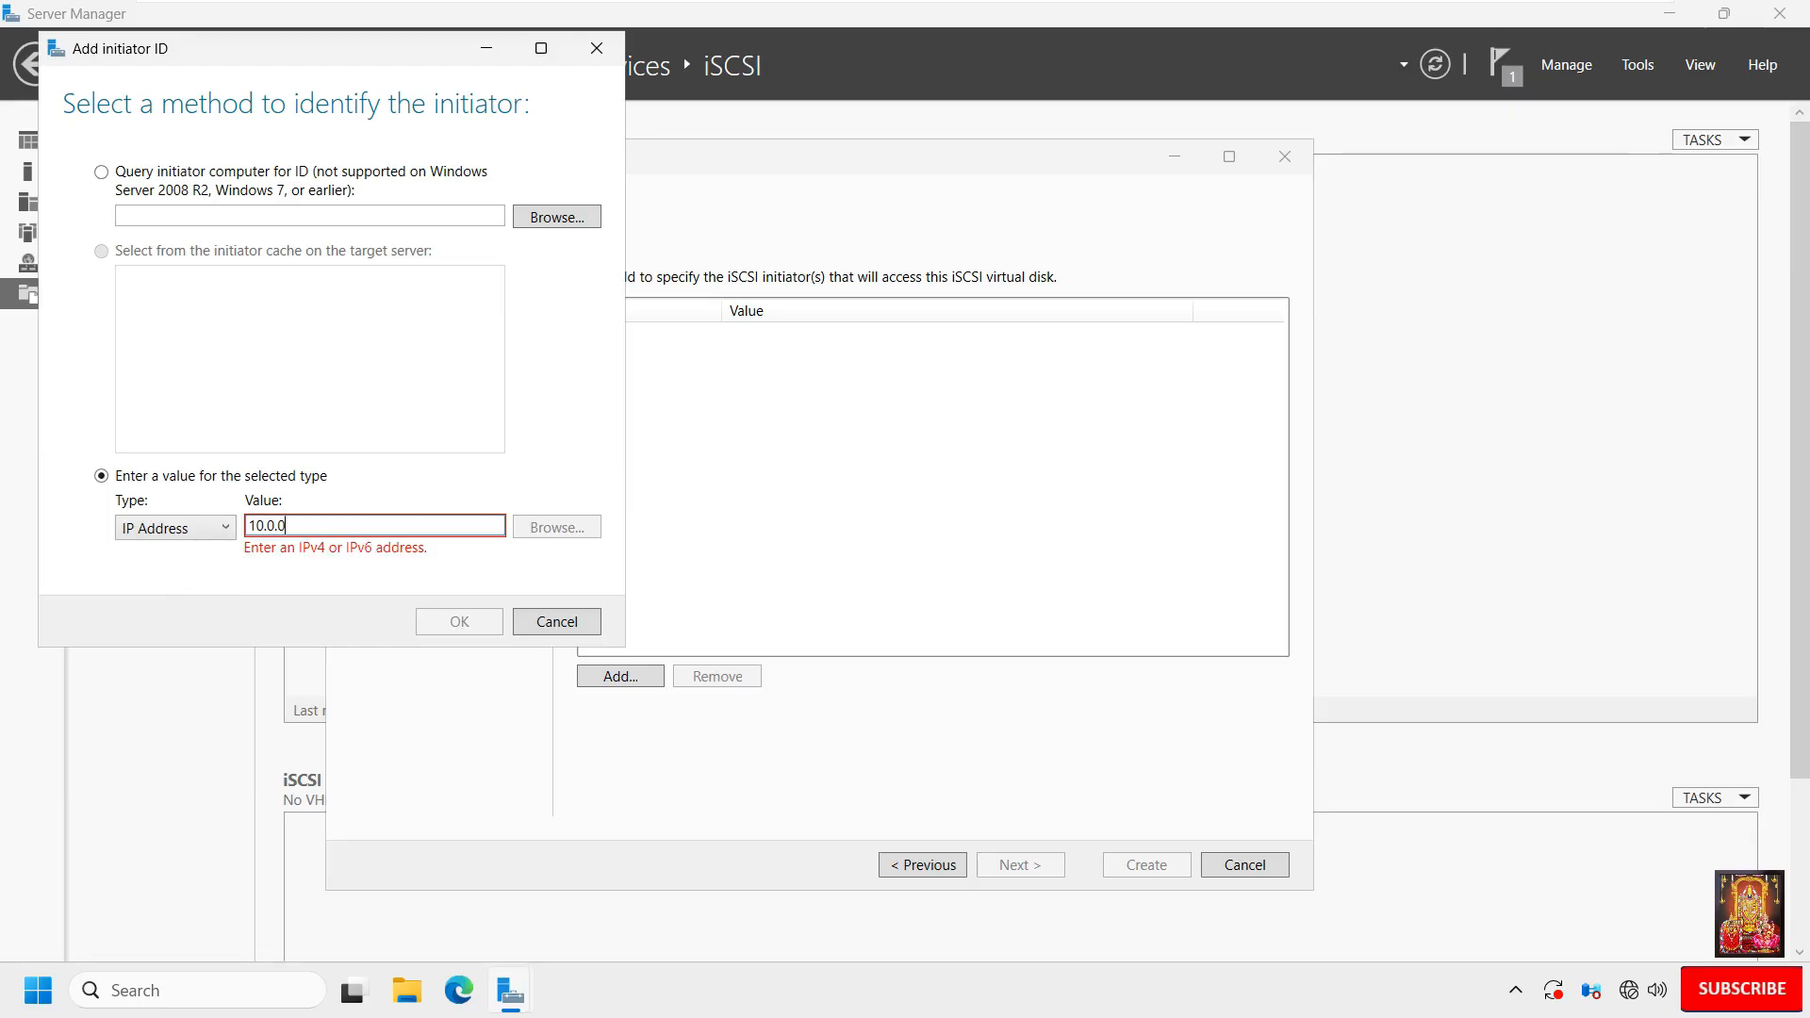
text(.45)
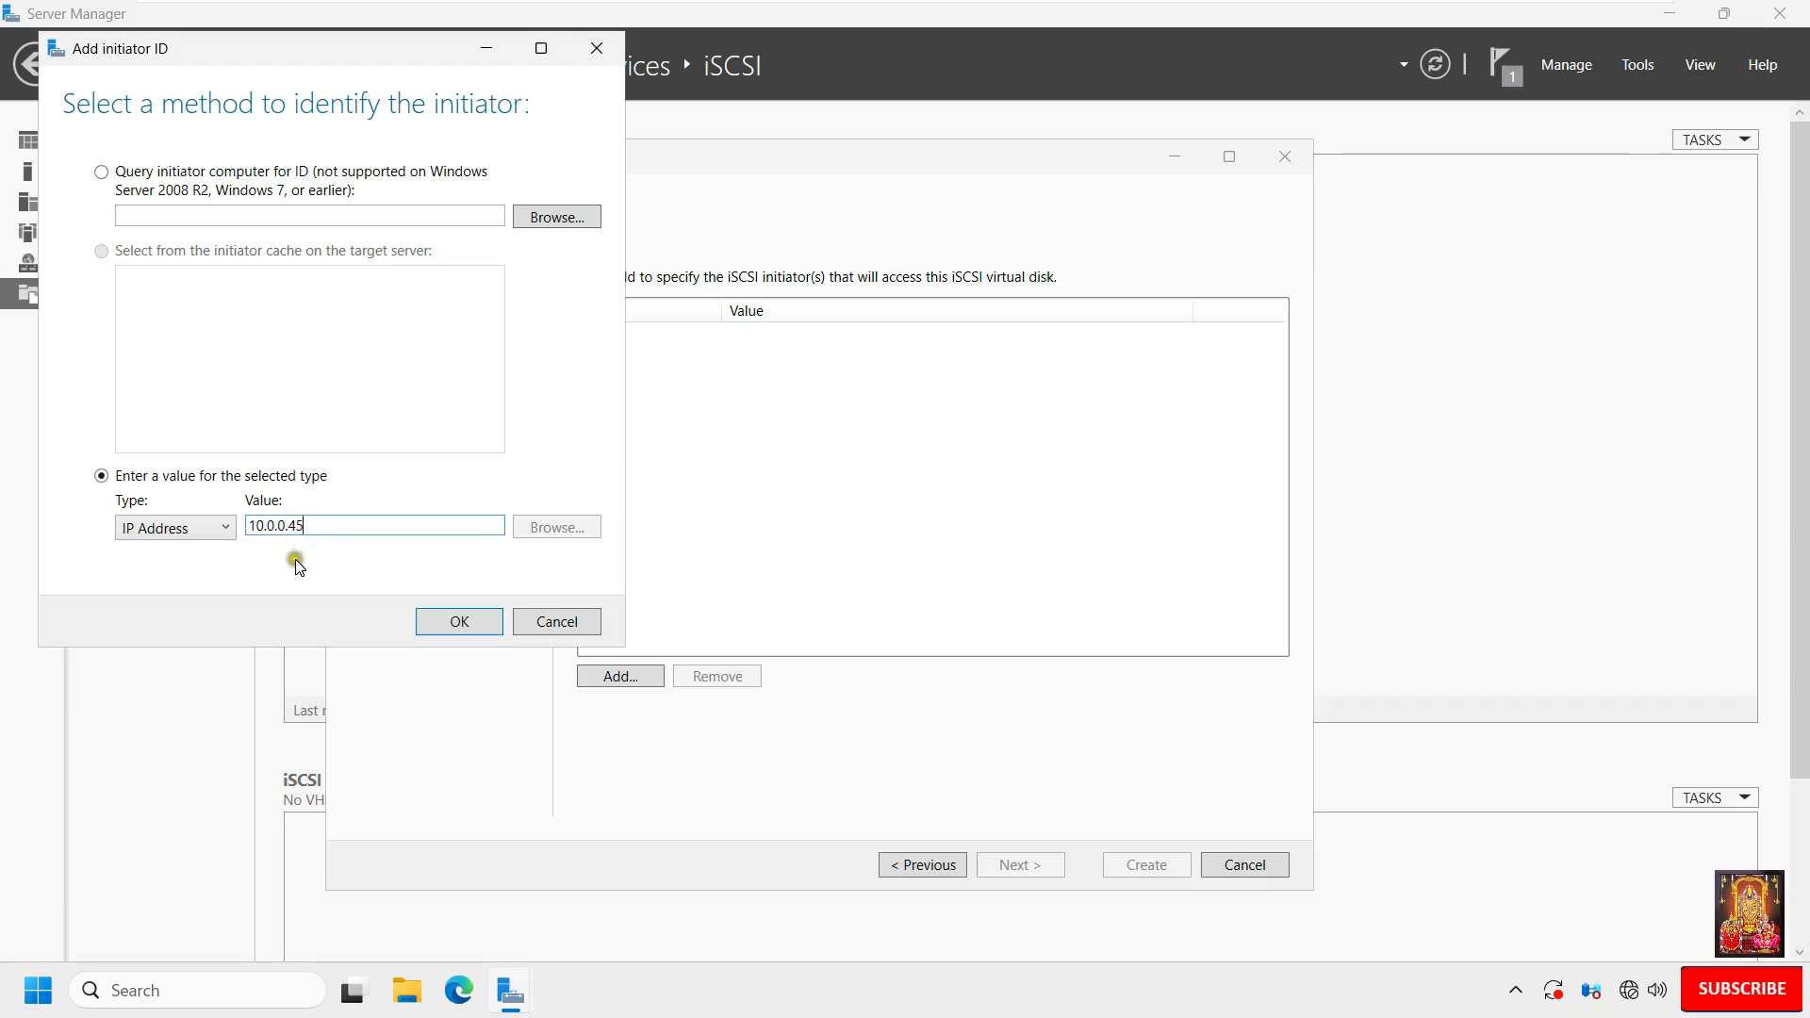
click(450, 623)
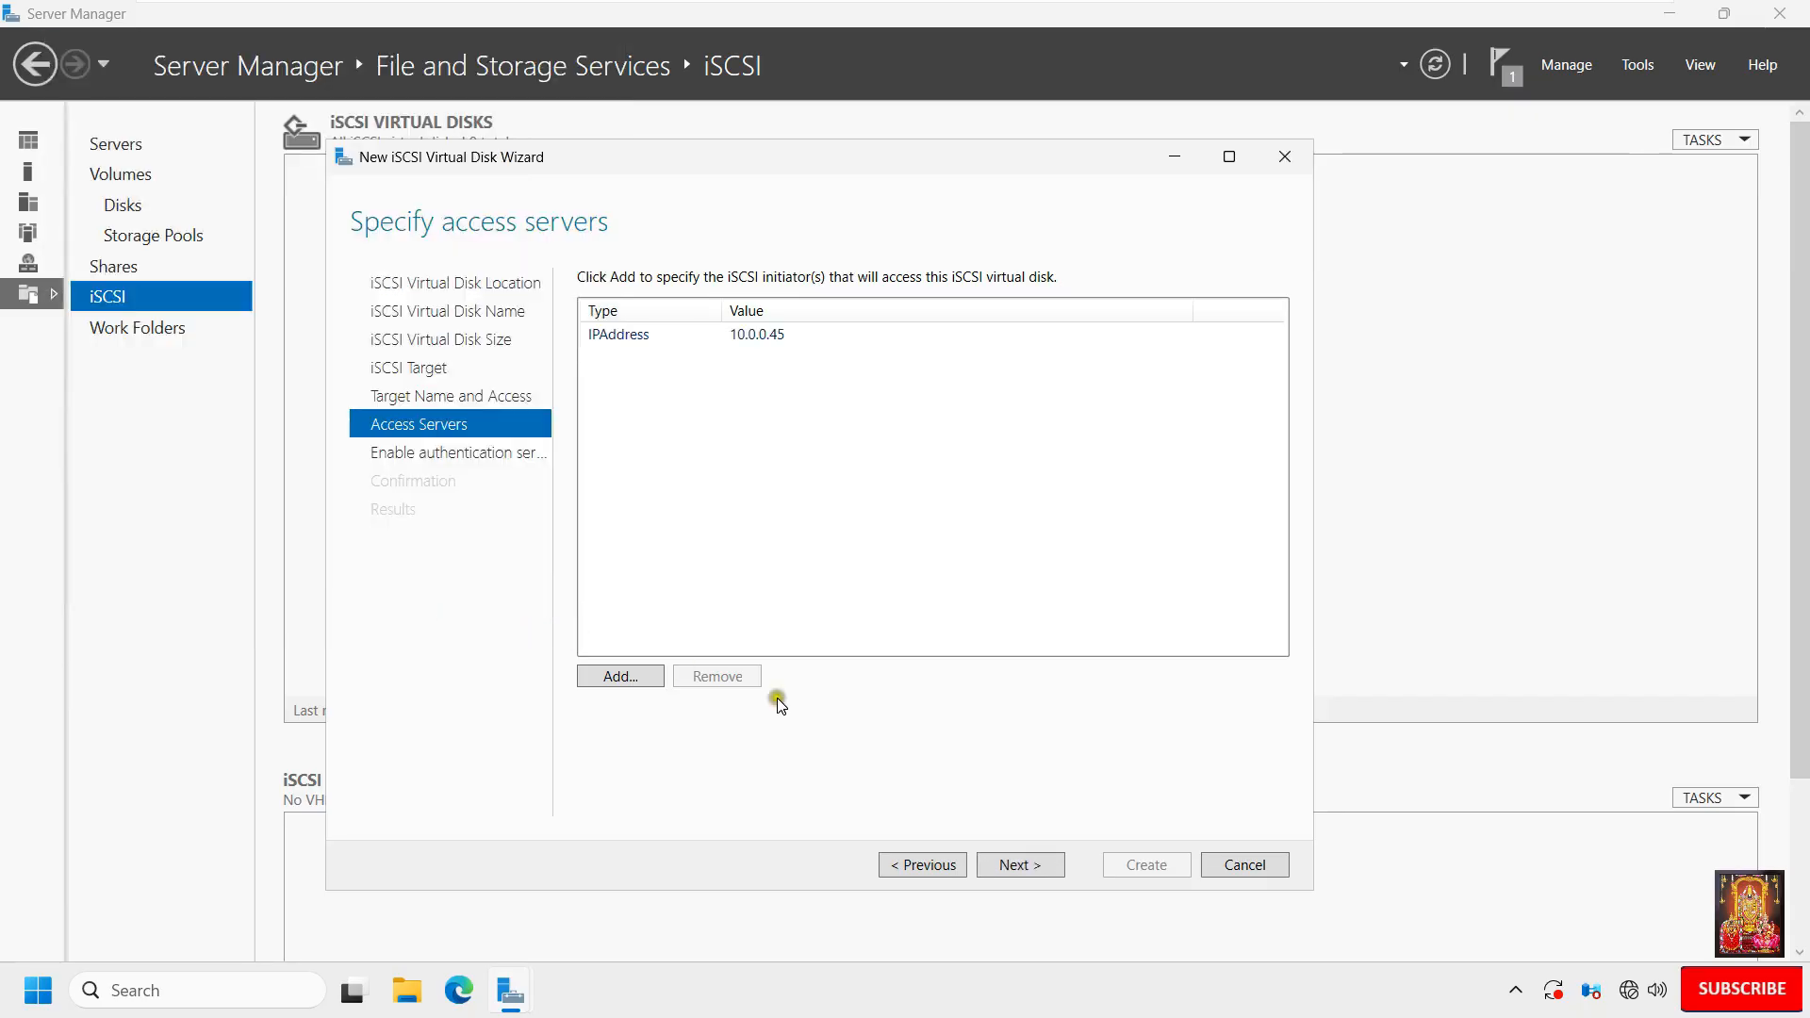
Leave CHAP and reverse CHAP disabled, create the Disk1 iSCSI virtual disk and close the wizard.
click(1037, 868)
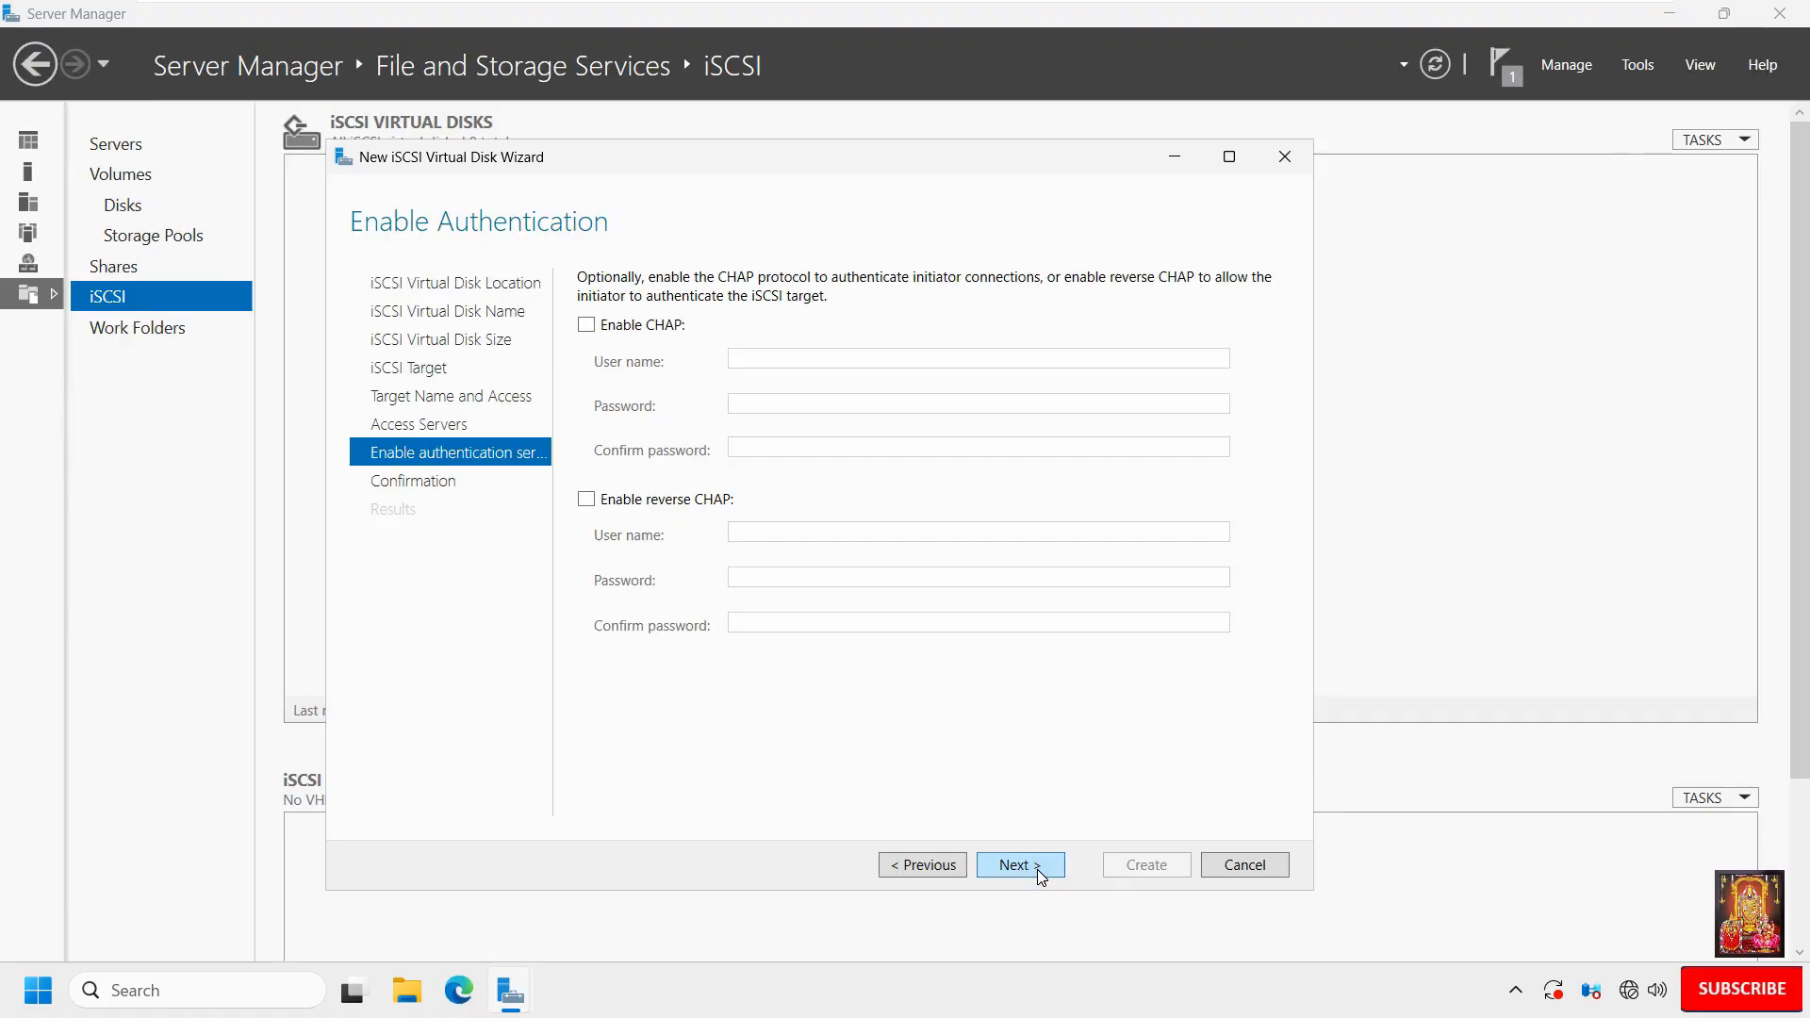
click(1037, 868)
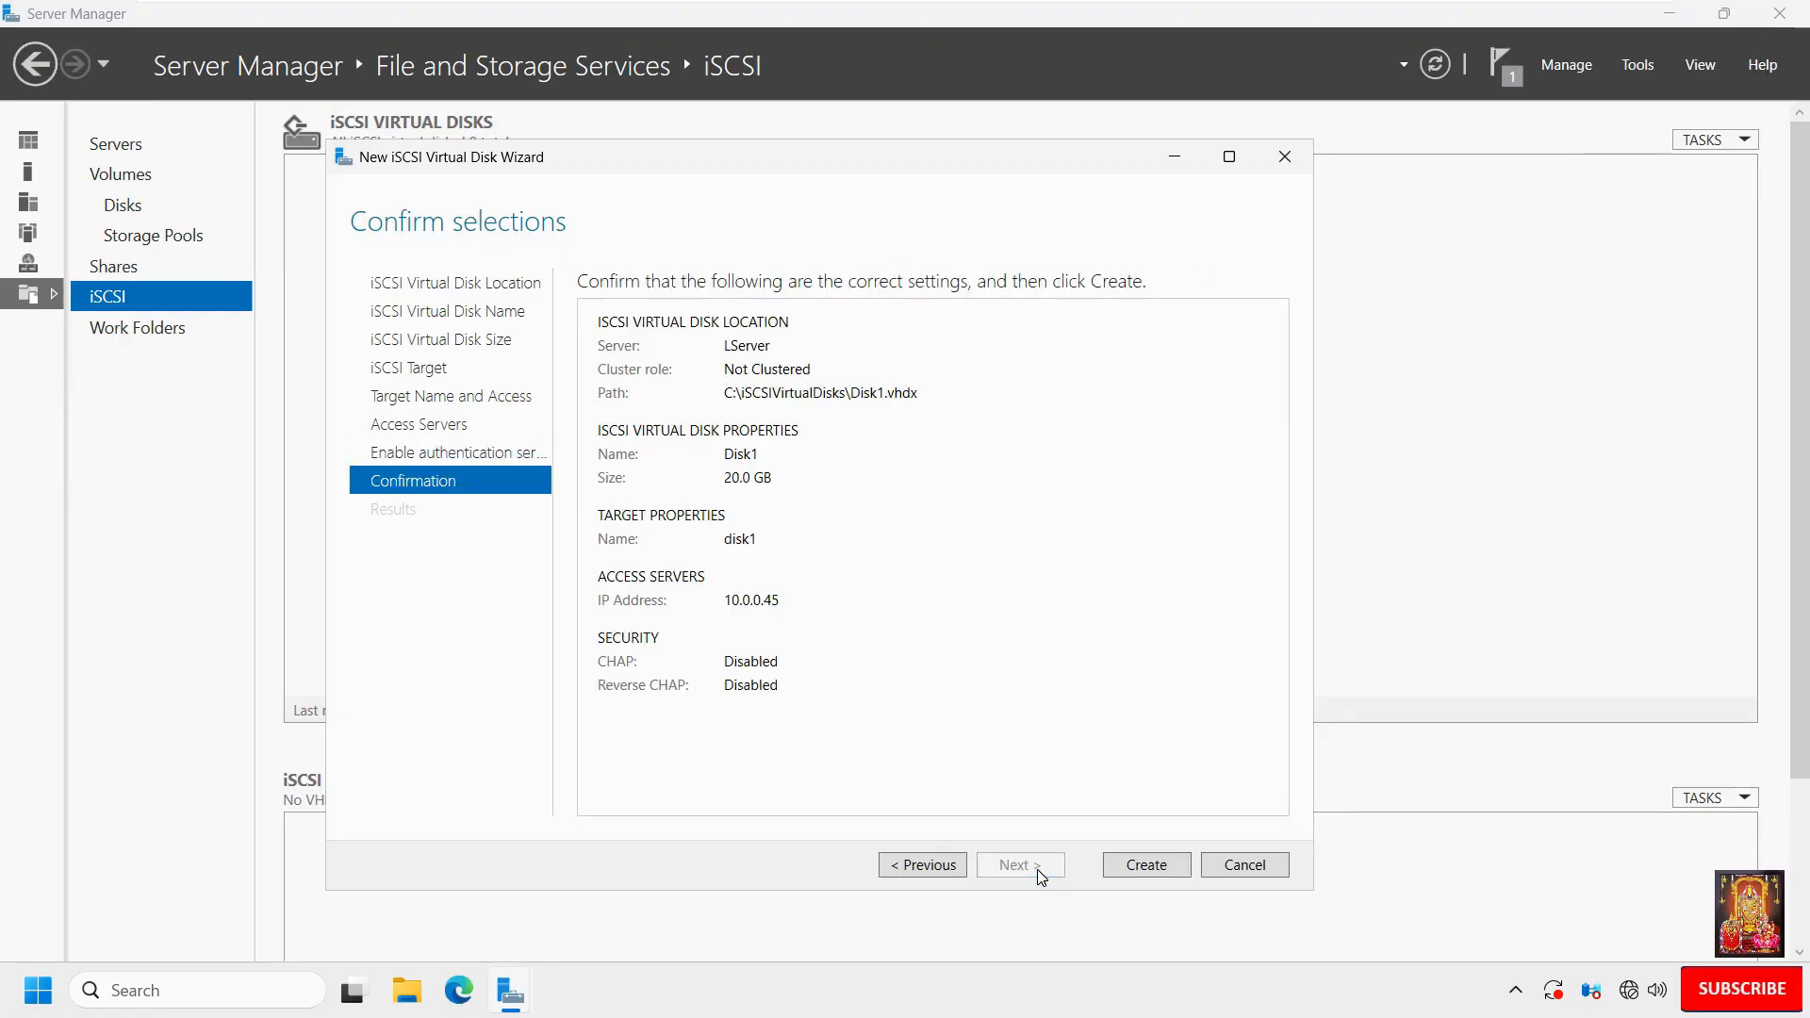
click(1134, 869)
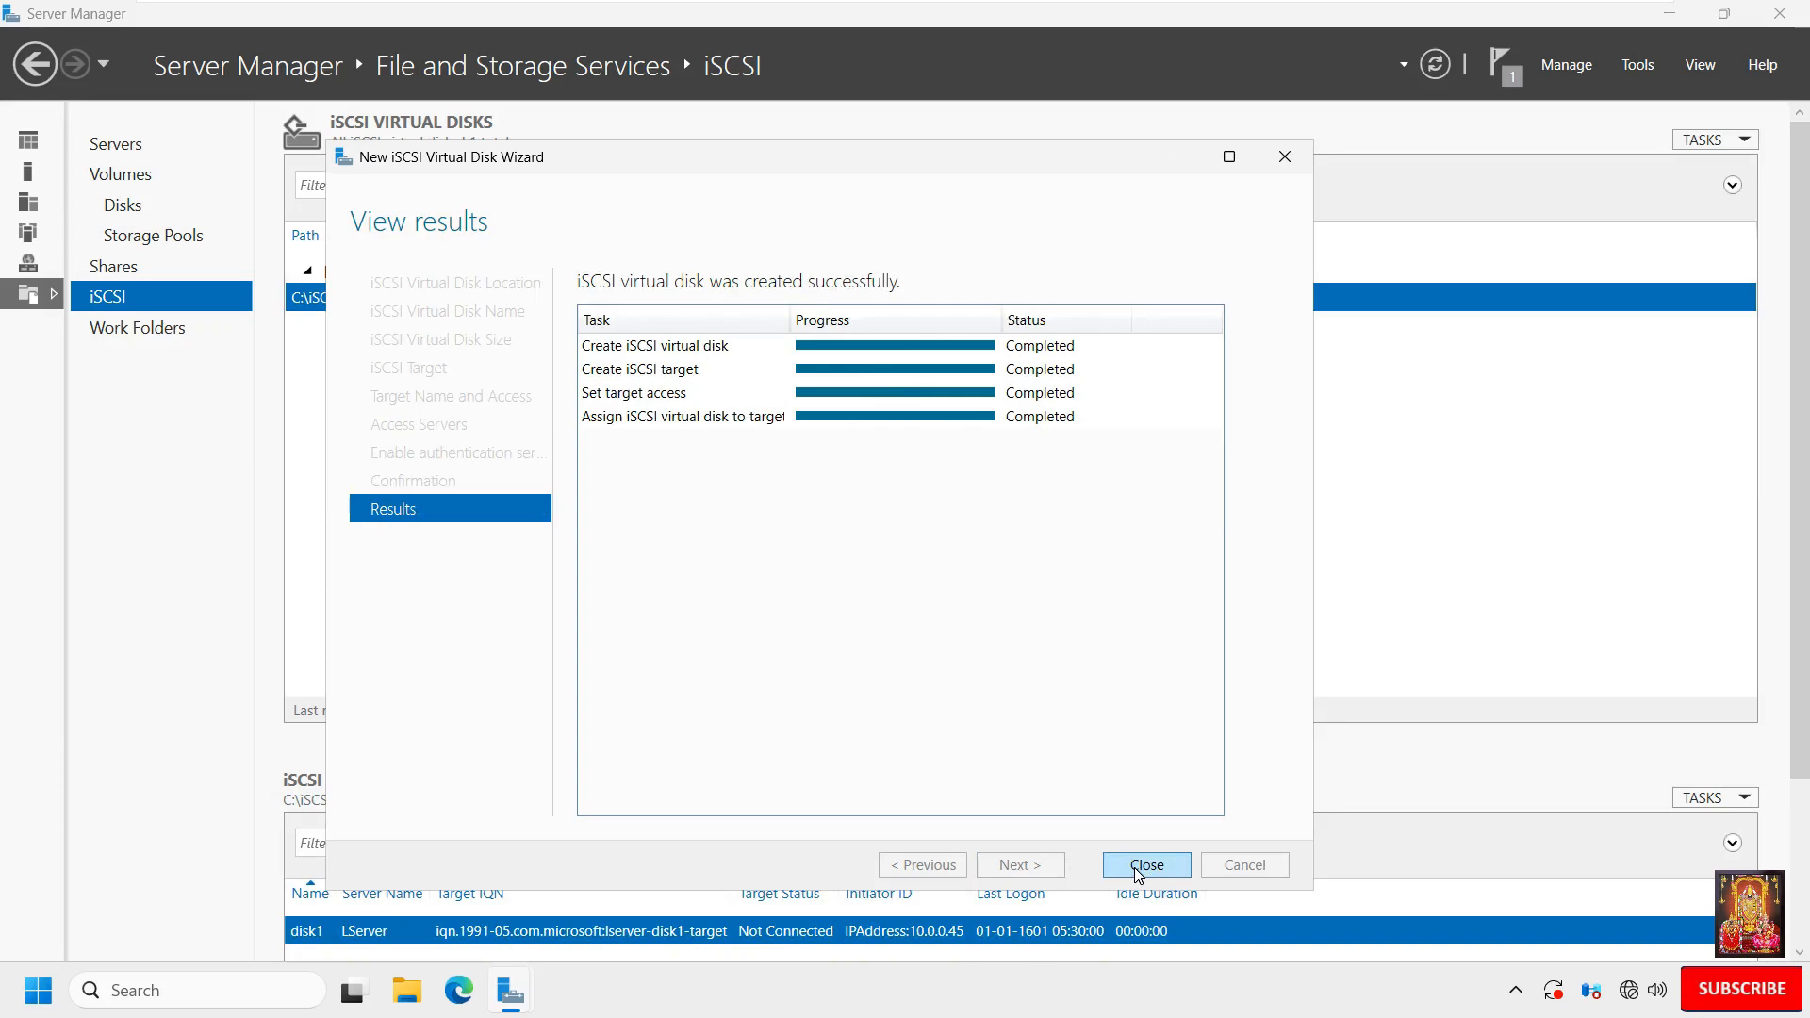
click(1136, 873)
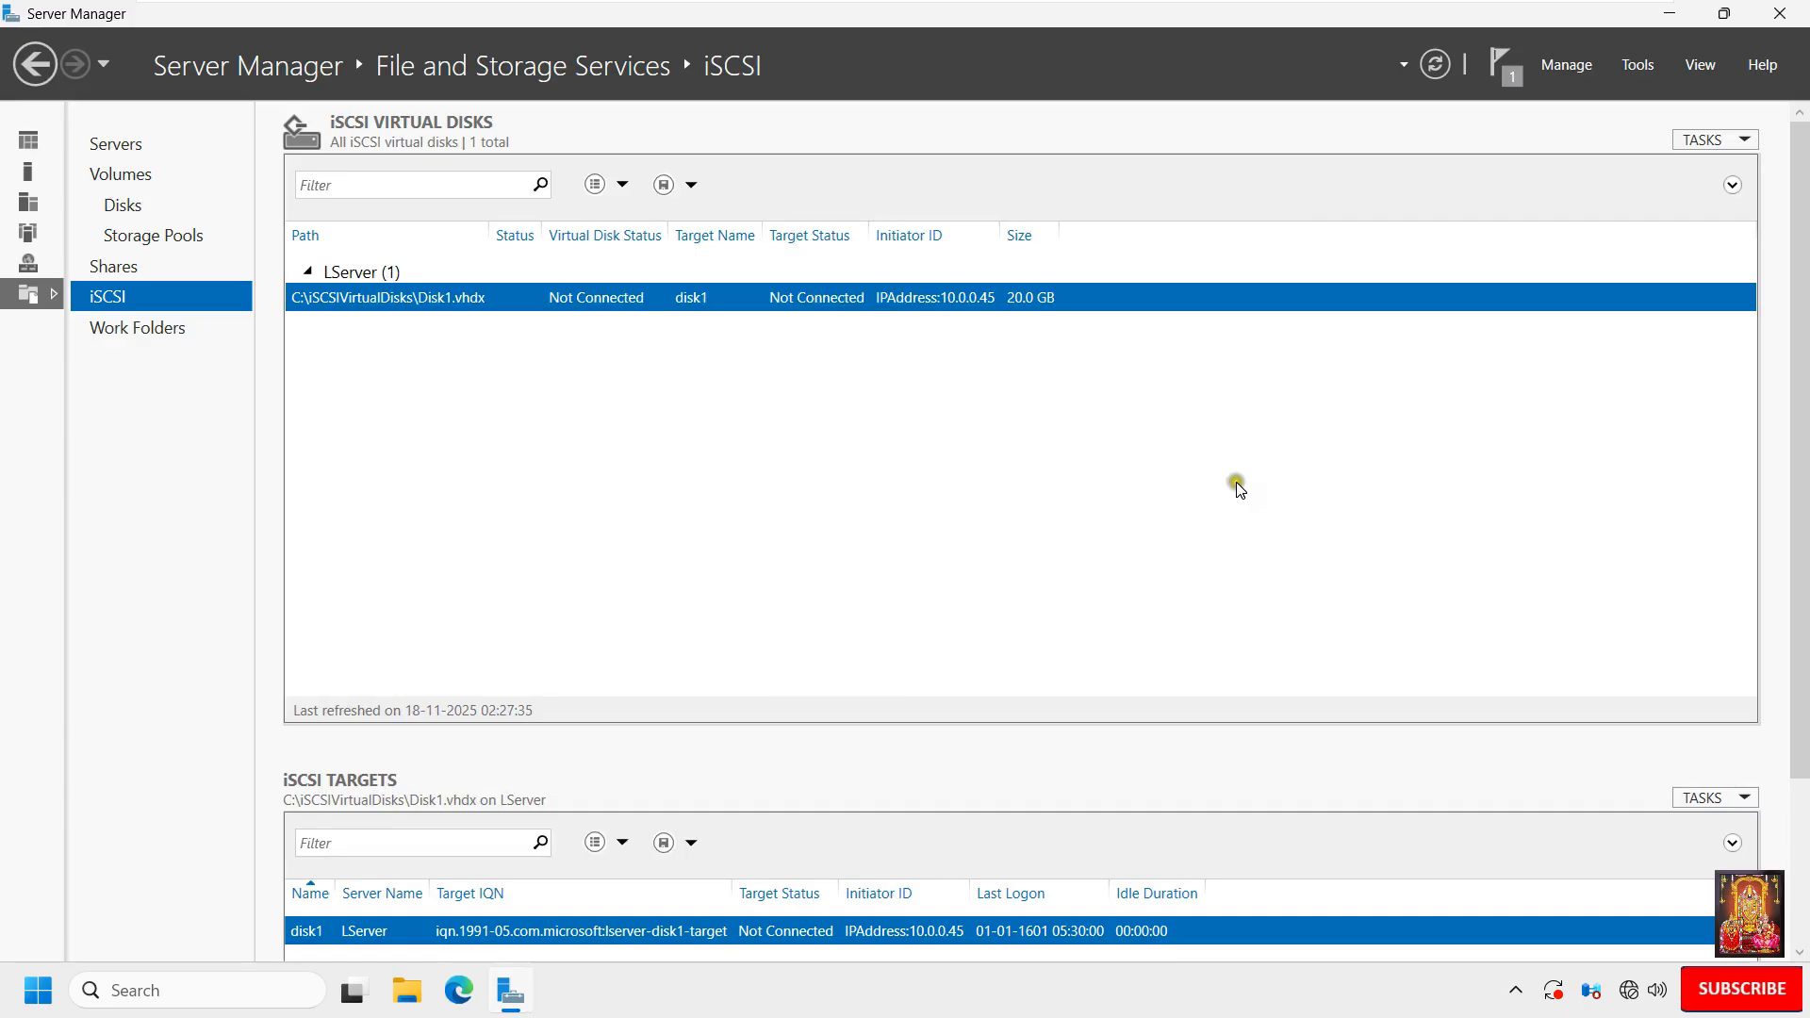
Start creating a second iSCSI virtual disk, with volume C: as its storage location.
click(1724, 141)
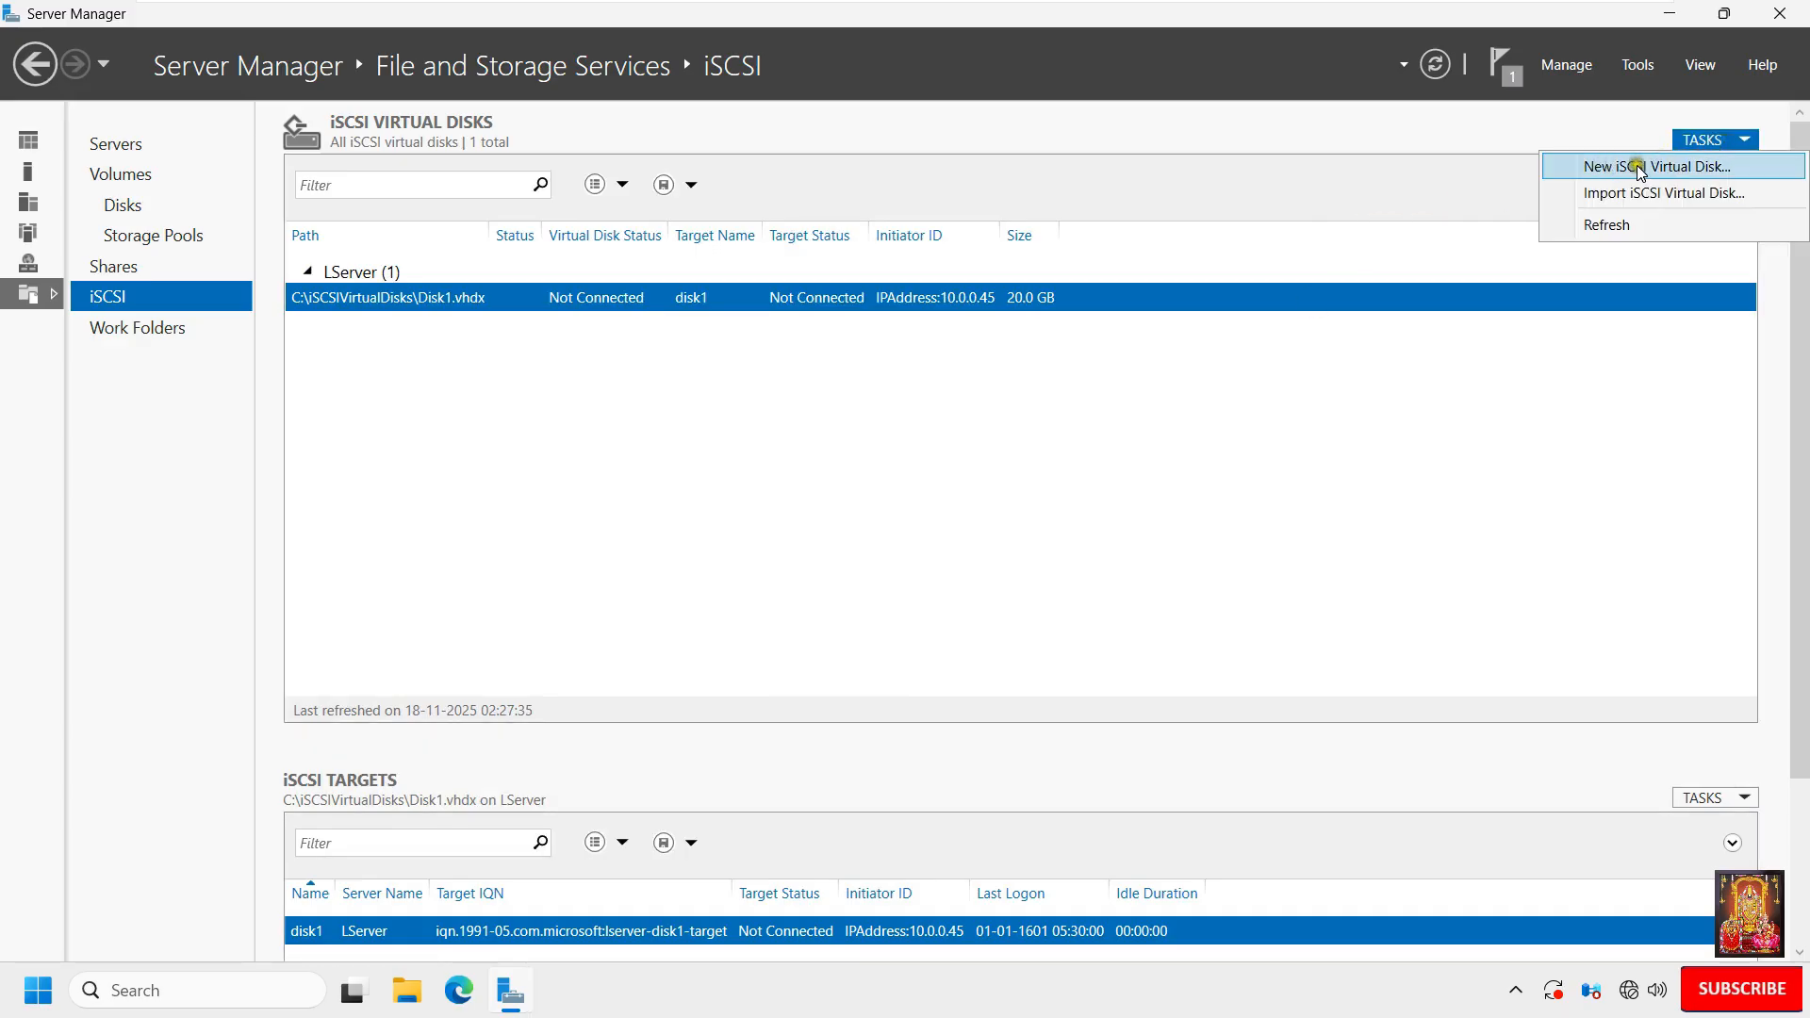
click(1683, 170)
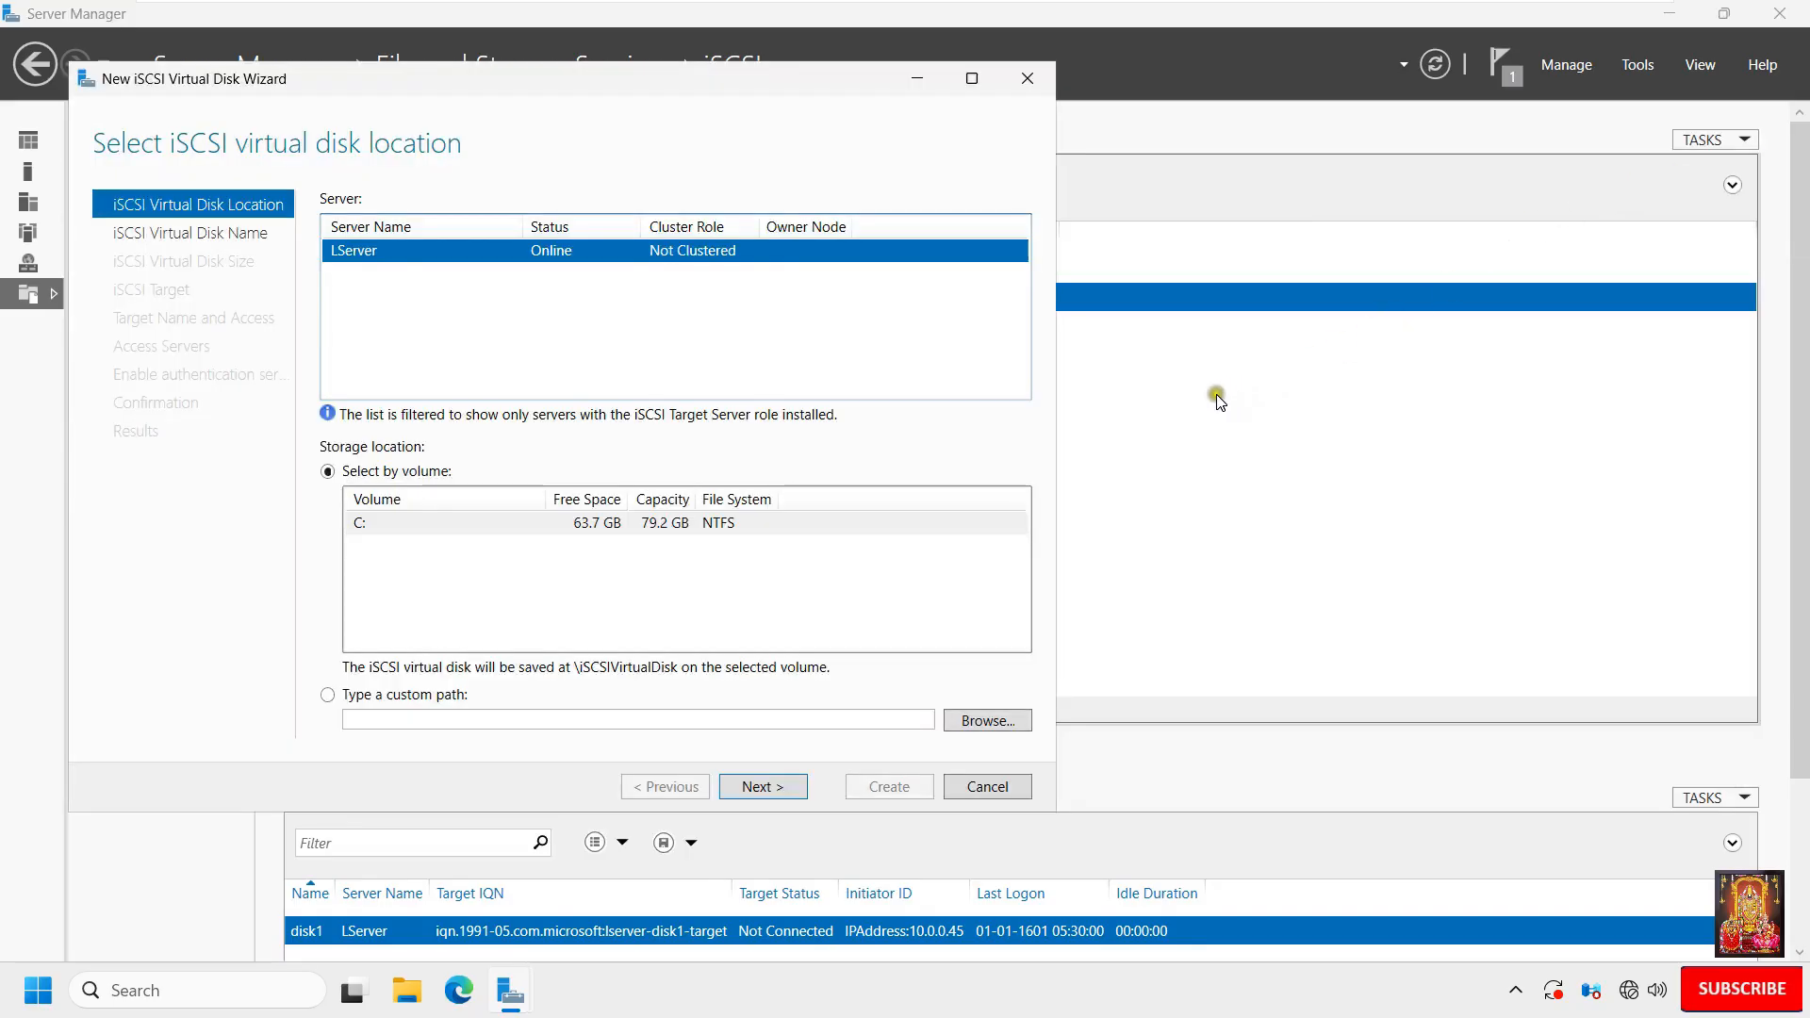
click(709, 533)
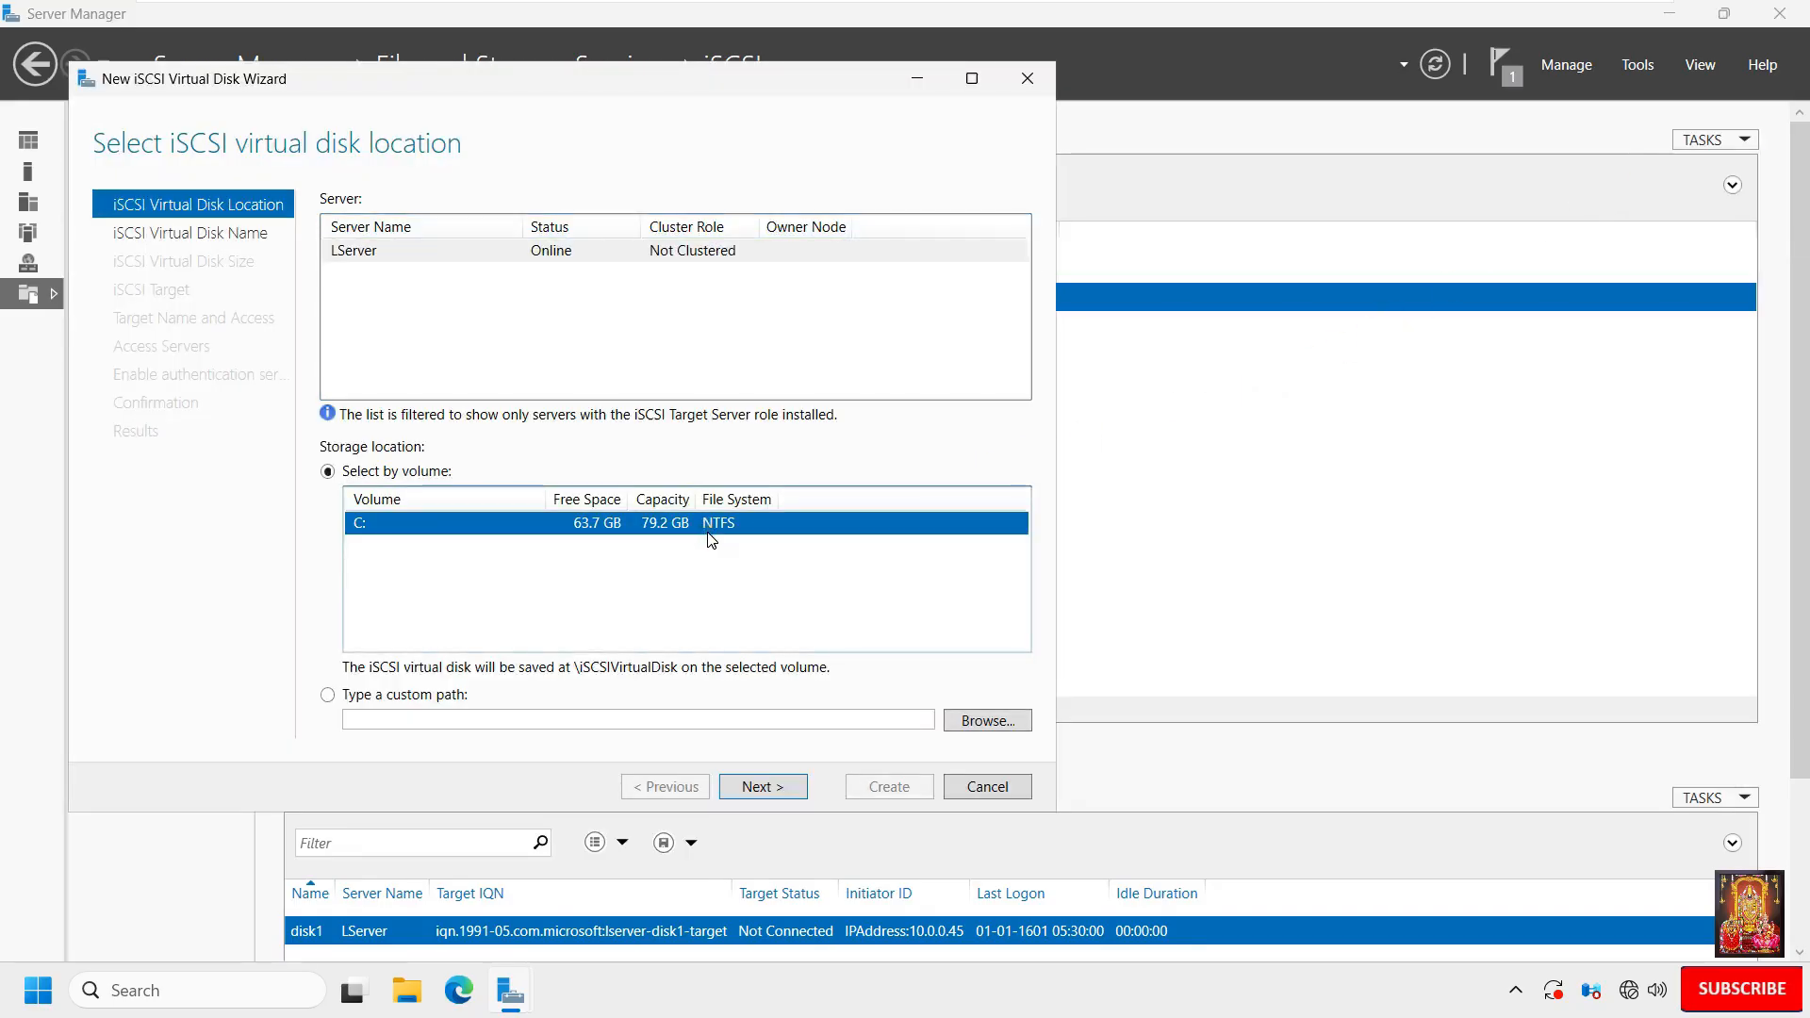
click(762, 790)
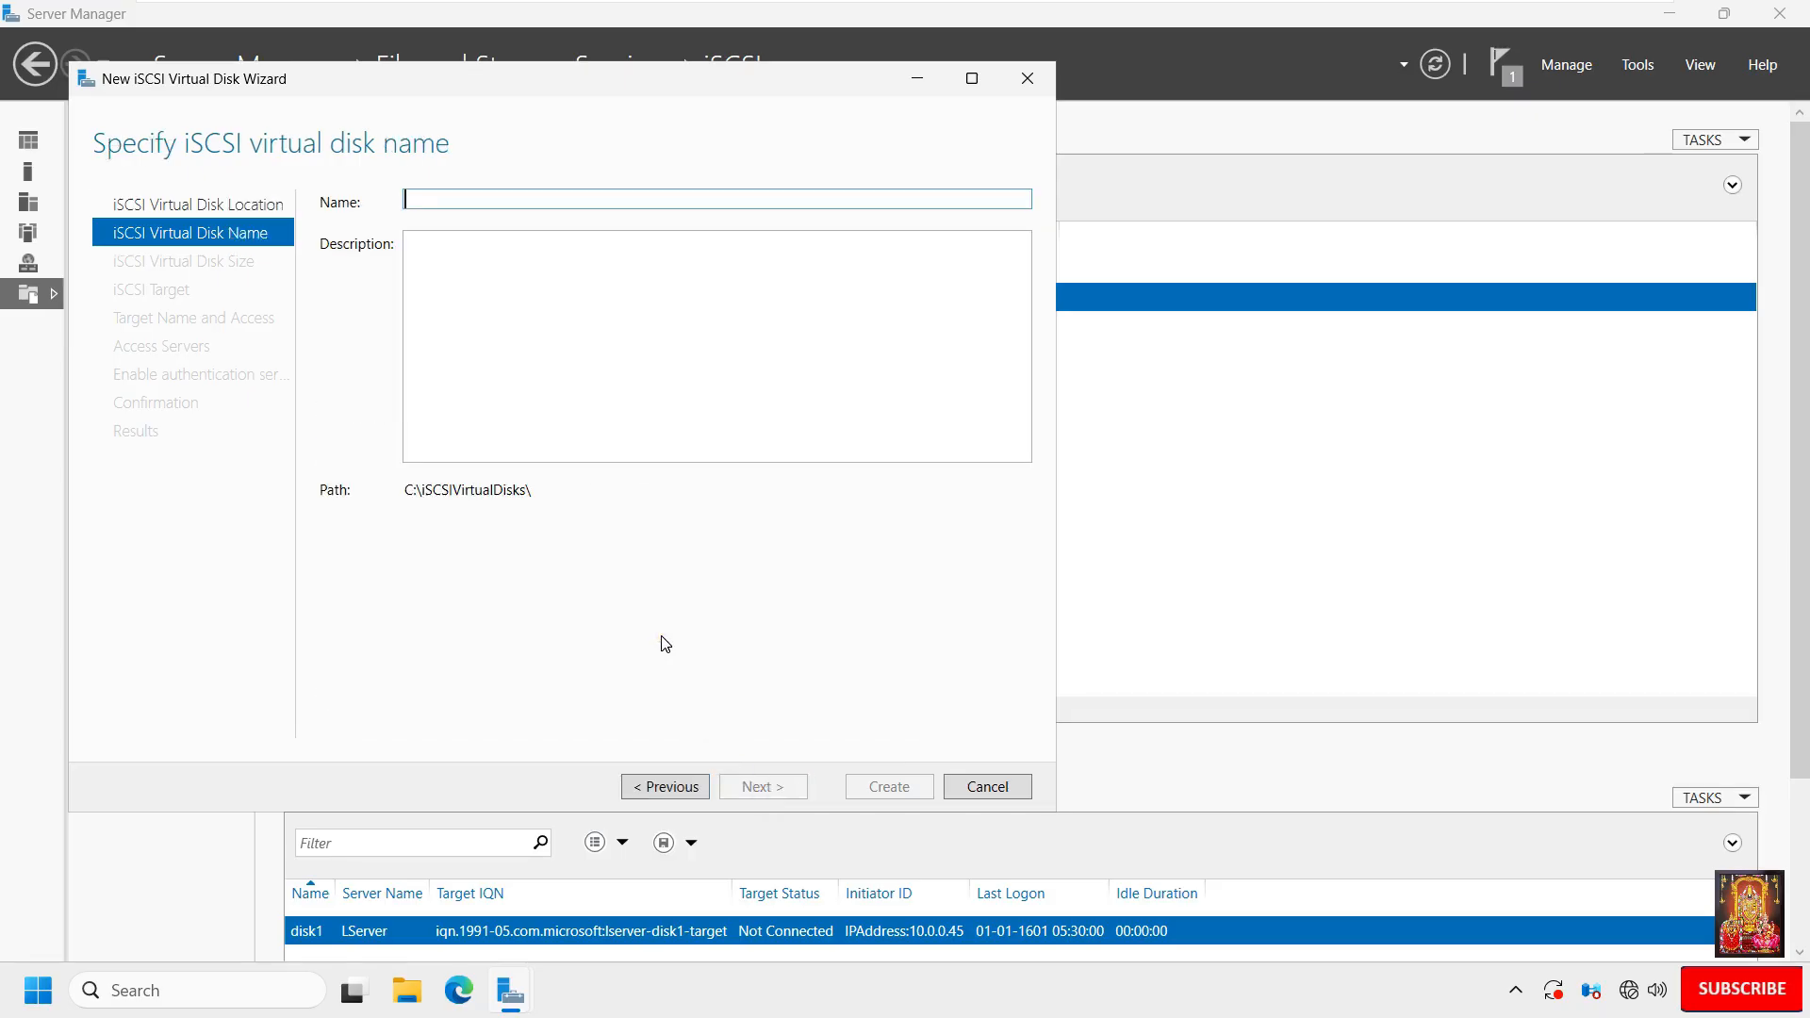
Name the second iSCSI virtual disk Disk2 and set its size to 10 GB, keeping it dynamically expanding.
text(D)
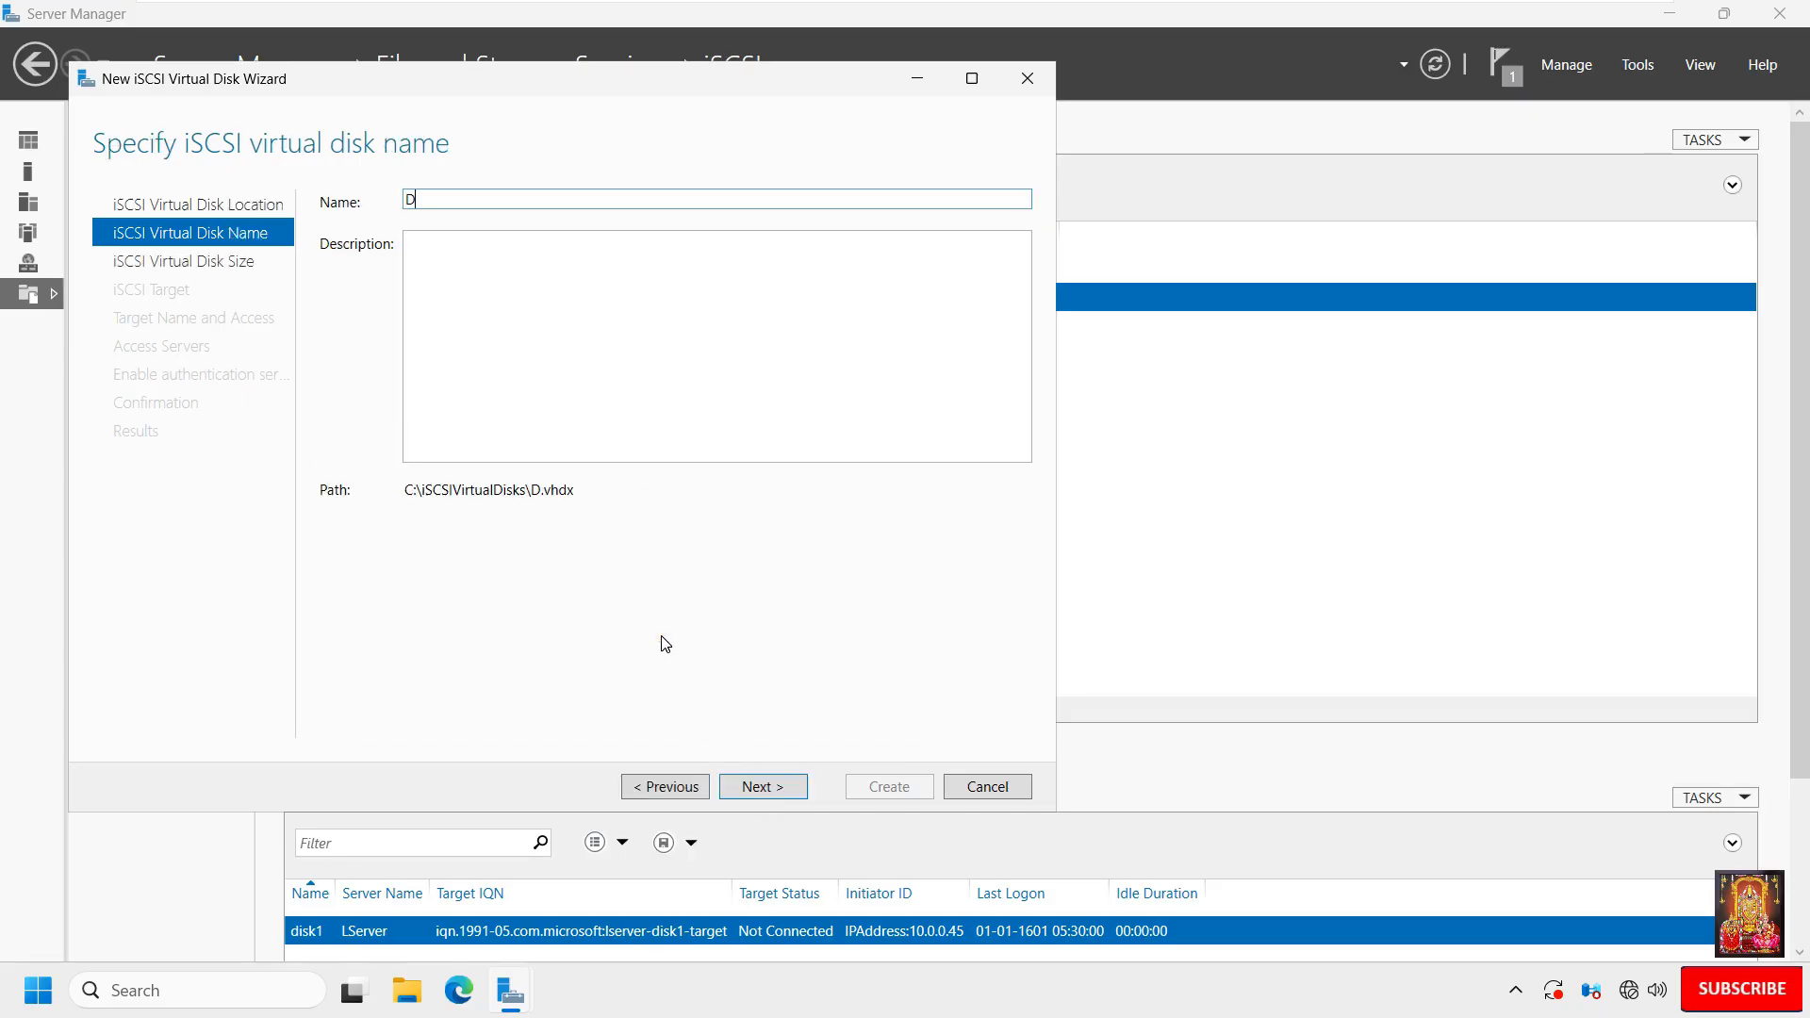
text(isk2)
click(757, 790)
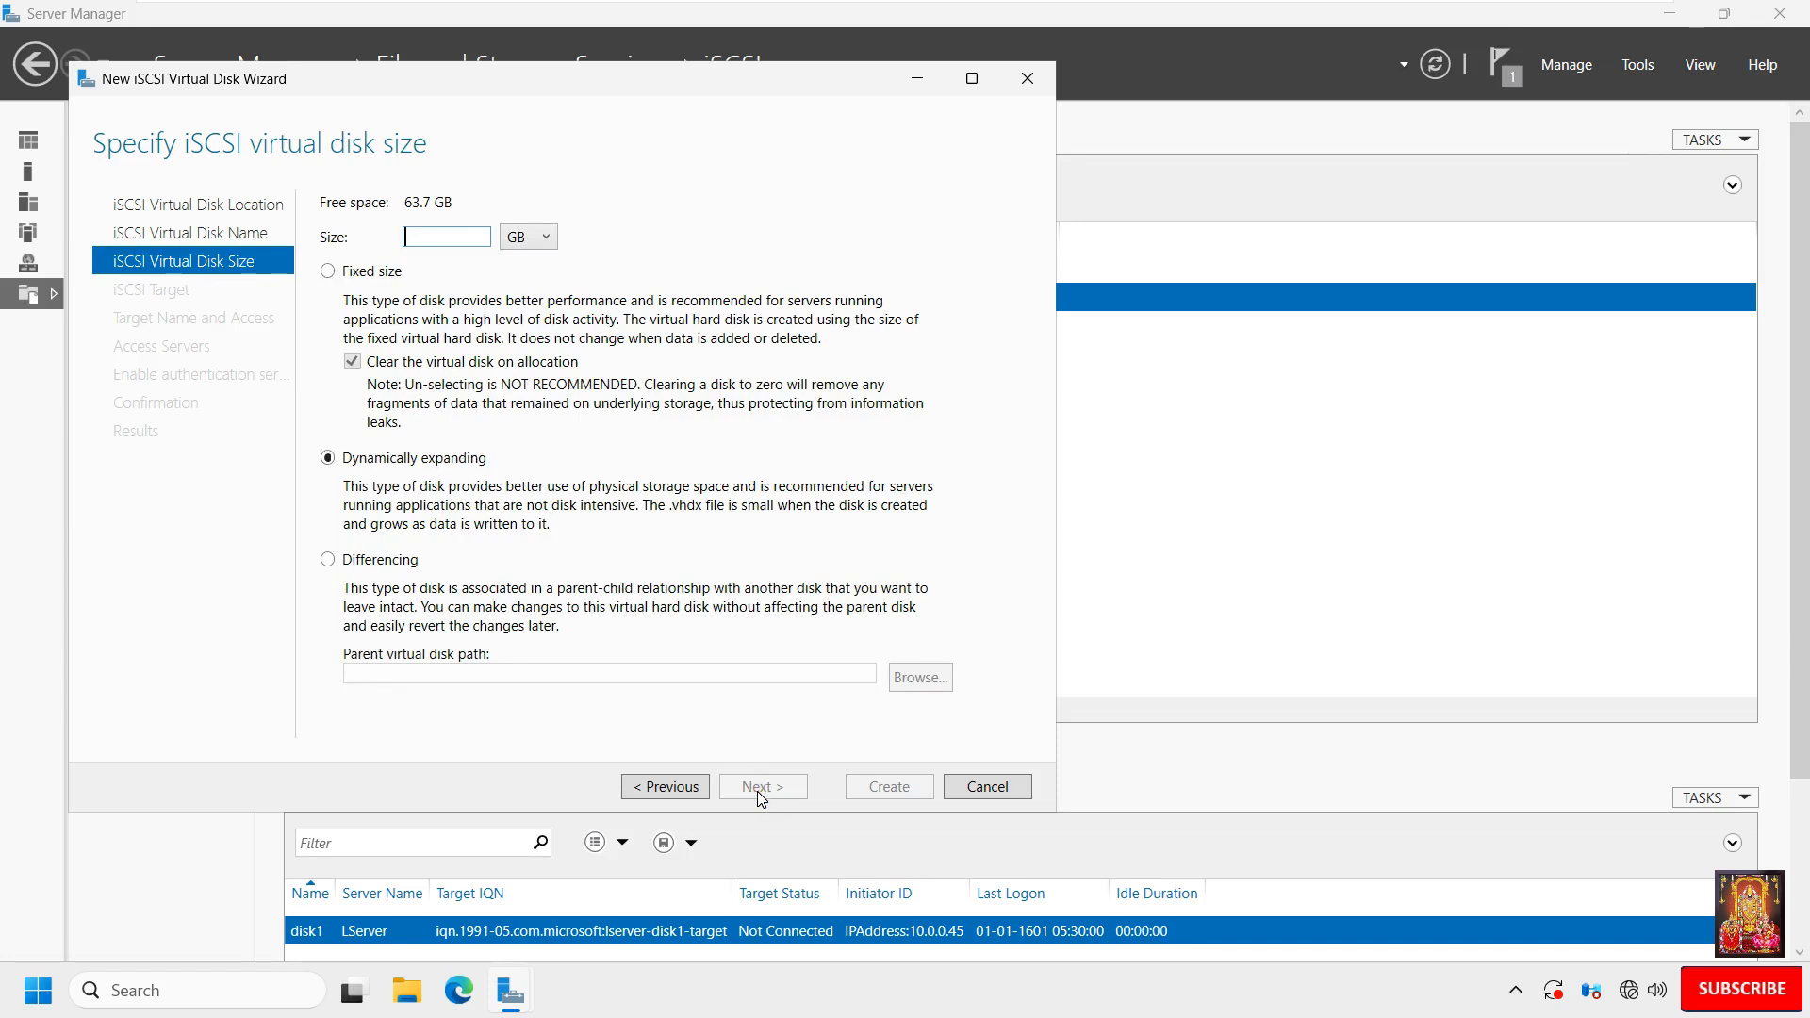
text(10)
click(755, 788)
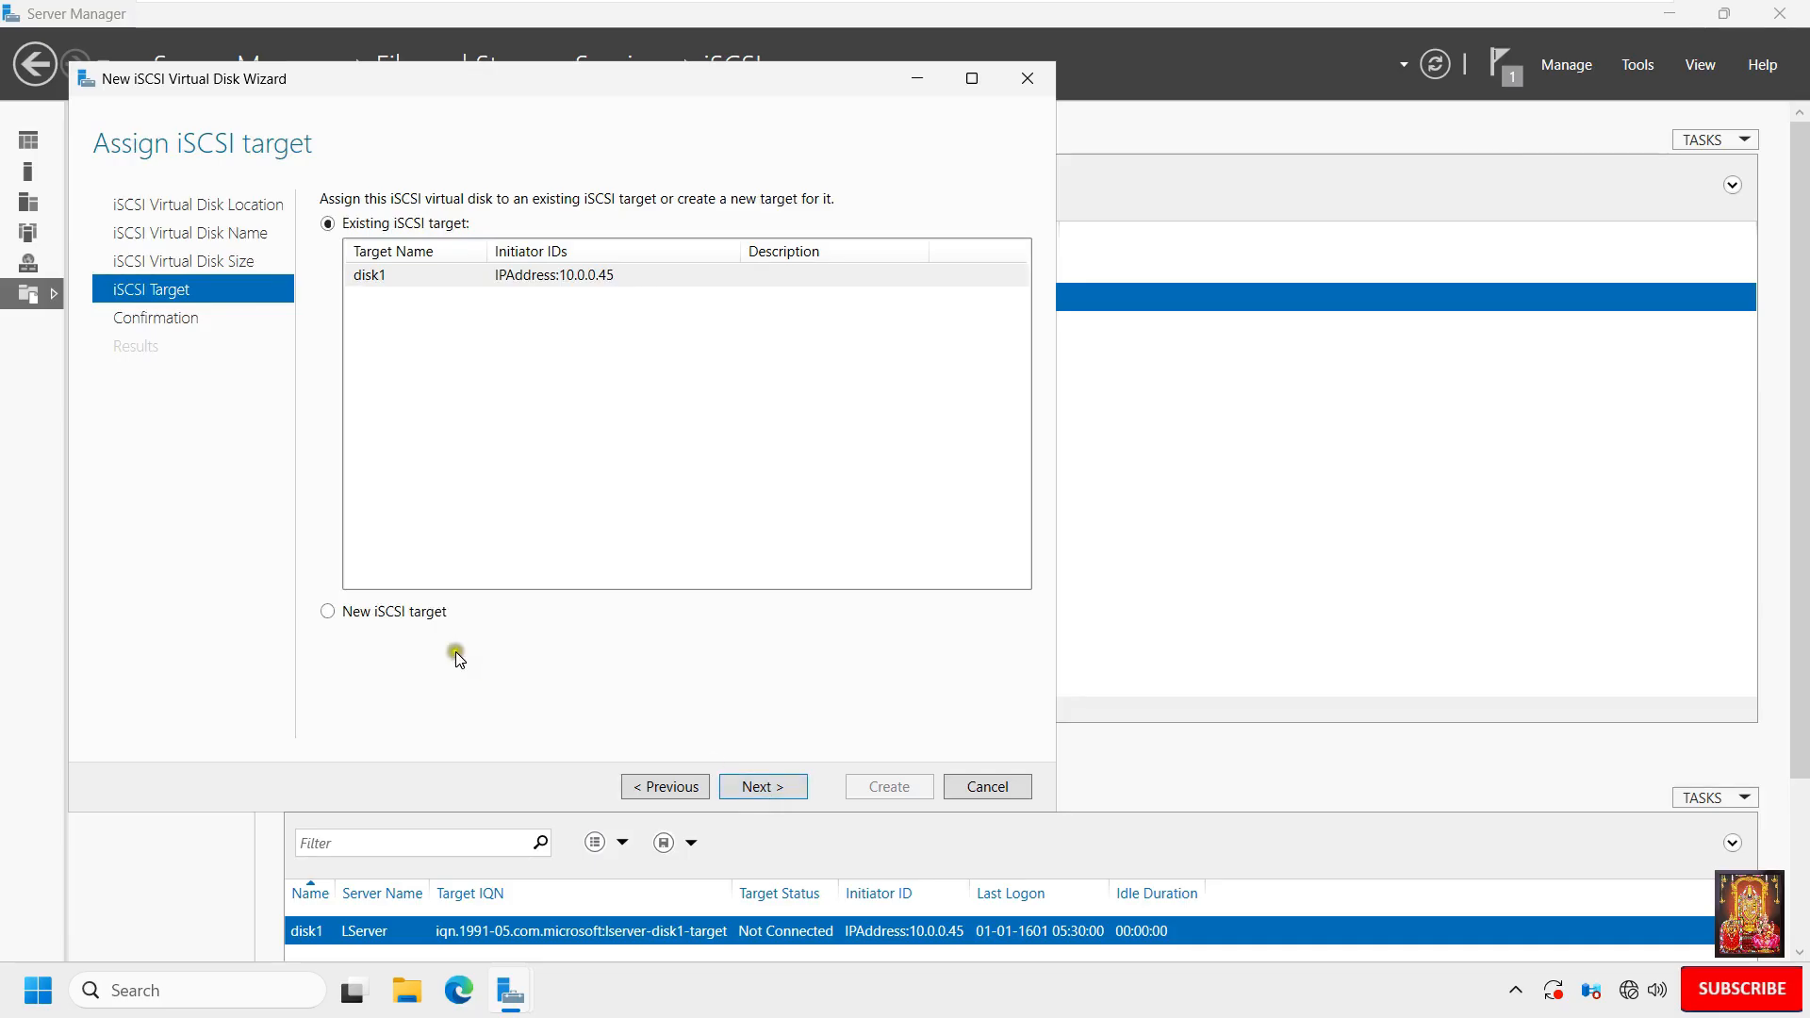
Assign the second virtual disk to a new iSCSI target named Disk2.
click(338, 615)
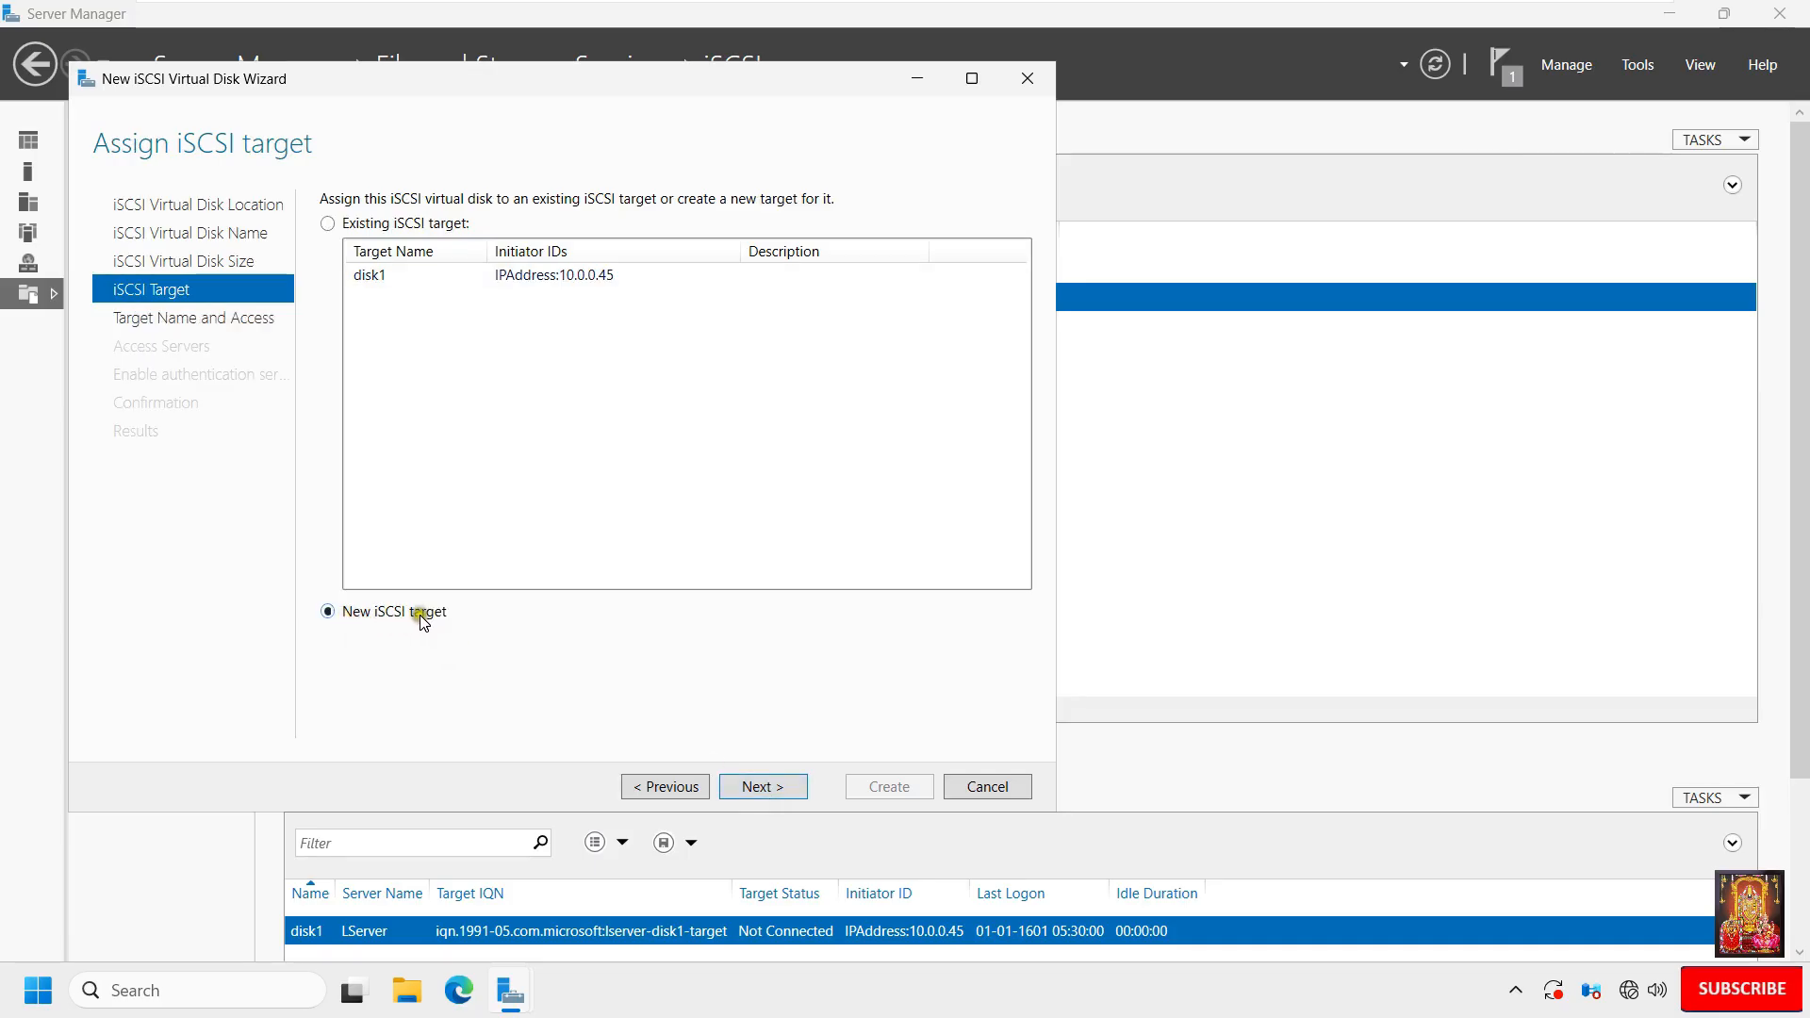
click(754, 788)
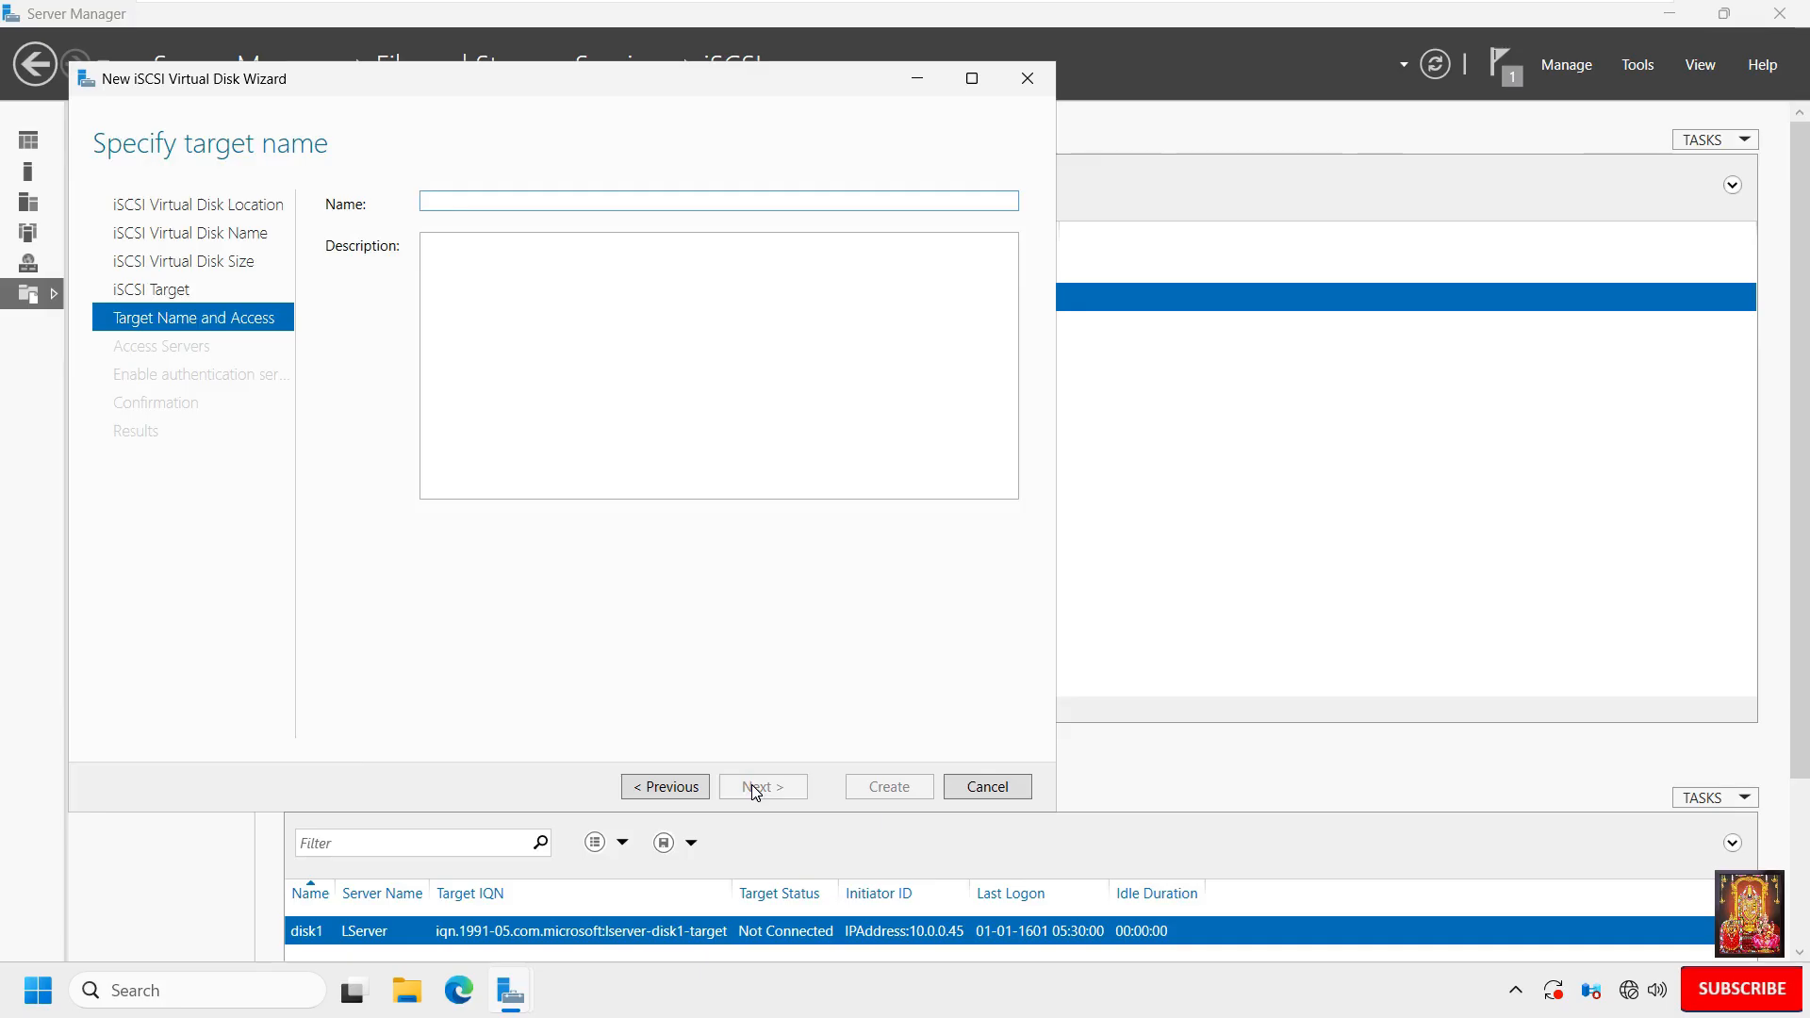
text(Disk2)
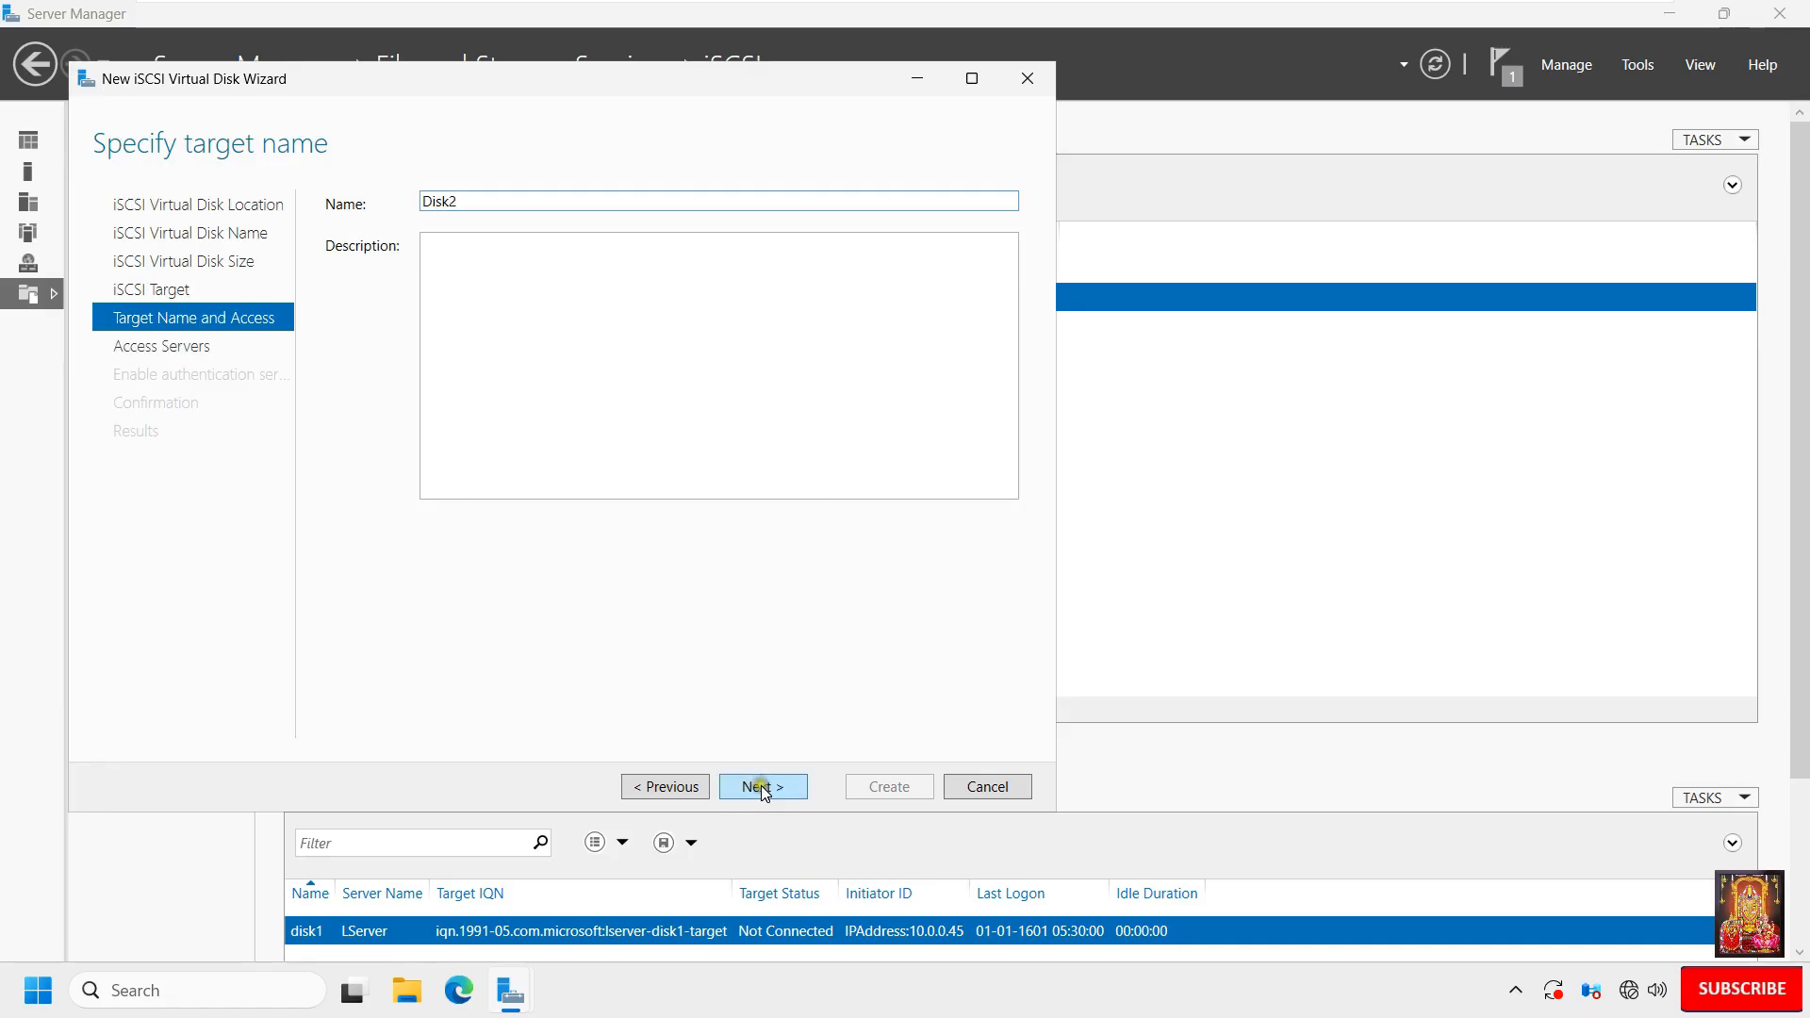
click(772, 787)
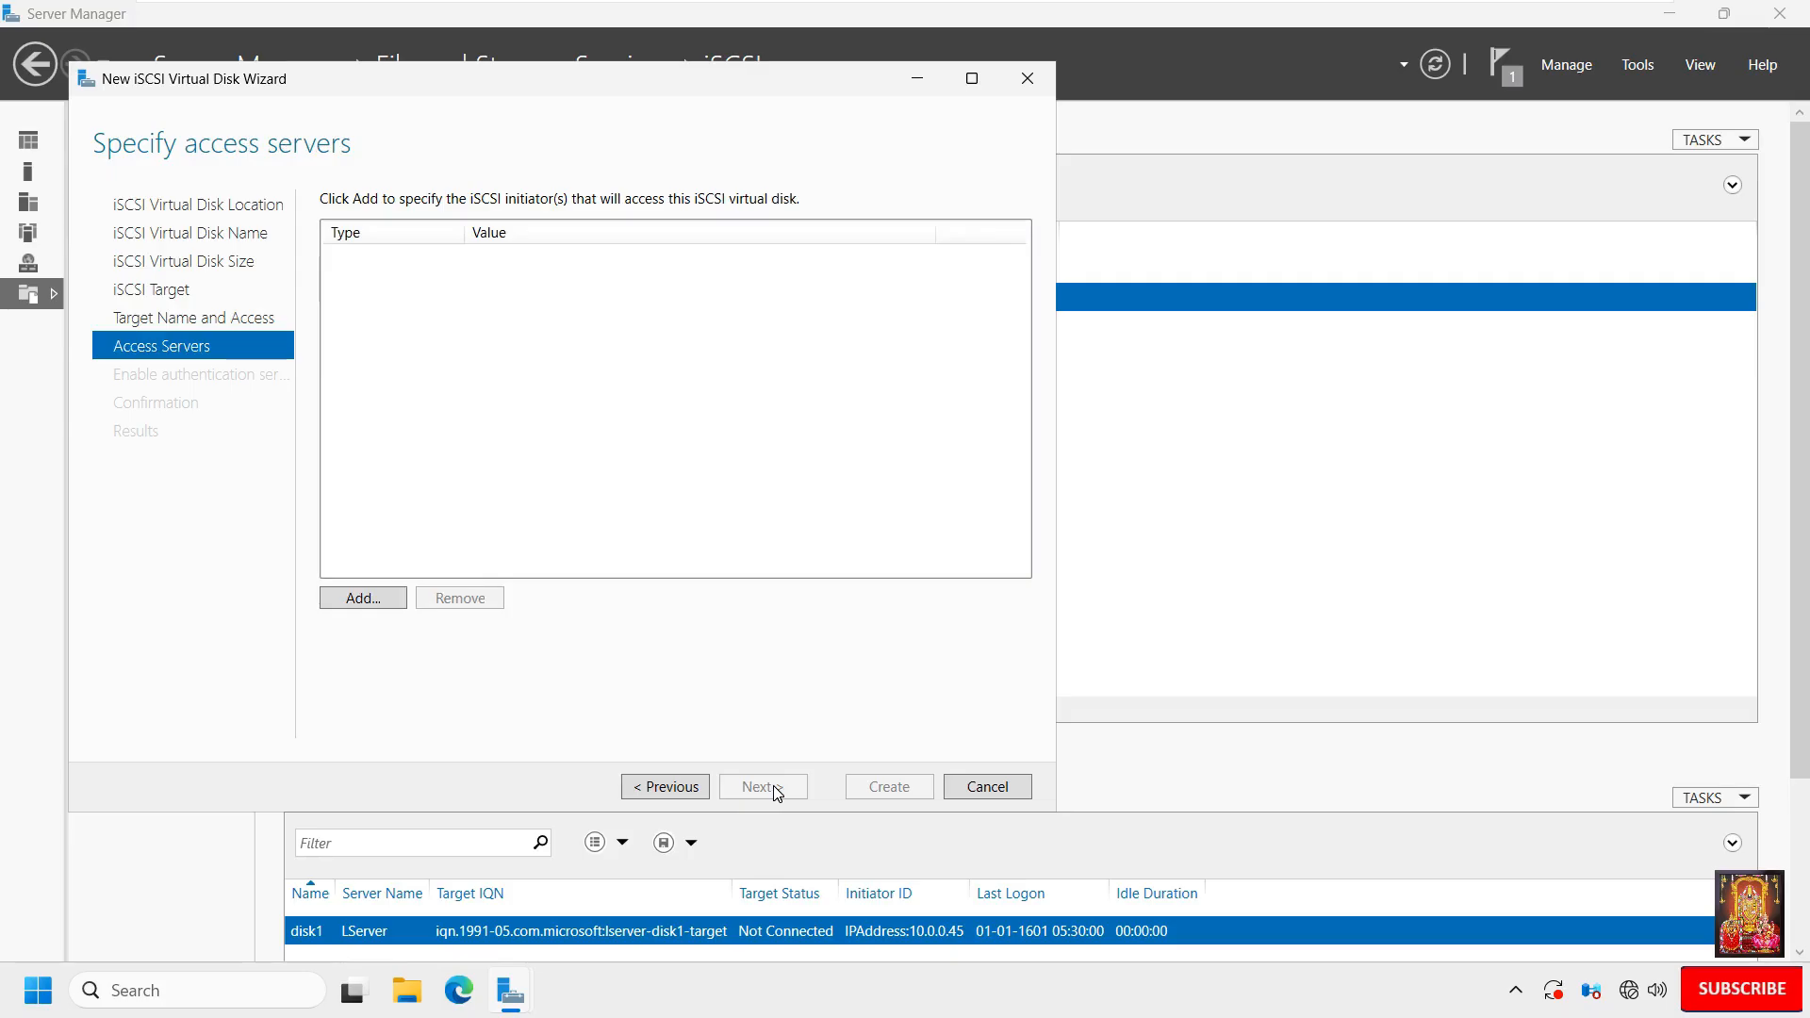
Add an initiator identified by the IP address 10.0.0.45 to the Disk2 target's access servers.
click(358, 603)
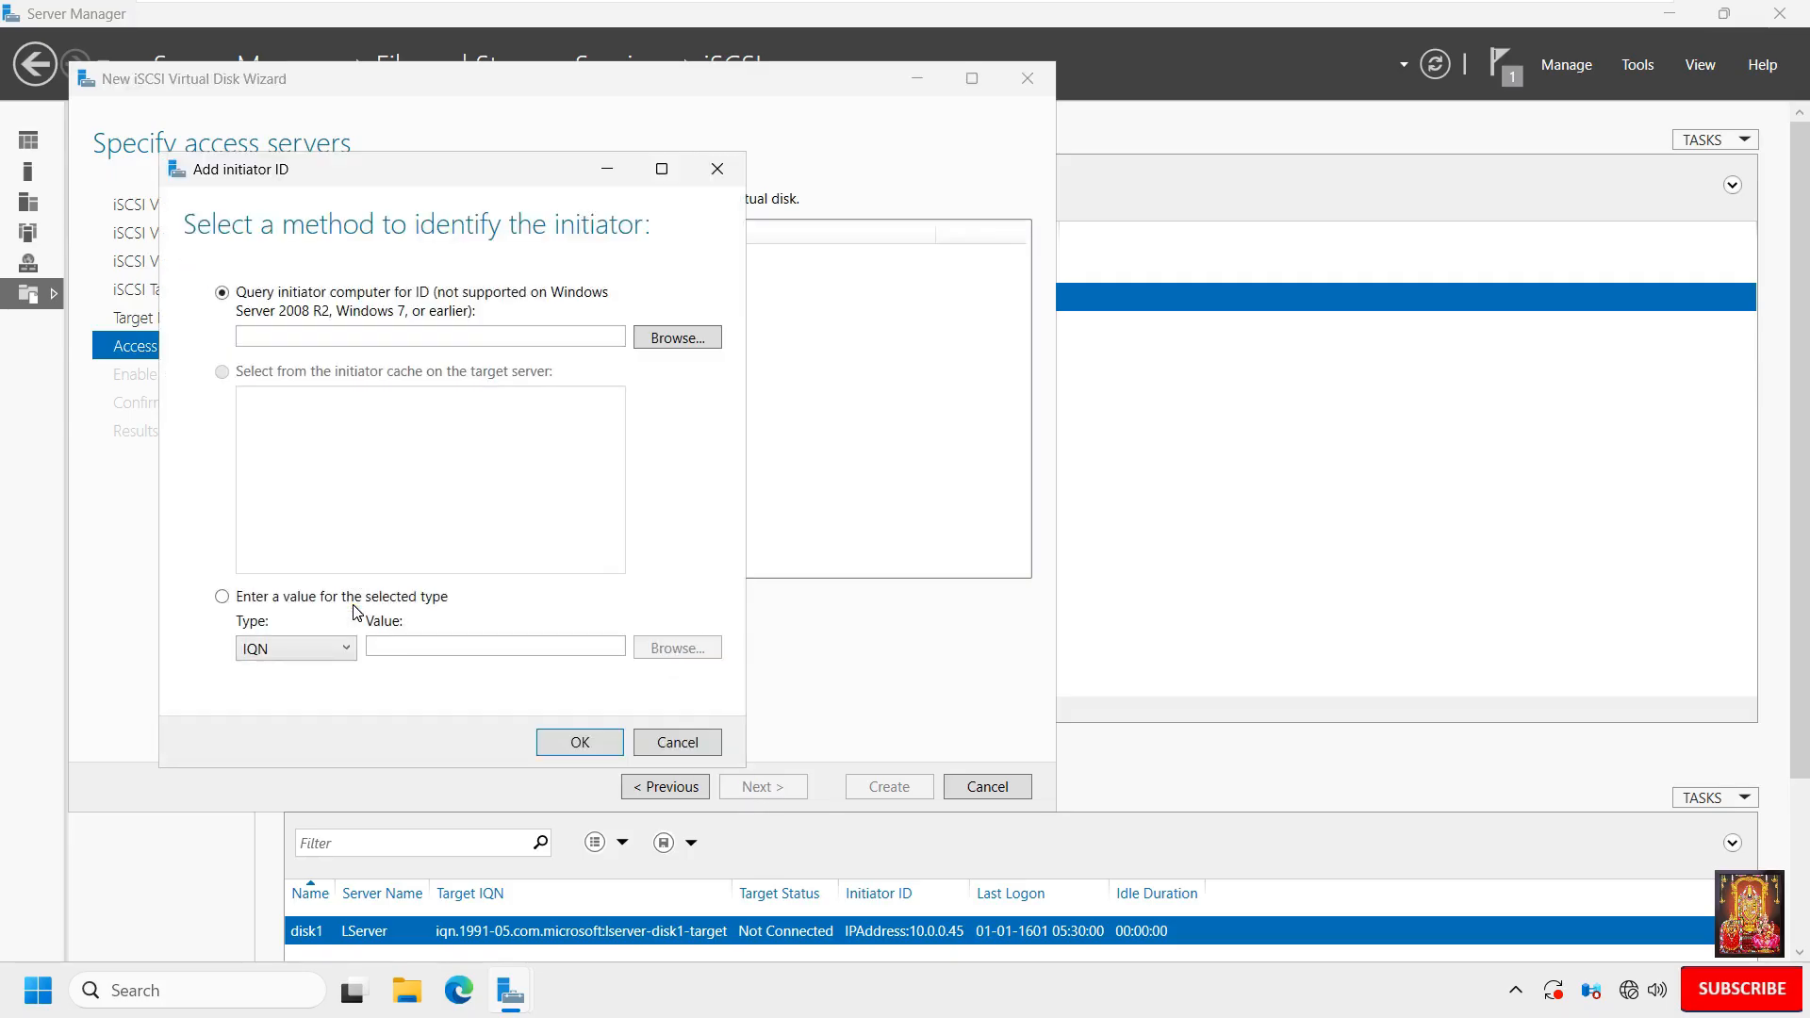
click(317, 649)
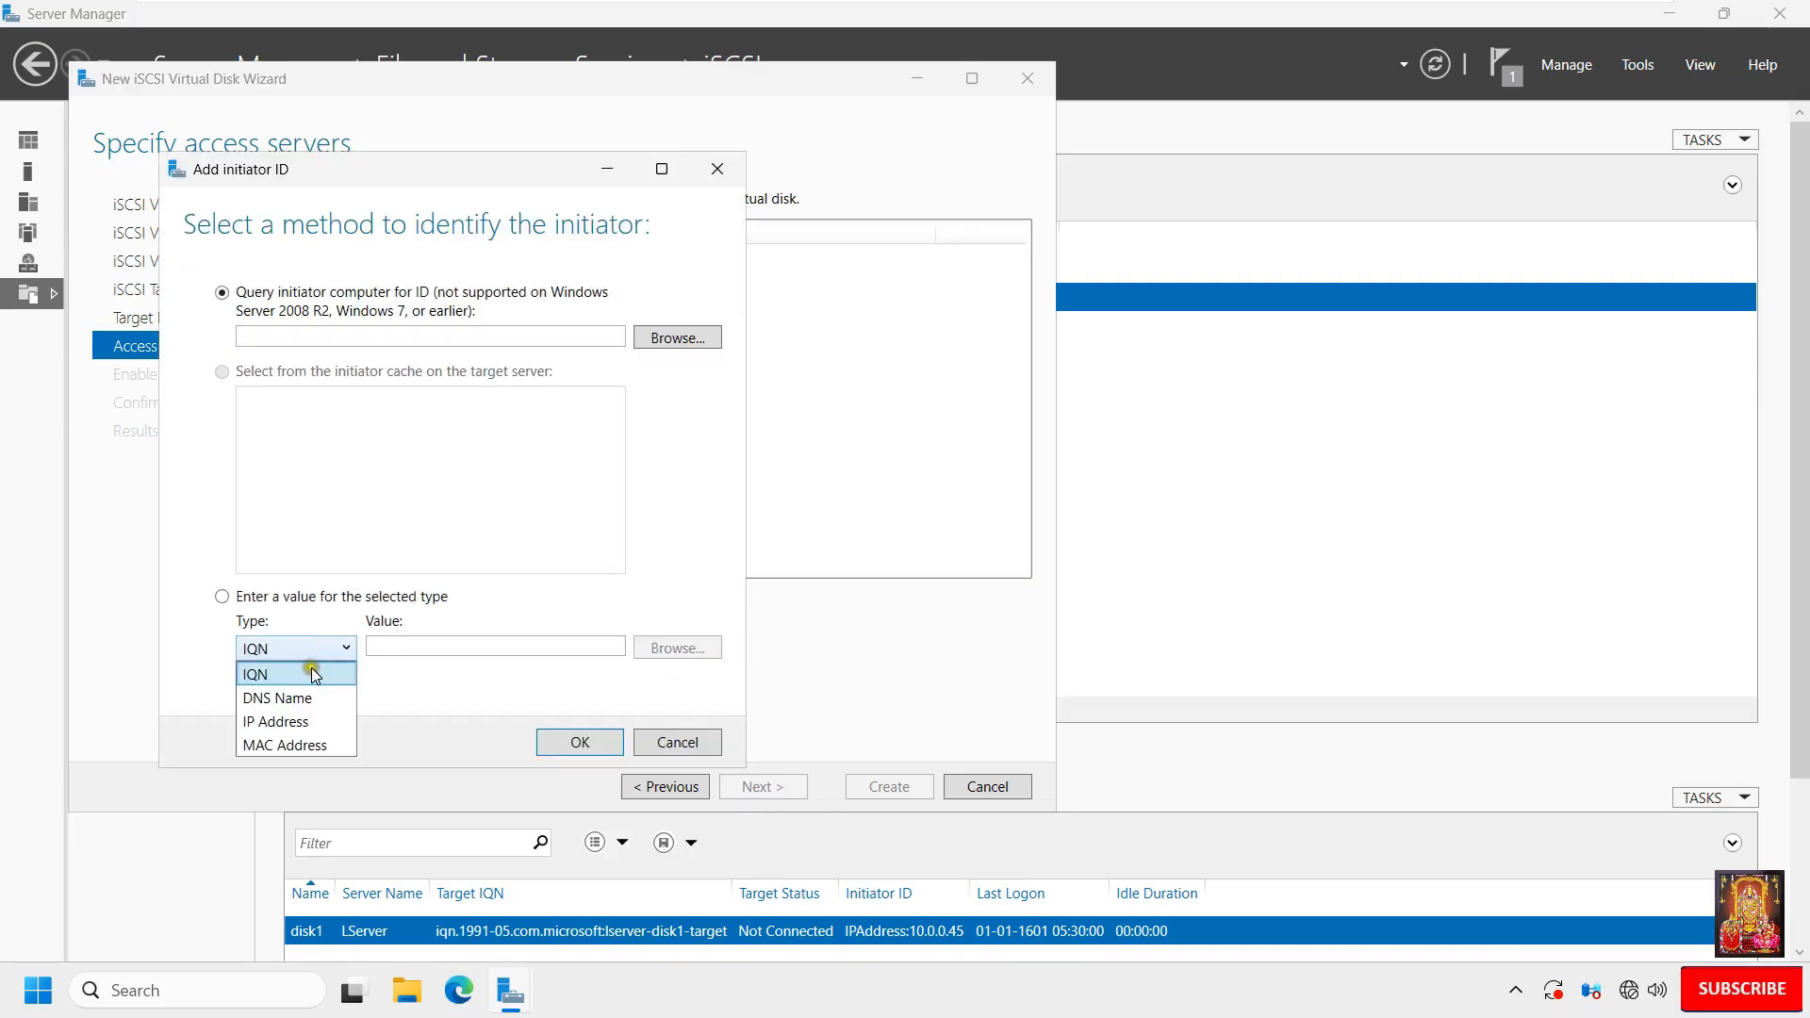
click(296, 722)
click(384, 647)
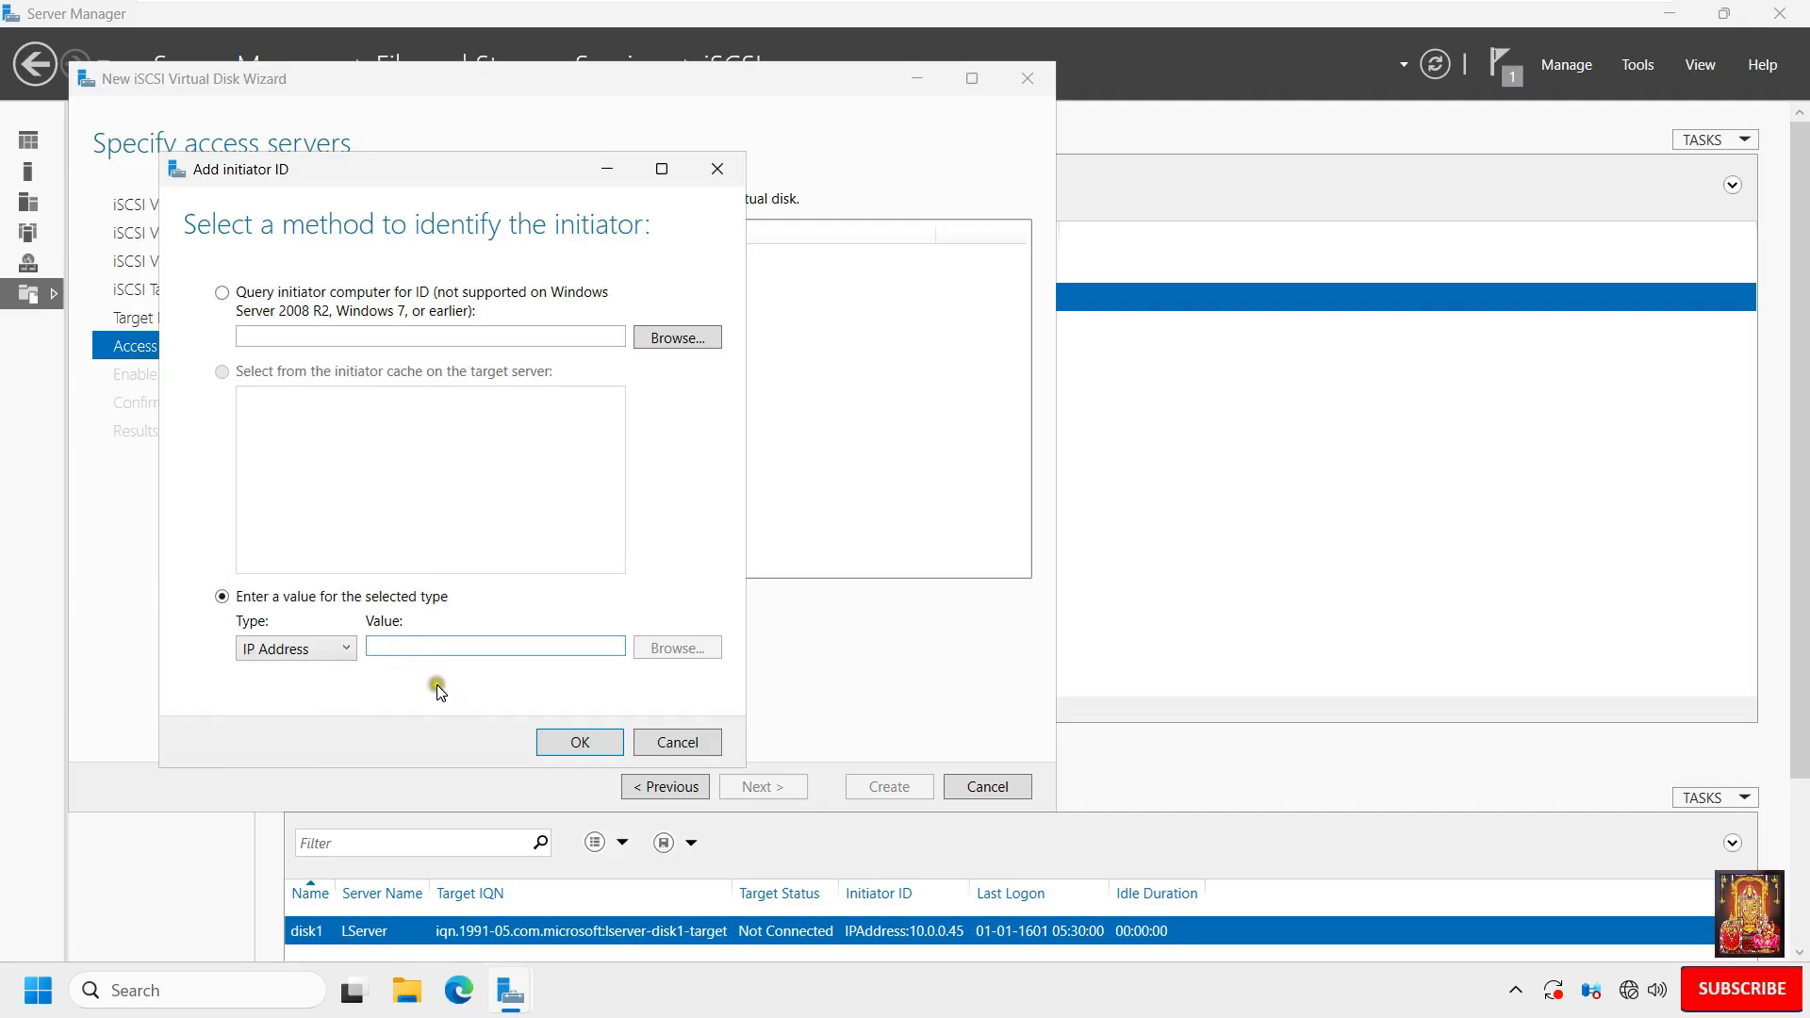
text(10.0.0.)
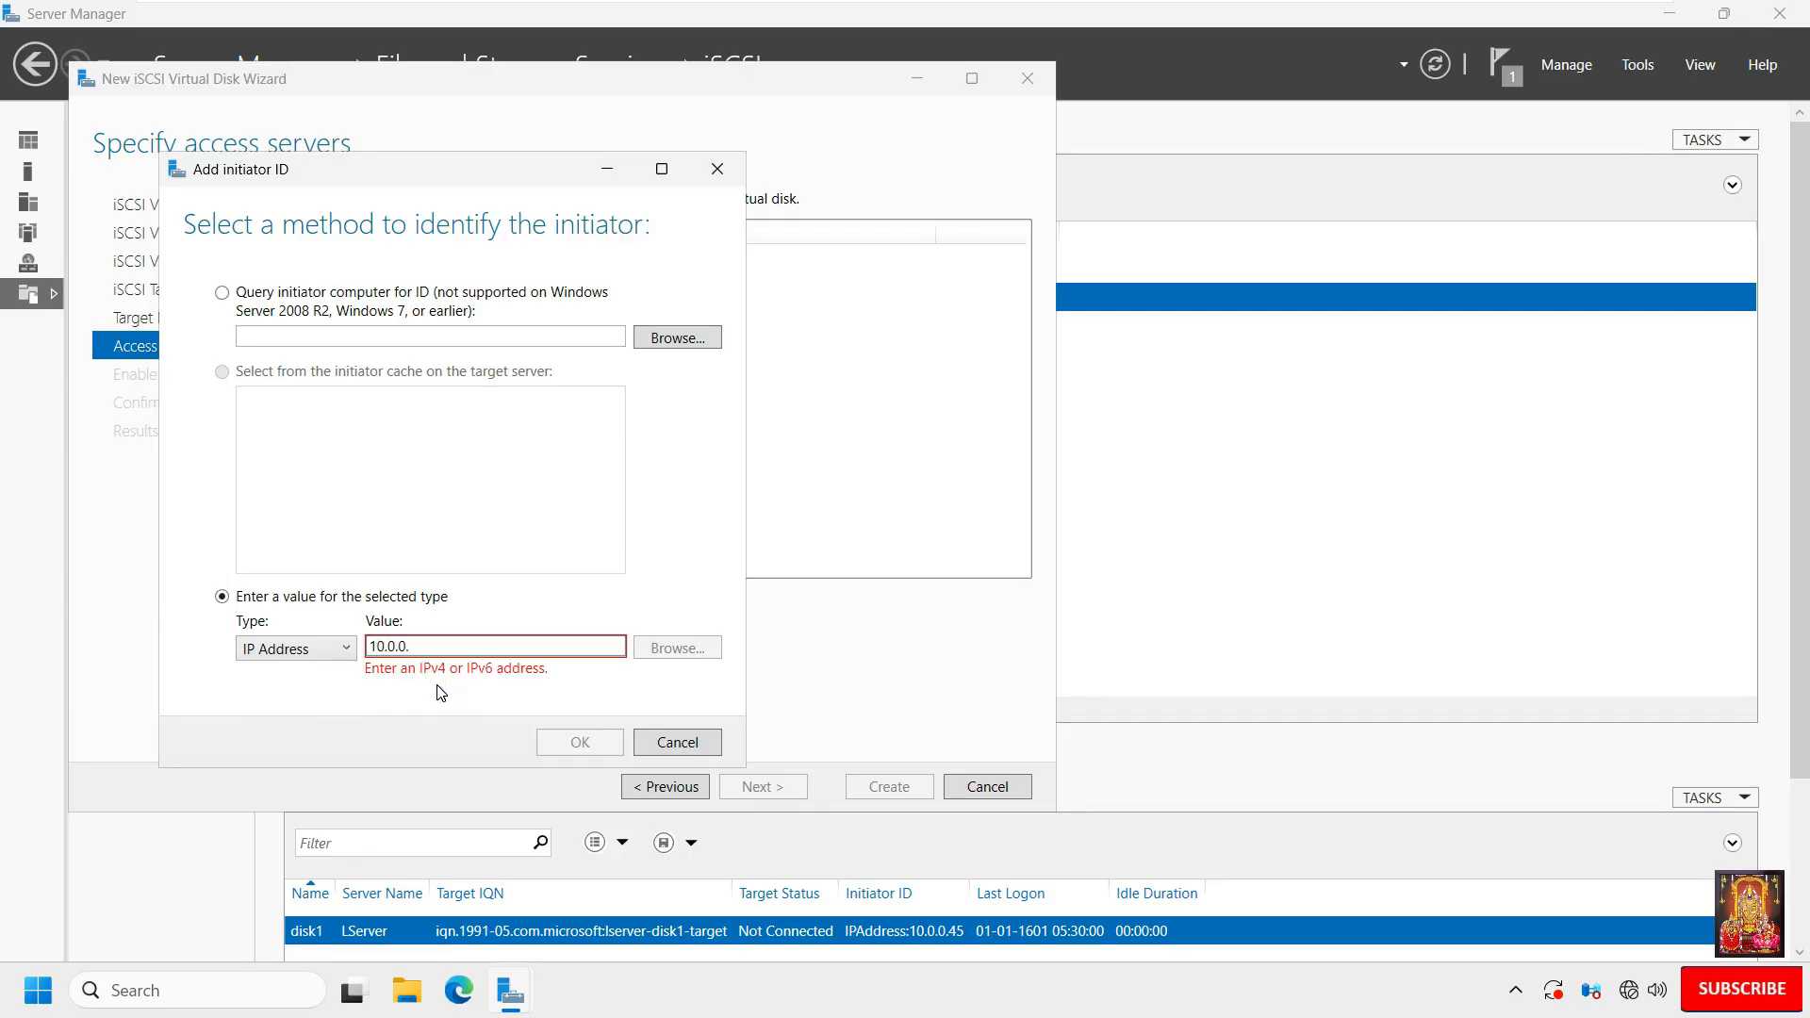
text(45)
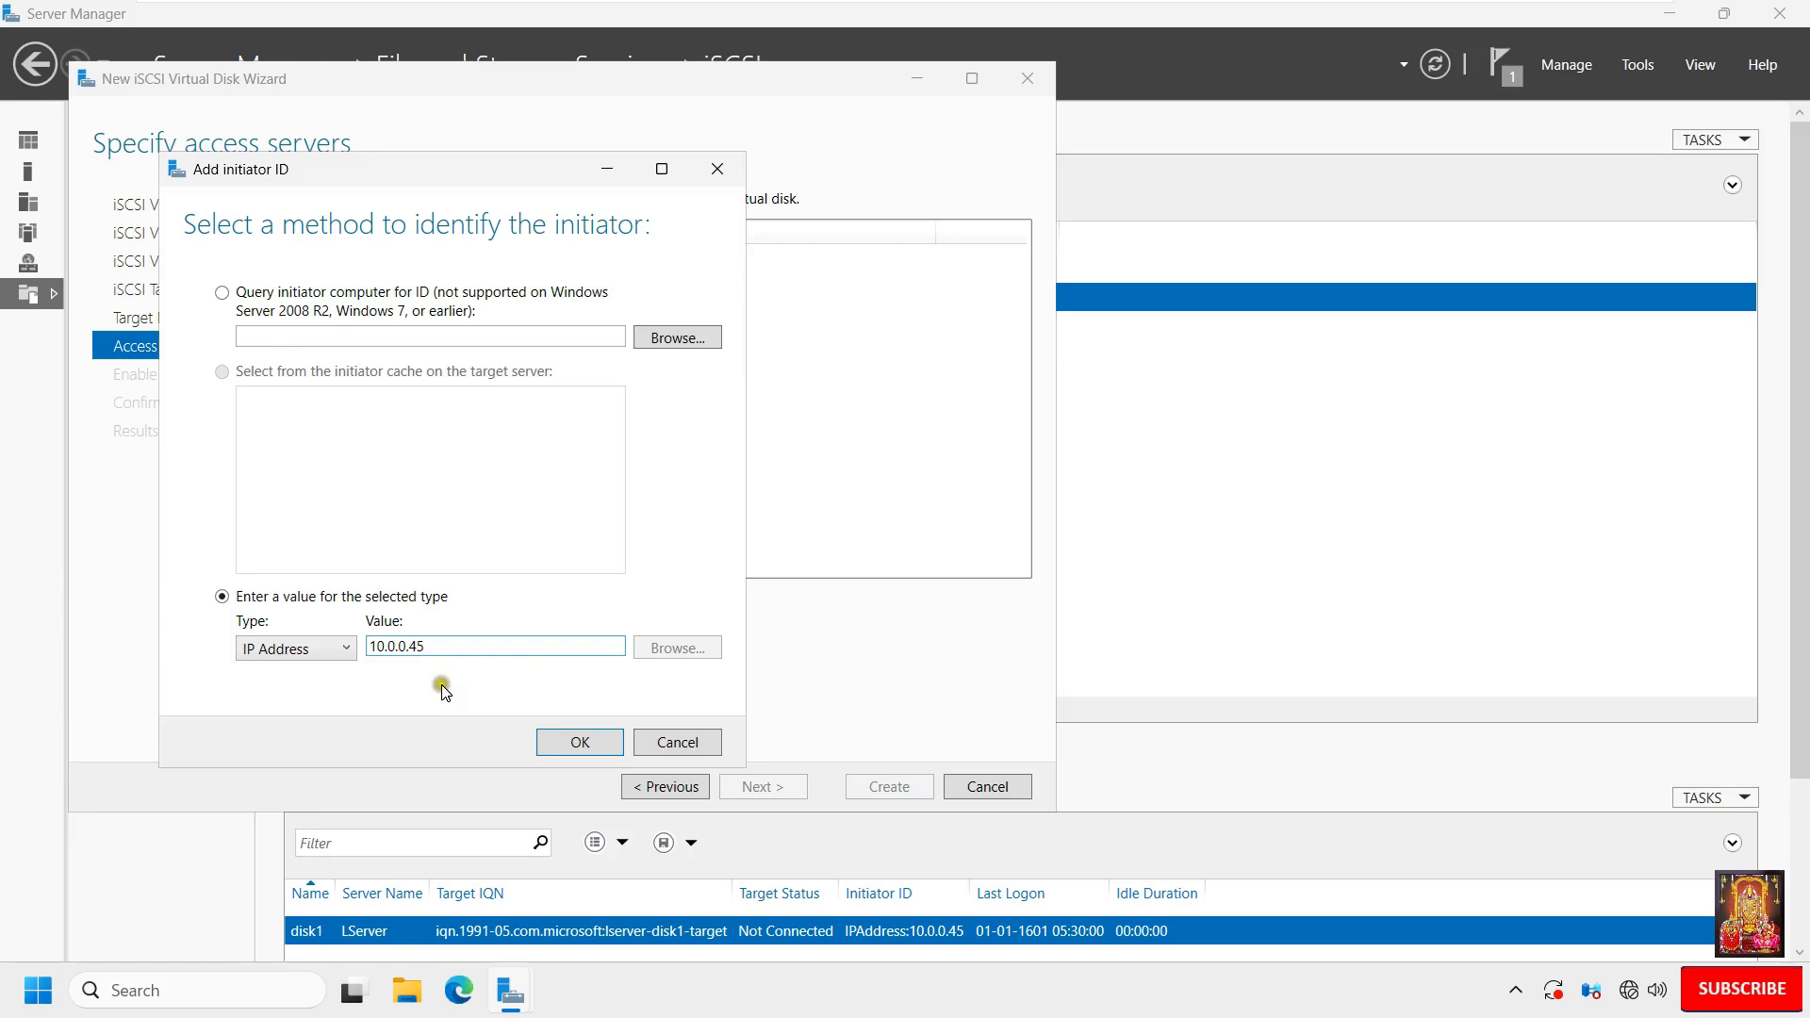
click(576, 740)
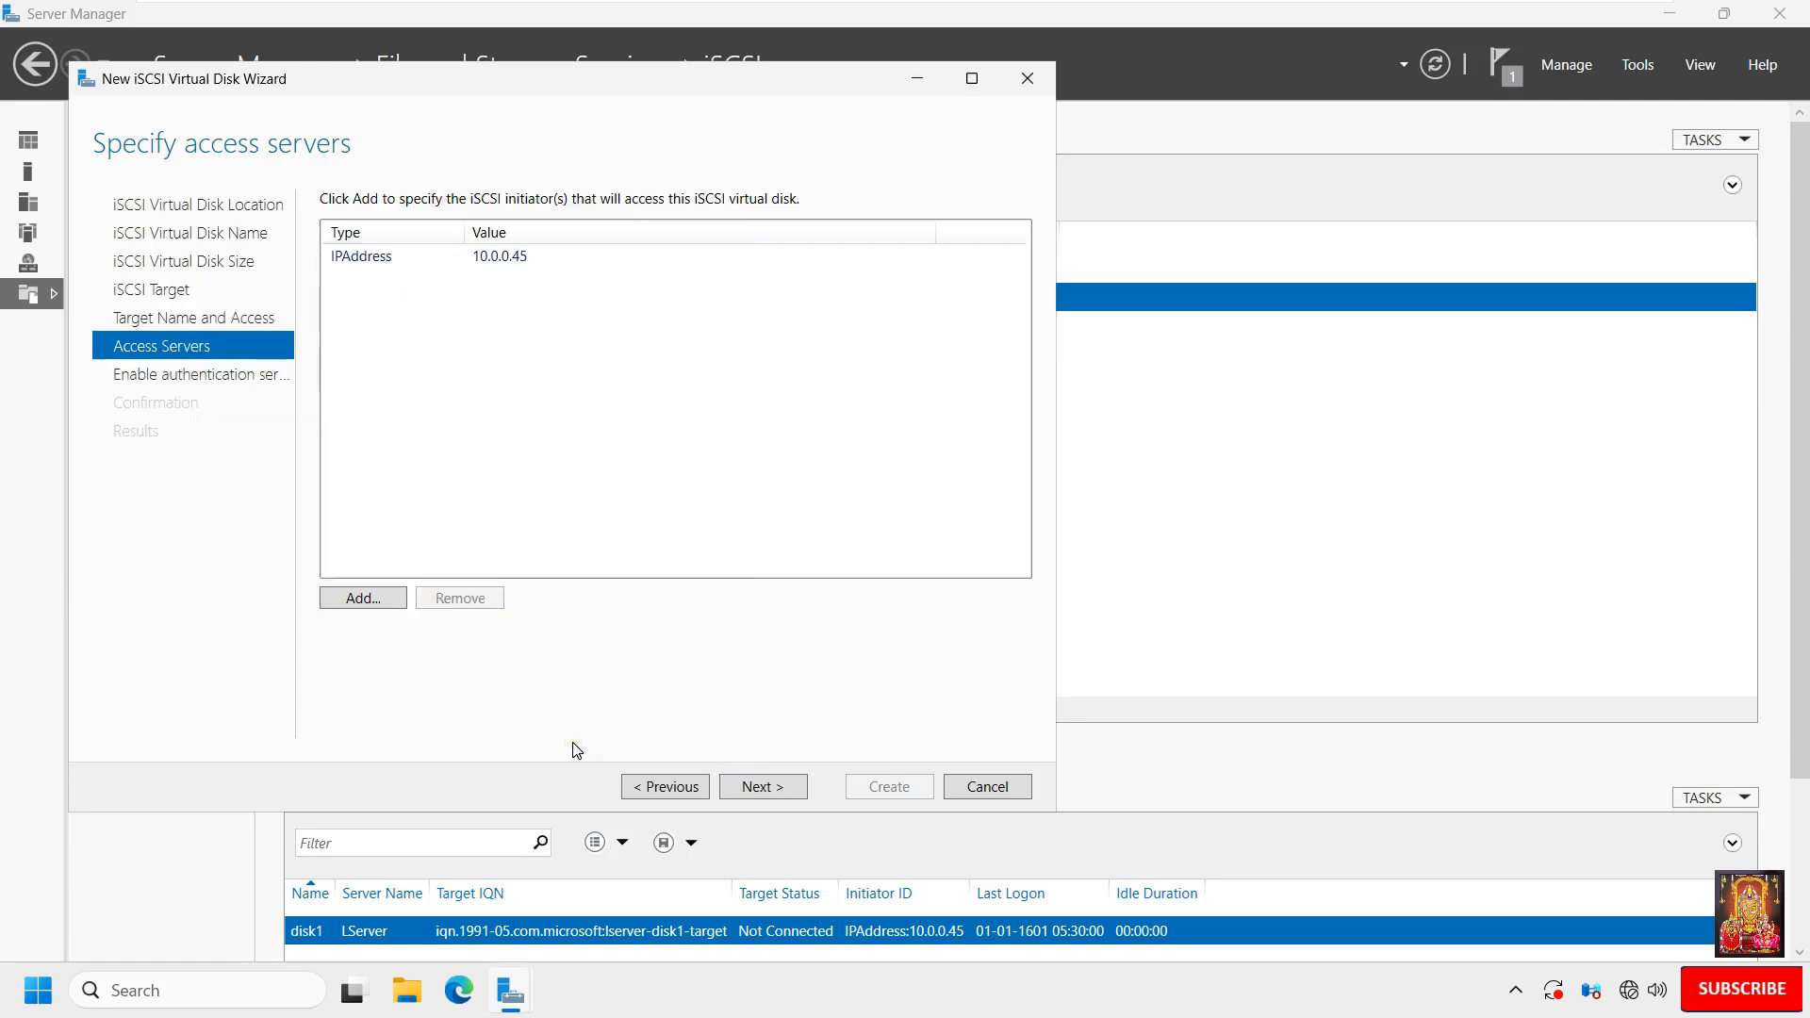
Create the Disk2 iSCSI virtual disk without CHAP authentication and close the wizard.
click(782, 788)
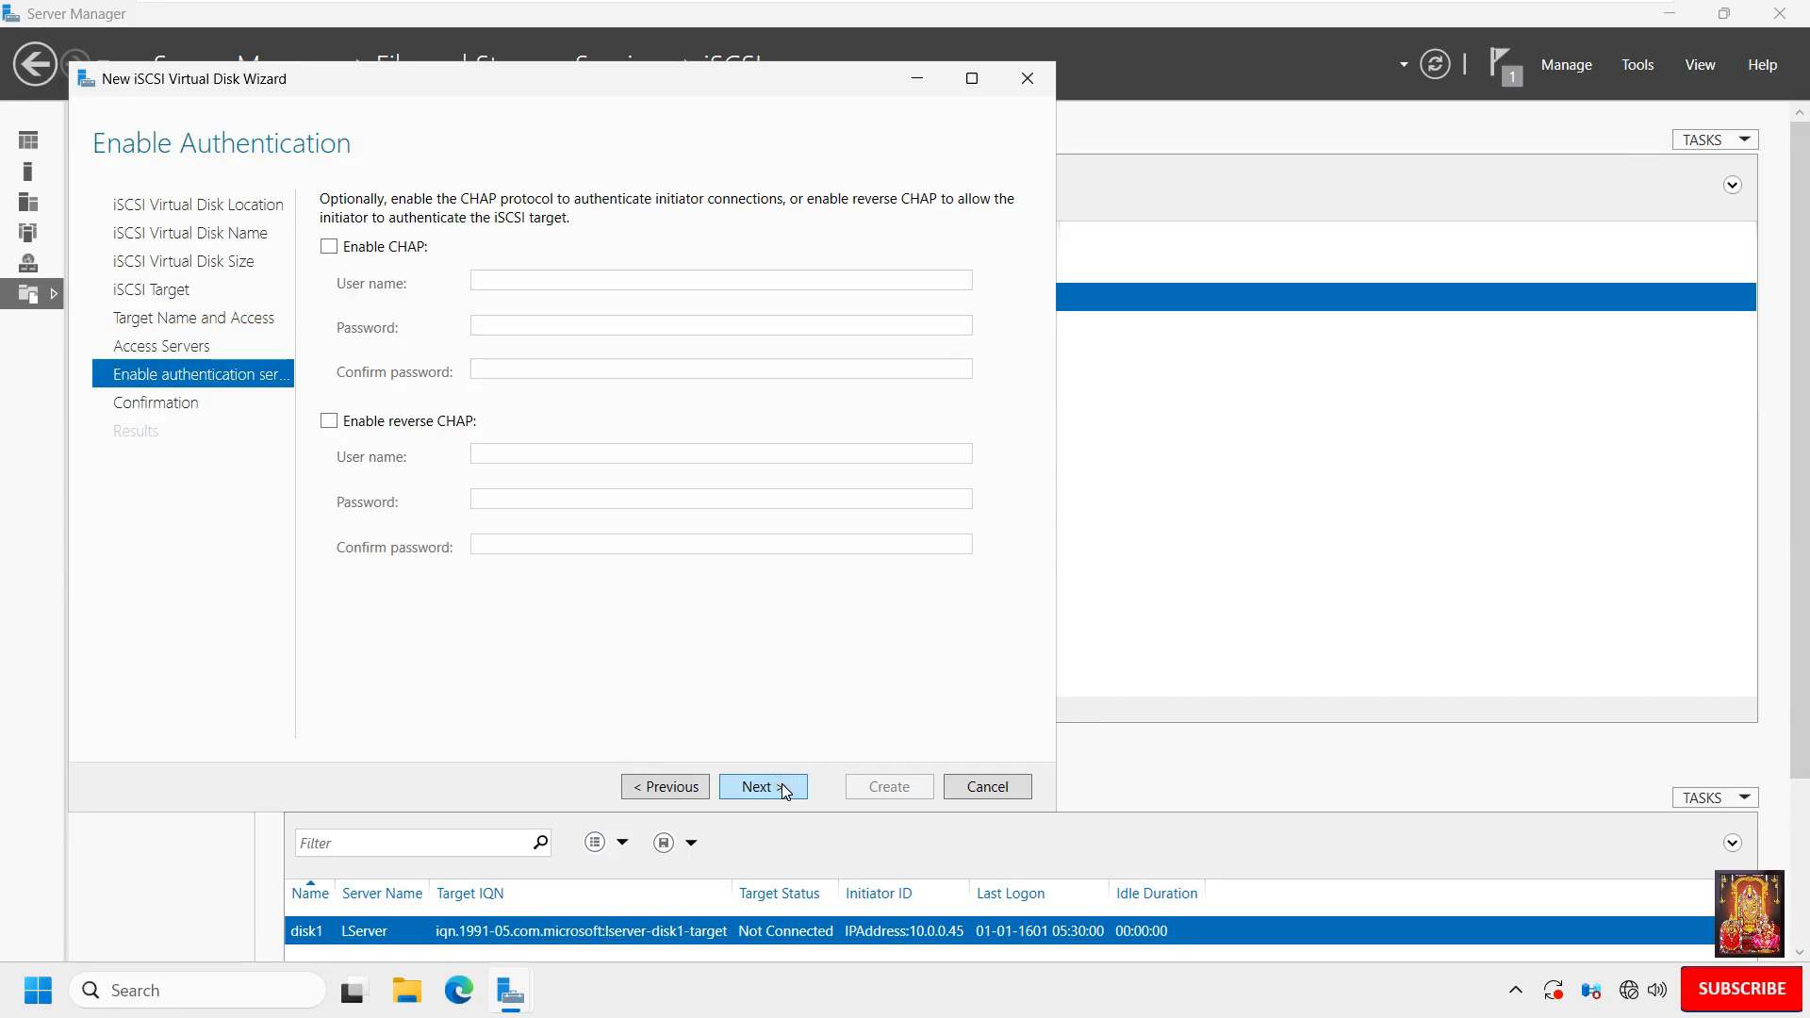
click(783, 789)
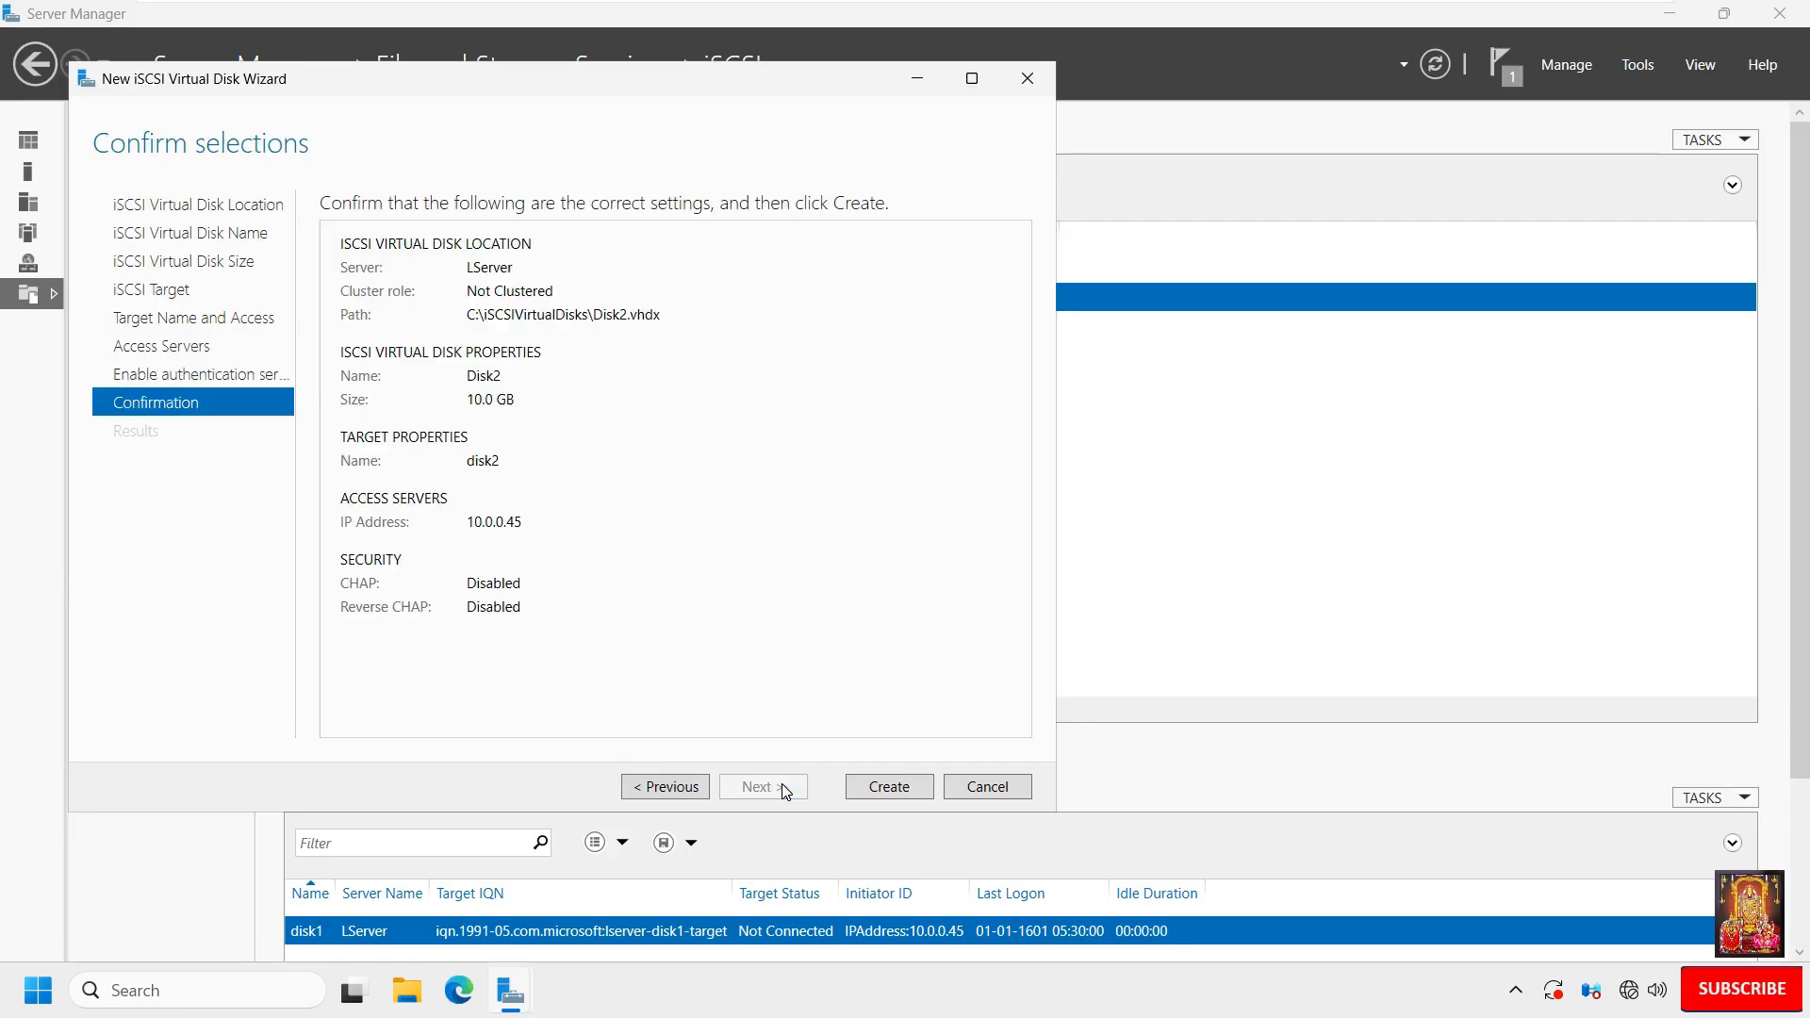
click(873, 795)
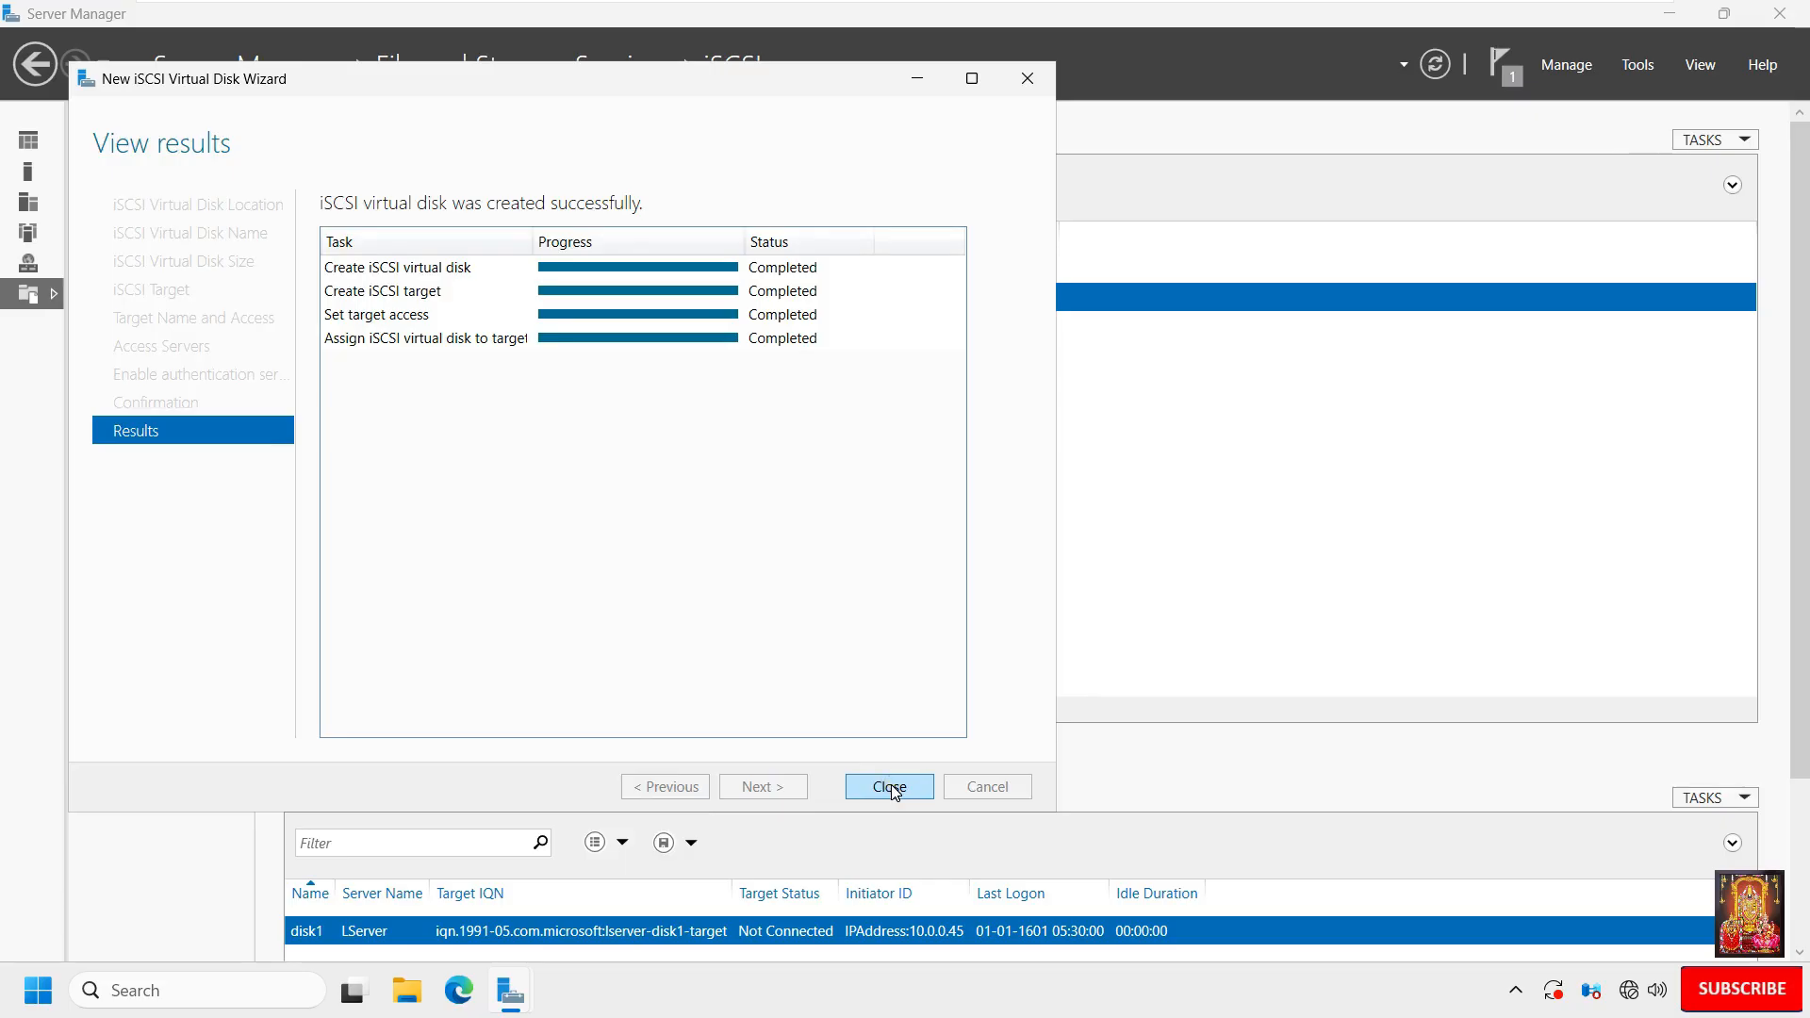
click(890, 787)
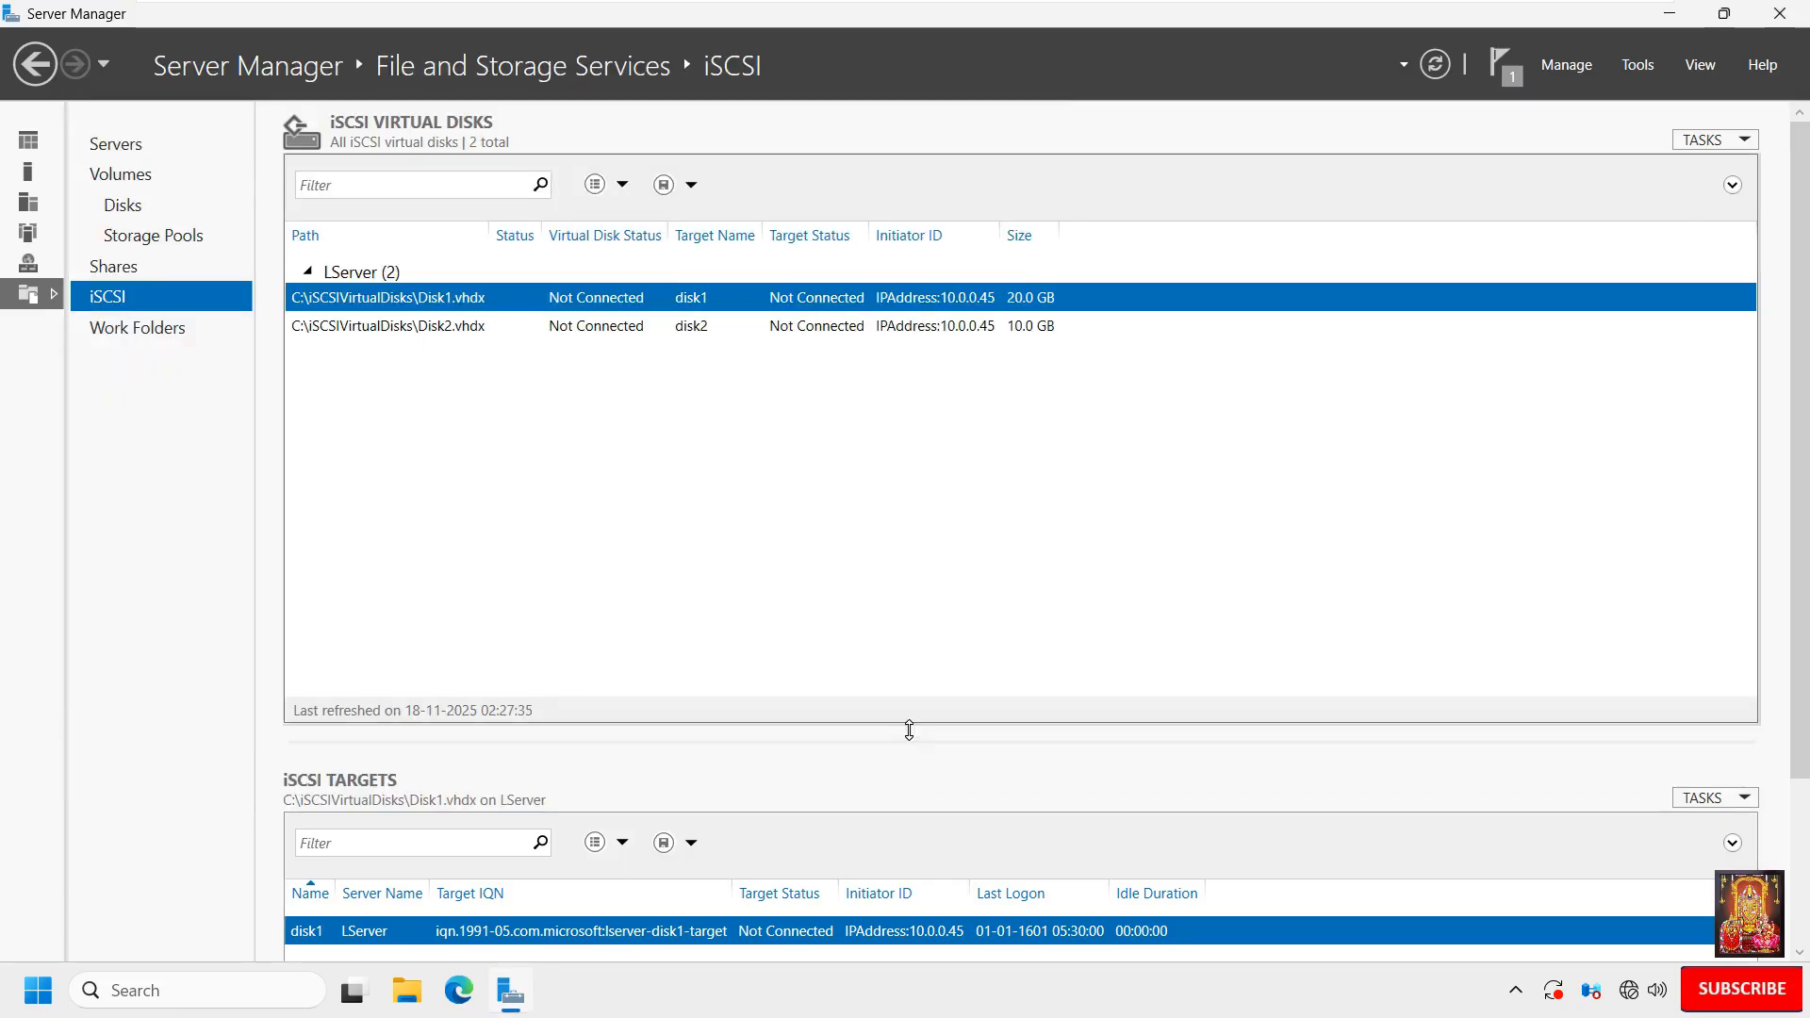
Switch to the Win11 virtual machine and open a Command Prompt there.
mouse_move(1072, 7)
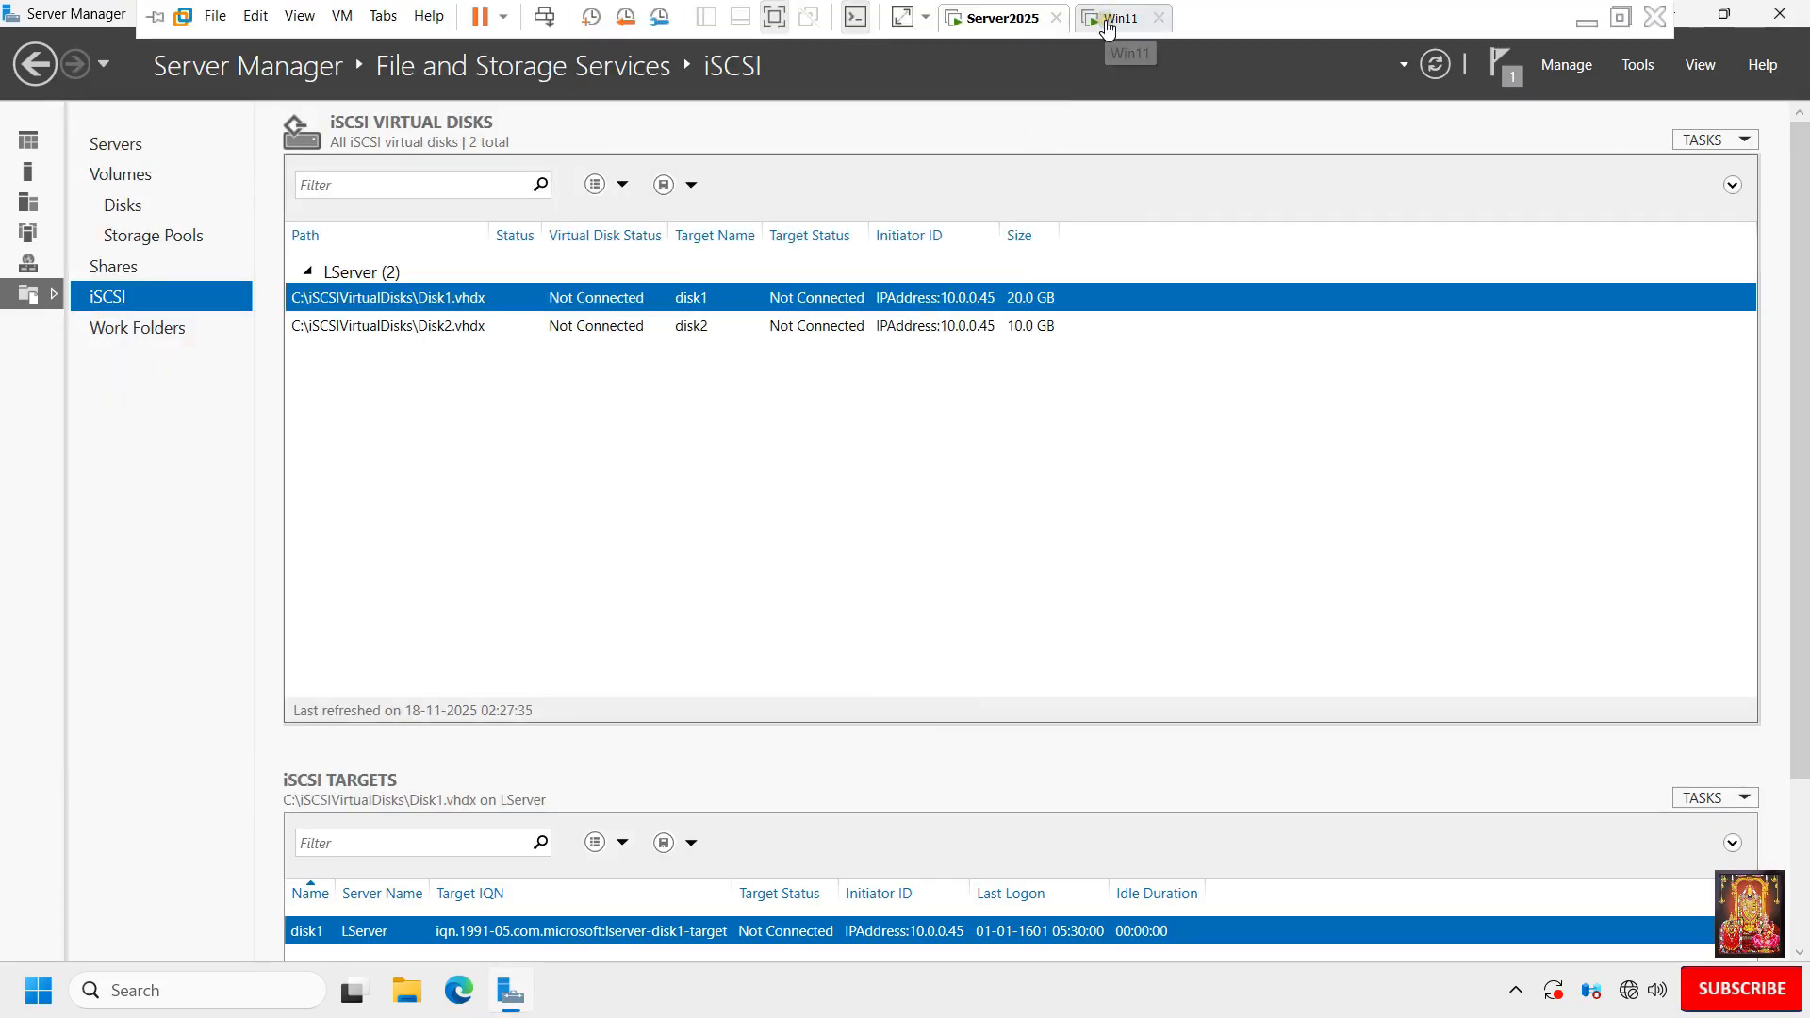
click(1108, 26)
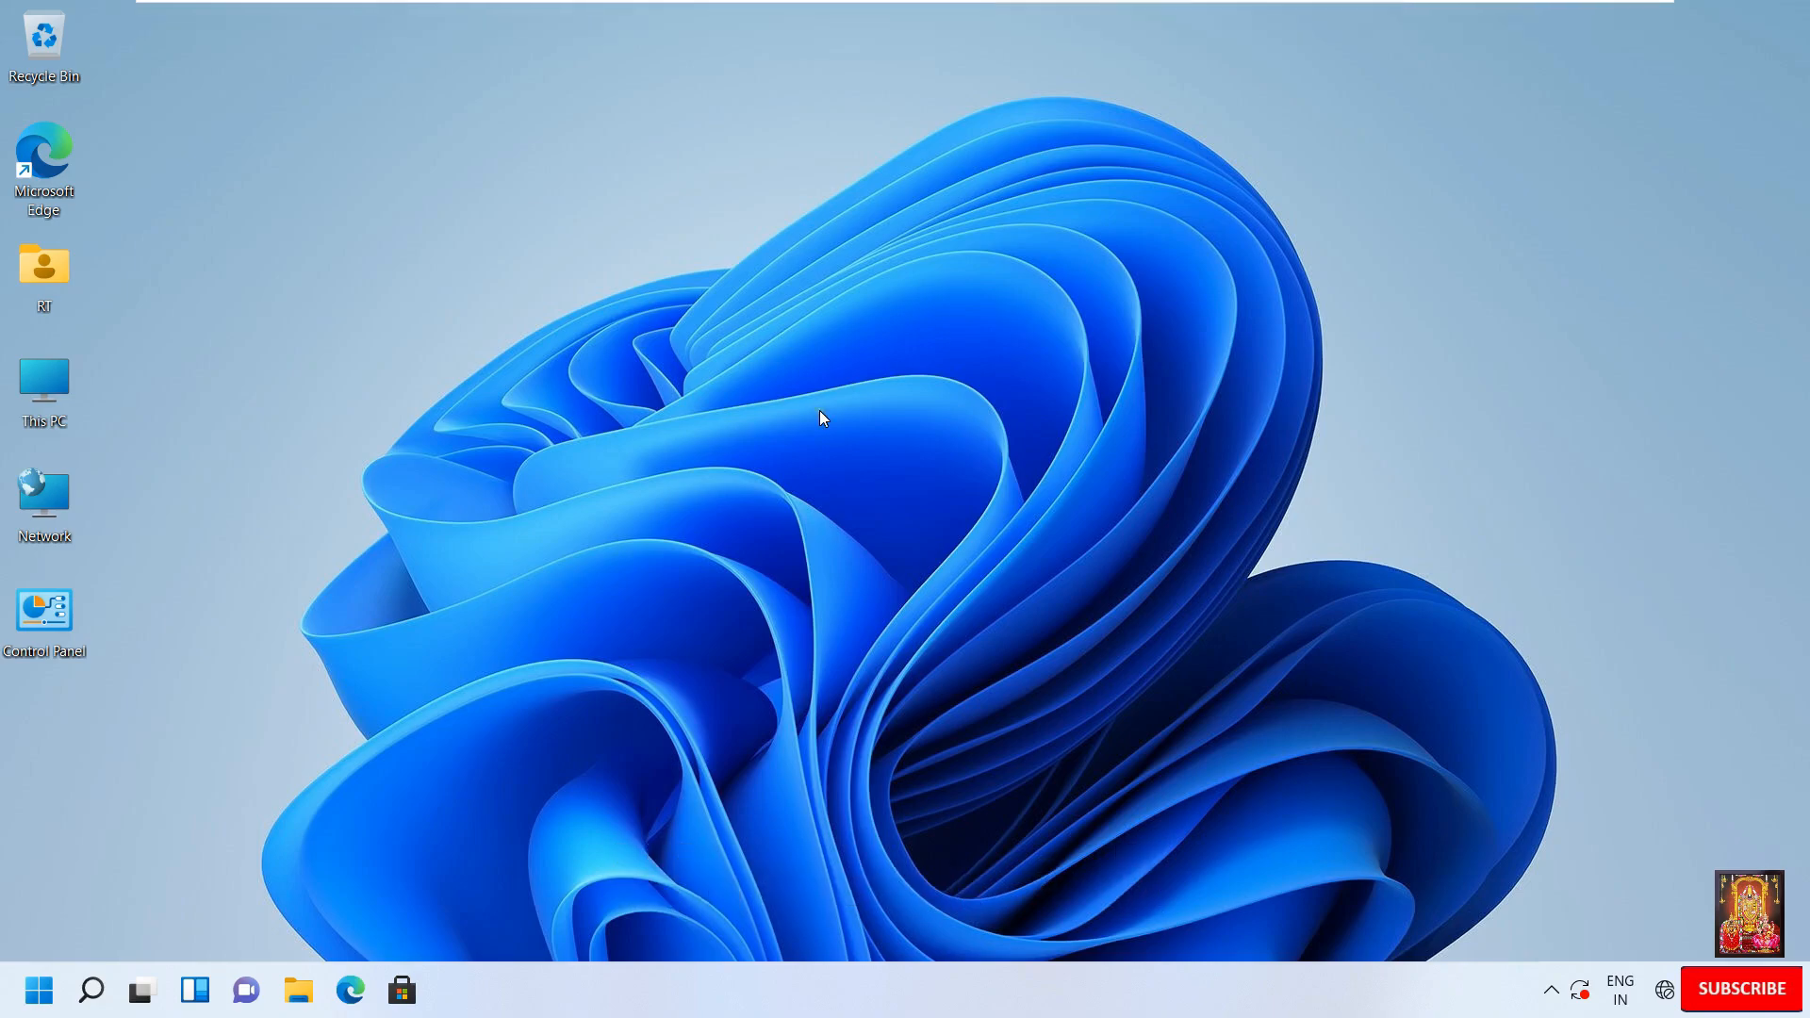
key(super+r)
text(cmd)
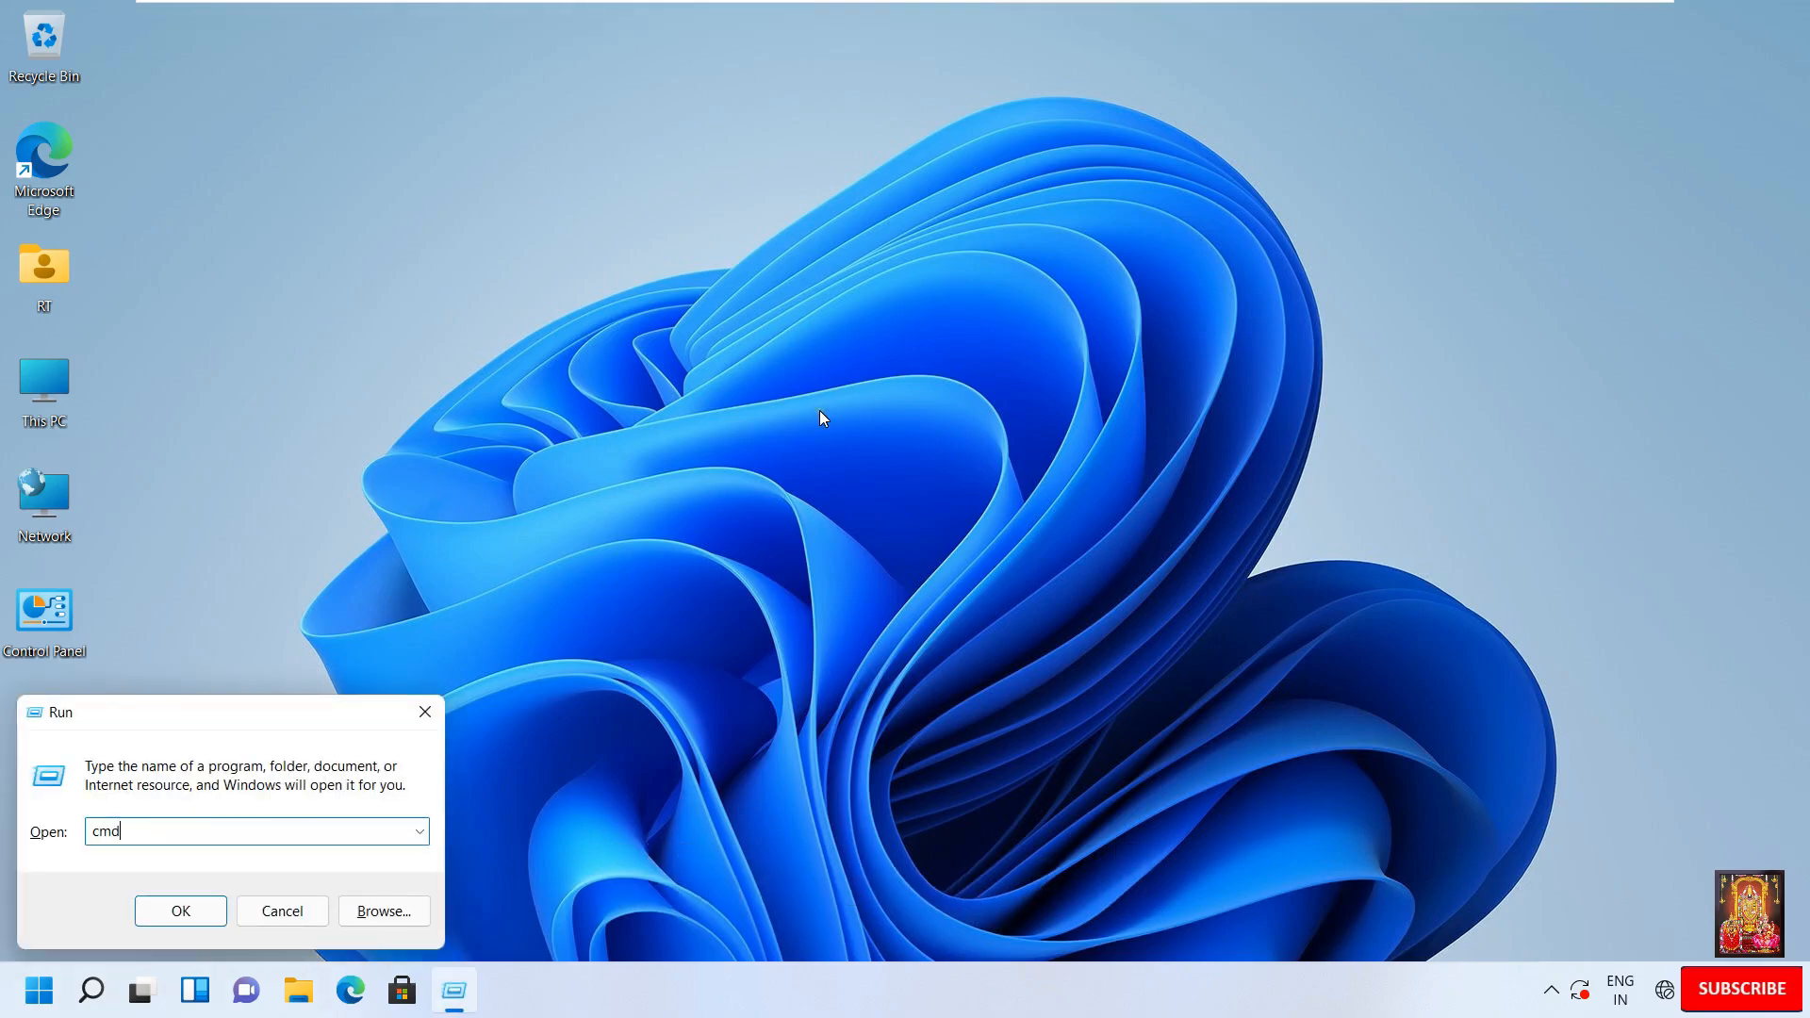
key(Return)
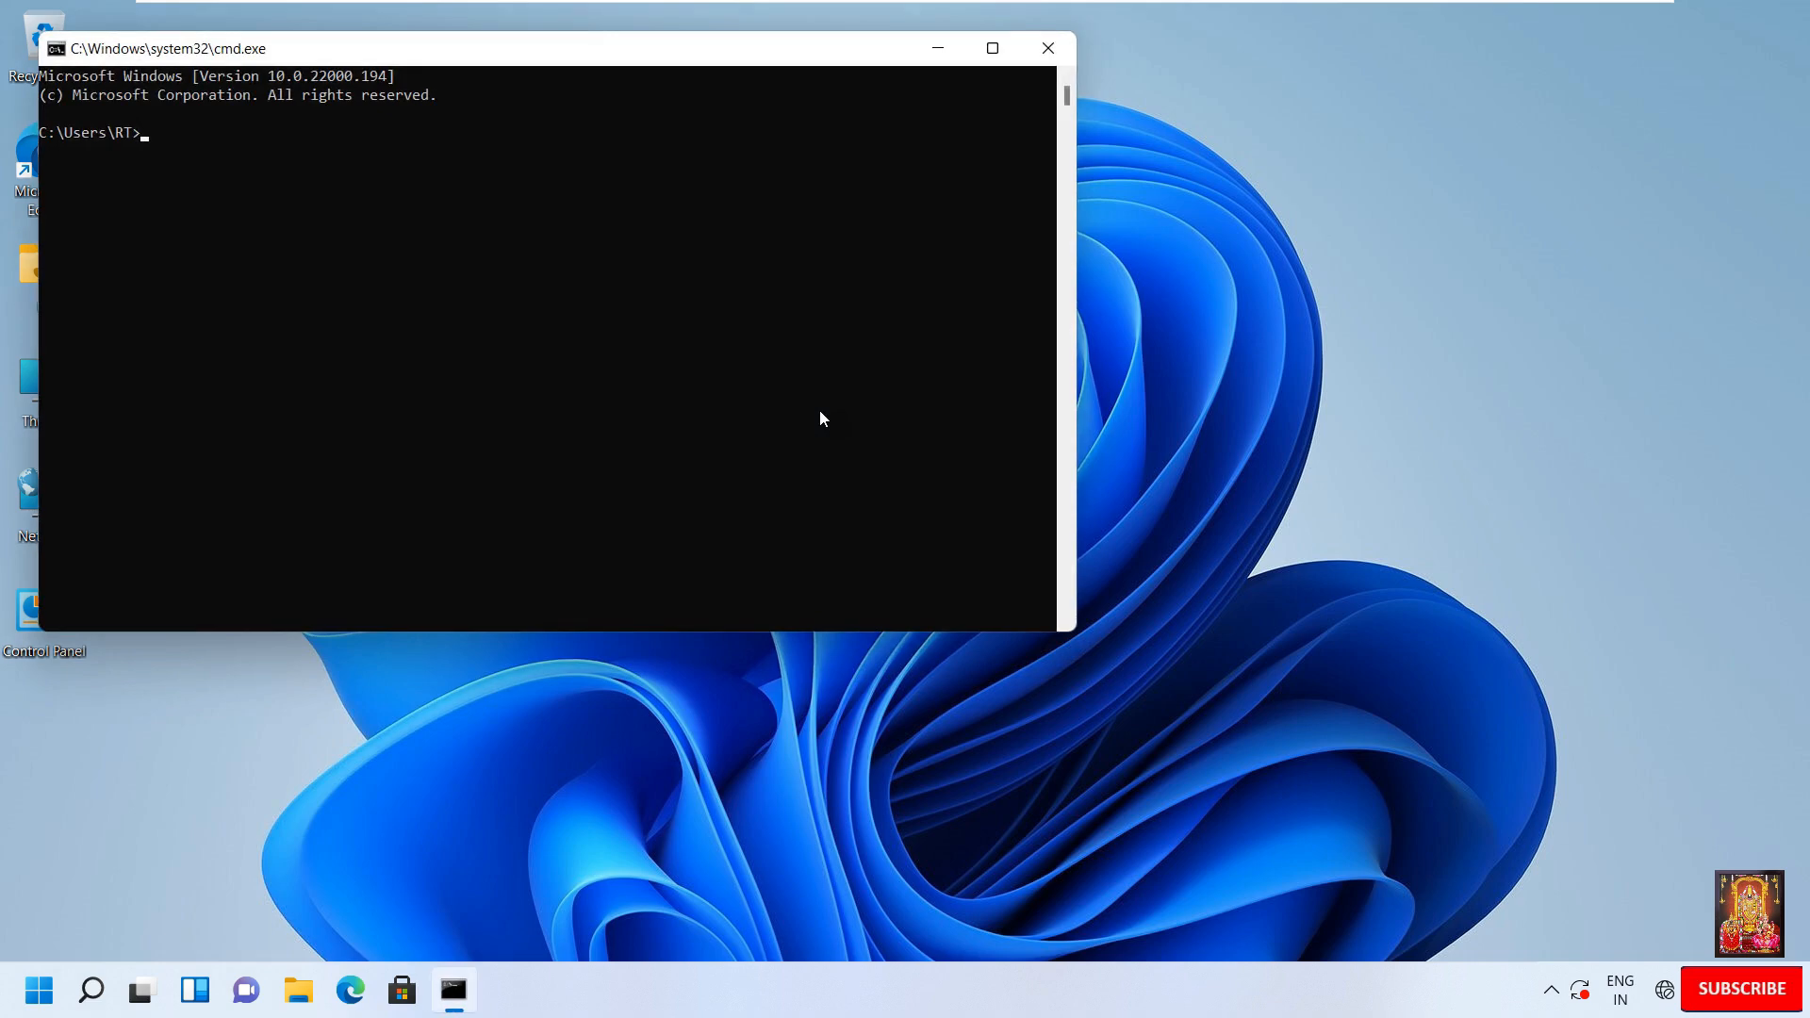
Run ipconfig to check the client's IP configuration, and move the Command Prompt window clear of the desktop icons.
text(ipconfig)
key(Return)
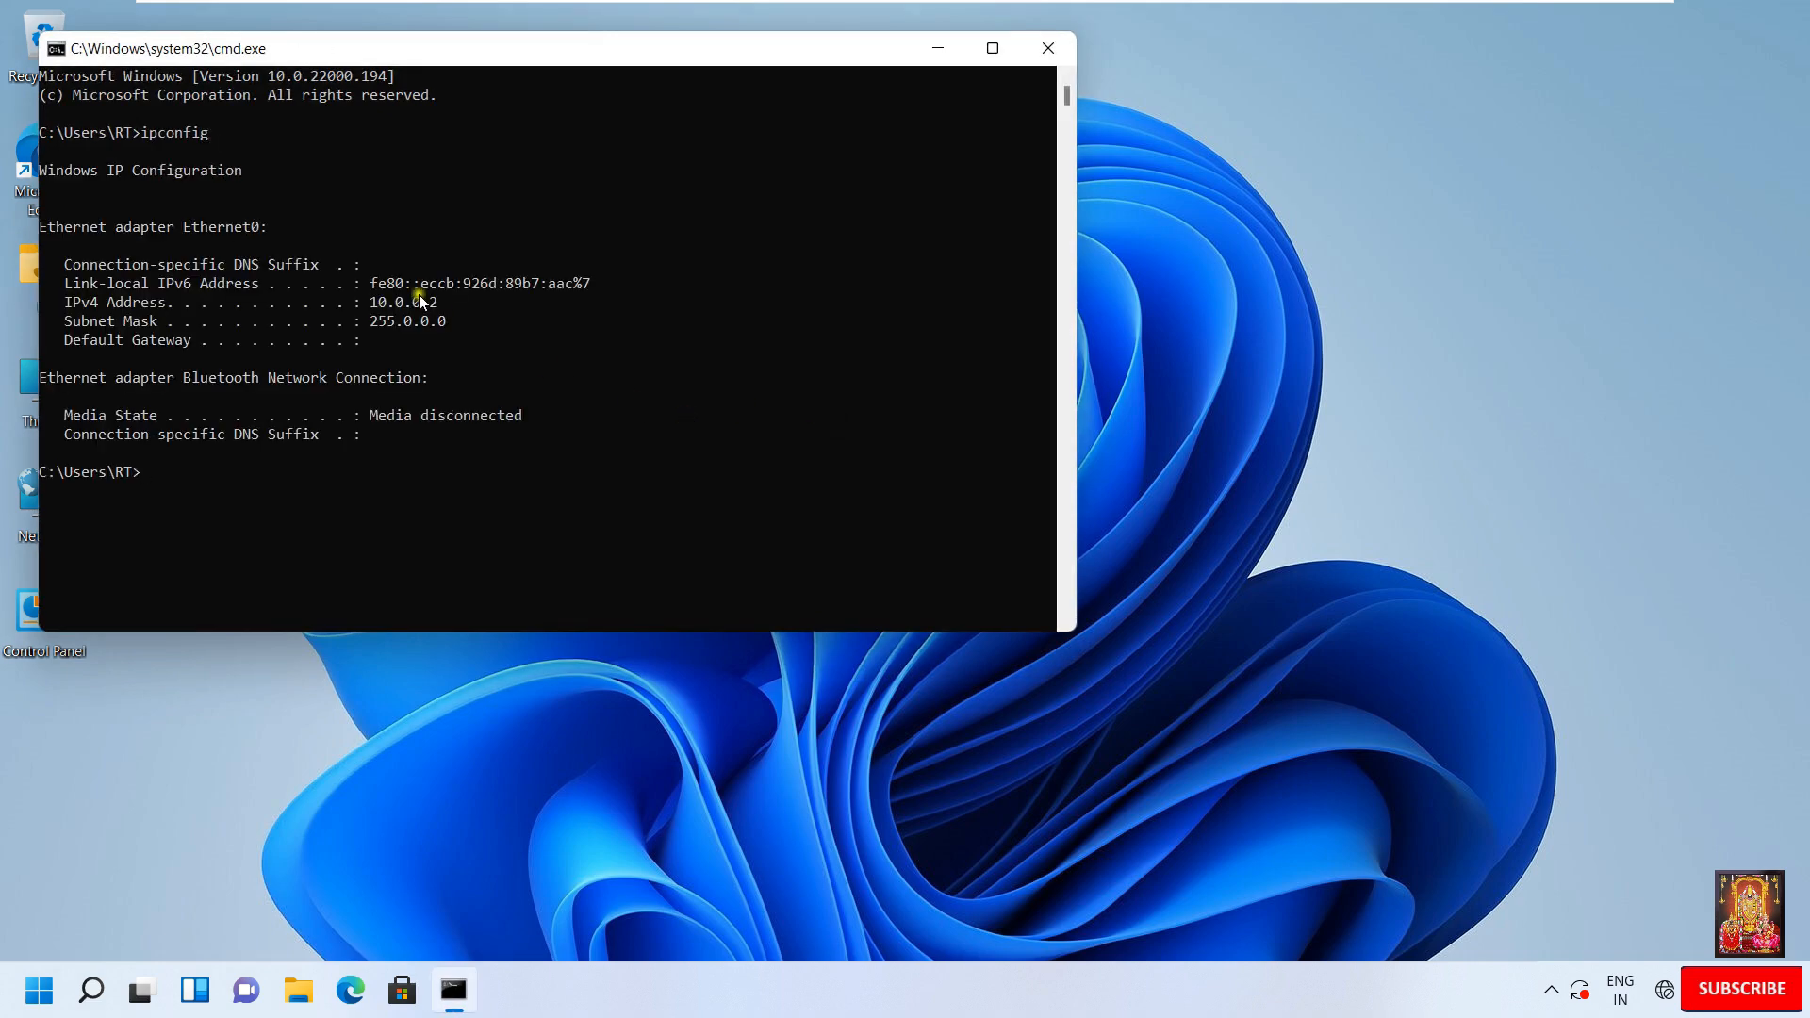
drag(751, 57, 1077, 80)
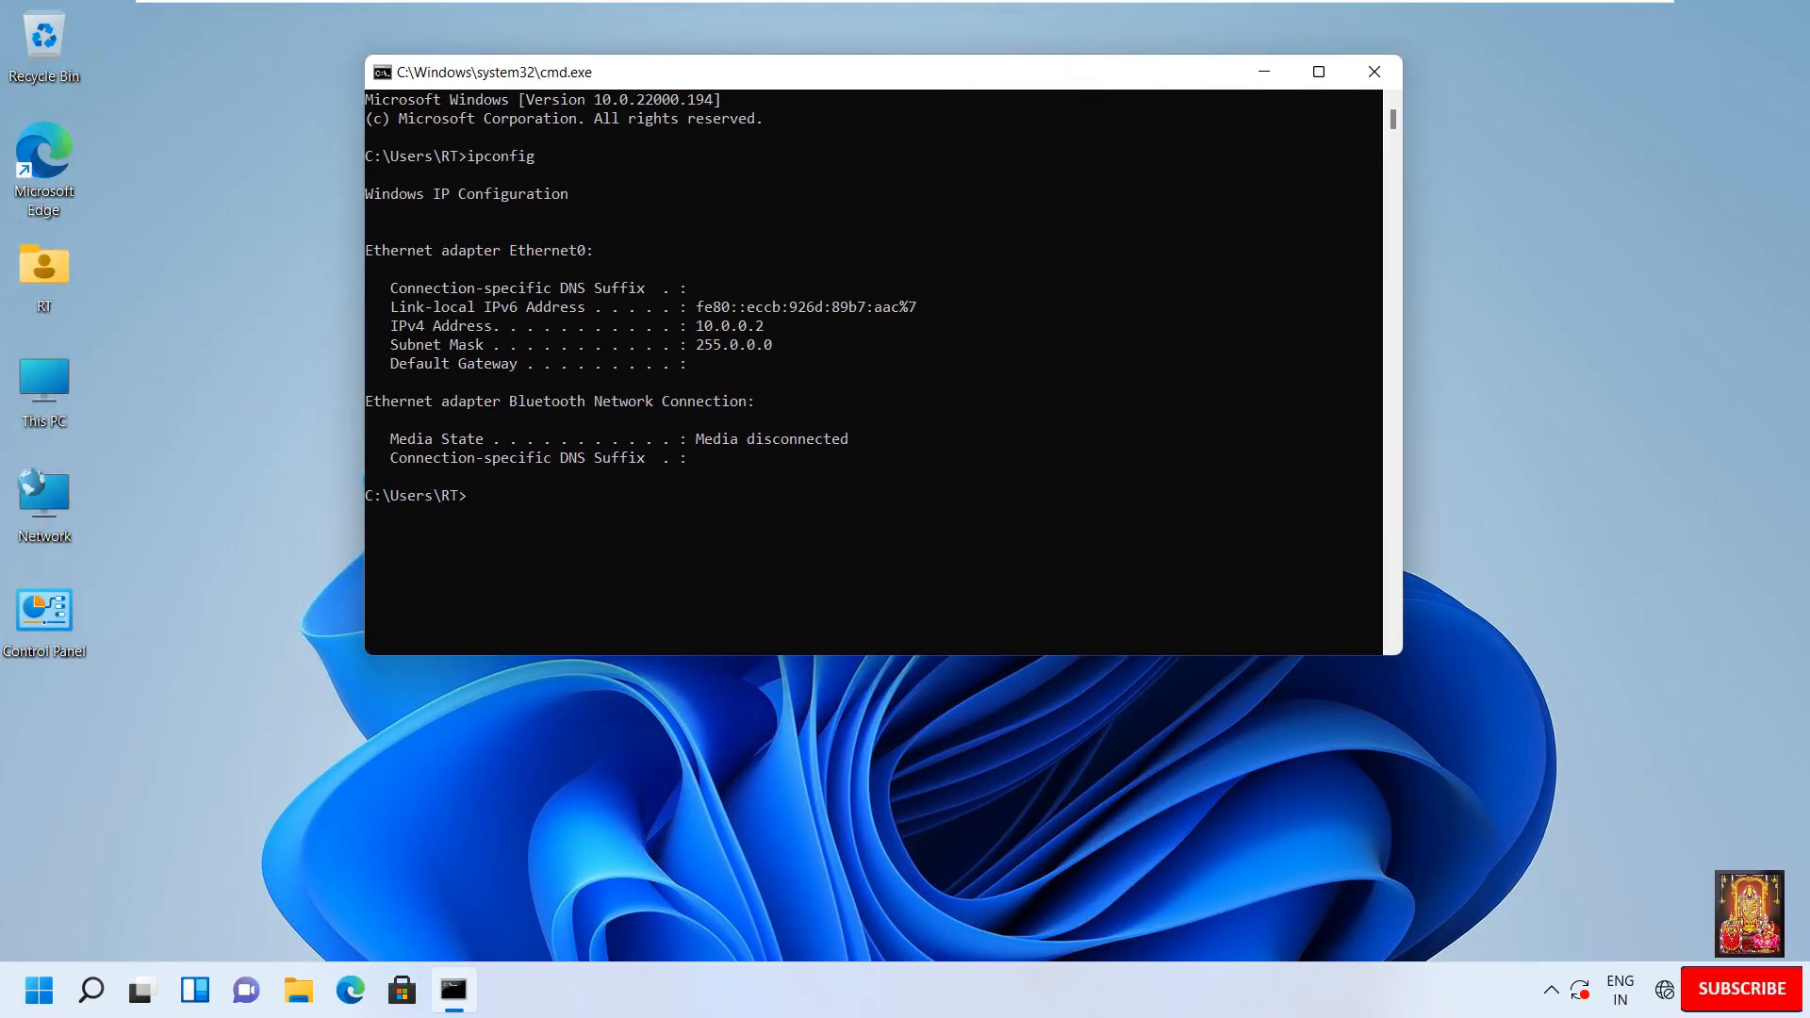
Open Network Connections by running ncpa.cpl from the Command Prompt.
text(ncpa,c)
key(BackSpace)
key(BackSpace)
text(.cpl)
key(Return)
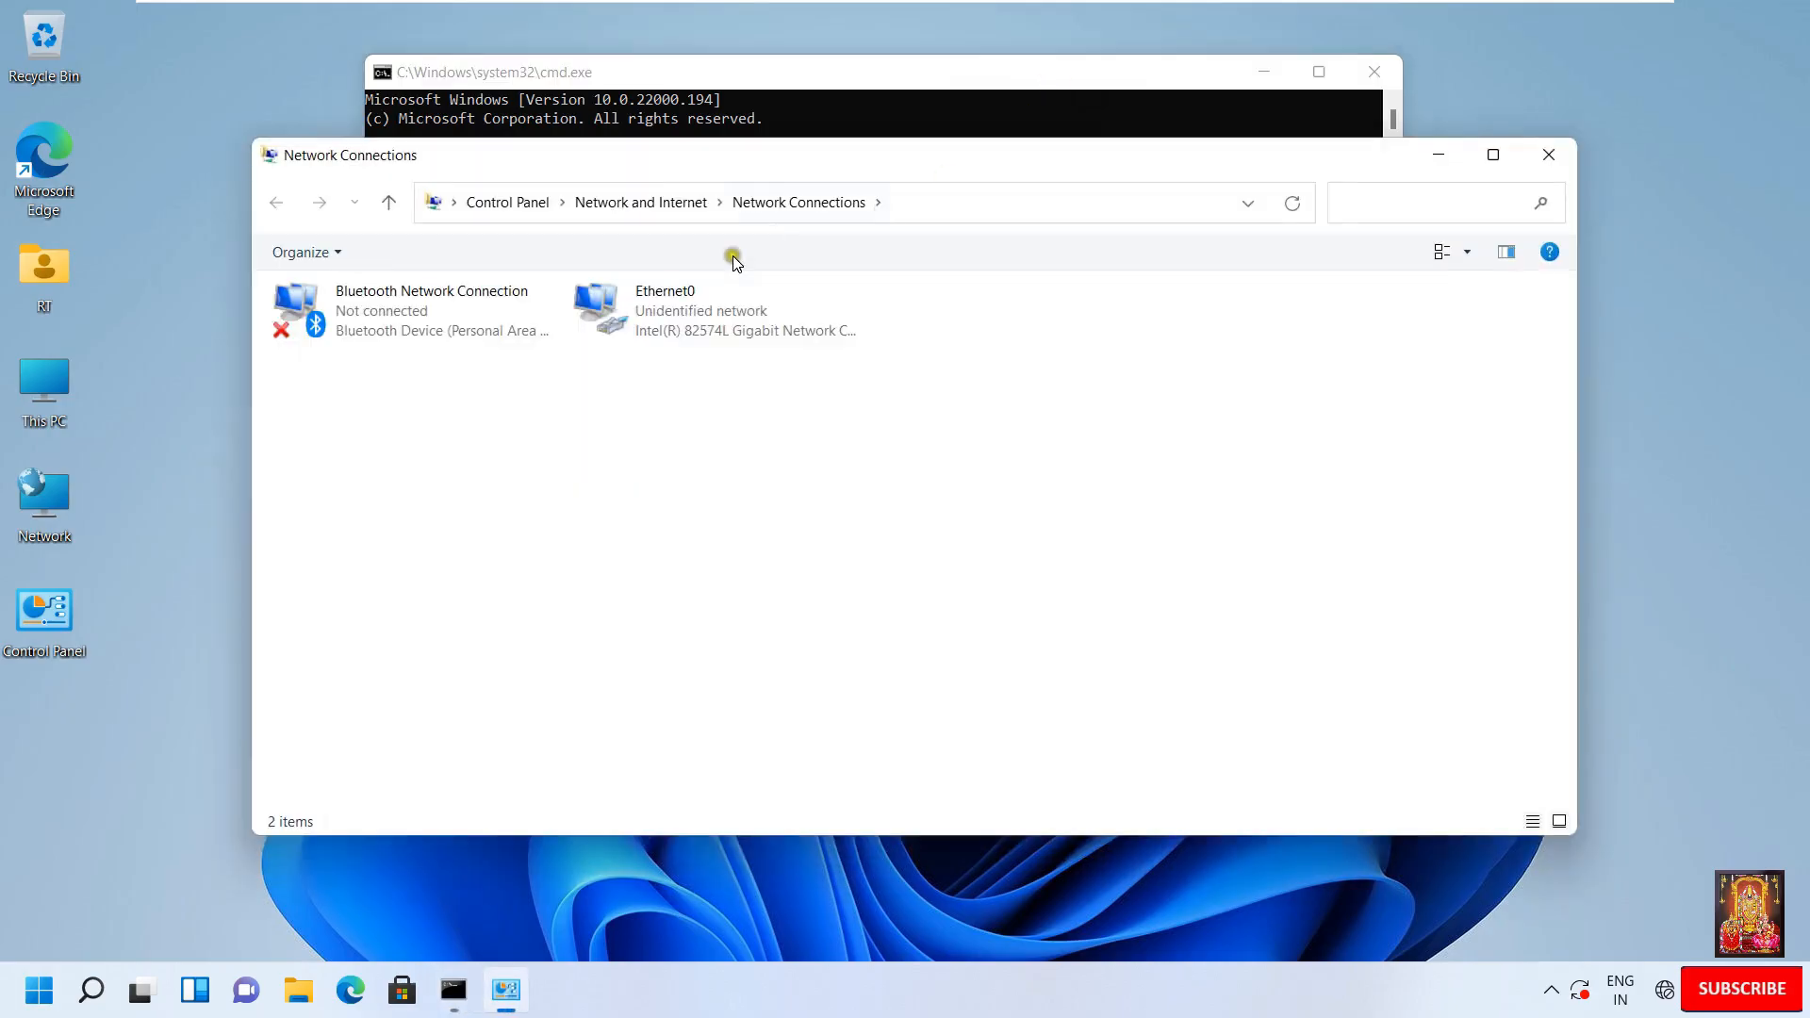
Set the last octet of the Ethernet0 adapter's IPv4 address to 45, giving 10.0.0.45, and close the adapter properties.
click(679, 312)
right_click(681, 315)
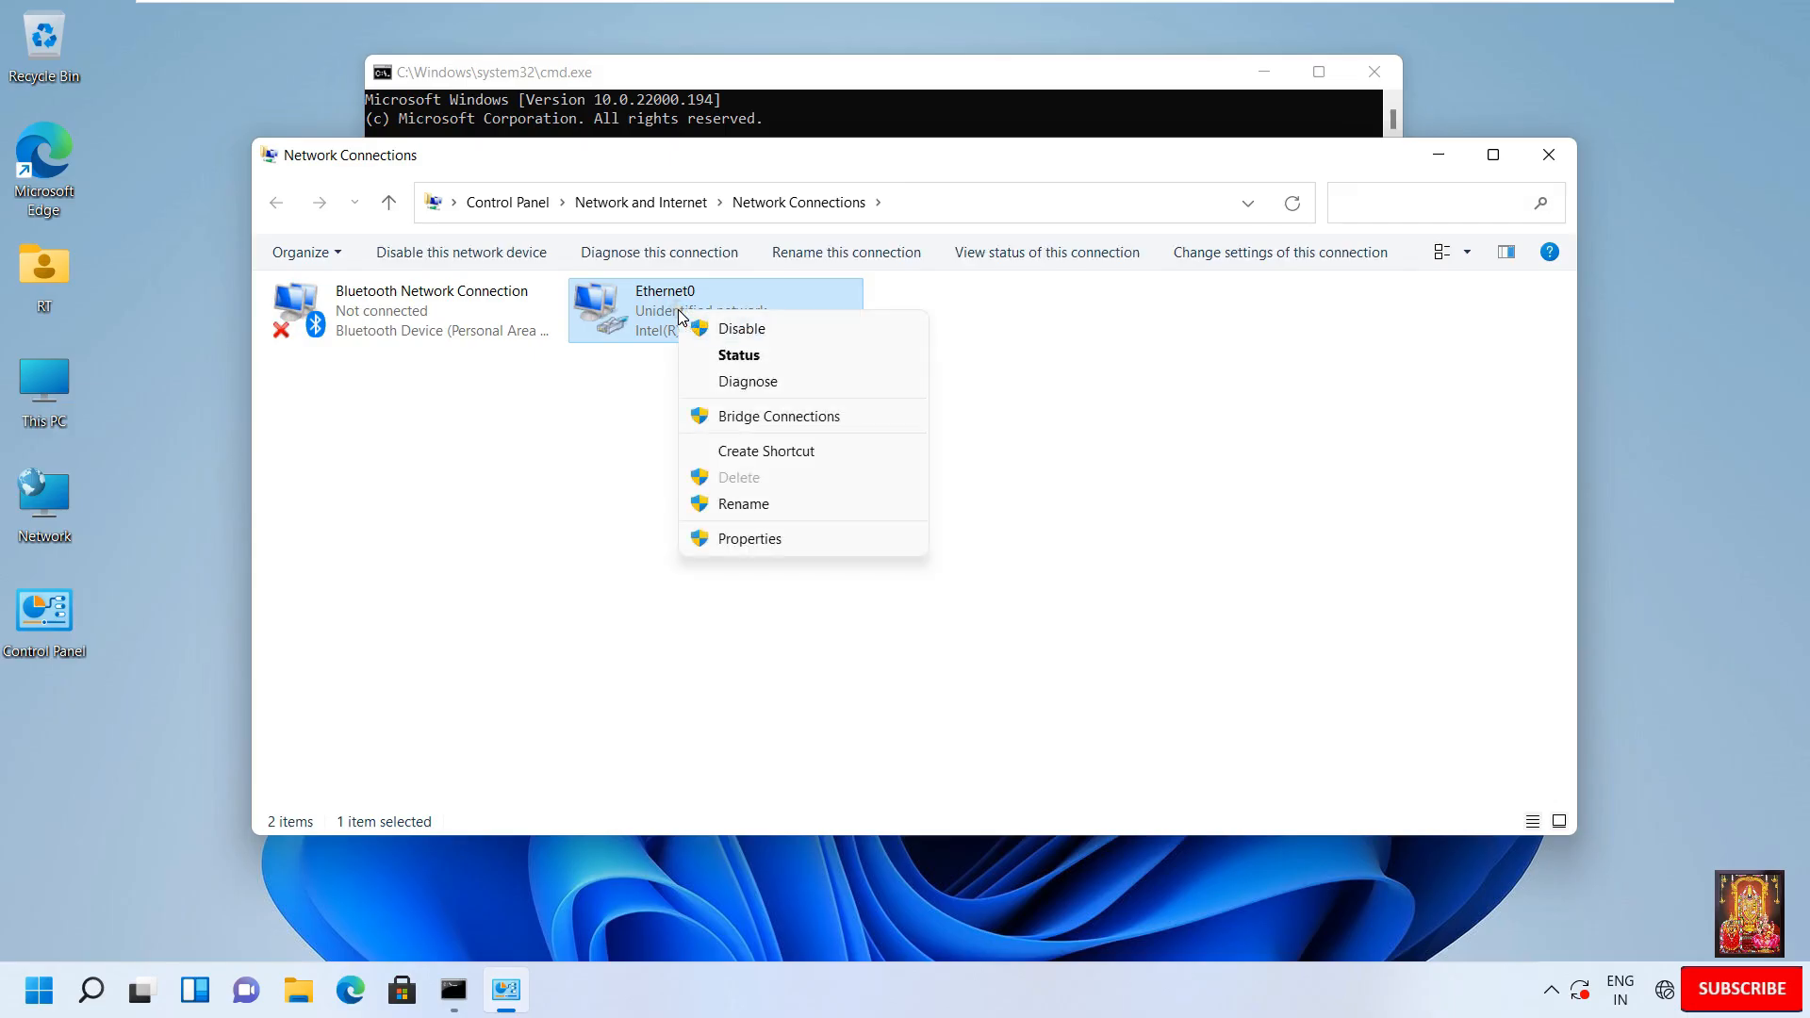
click(762, 547)
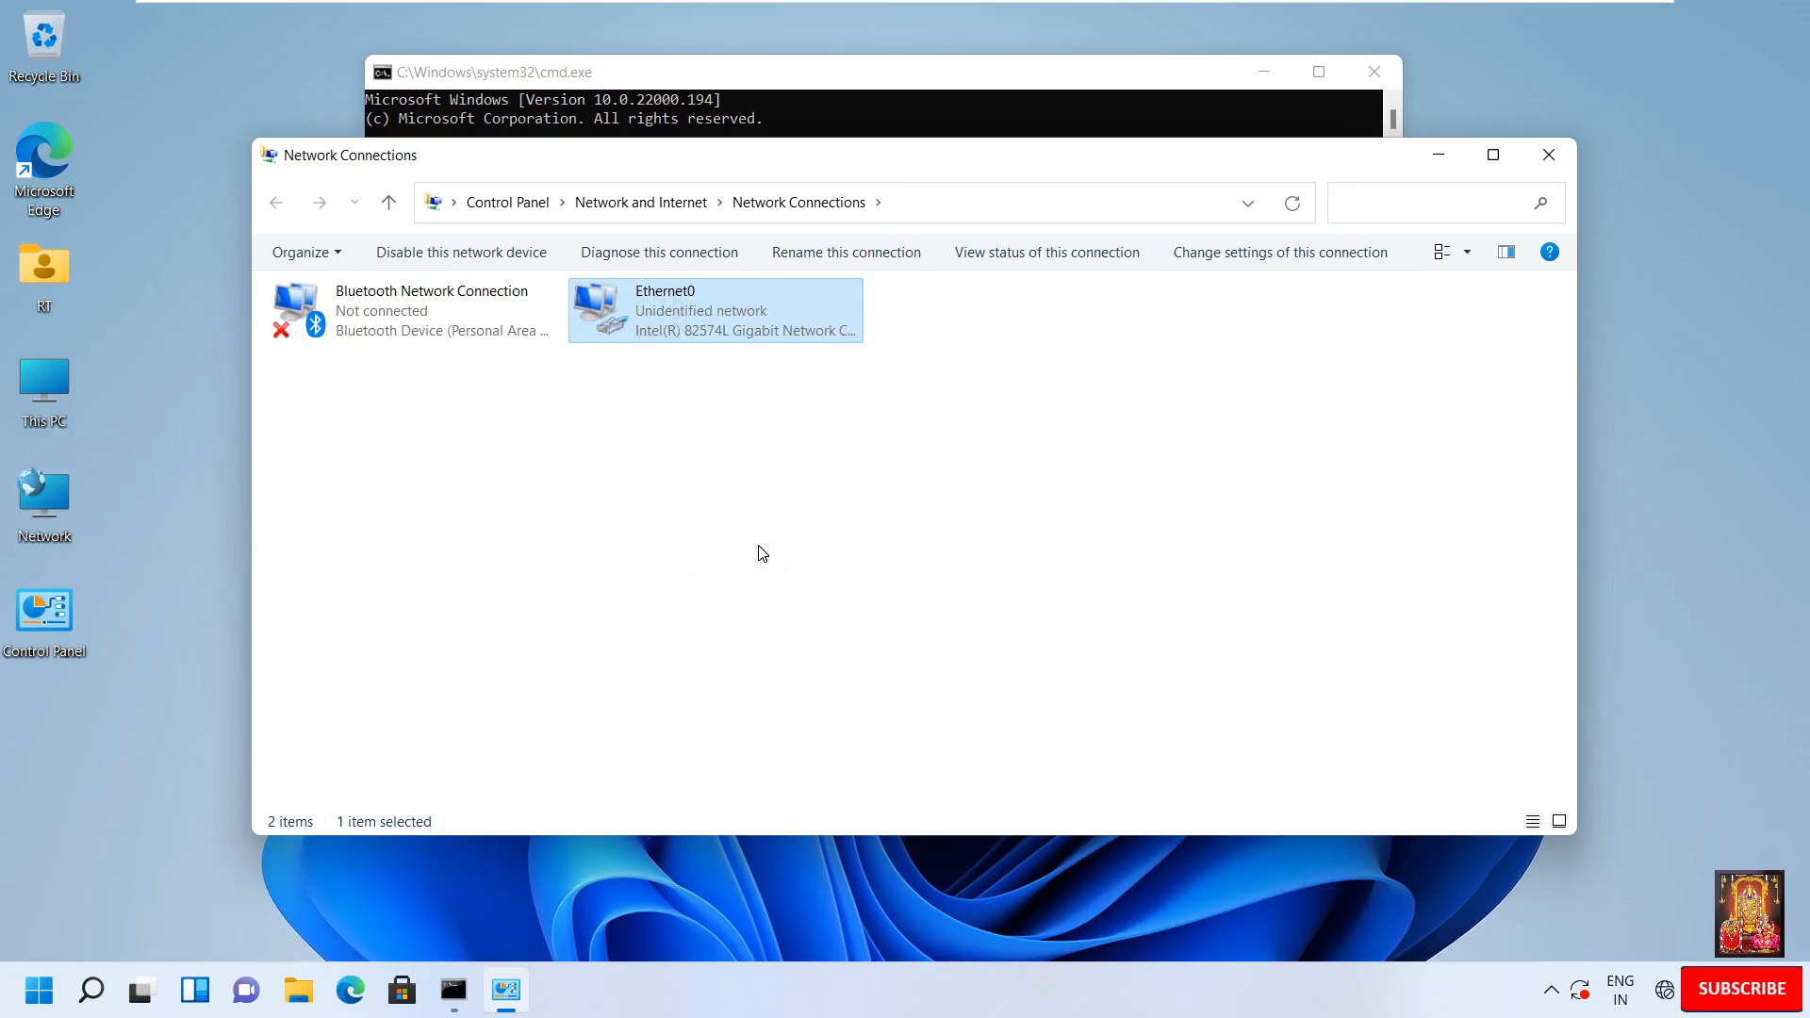
click(419, 523)
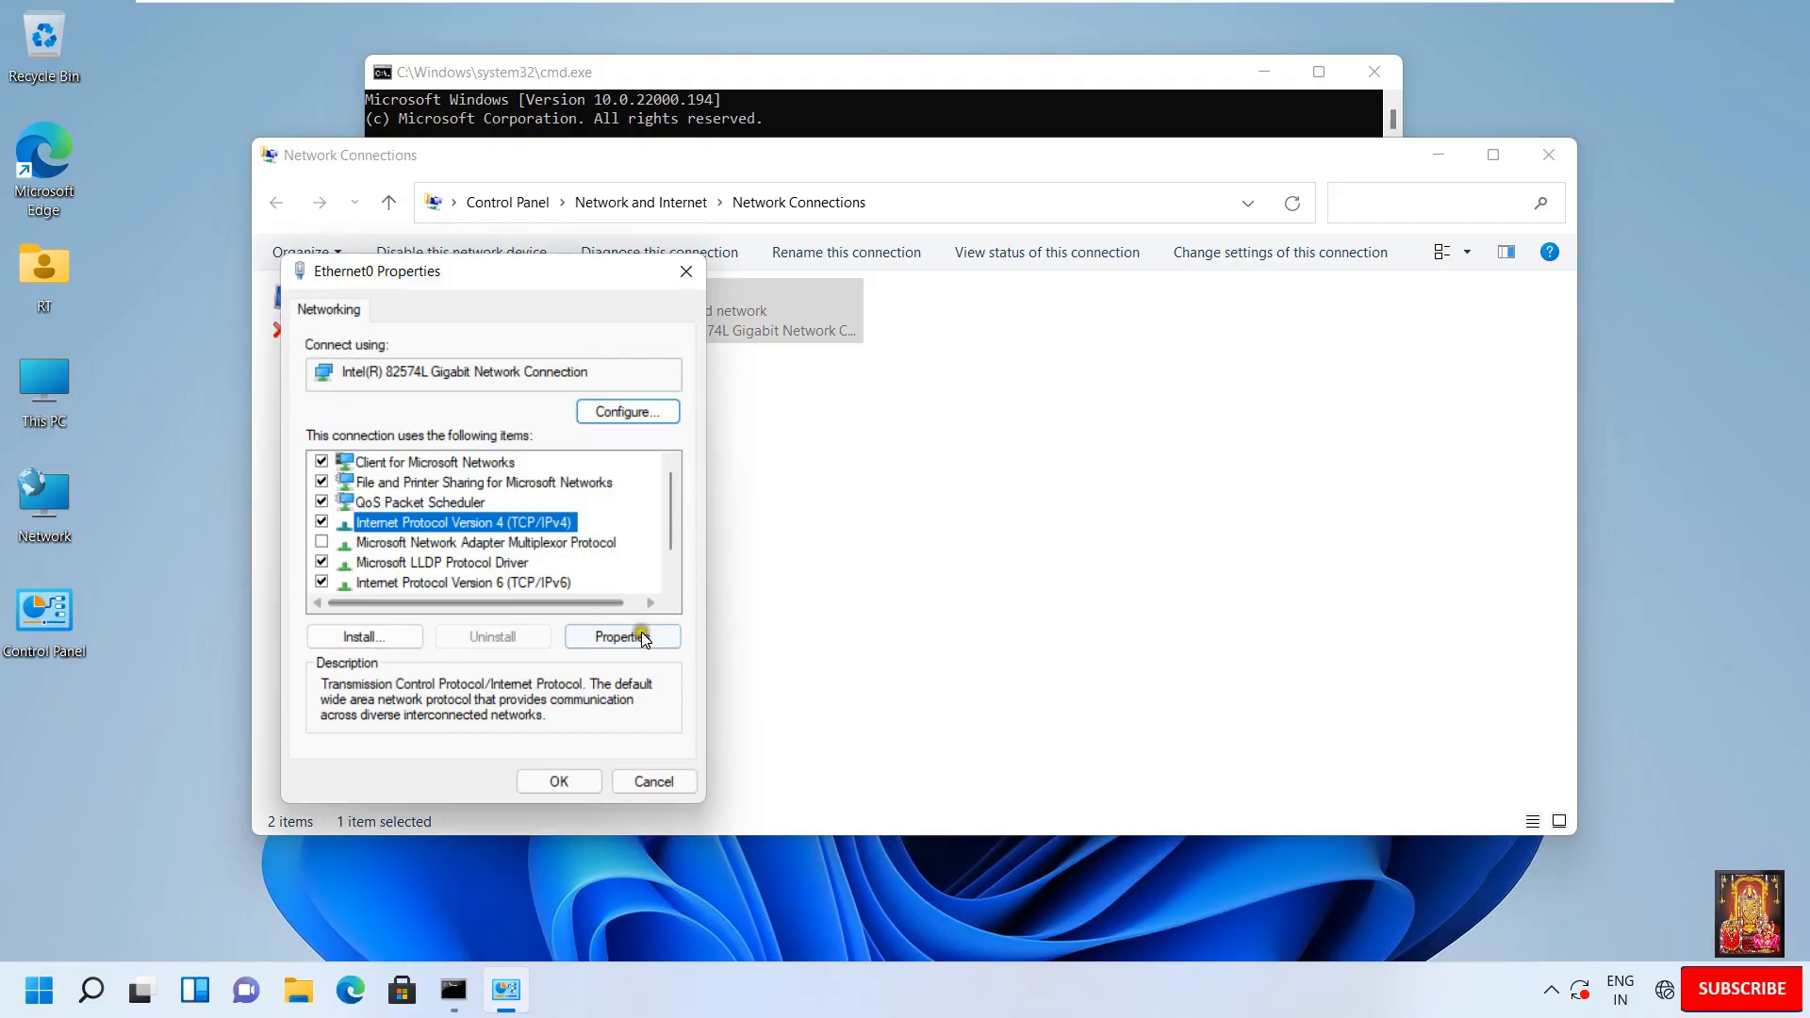
click(642, 638)
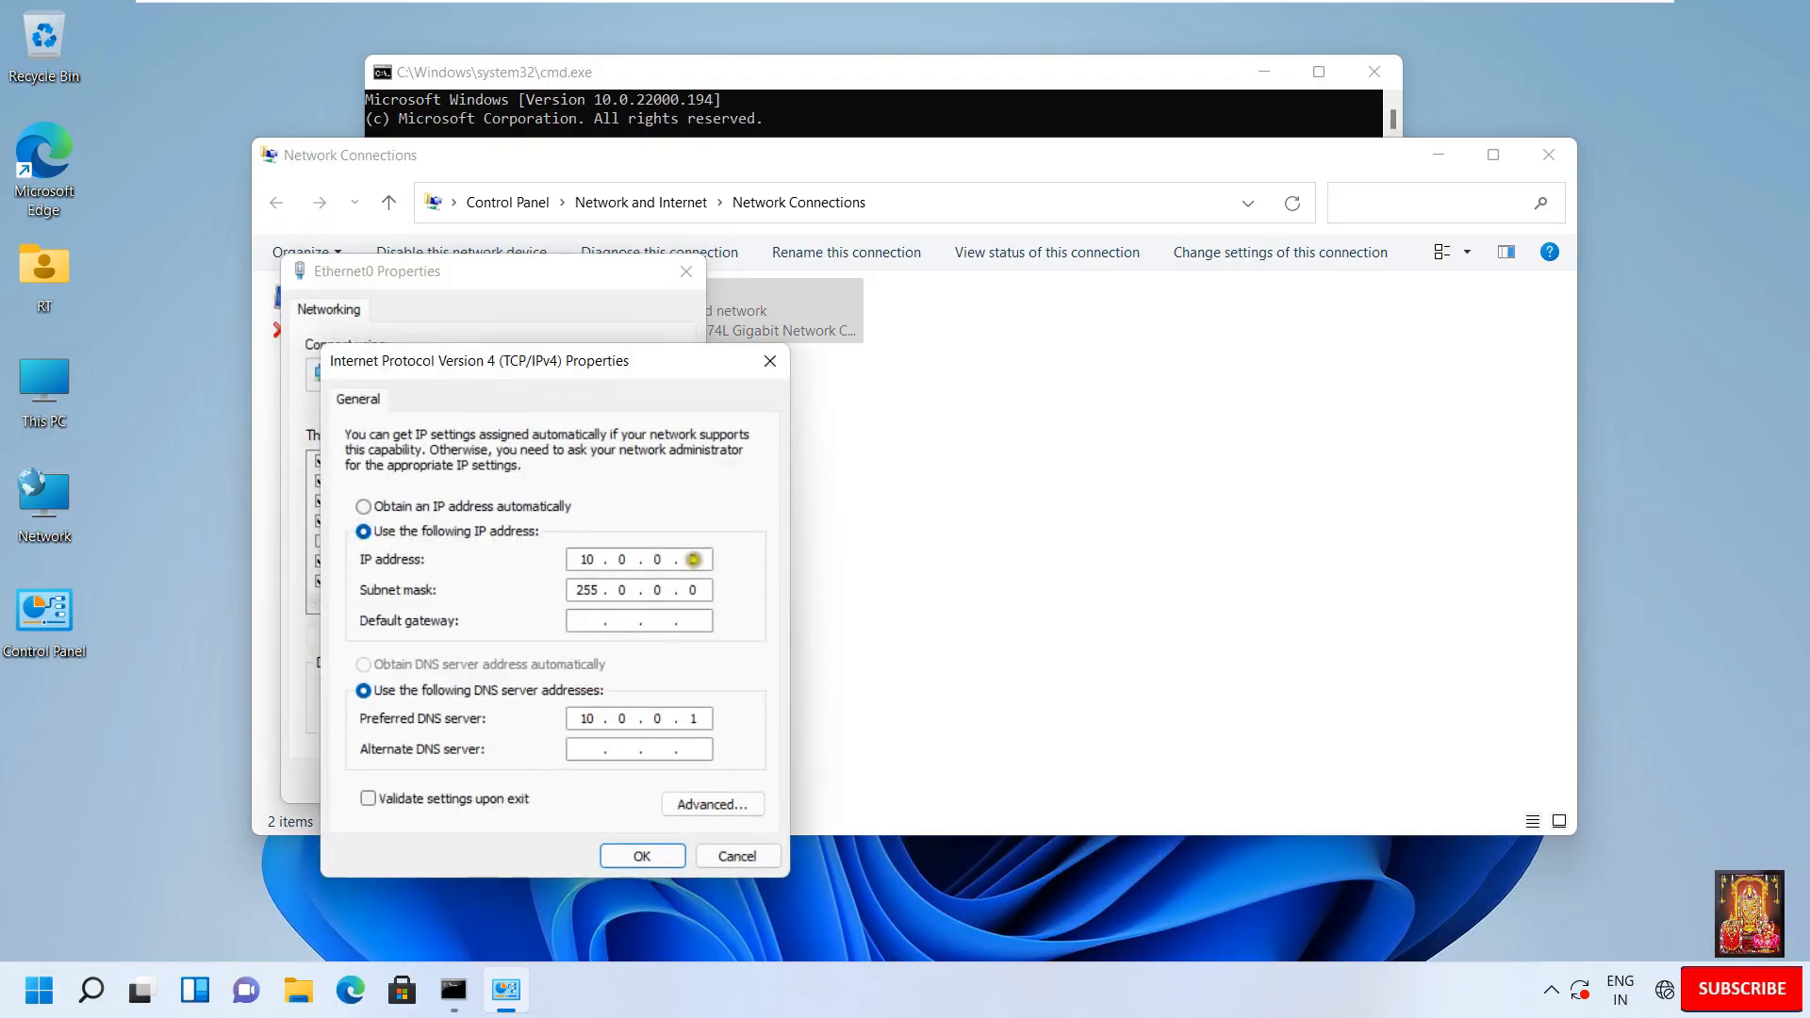
text(45)
click(642, 858)
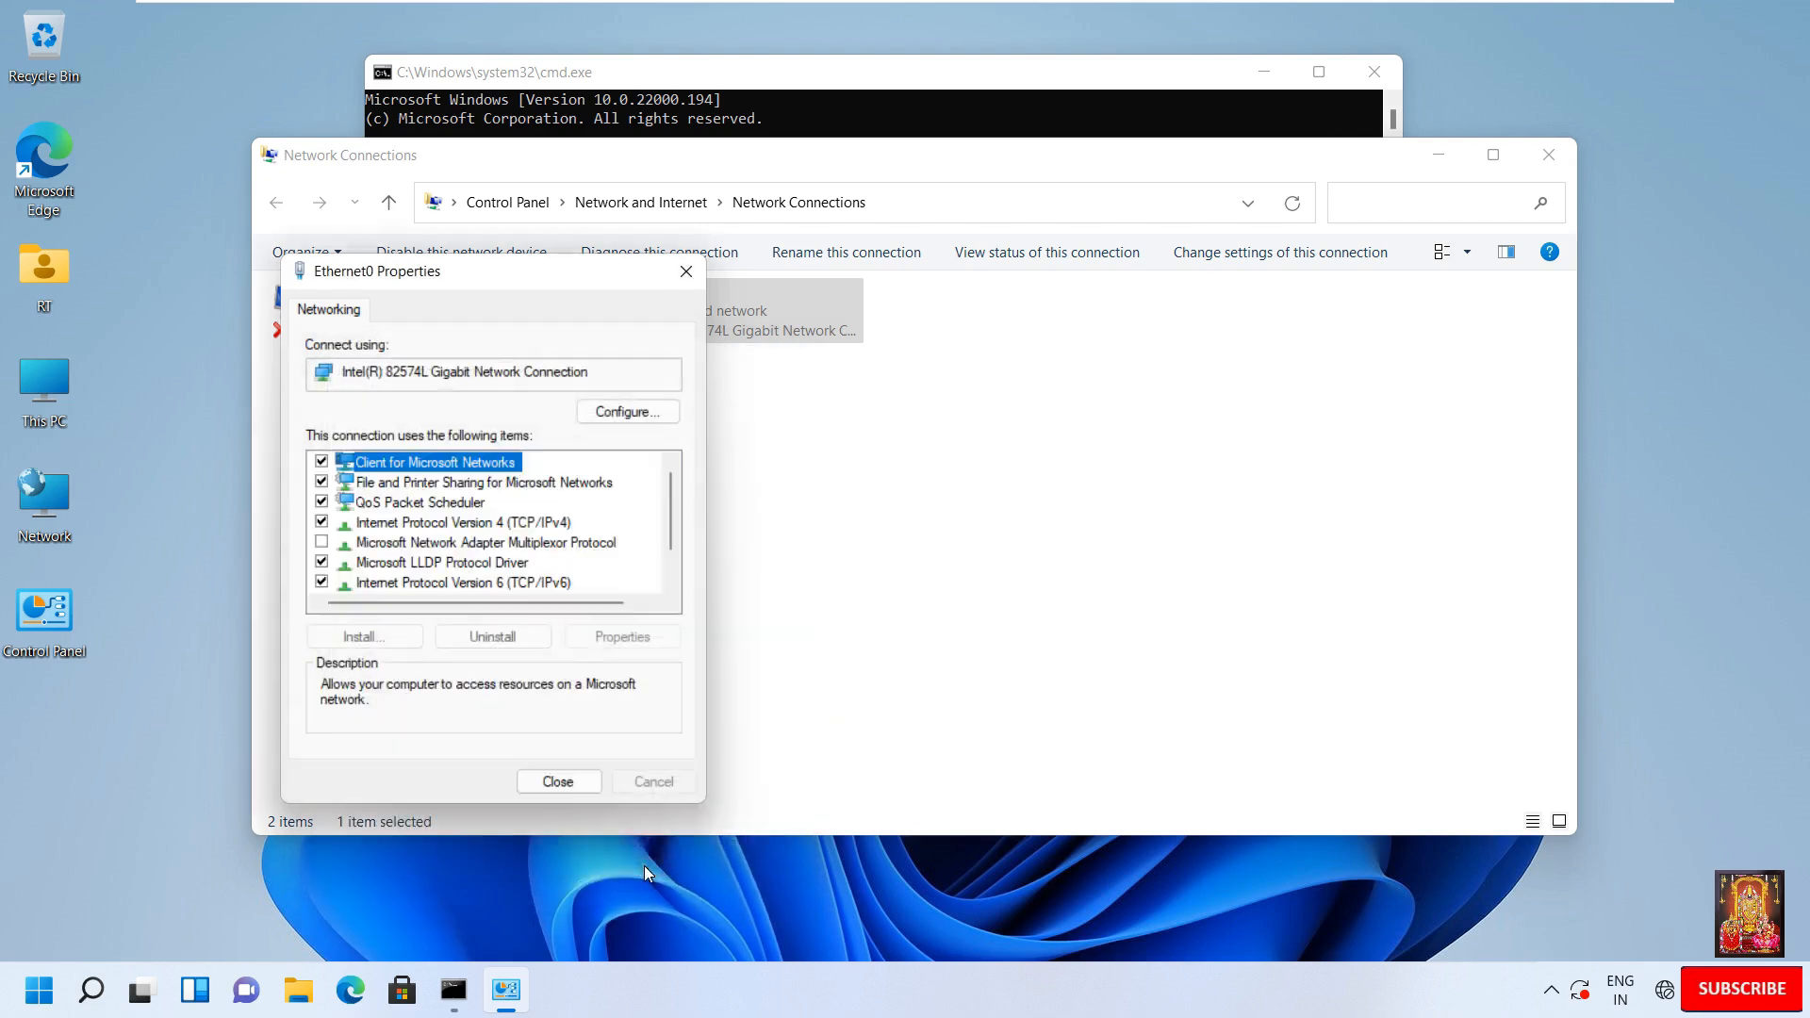
click(560, 782)
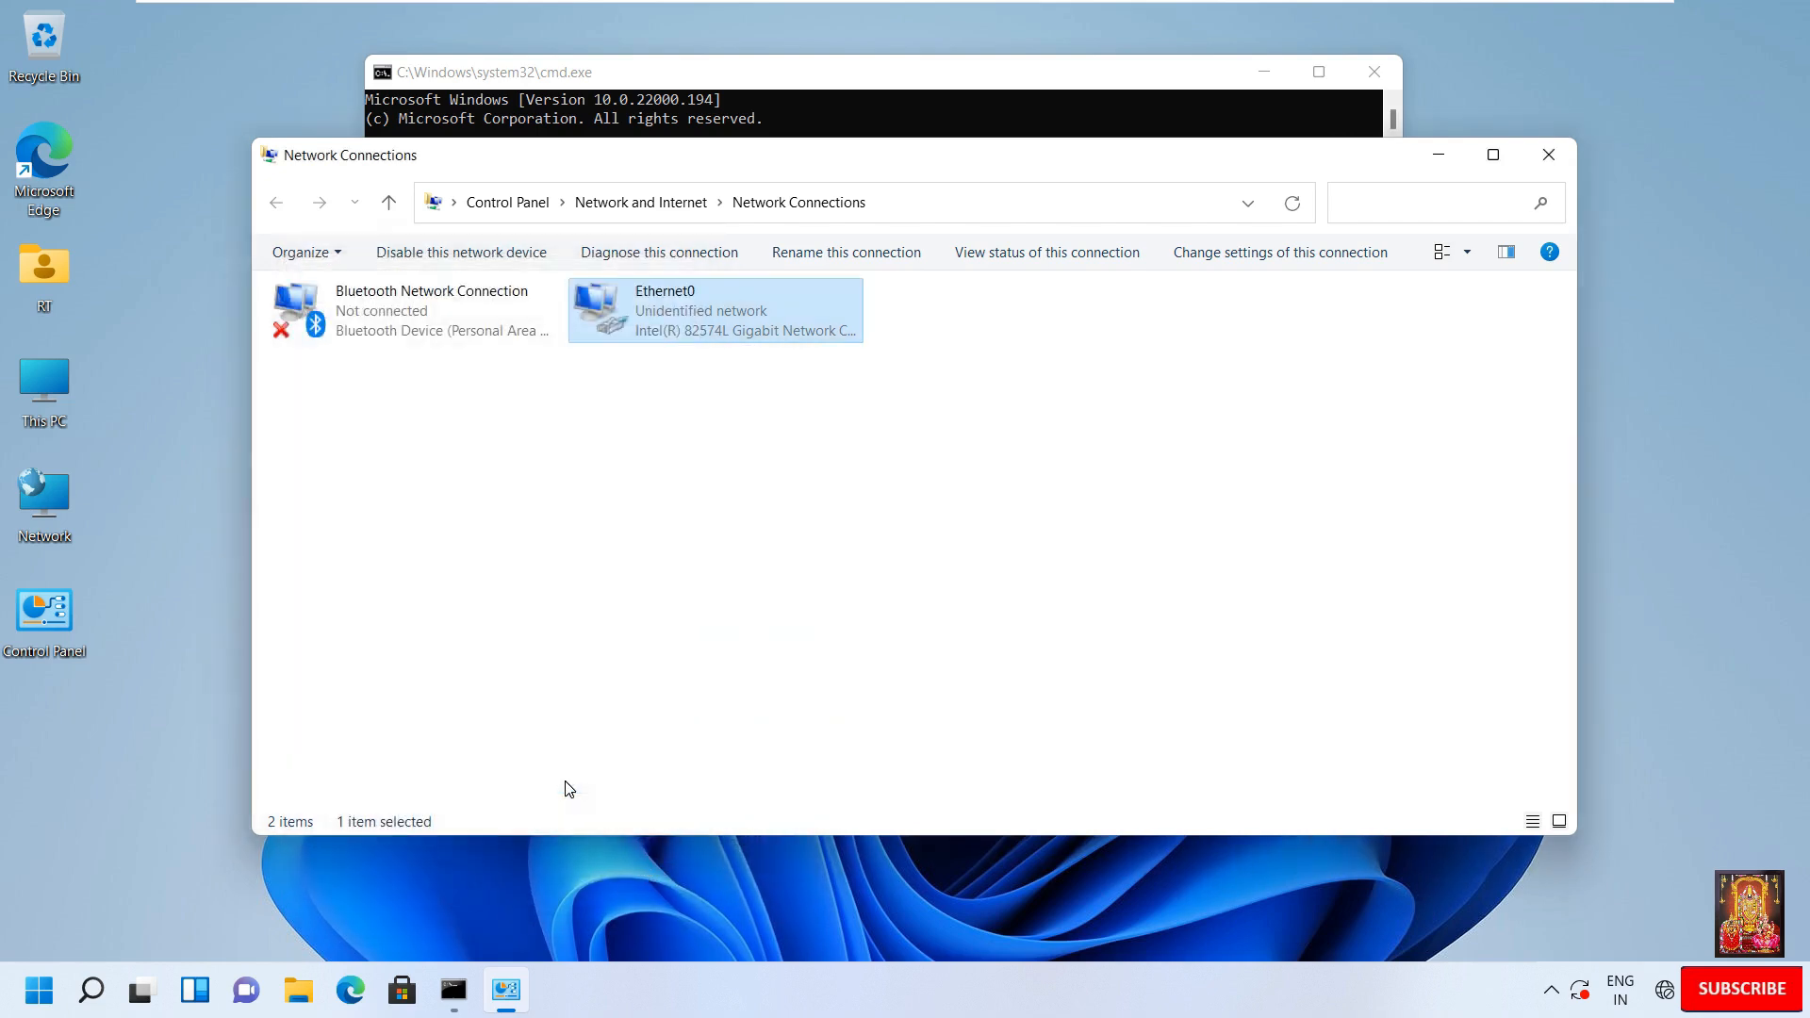
Close Network Connections and end the Command Prompt session with exit.
click(1553, 168)
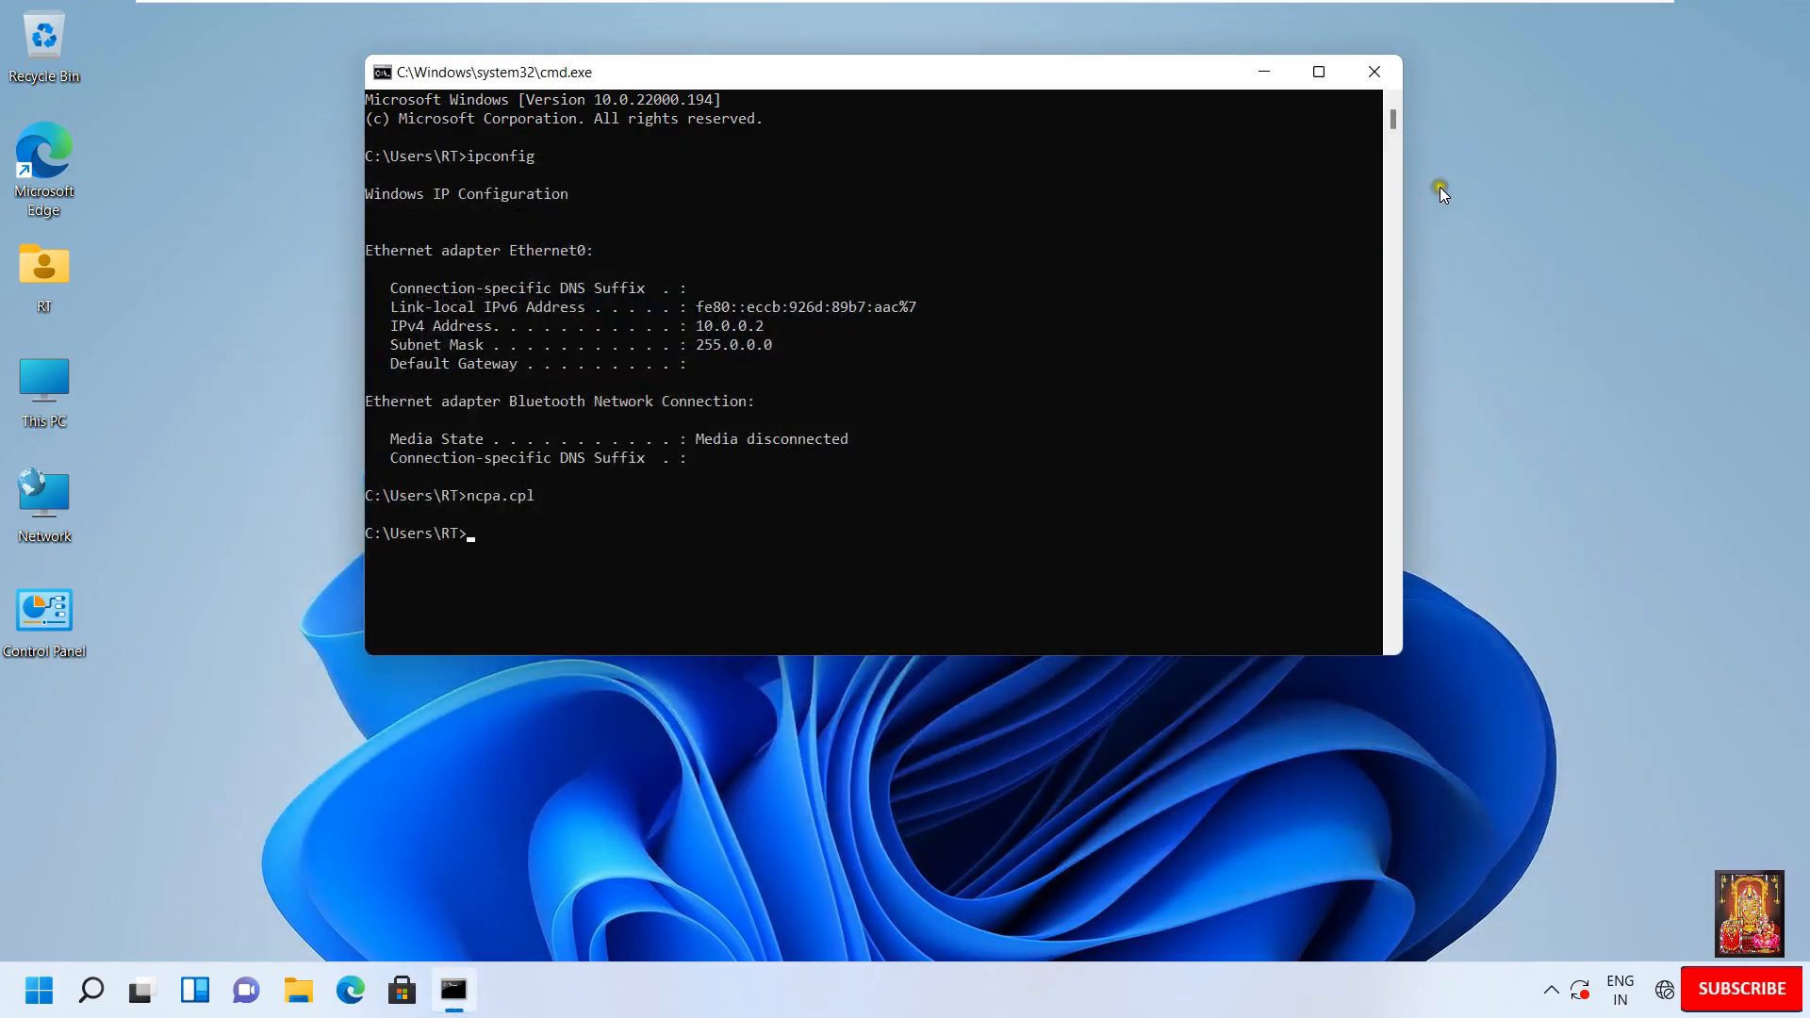
text(exit)
key(Return)
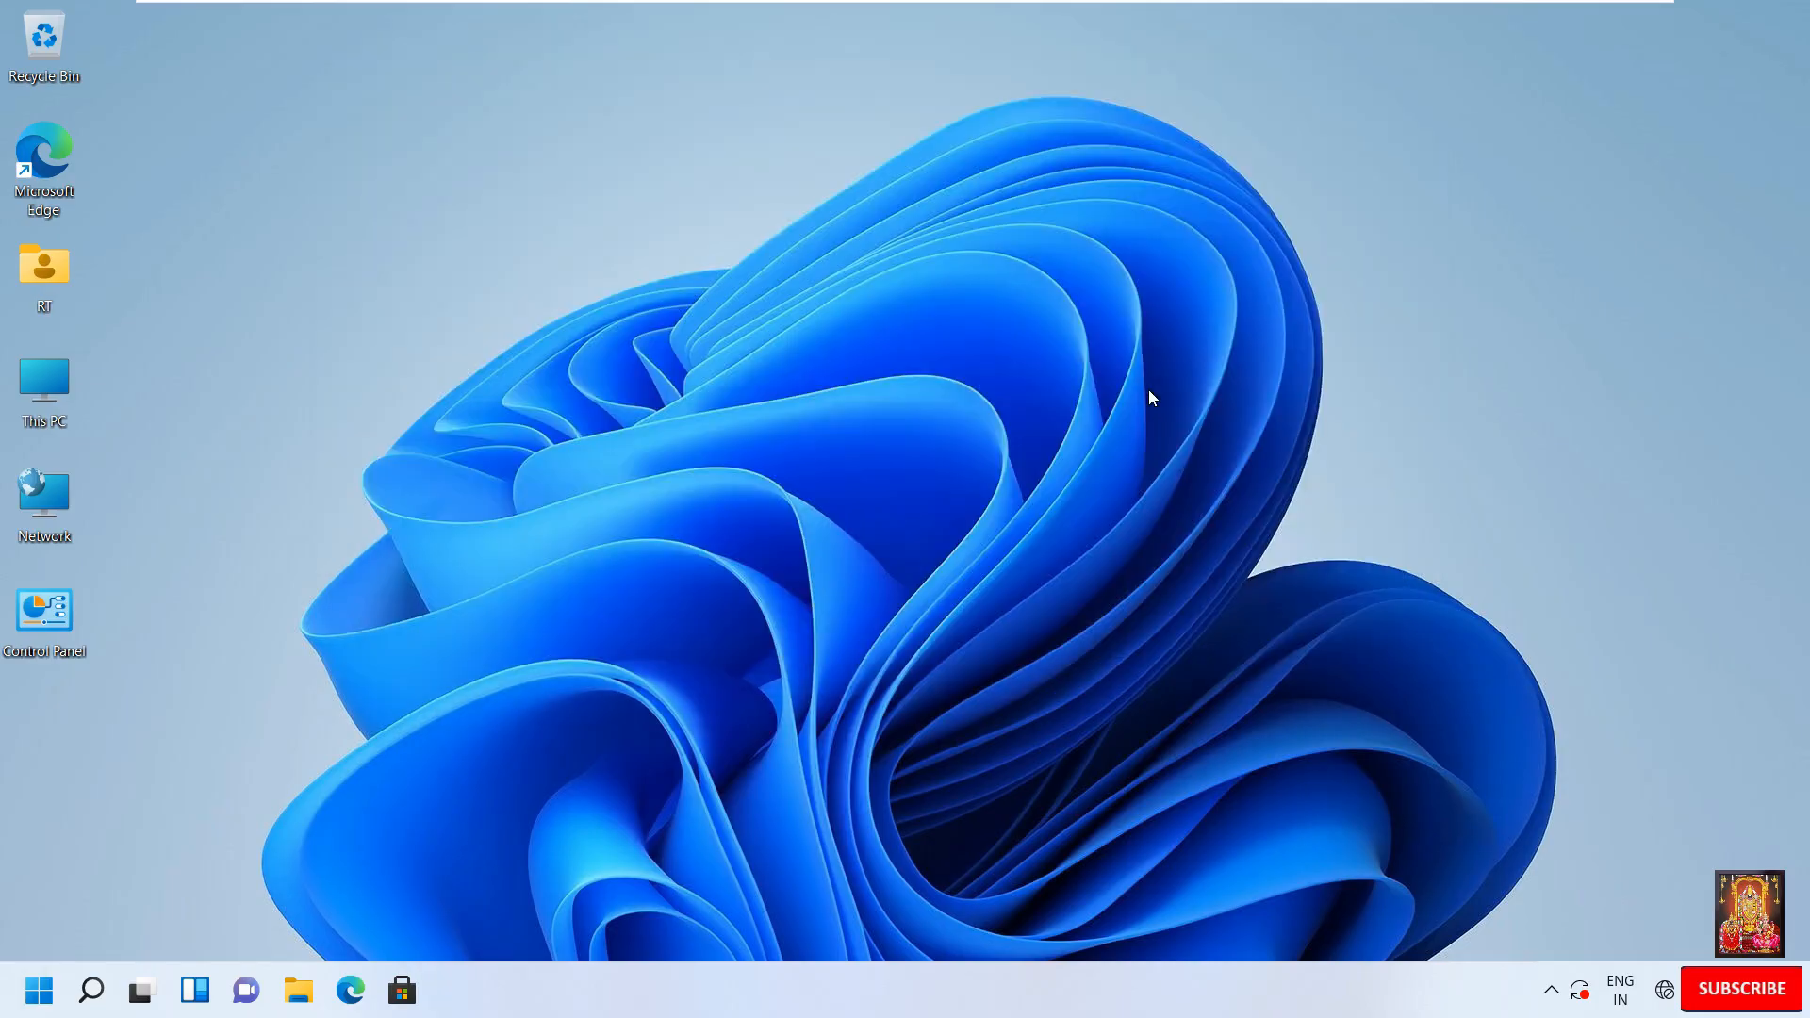
Search Windows for iscsi and launch iSCSI Initiator to bring up its properties dialog.
click(38, 990)
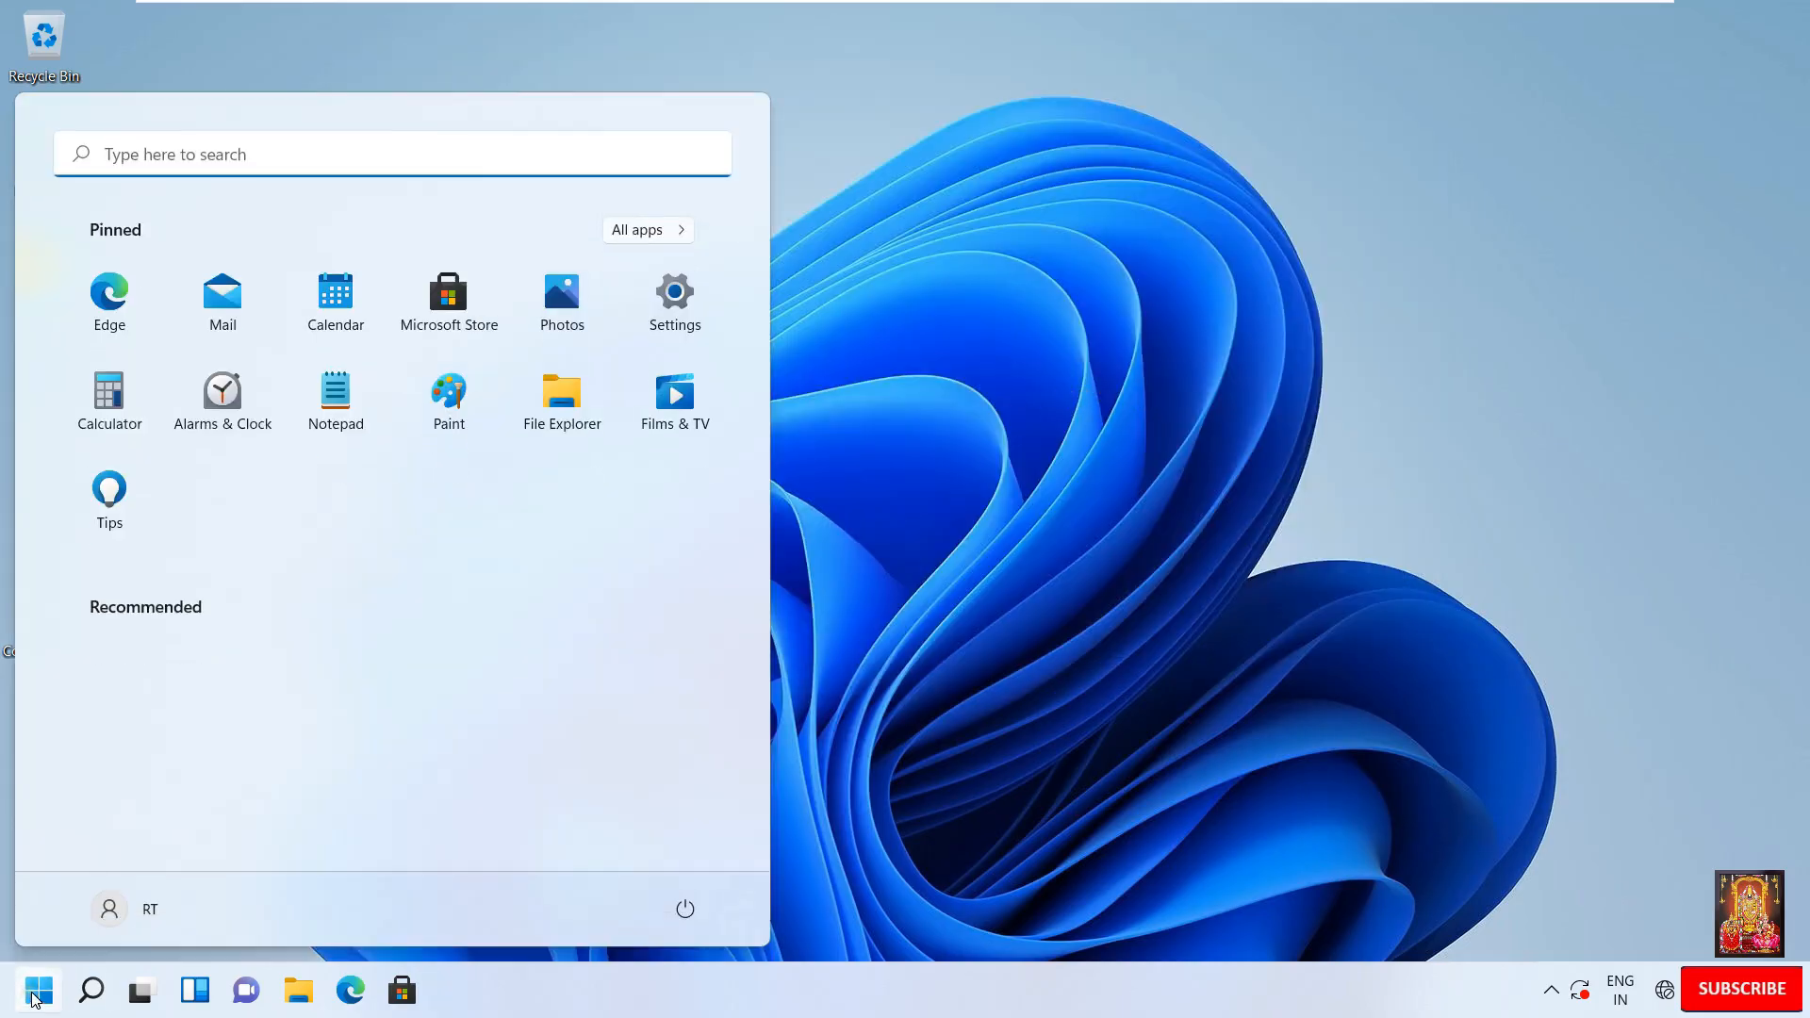
click(268, 162)
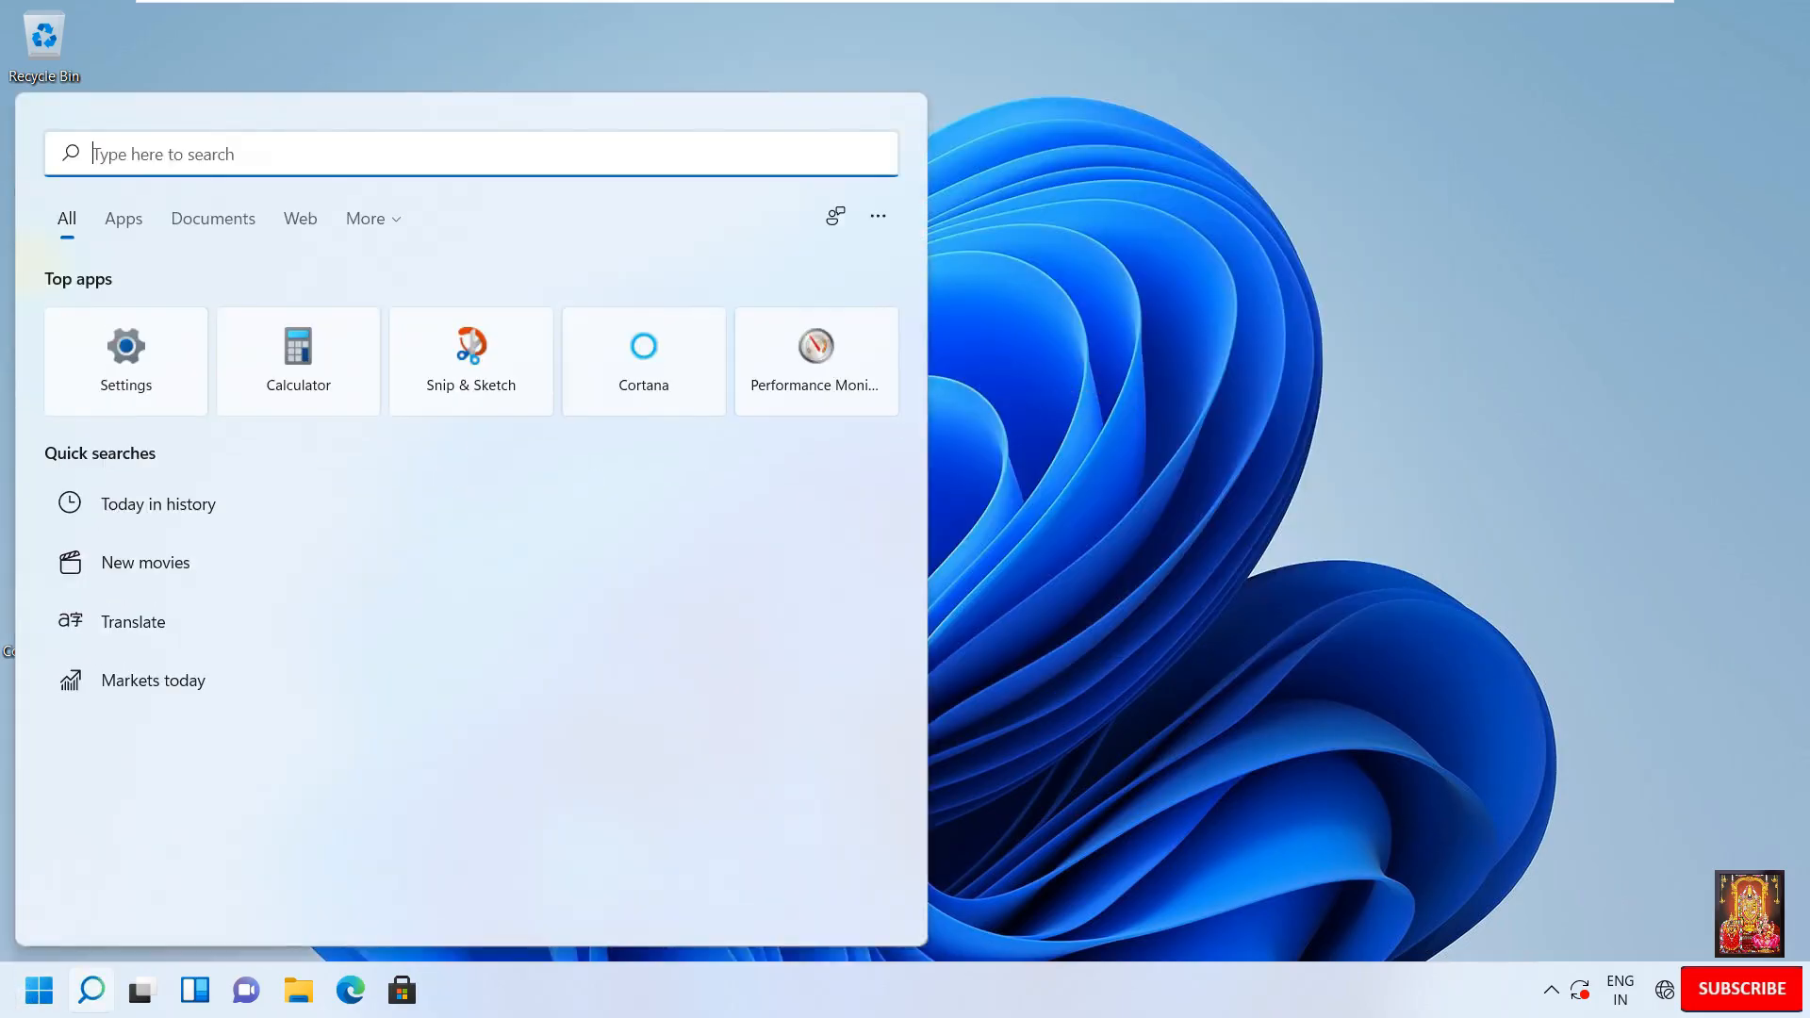
text(isc)
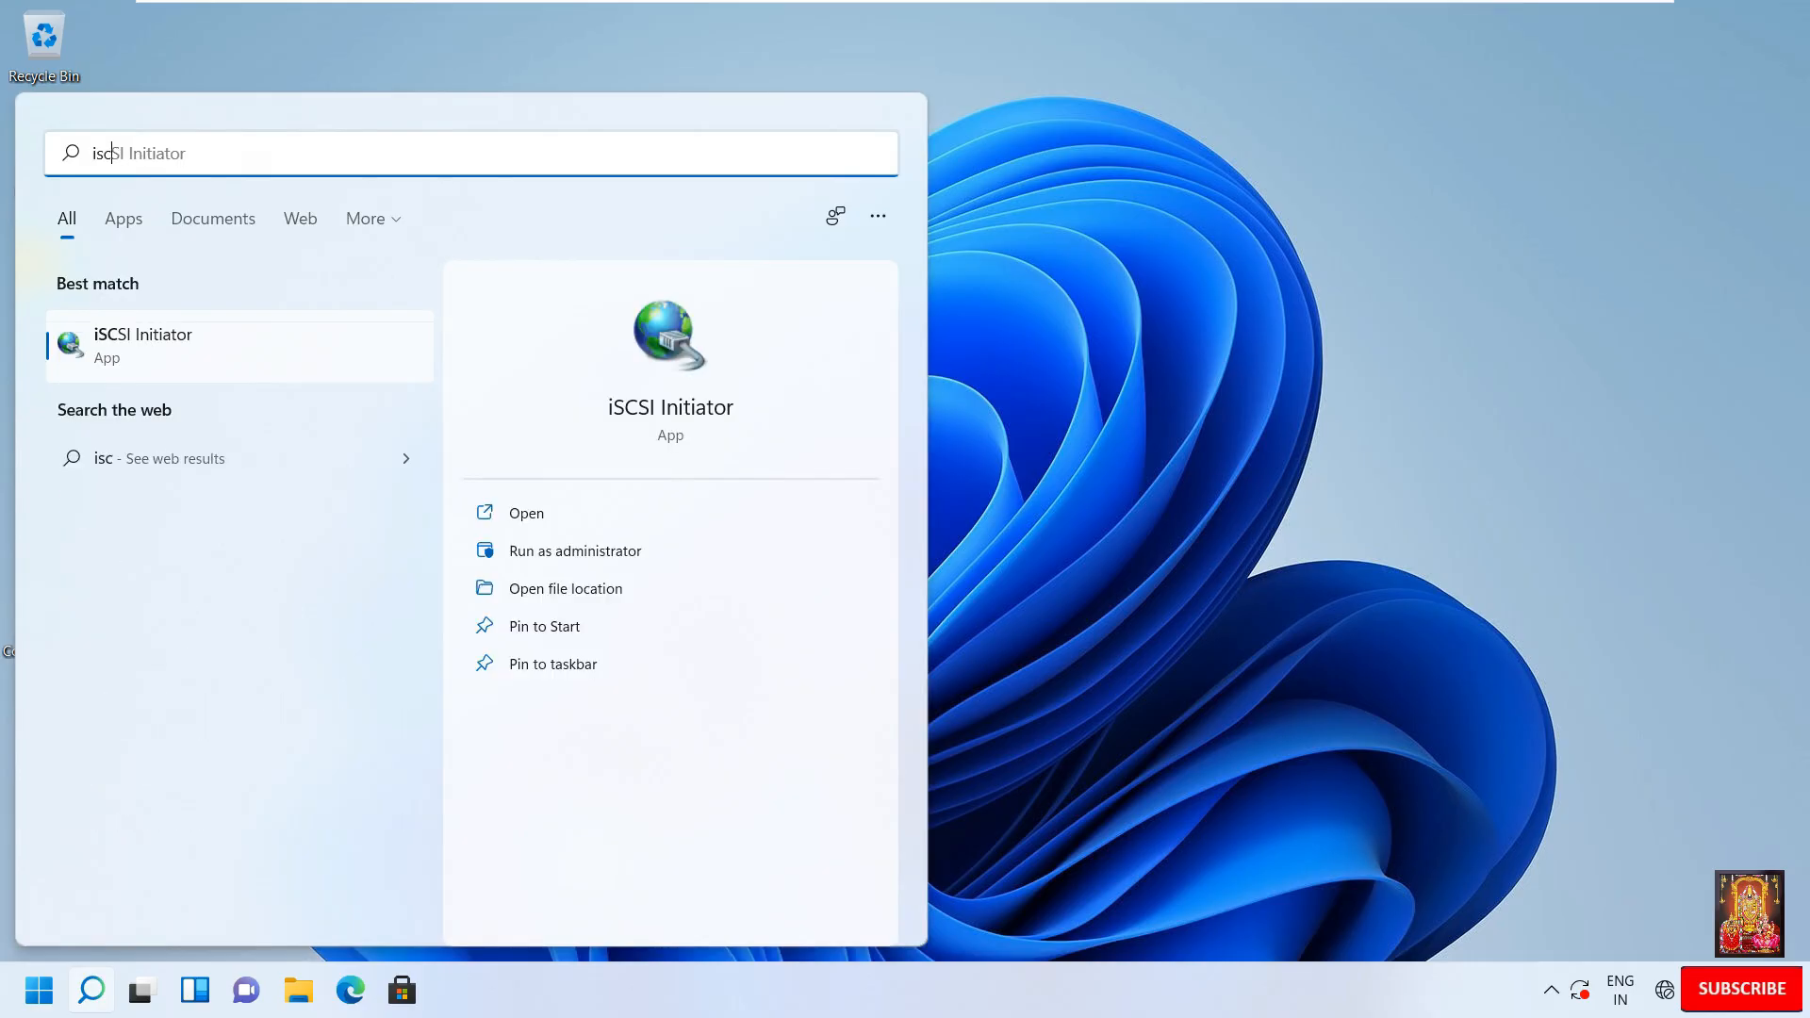
text(si)
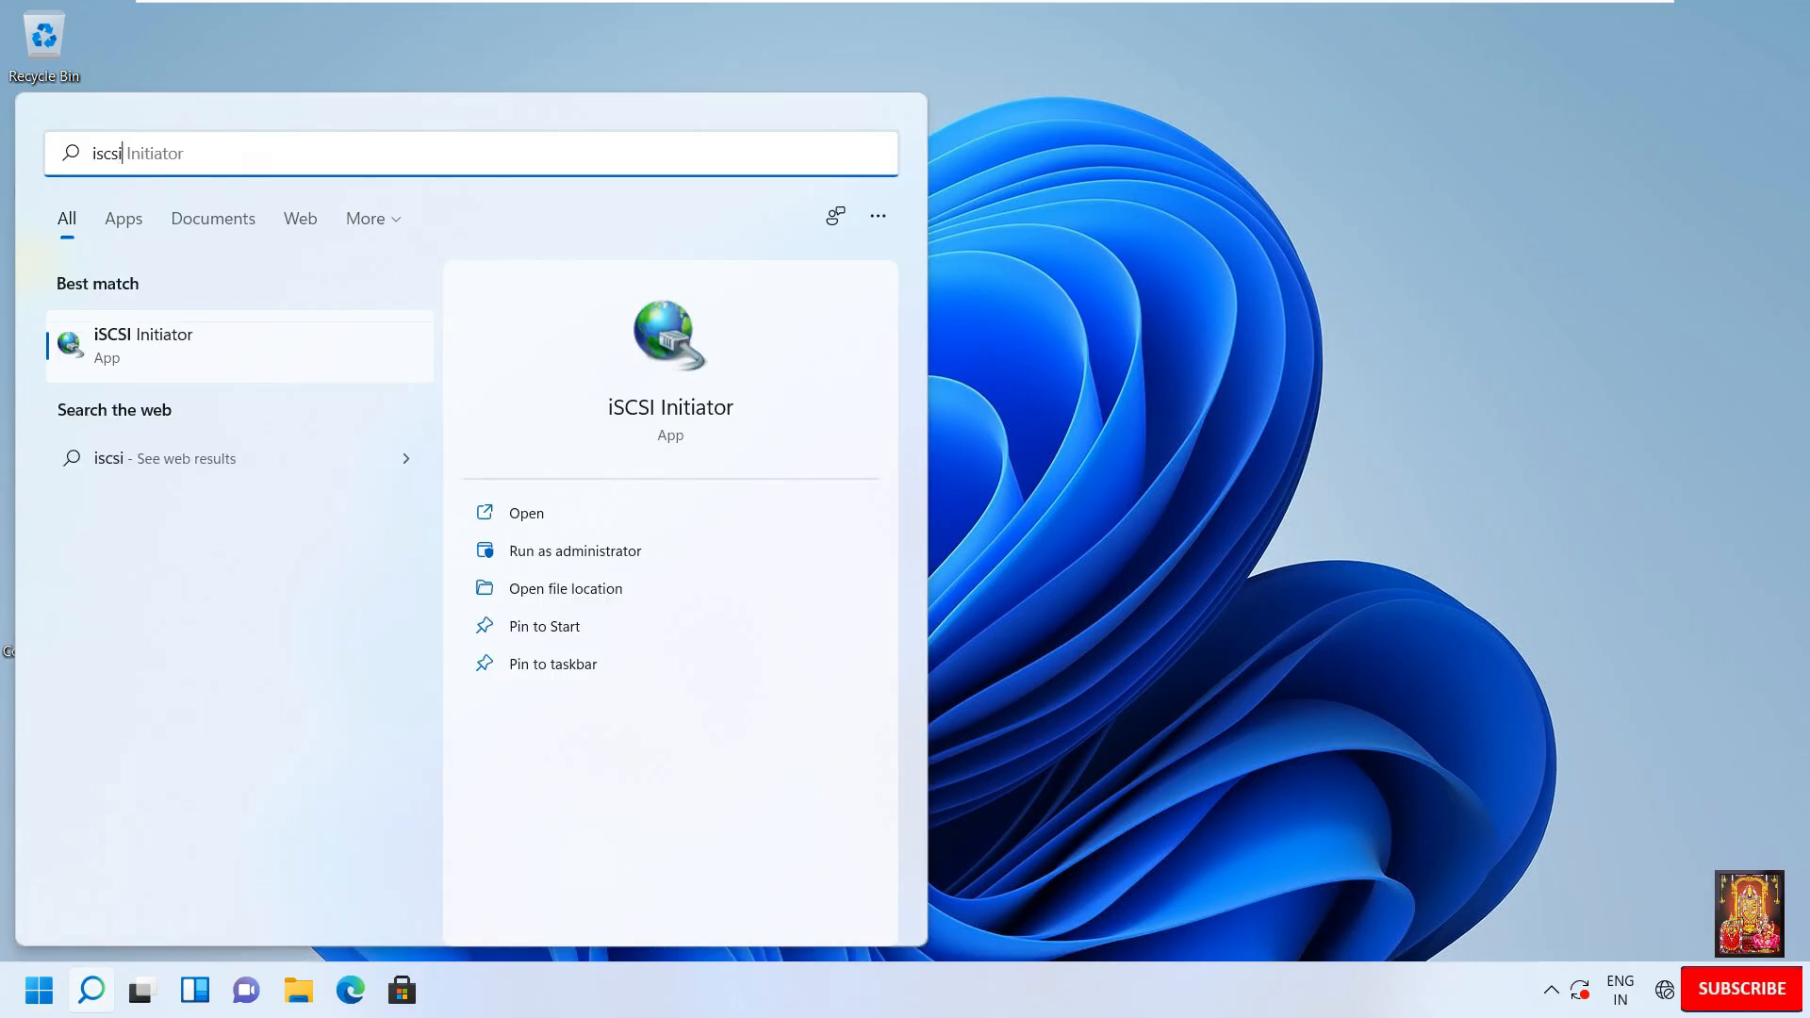
click(124, 343)
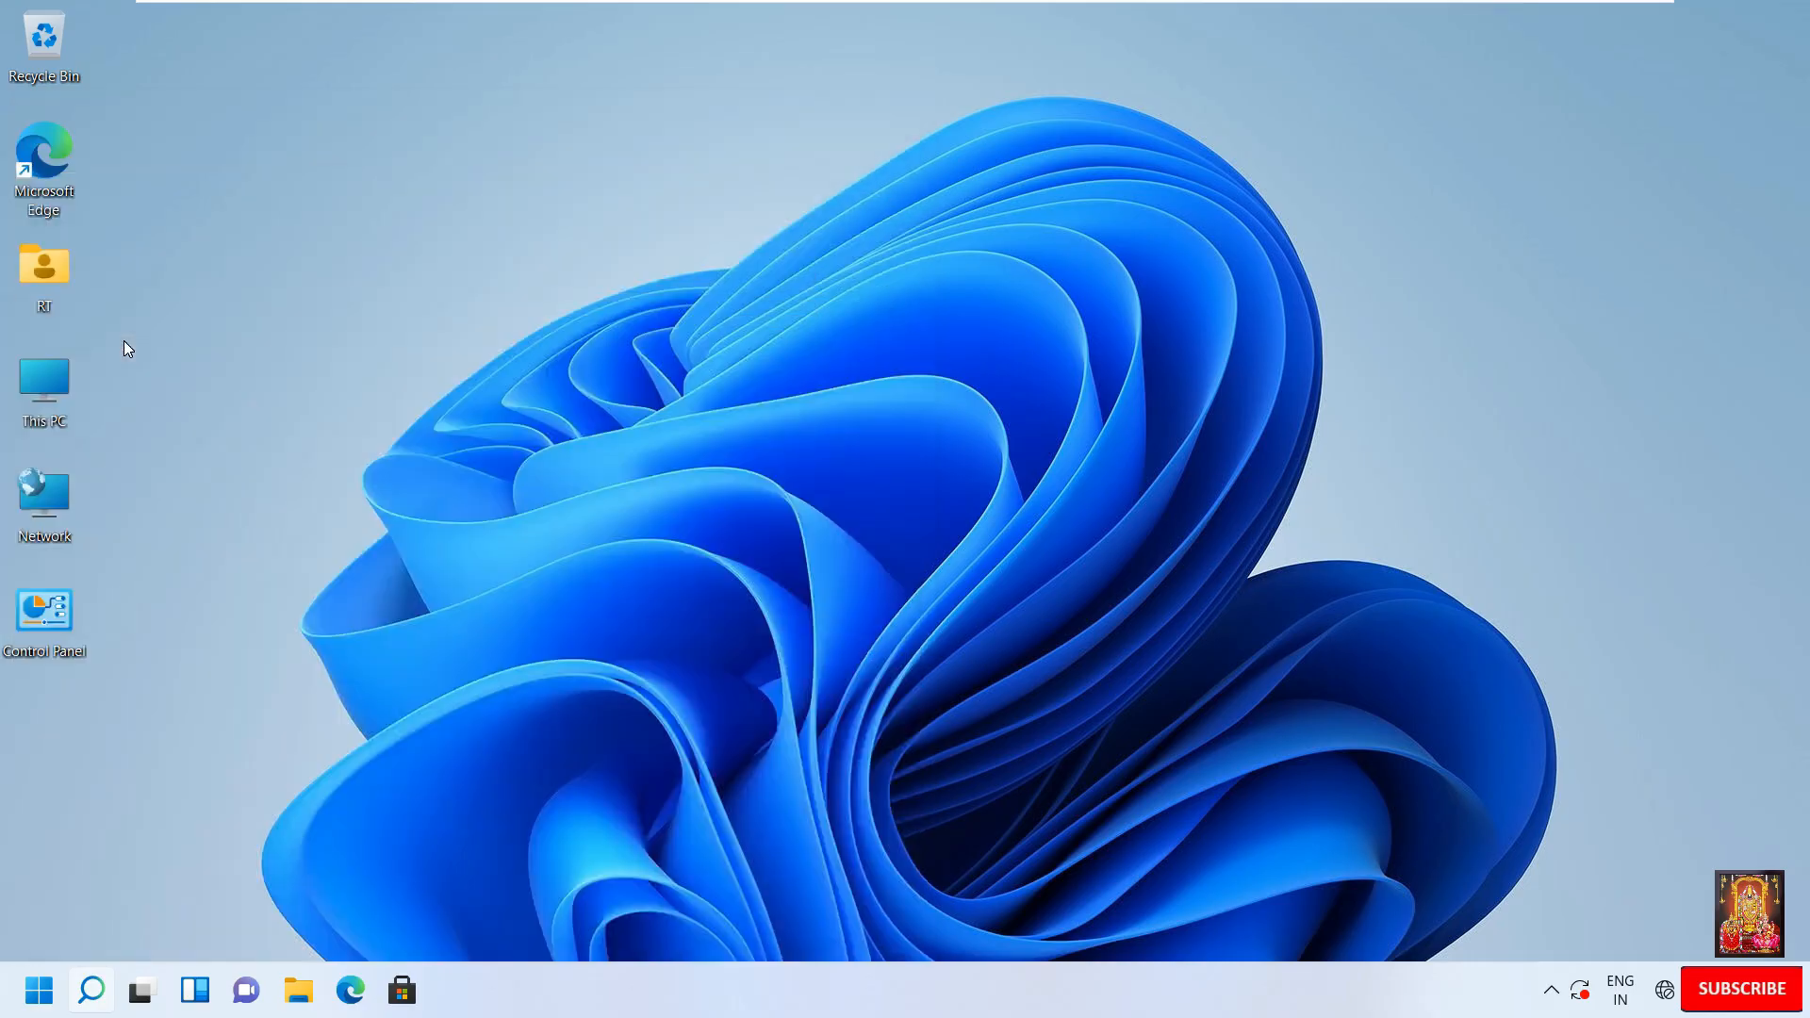
click(988, 586)
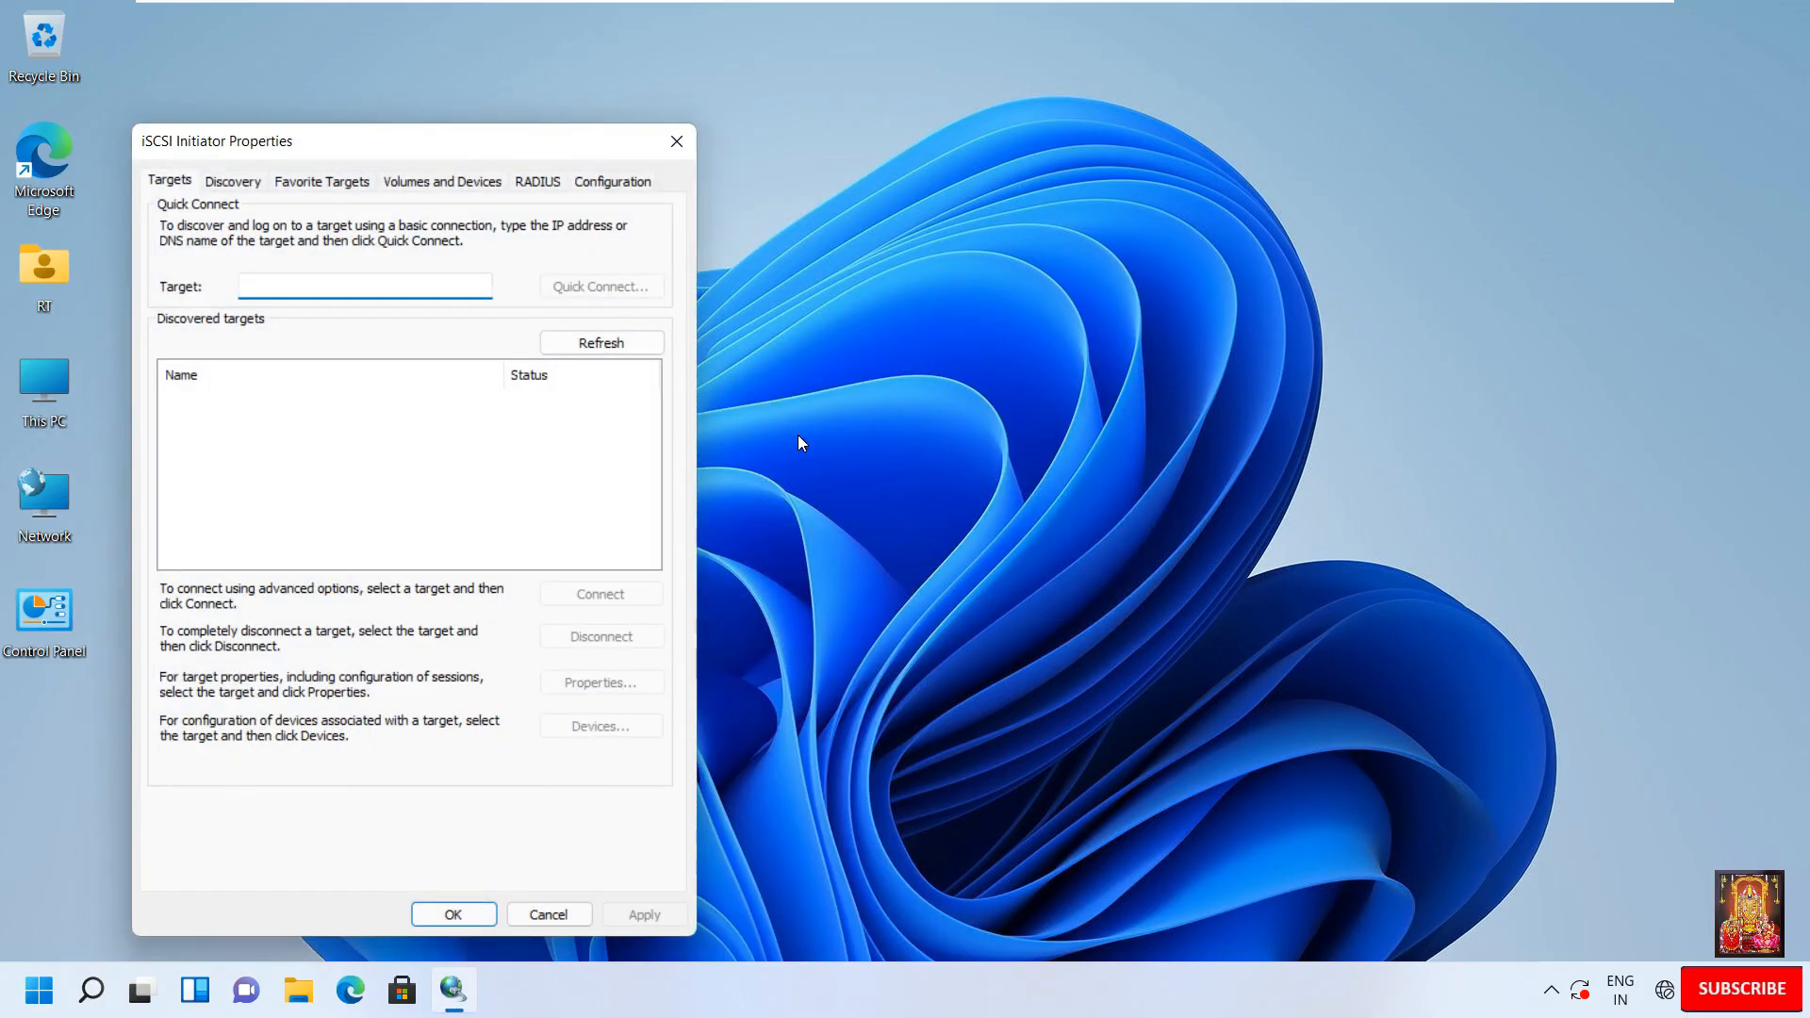
Quick-connect to the target server at 10.0.0.1 and connect the discovered disk1-target.
text(10)
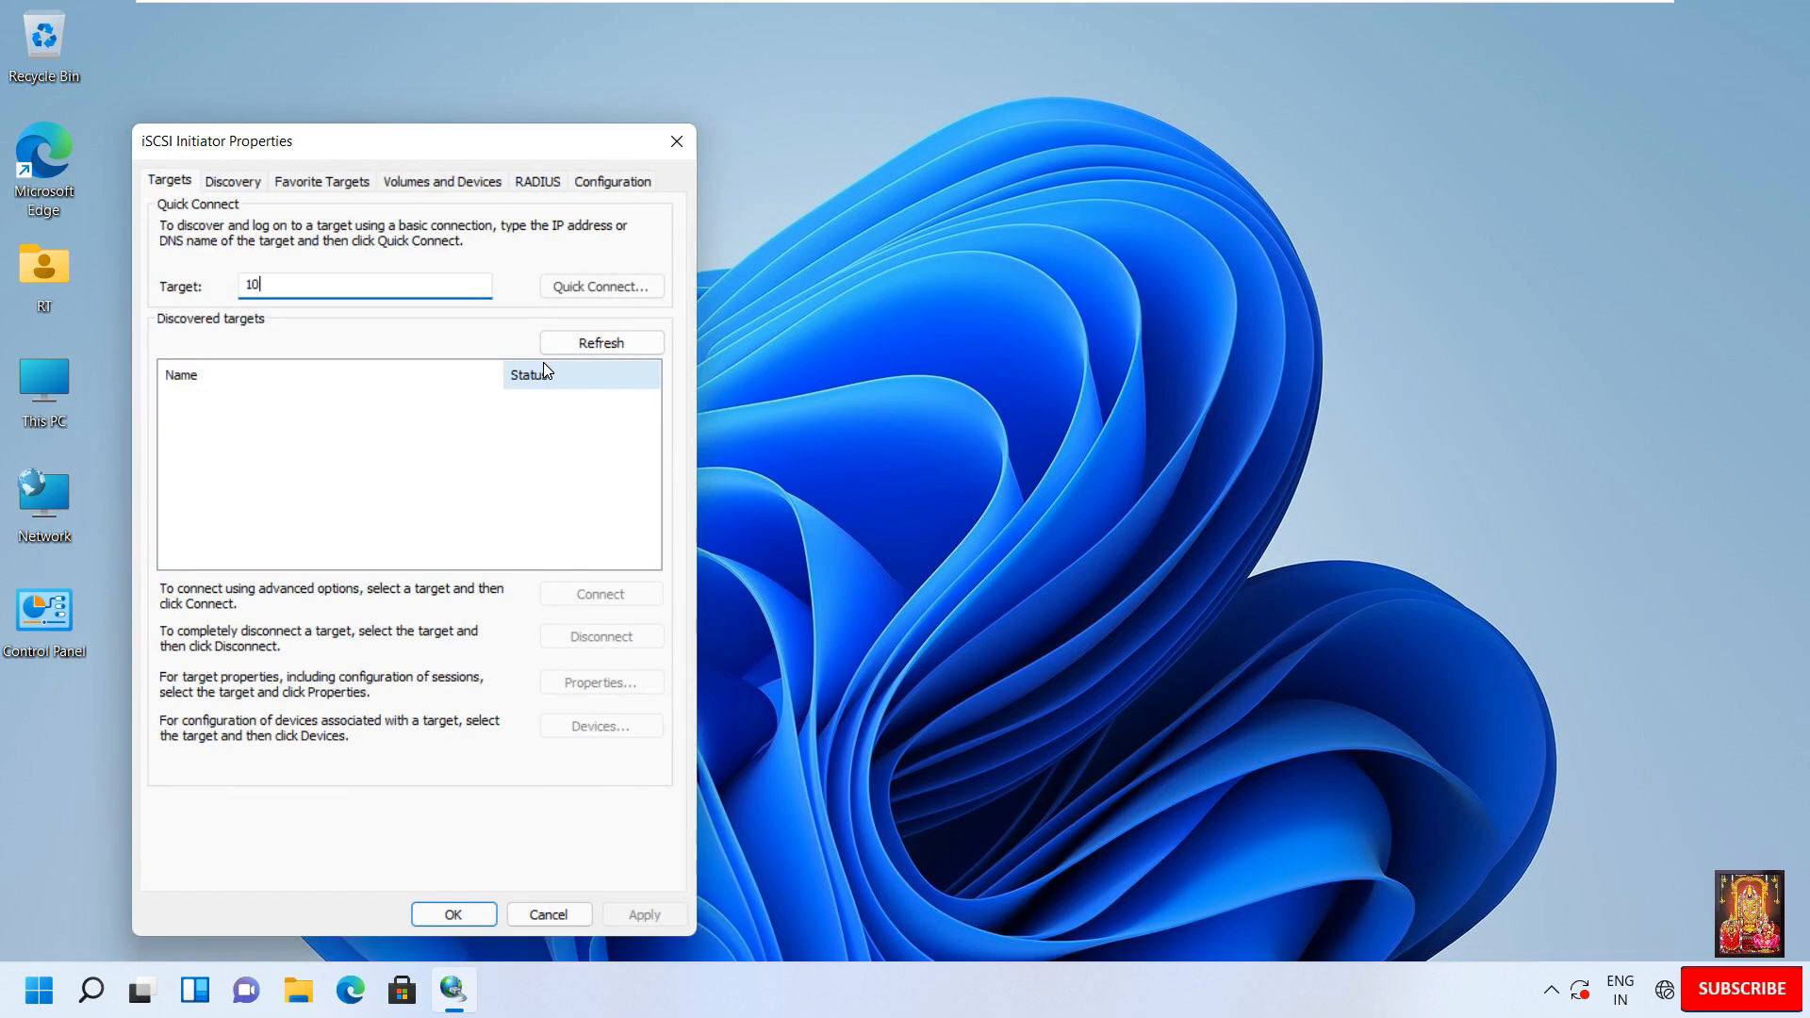
text(.0.0.1)
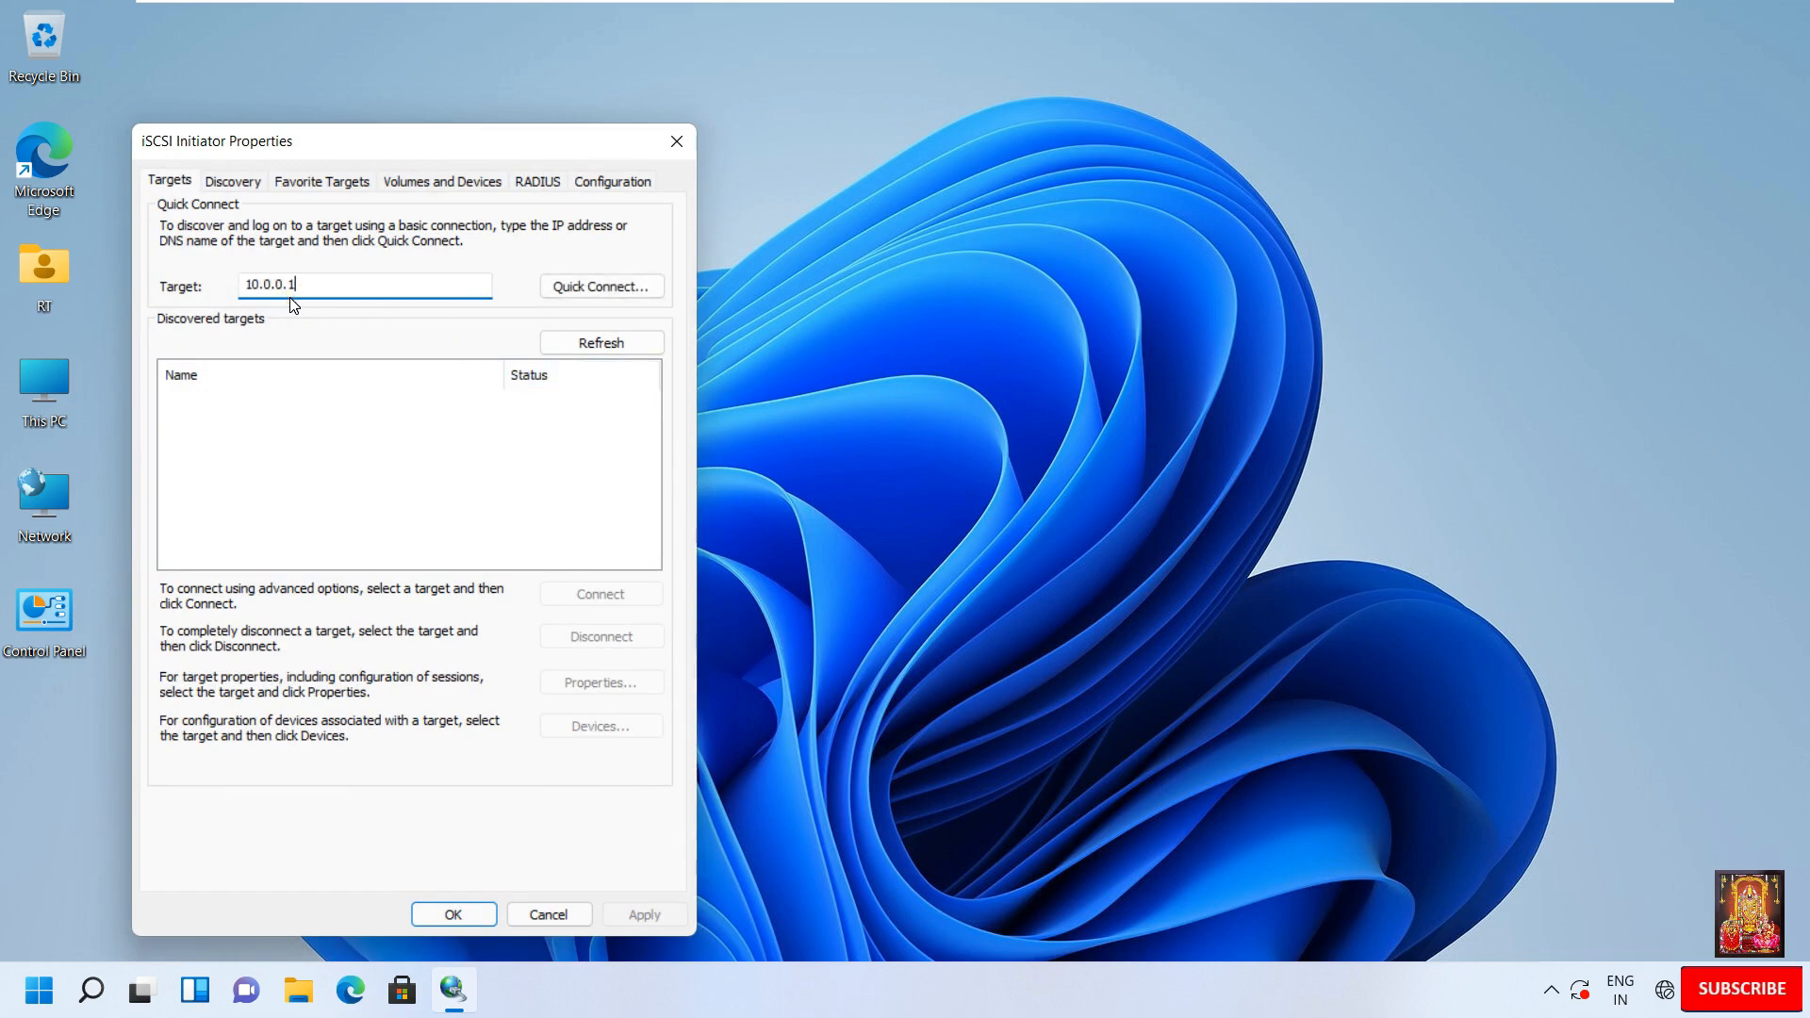
click(581, 289)
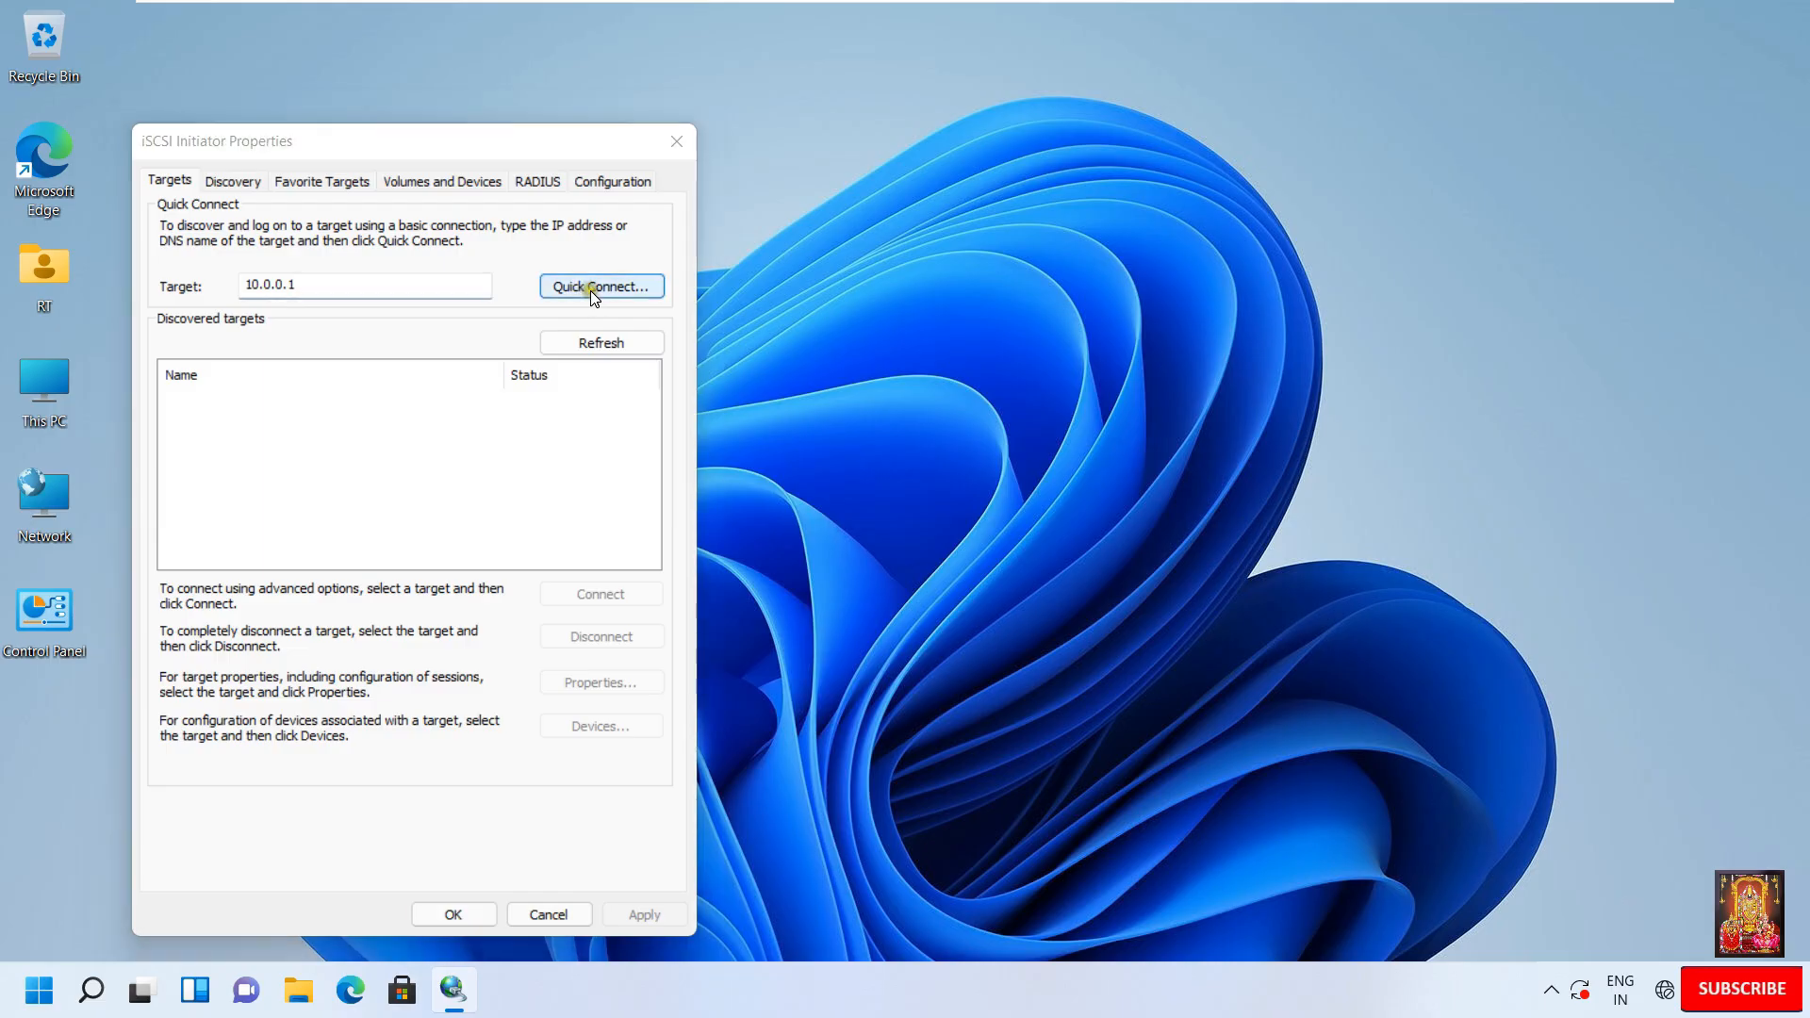
click(342, 416)
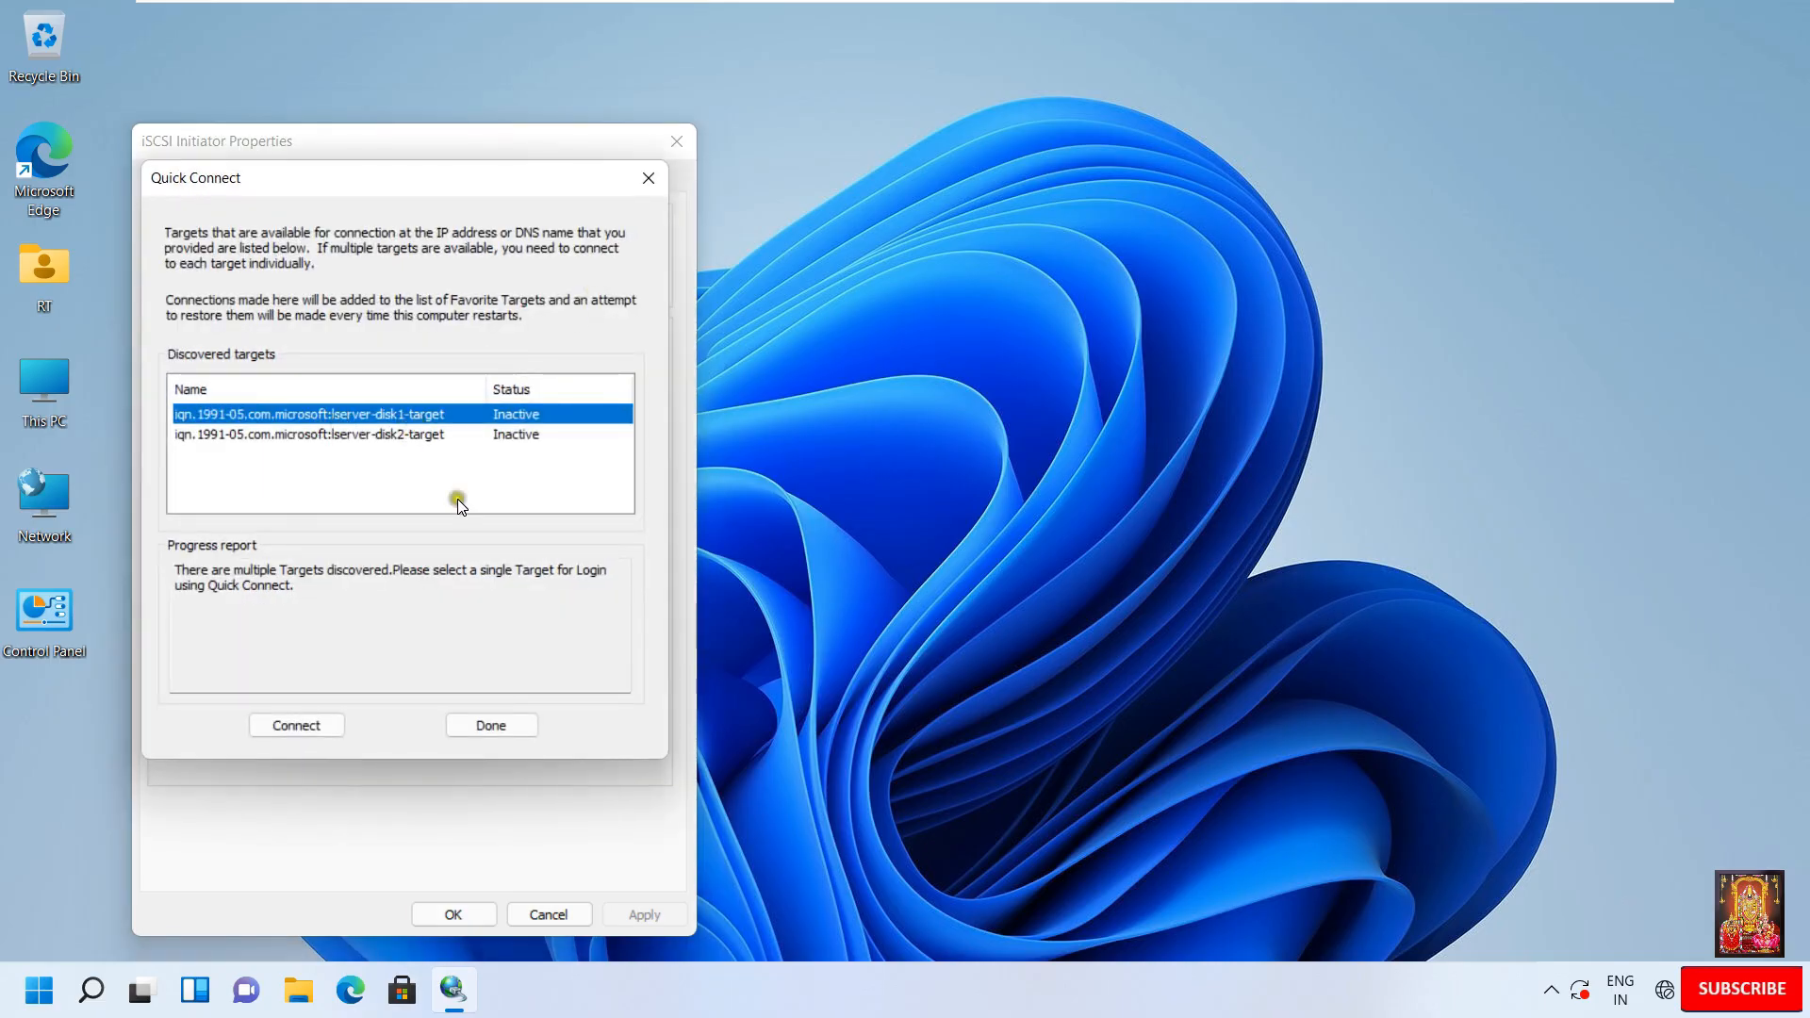
click(316, 726)
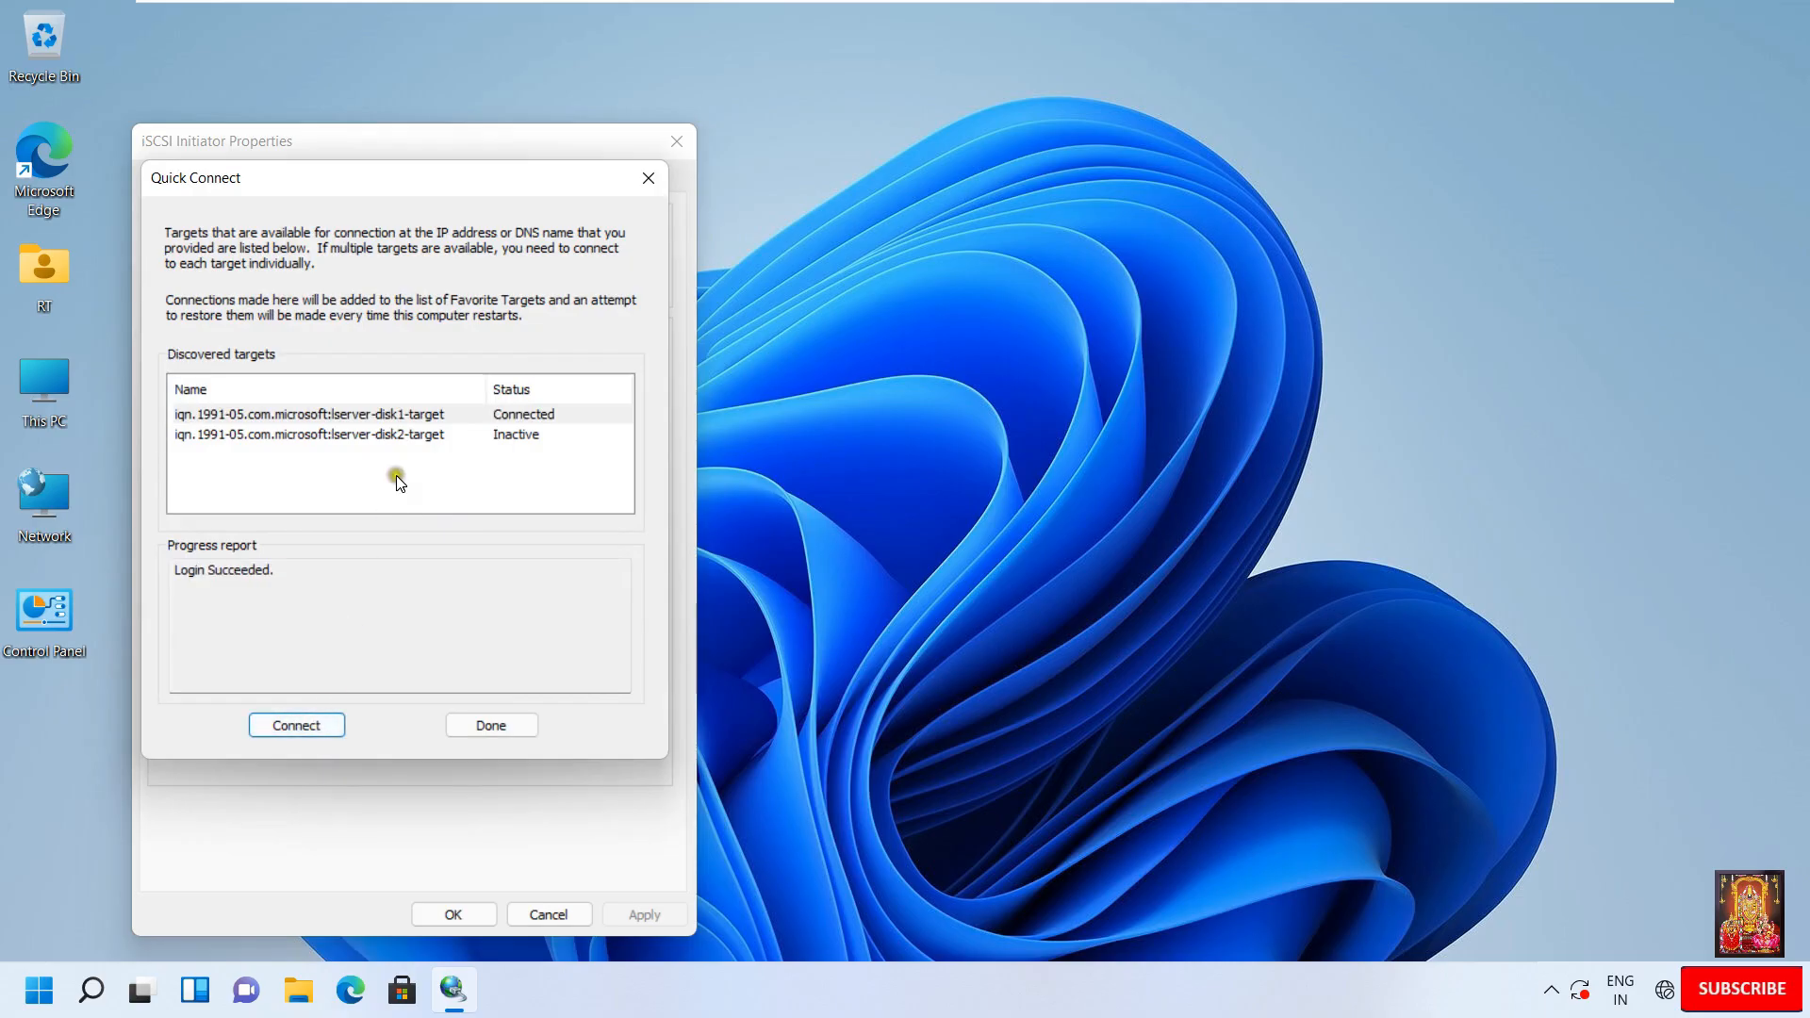
Connect the discovered disk2-target as well and finish the Quick Connect dialog.
click(377, 436)
click(320, 726)
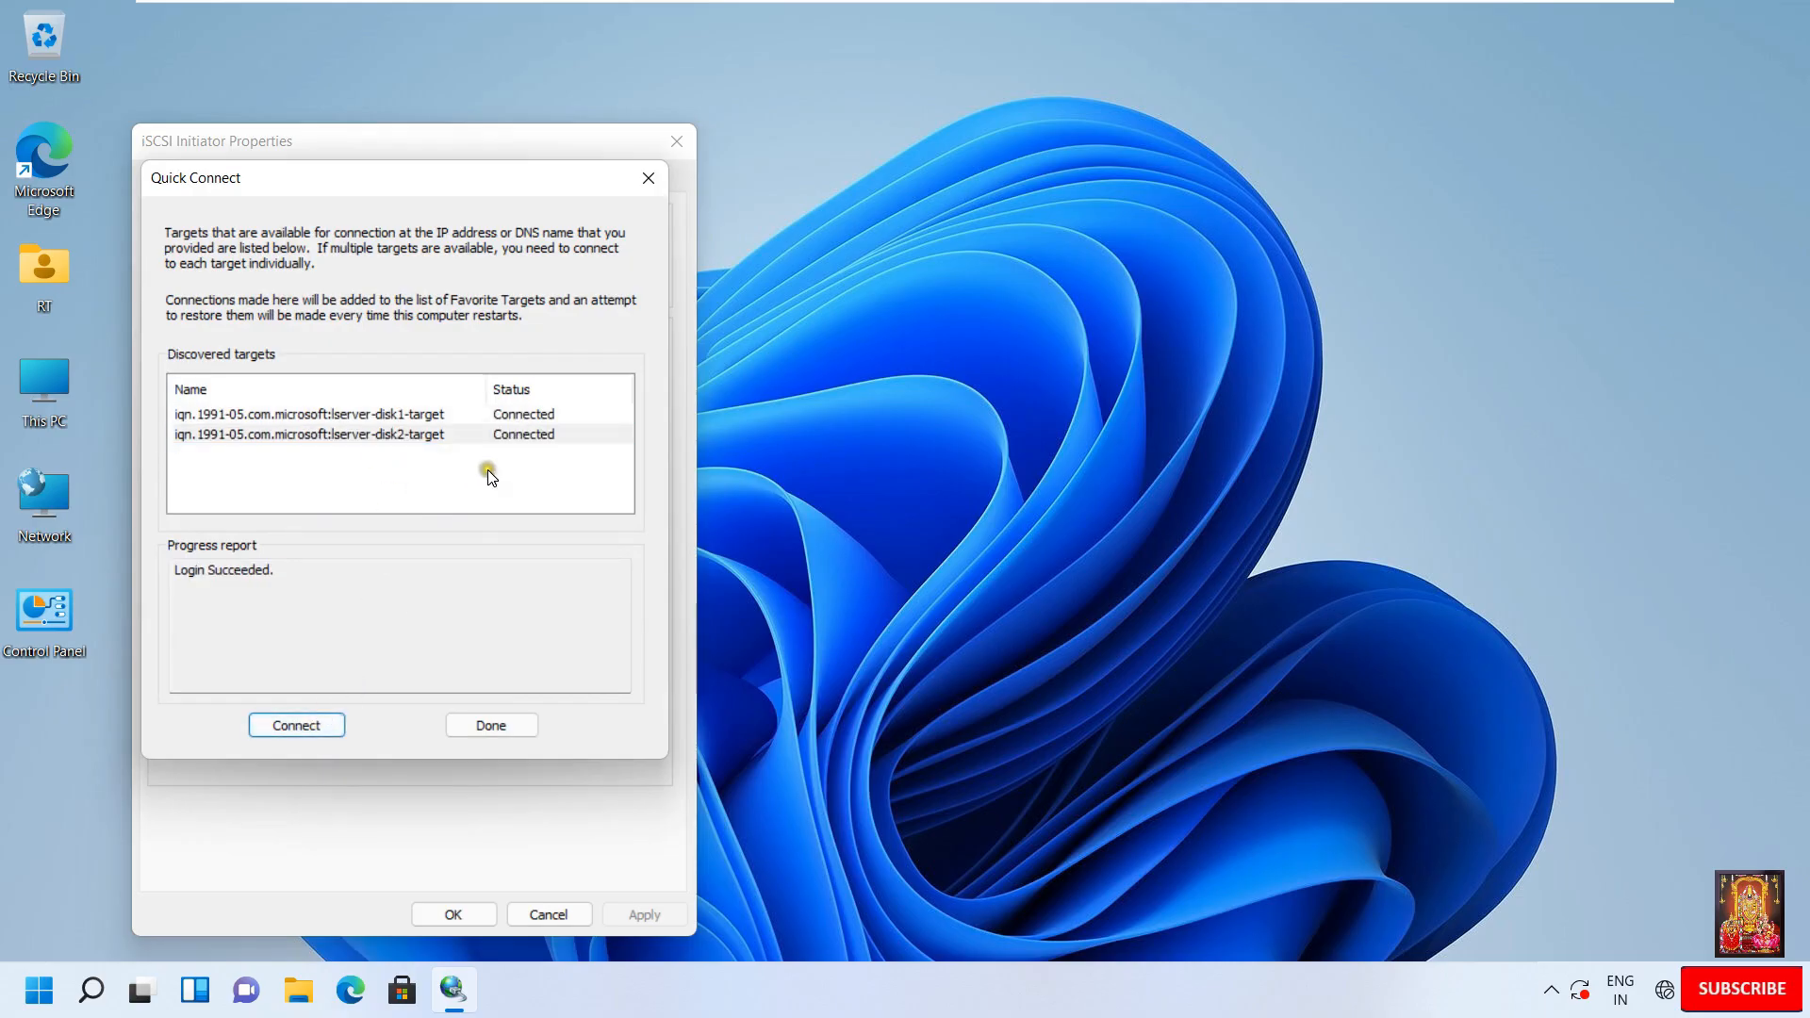
click(491, 725)
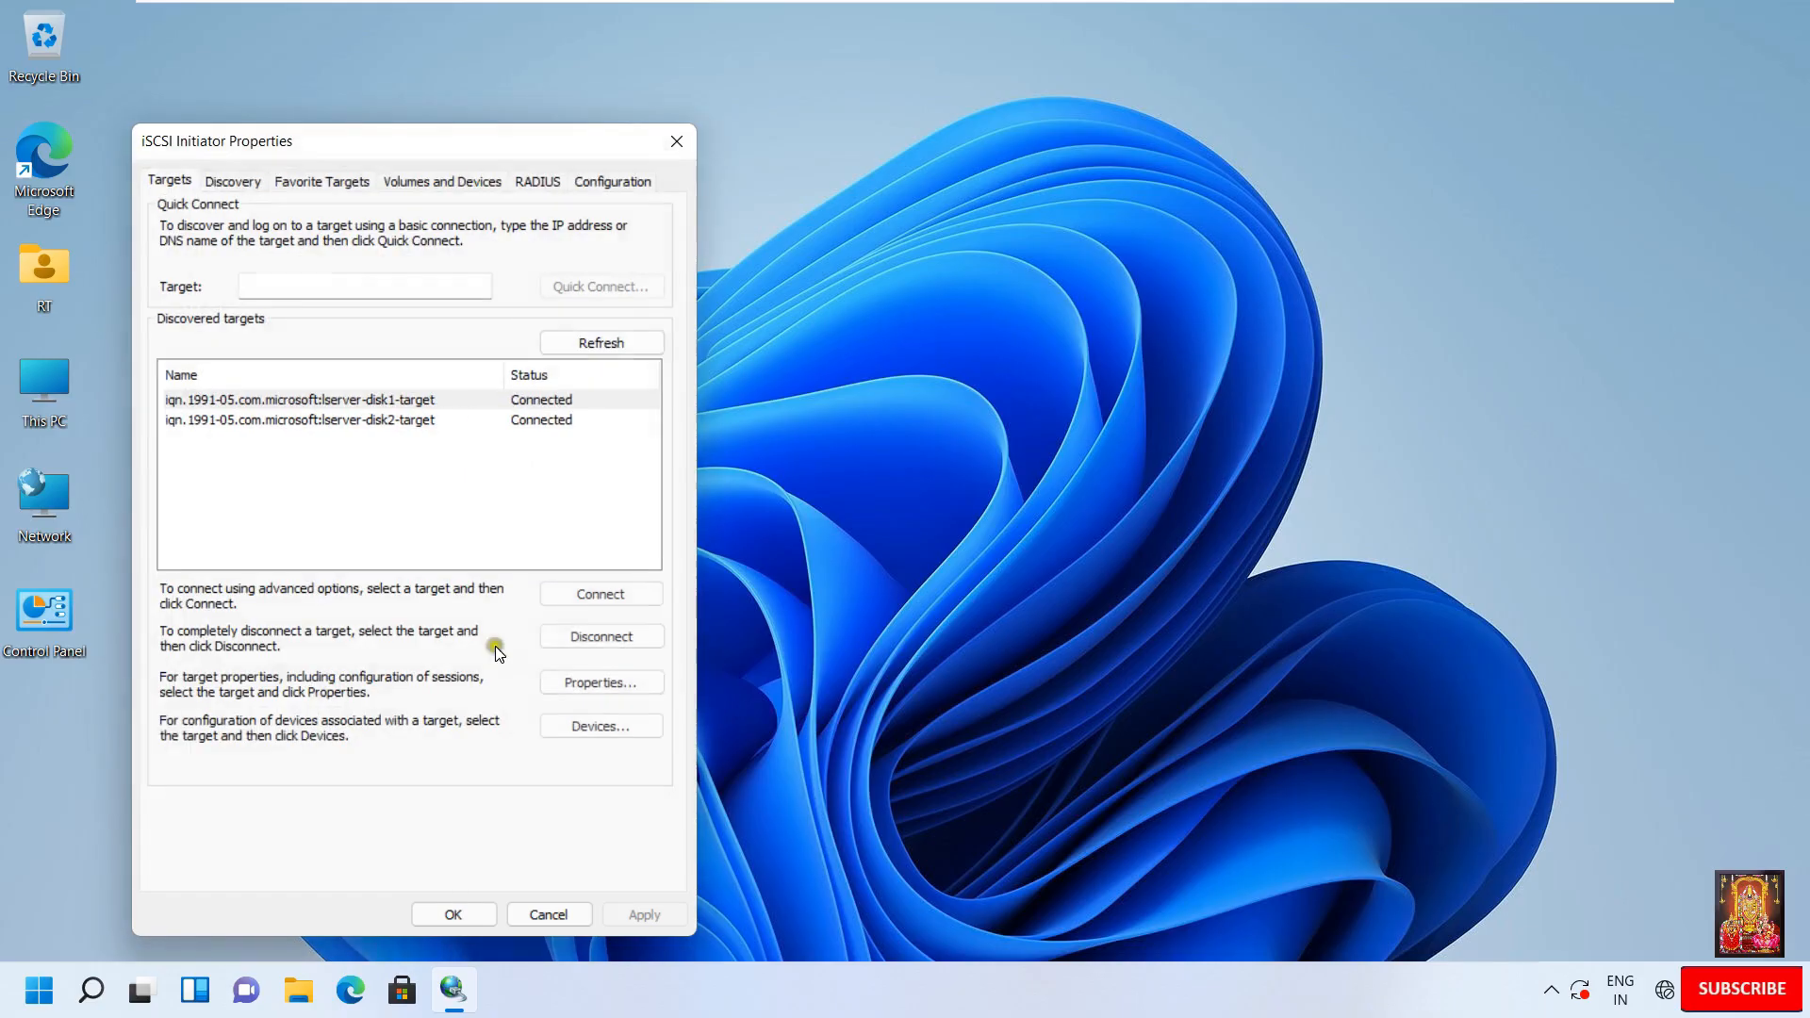
Auto-configure the available iSCSI volumes and devices, check both entries in the volume list, and accept the initiator properties.
click(429, 181)
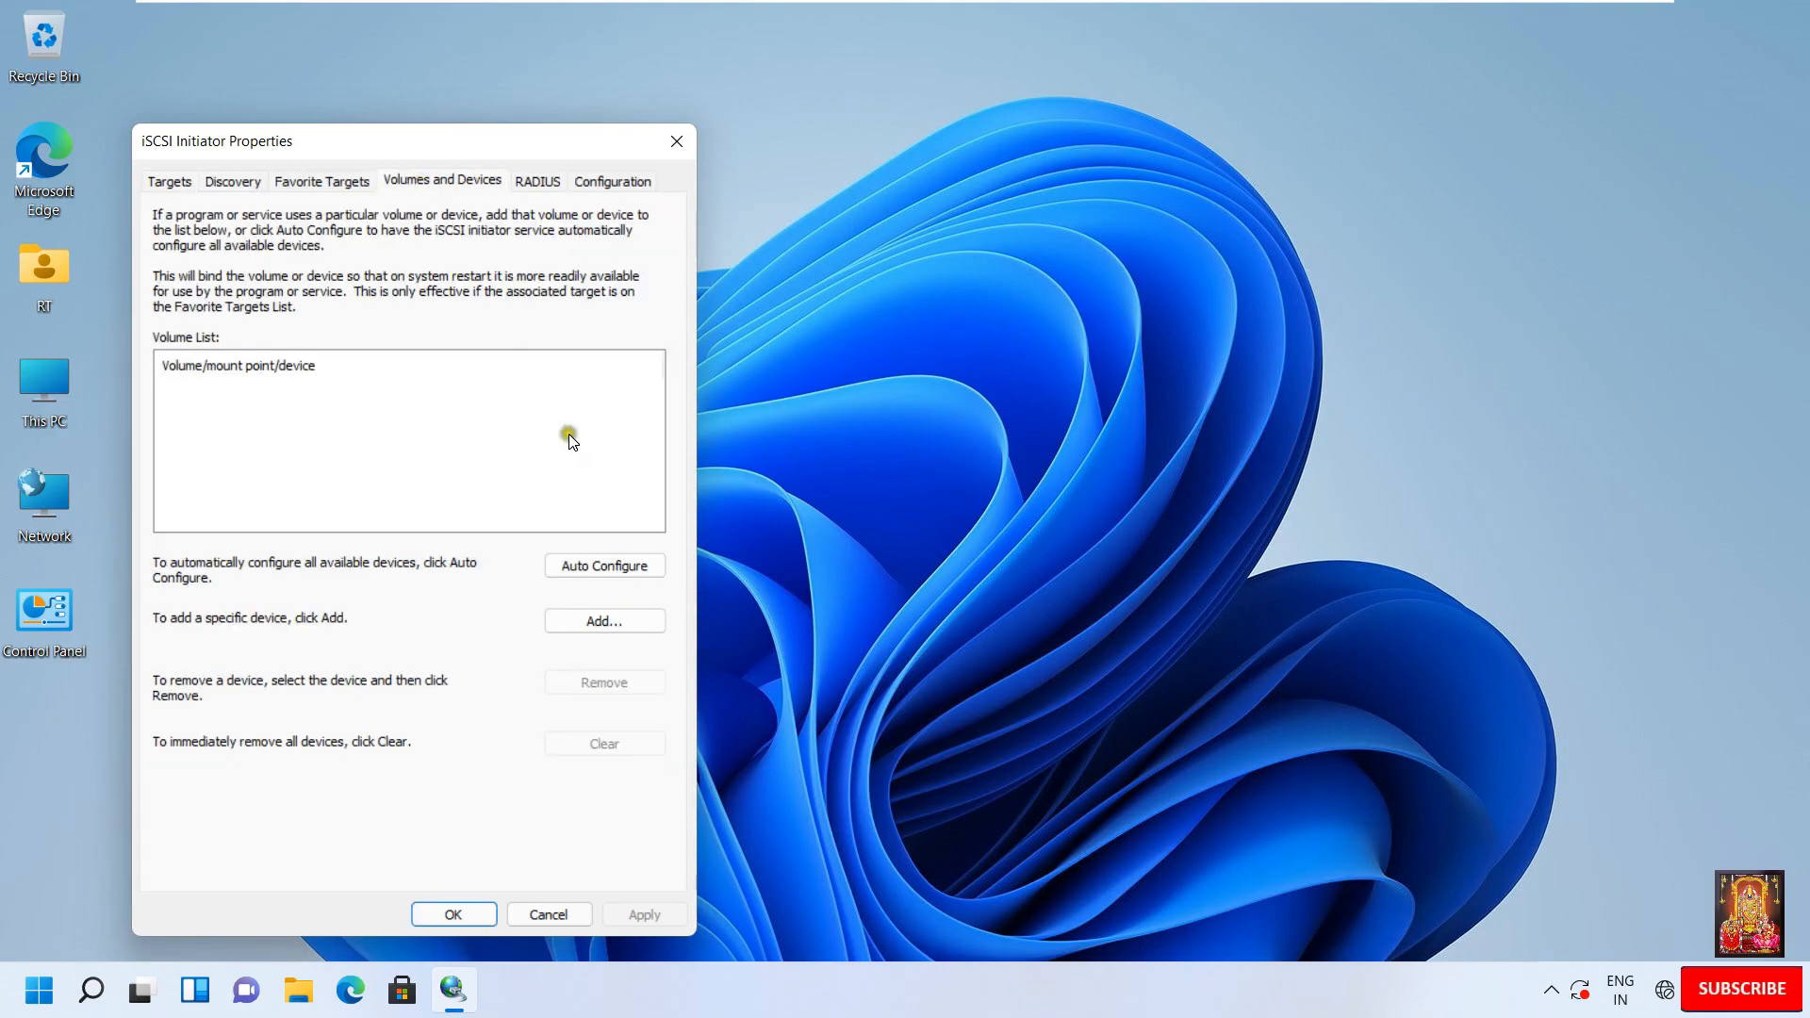
click(613, 568)
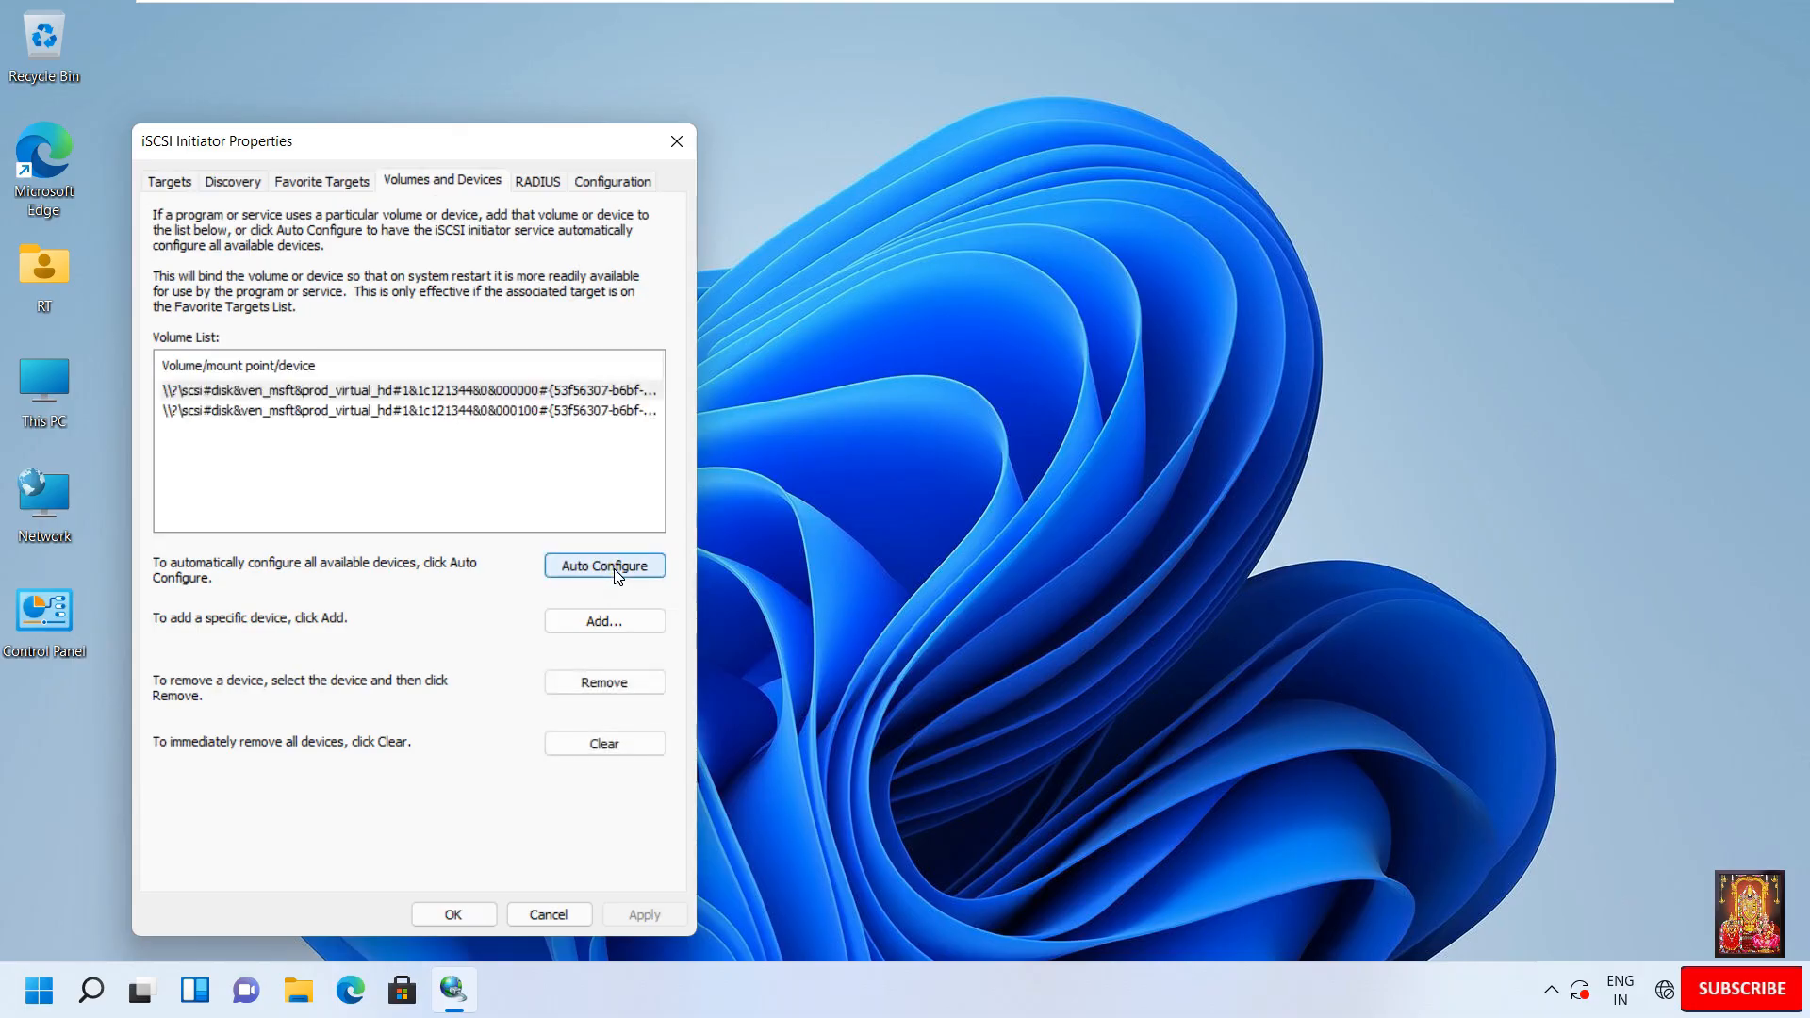
click(494, 394)
click(492, 413)
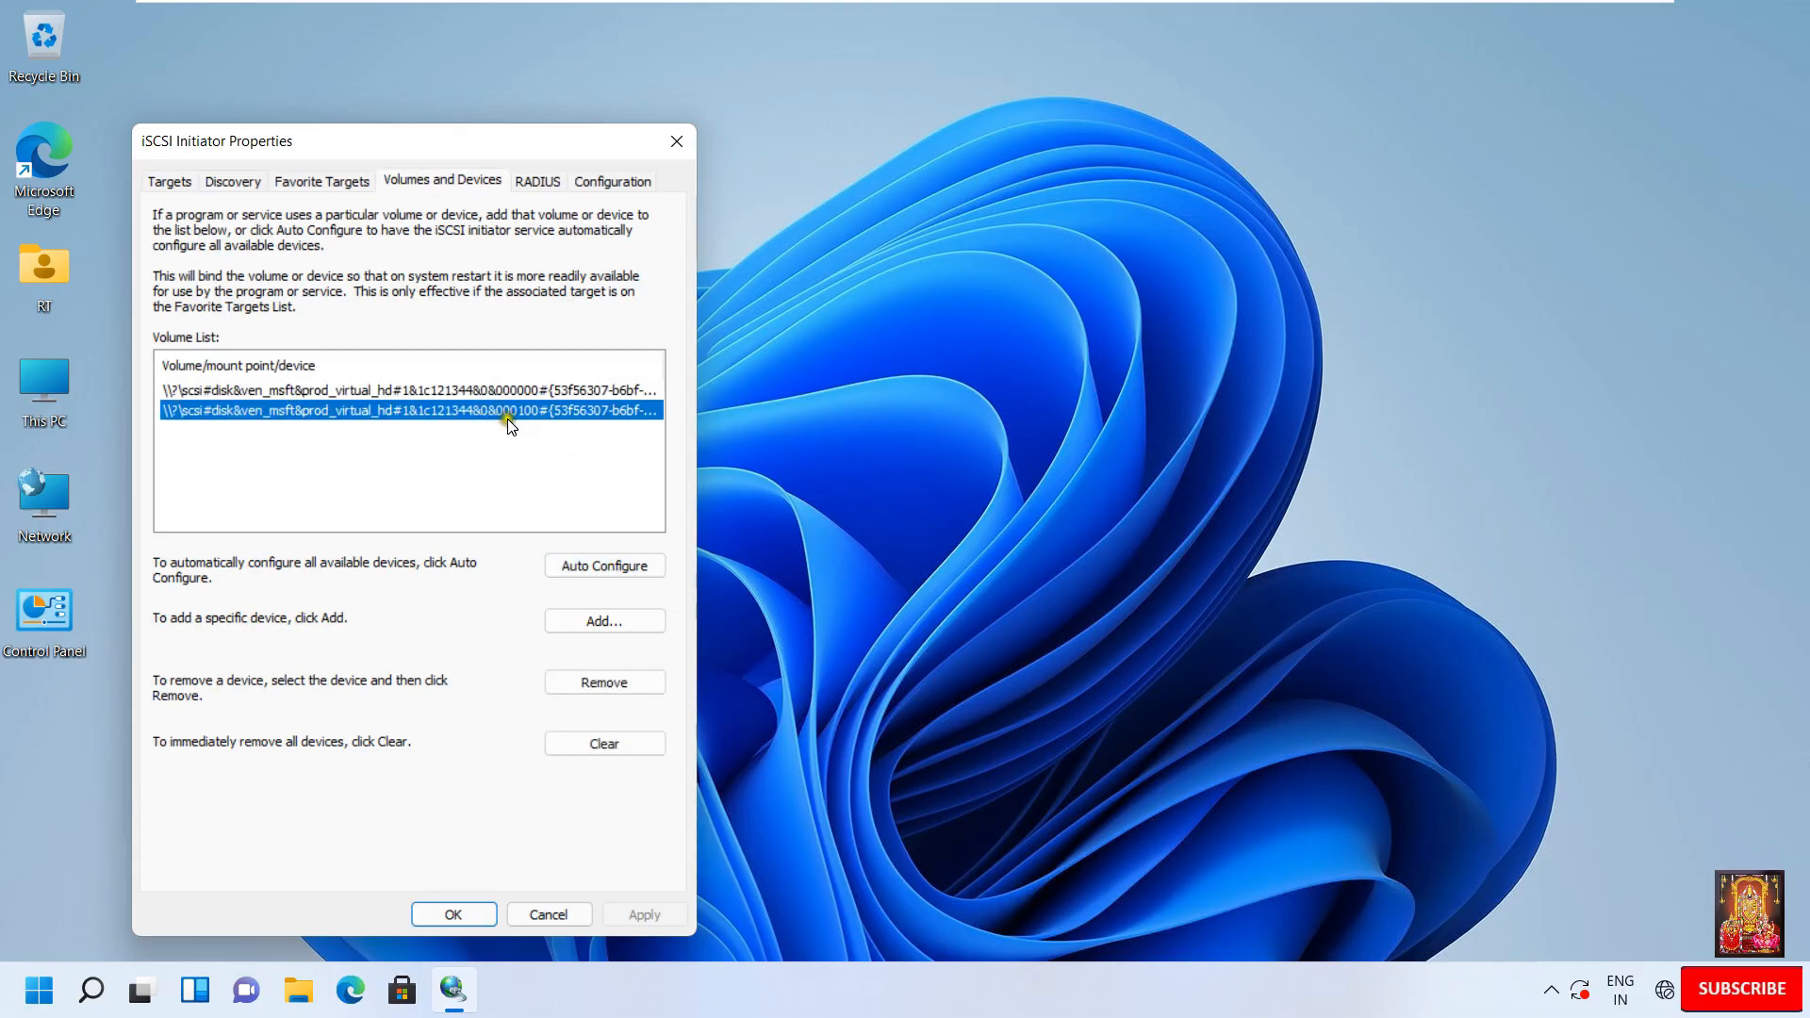
click(451, 917)
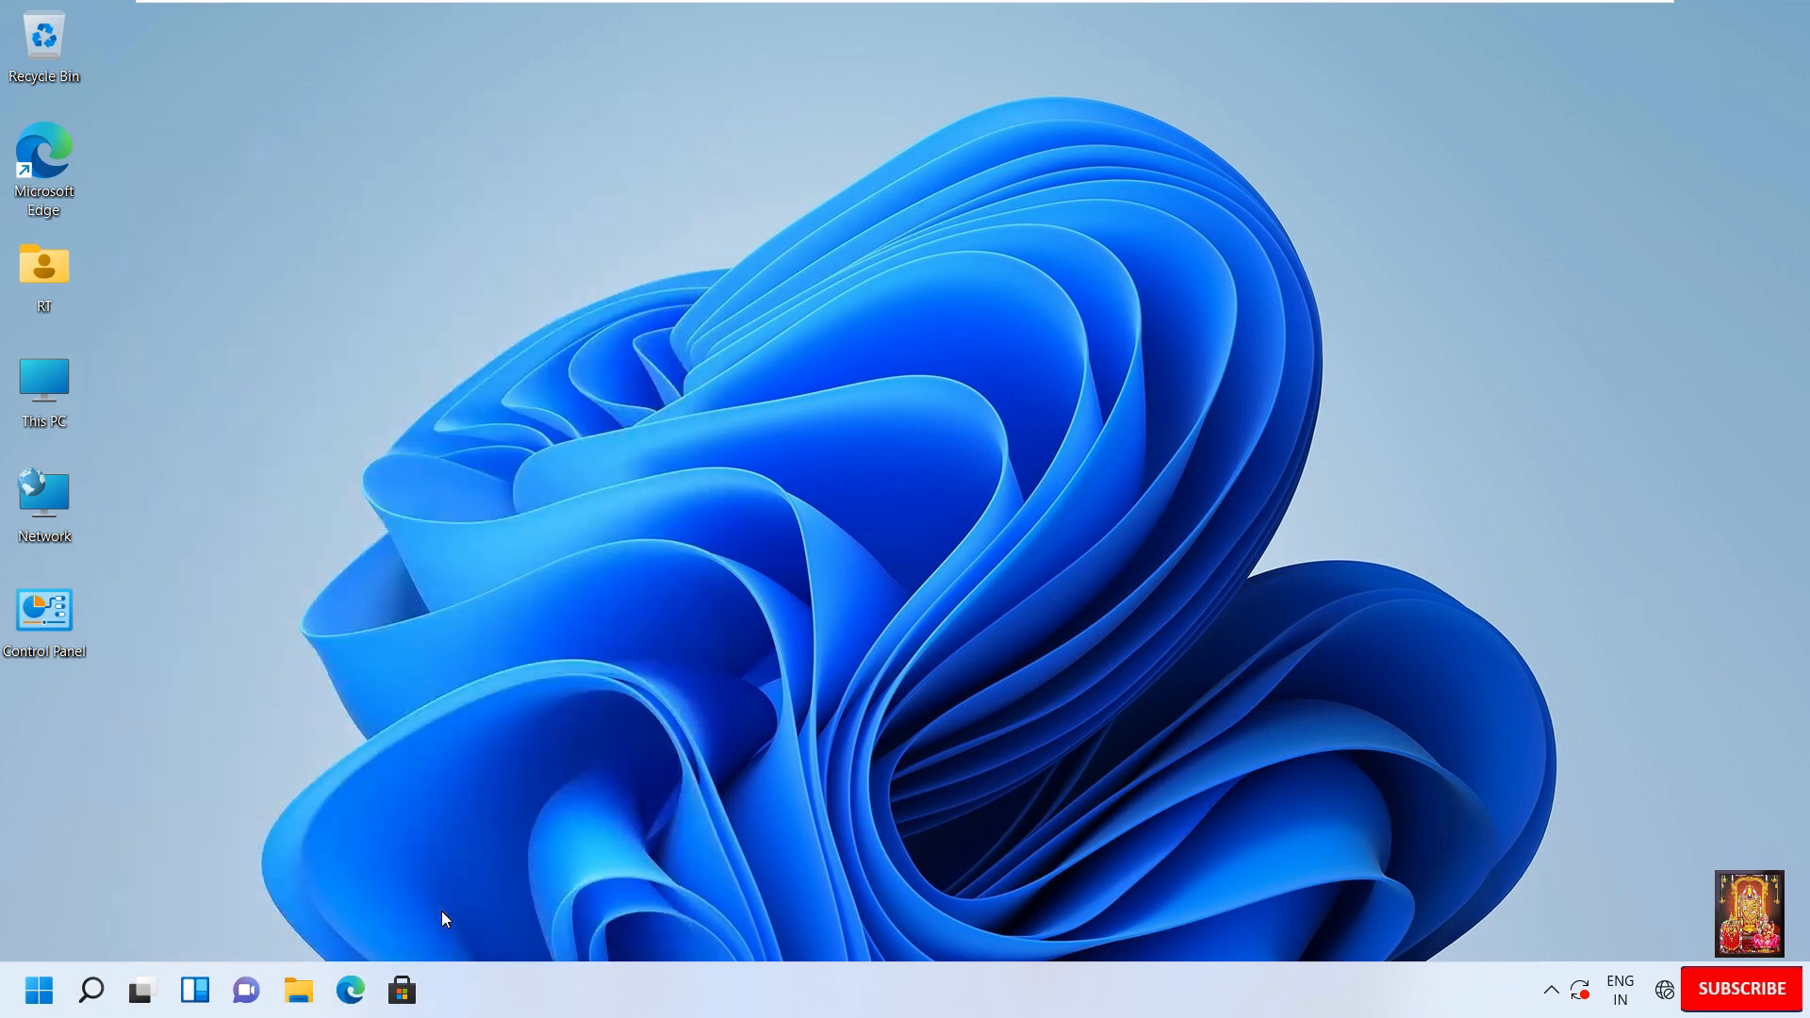
Open a Command Prompt and launch Disk Management by running diskmgmt.msc.
click(39, 990)
click(251, 150)
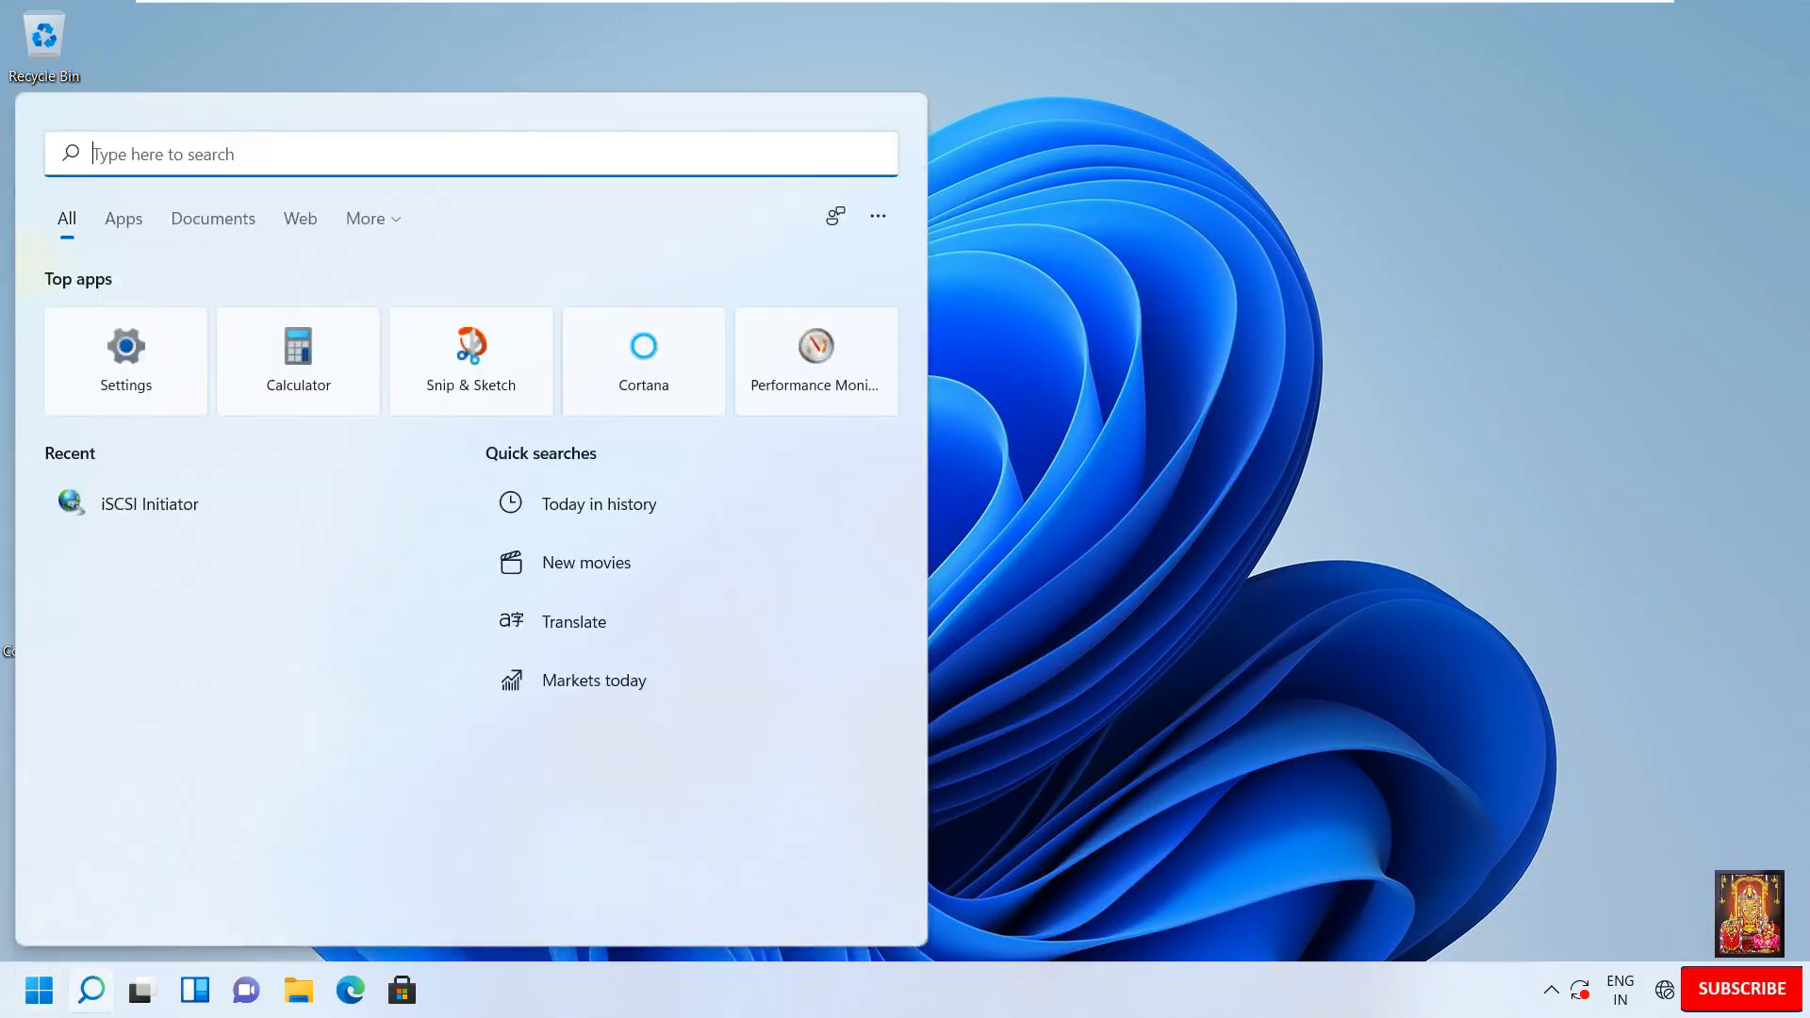
text(cmd)
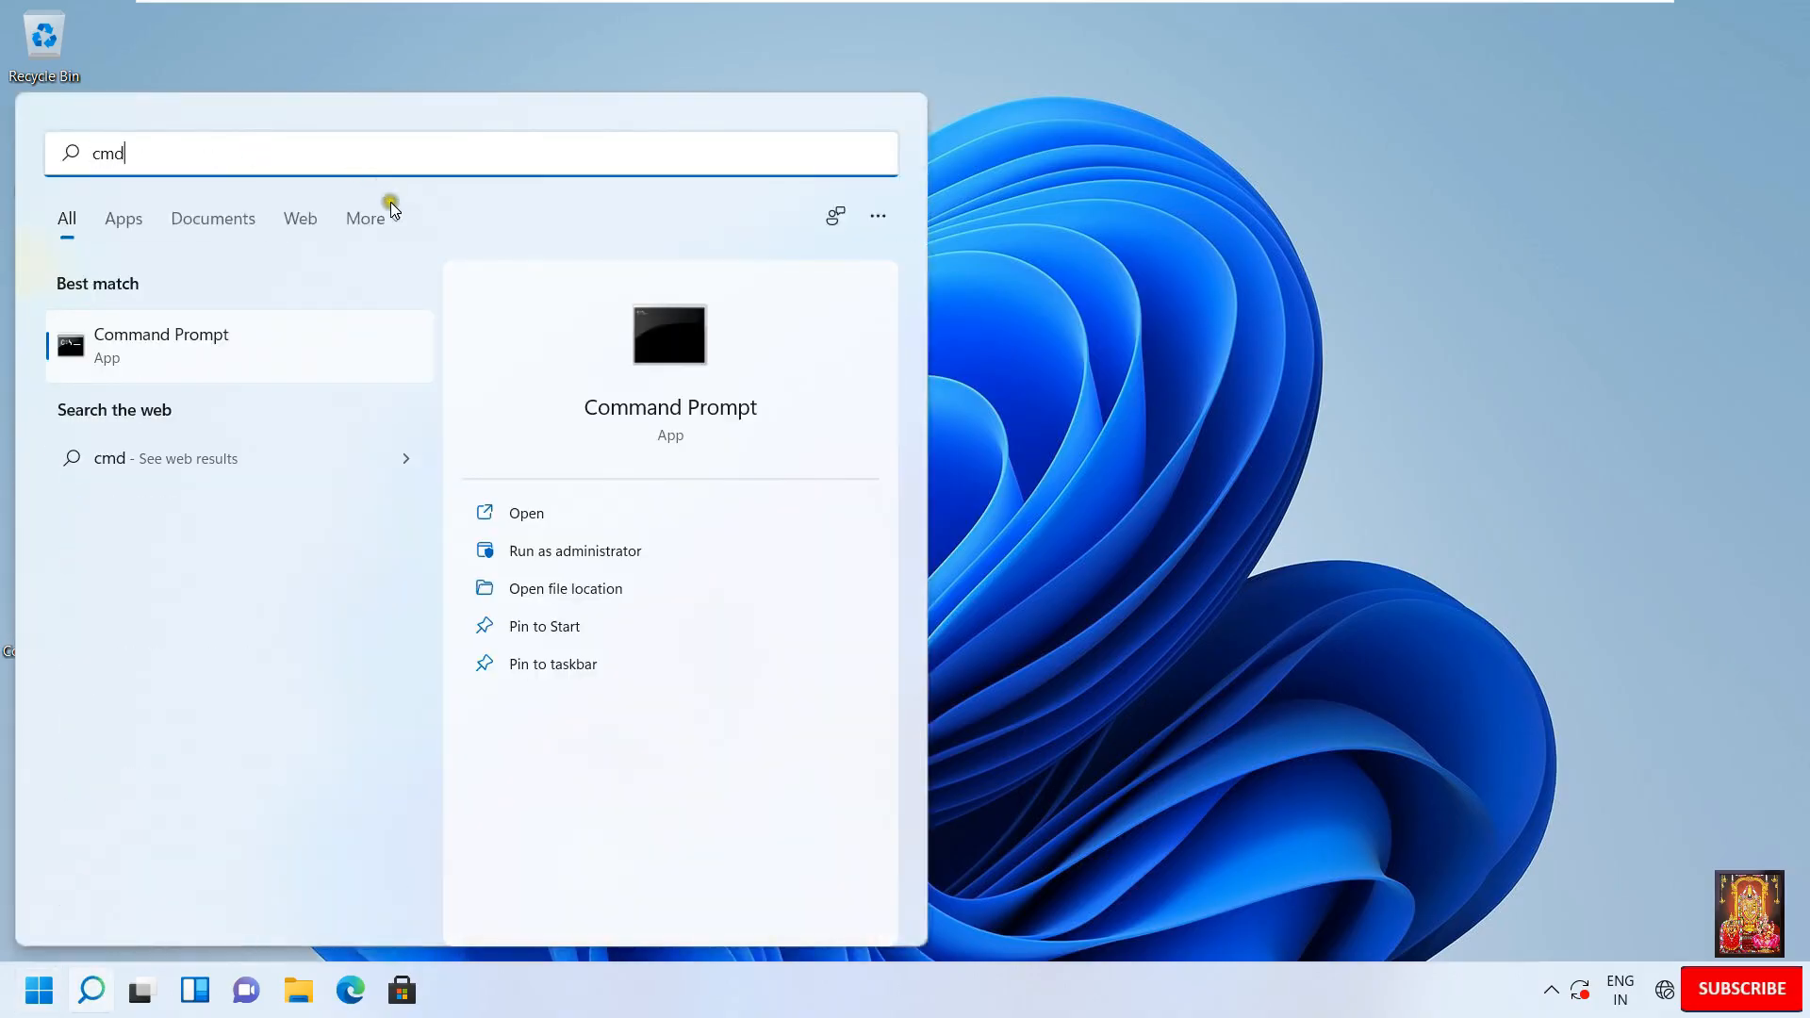
click(535, 512)
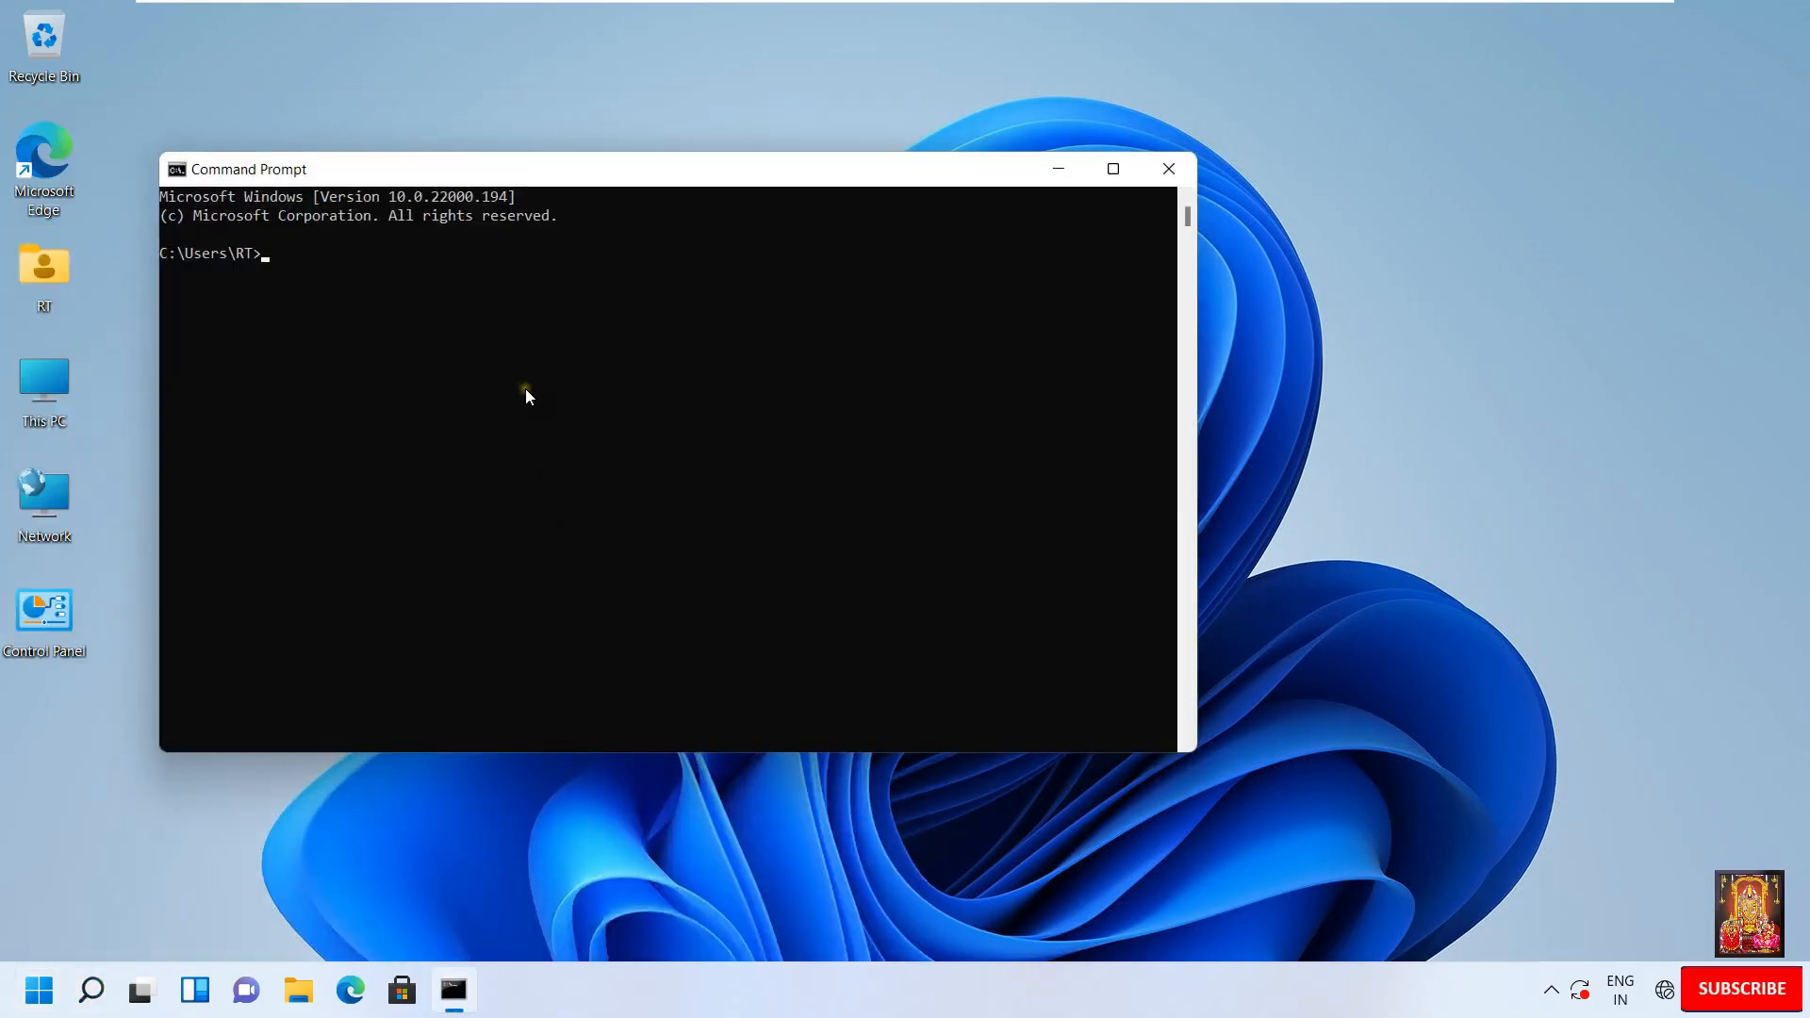
text(diskmgmt.msc)
key(Return)
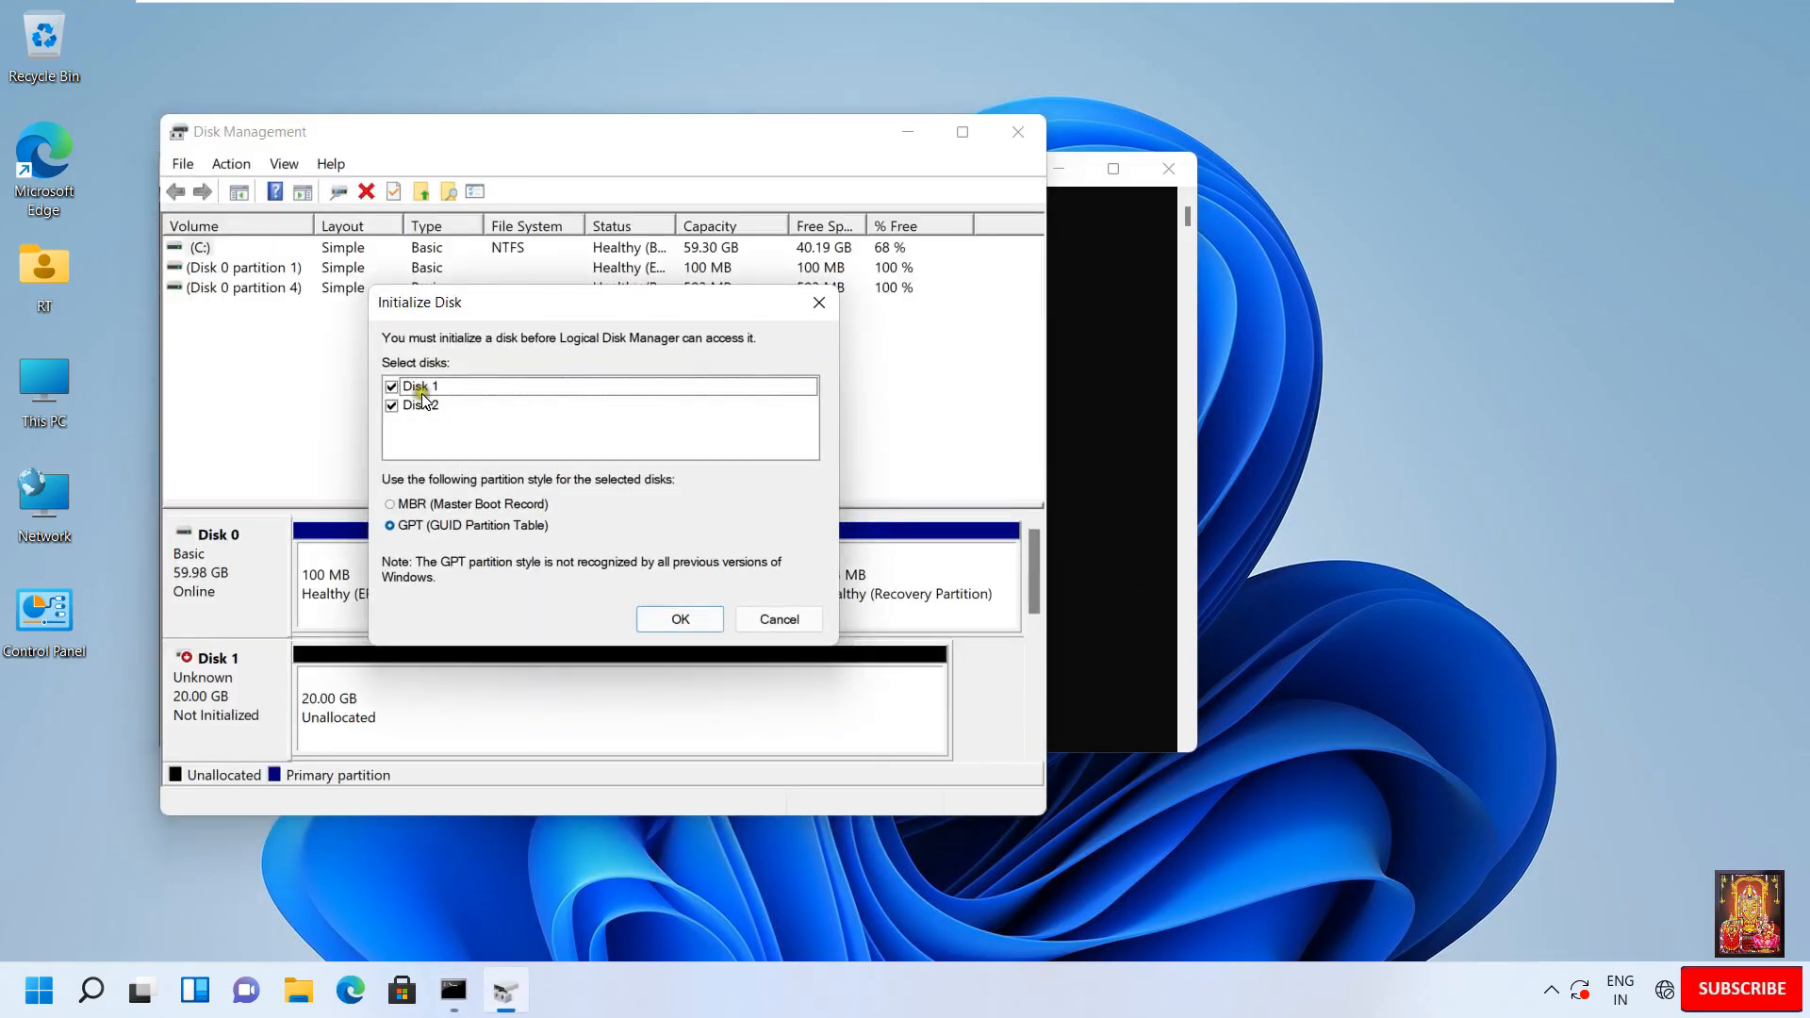
Initialize Disk 1 and Disk 2 with the GPT partition style, then maximize Disk Management to inspect their unallocated space.
click(672, 620)
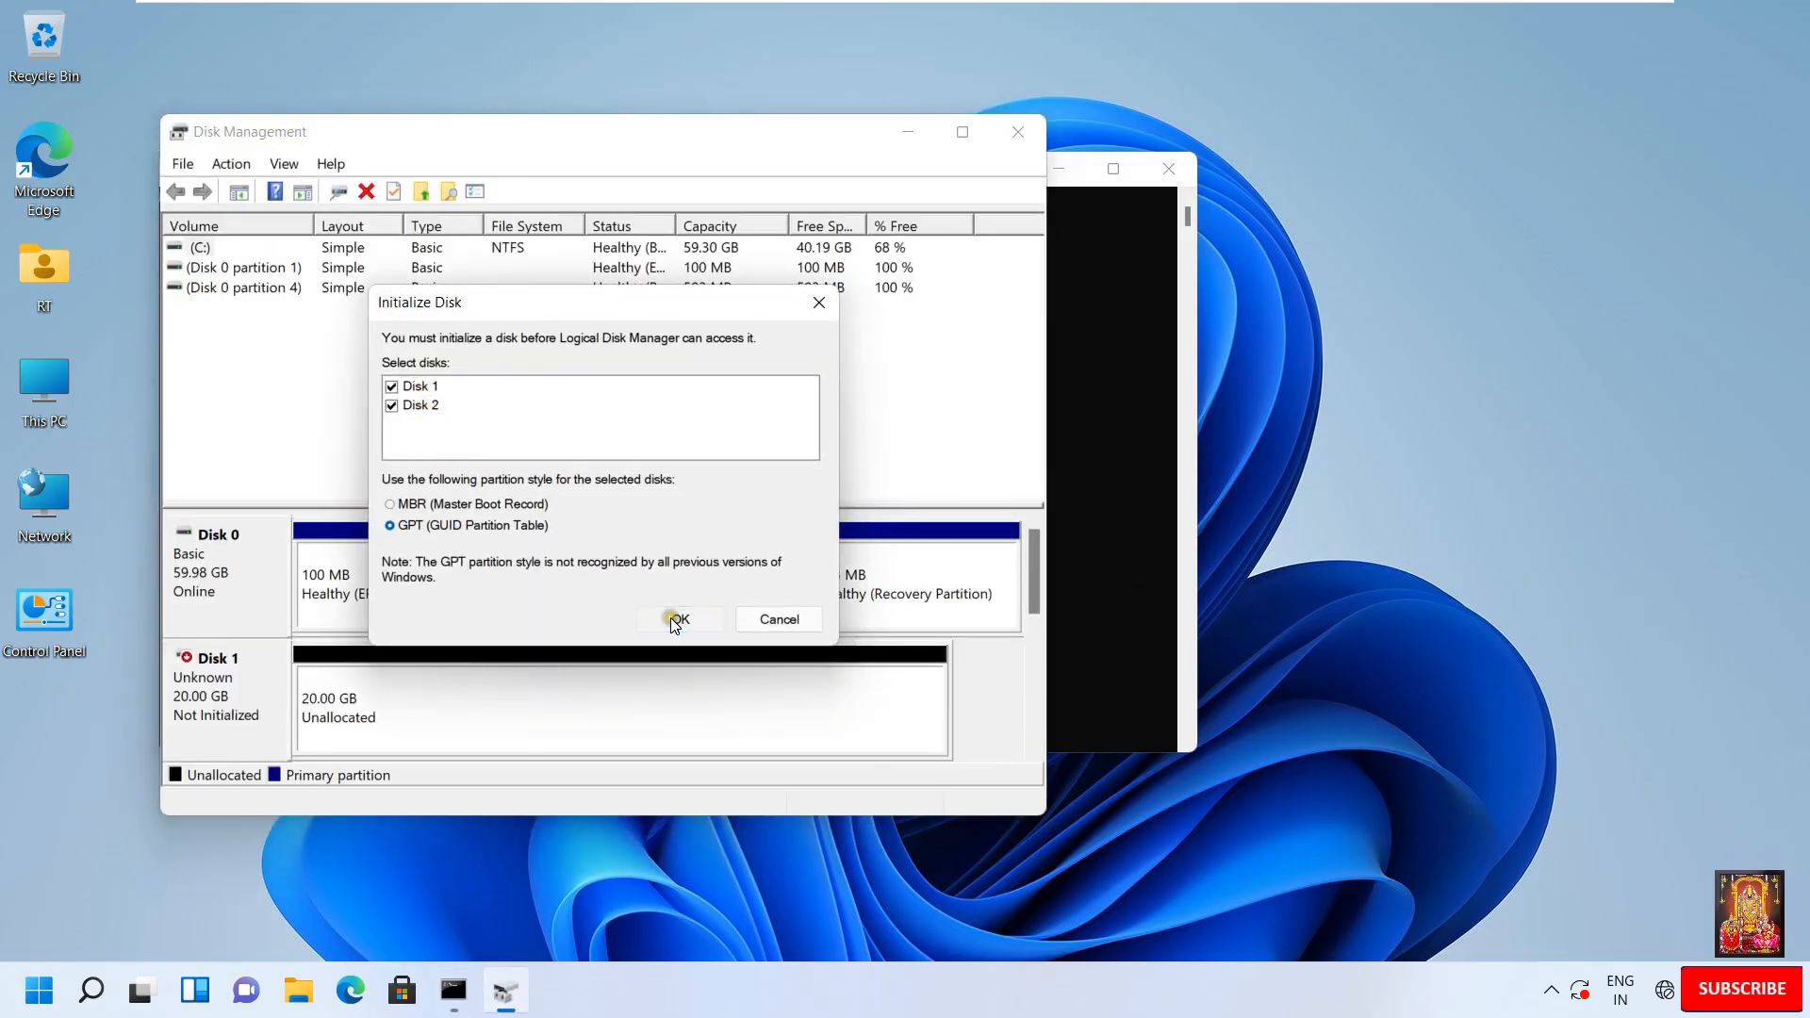
click(962, 132)
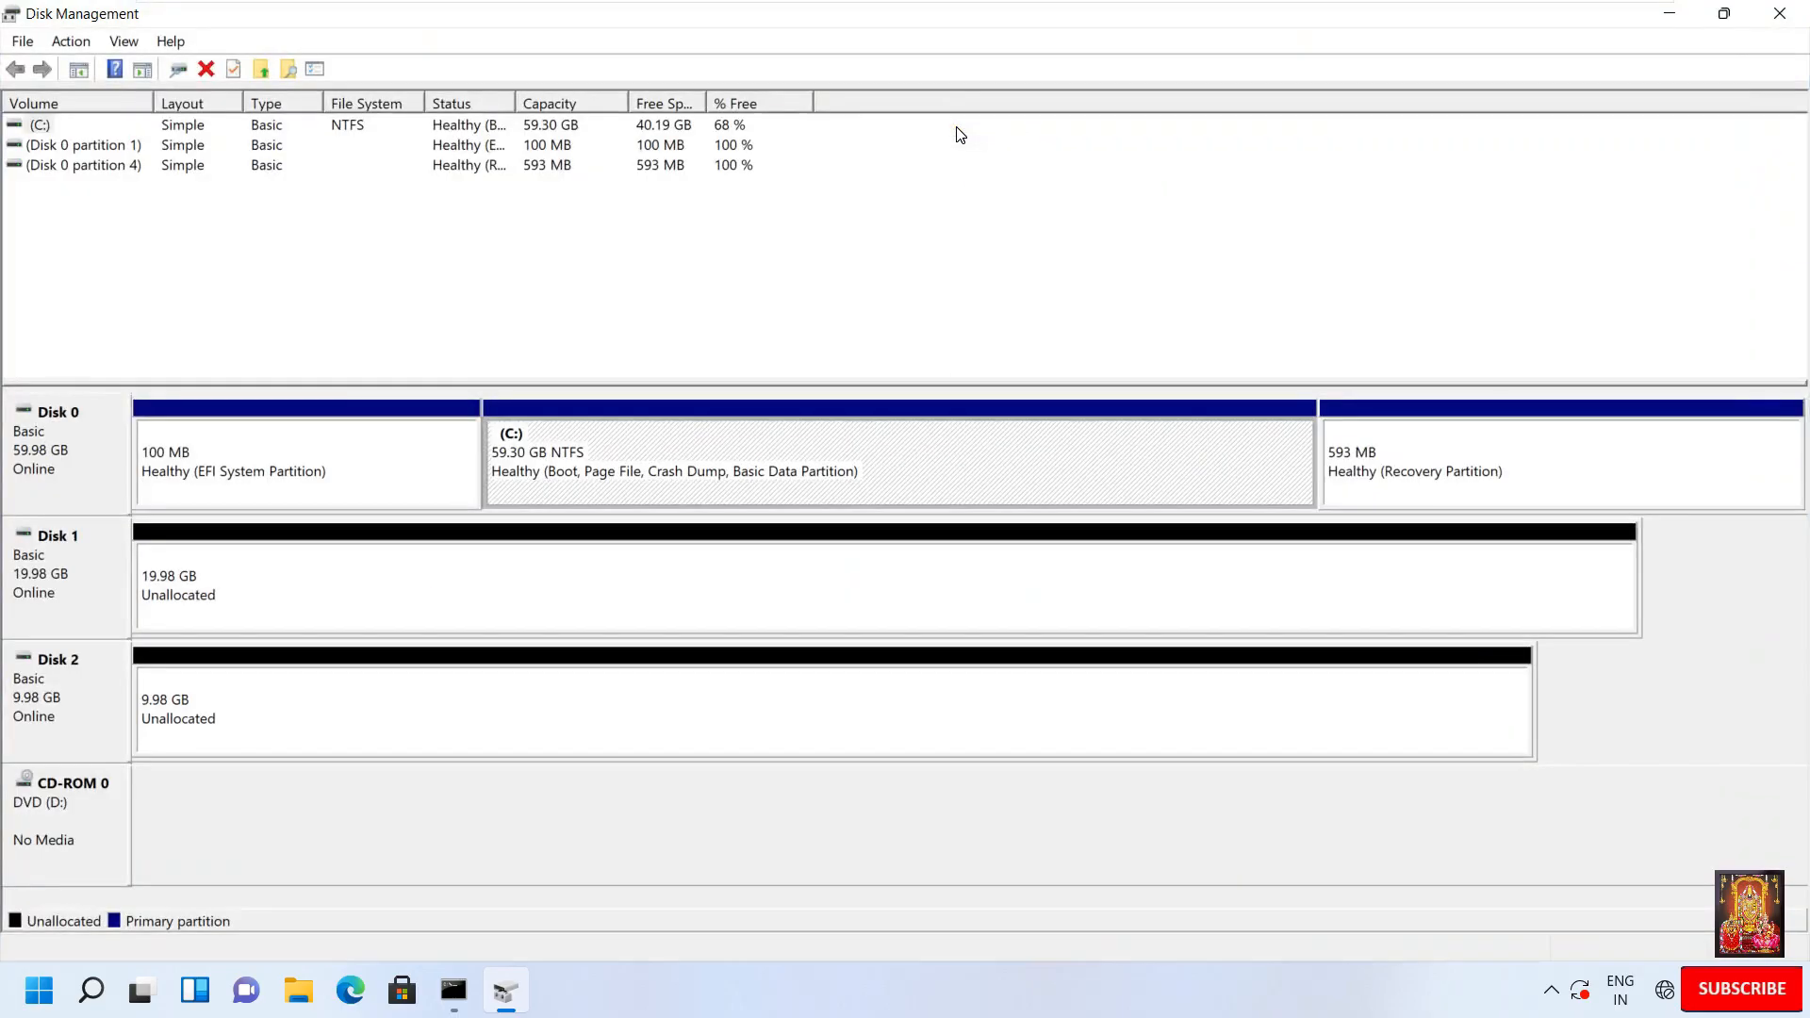
click(251, 590)
click(236, 686)
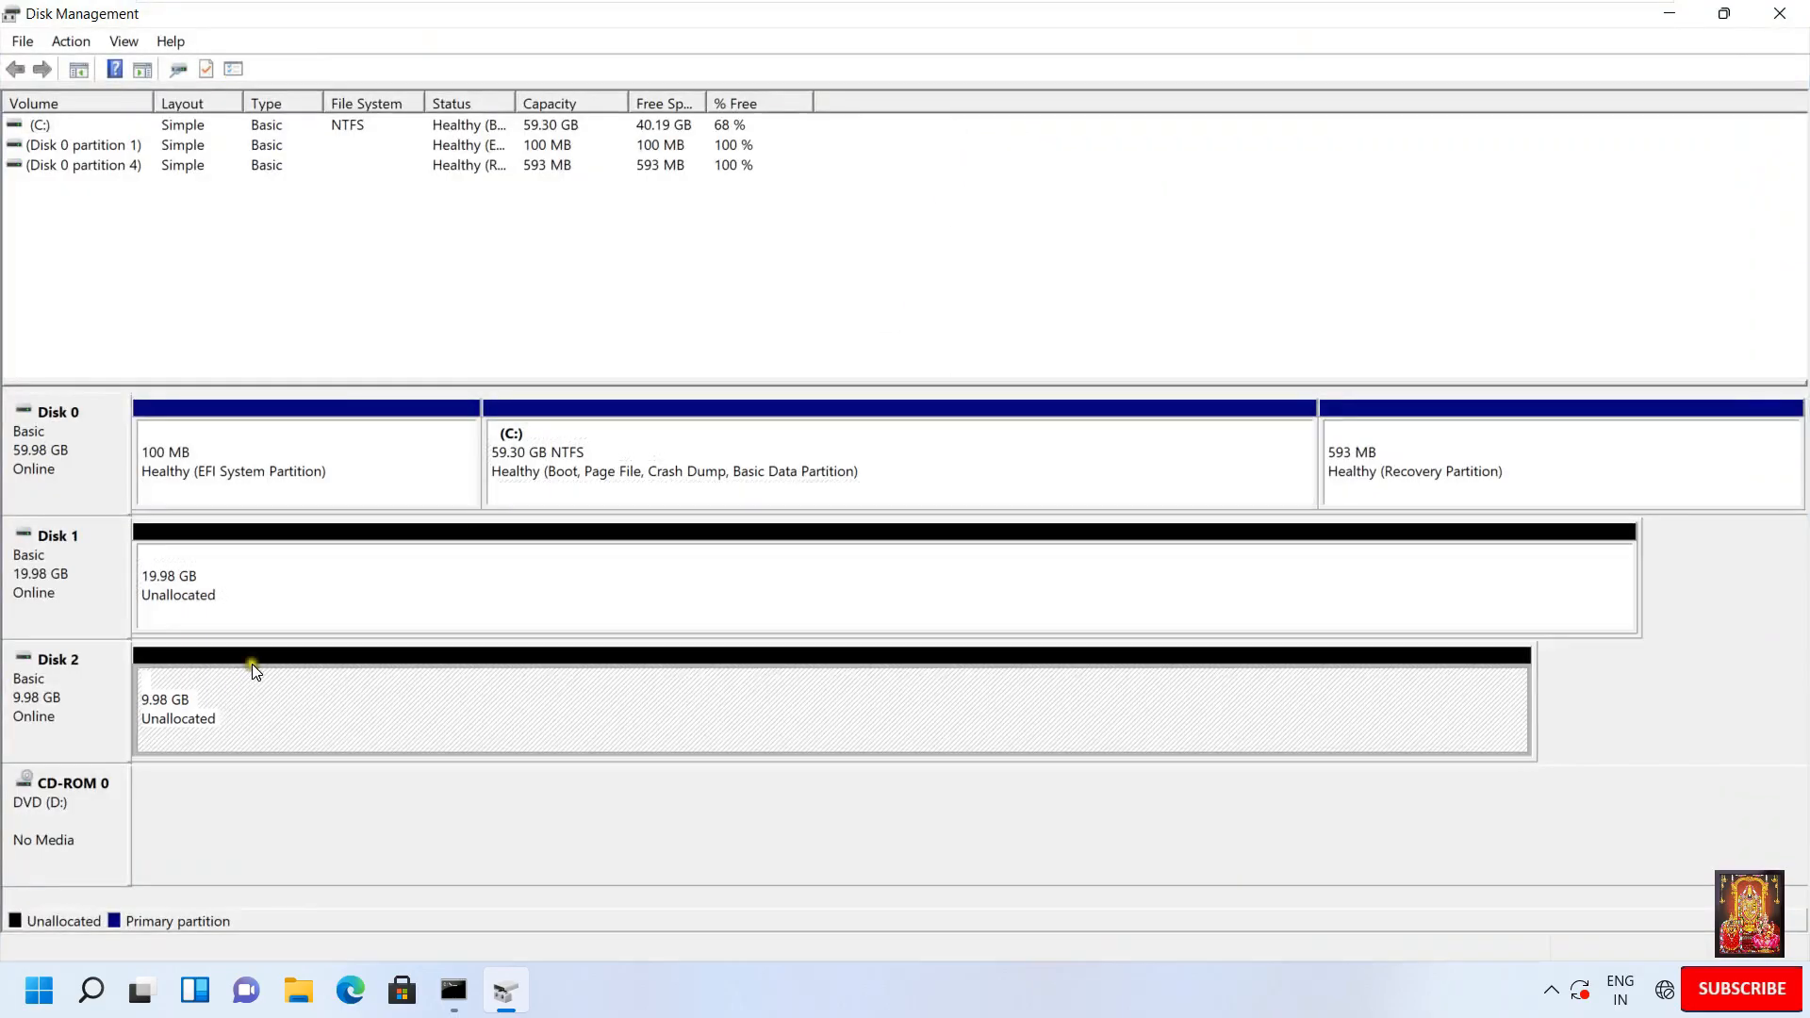
Create a simple NTFS volume on Disk 1 using the full 20462 MB, drive letter E and the default quick-format settings.
click(301, 567)
right_click(300, 568)
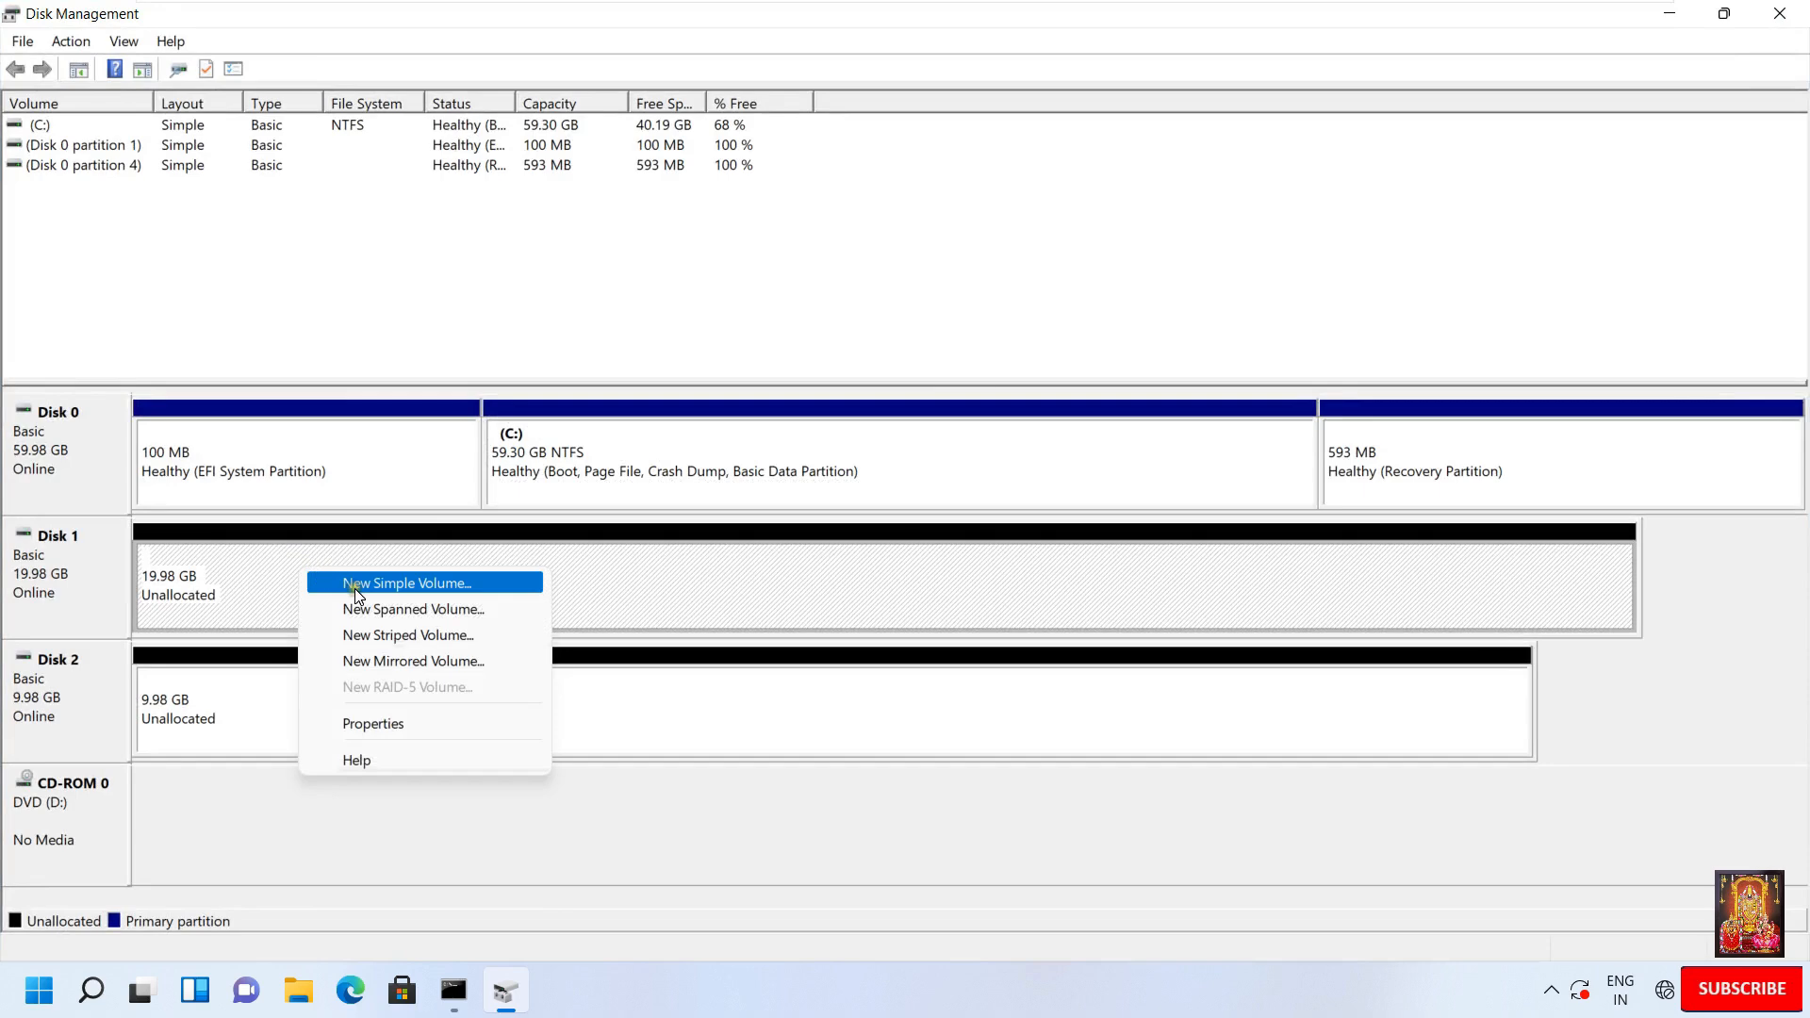
click(355, 583)
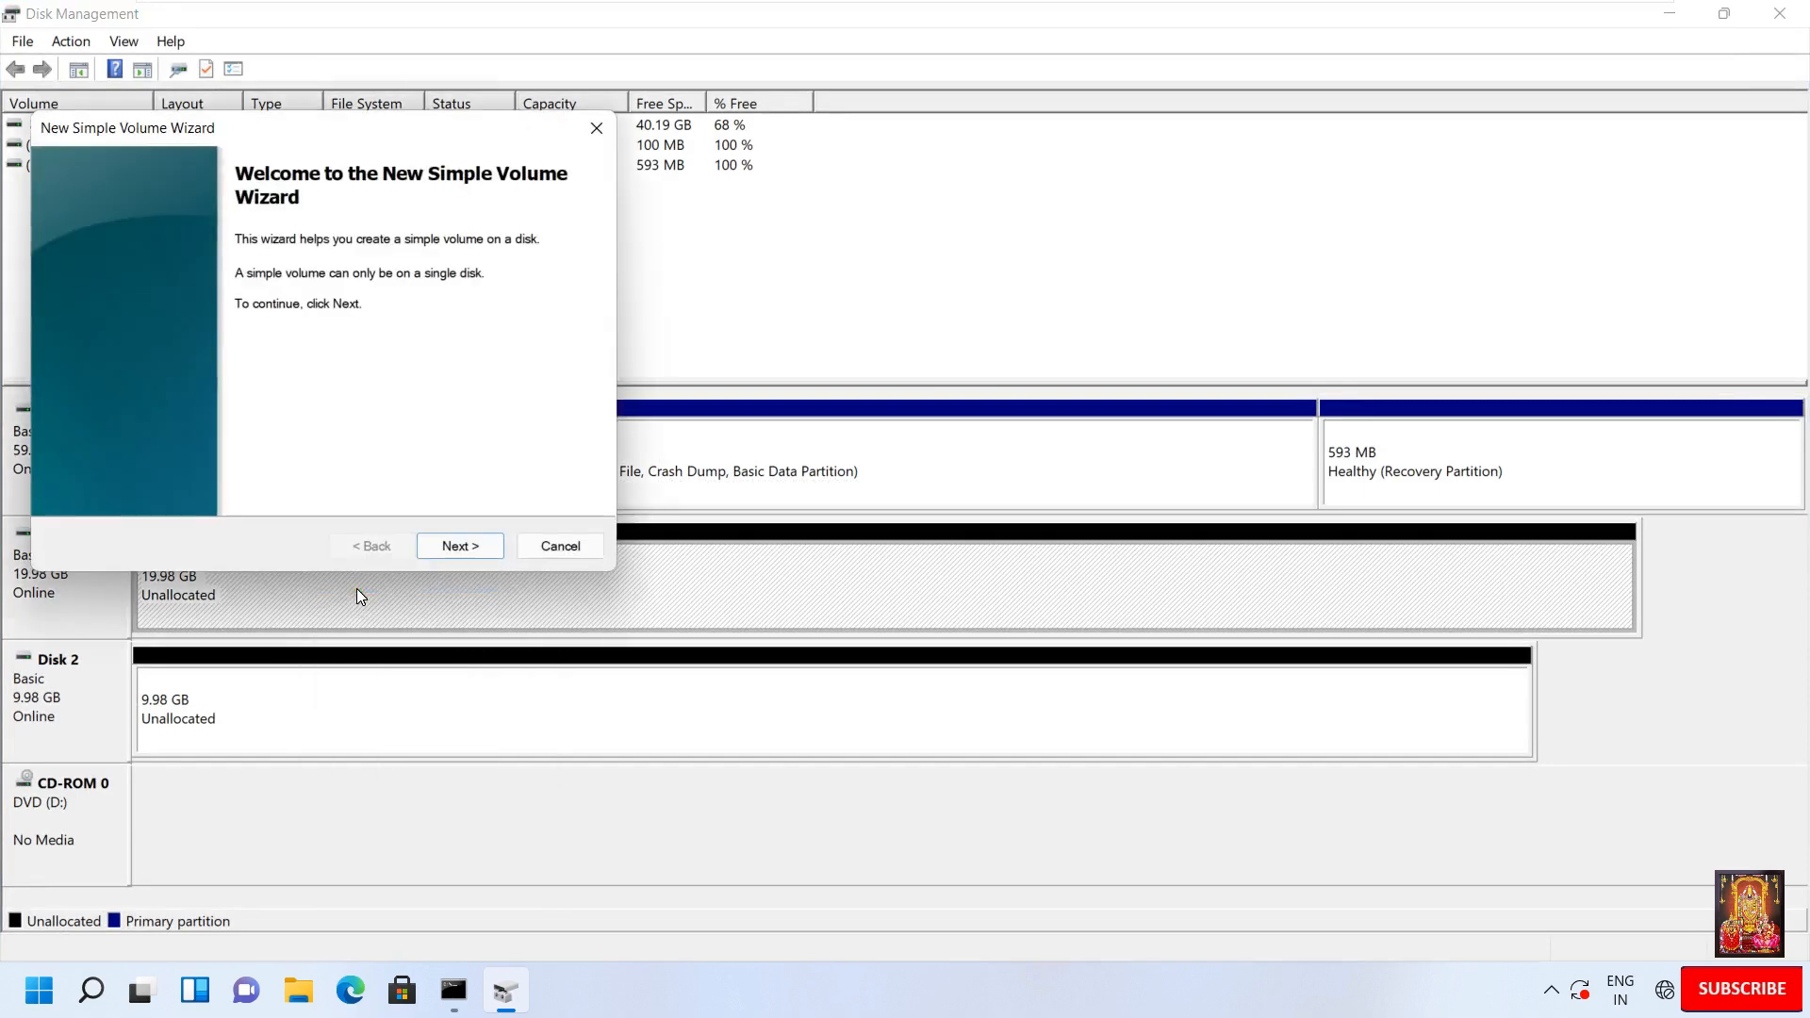
click(461, 545)
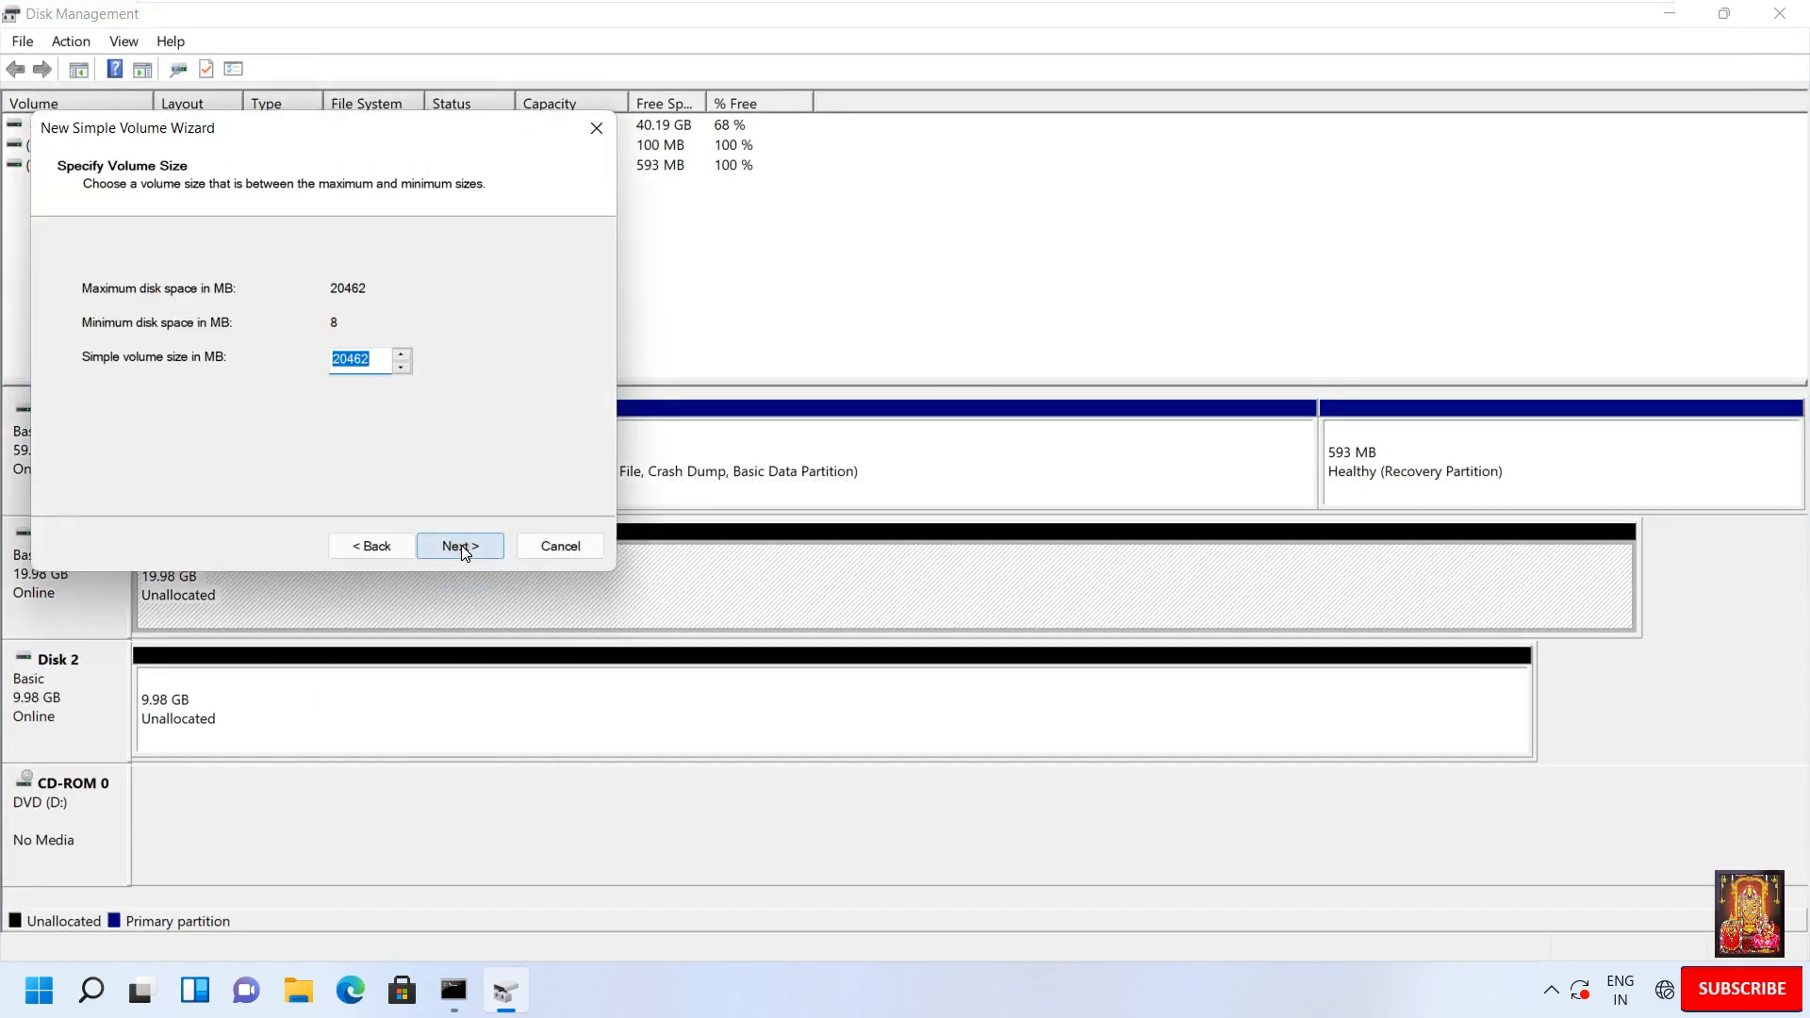
click(461, 545)
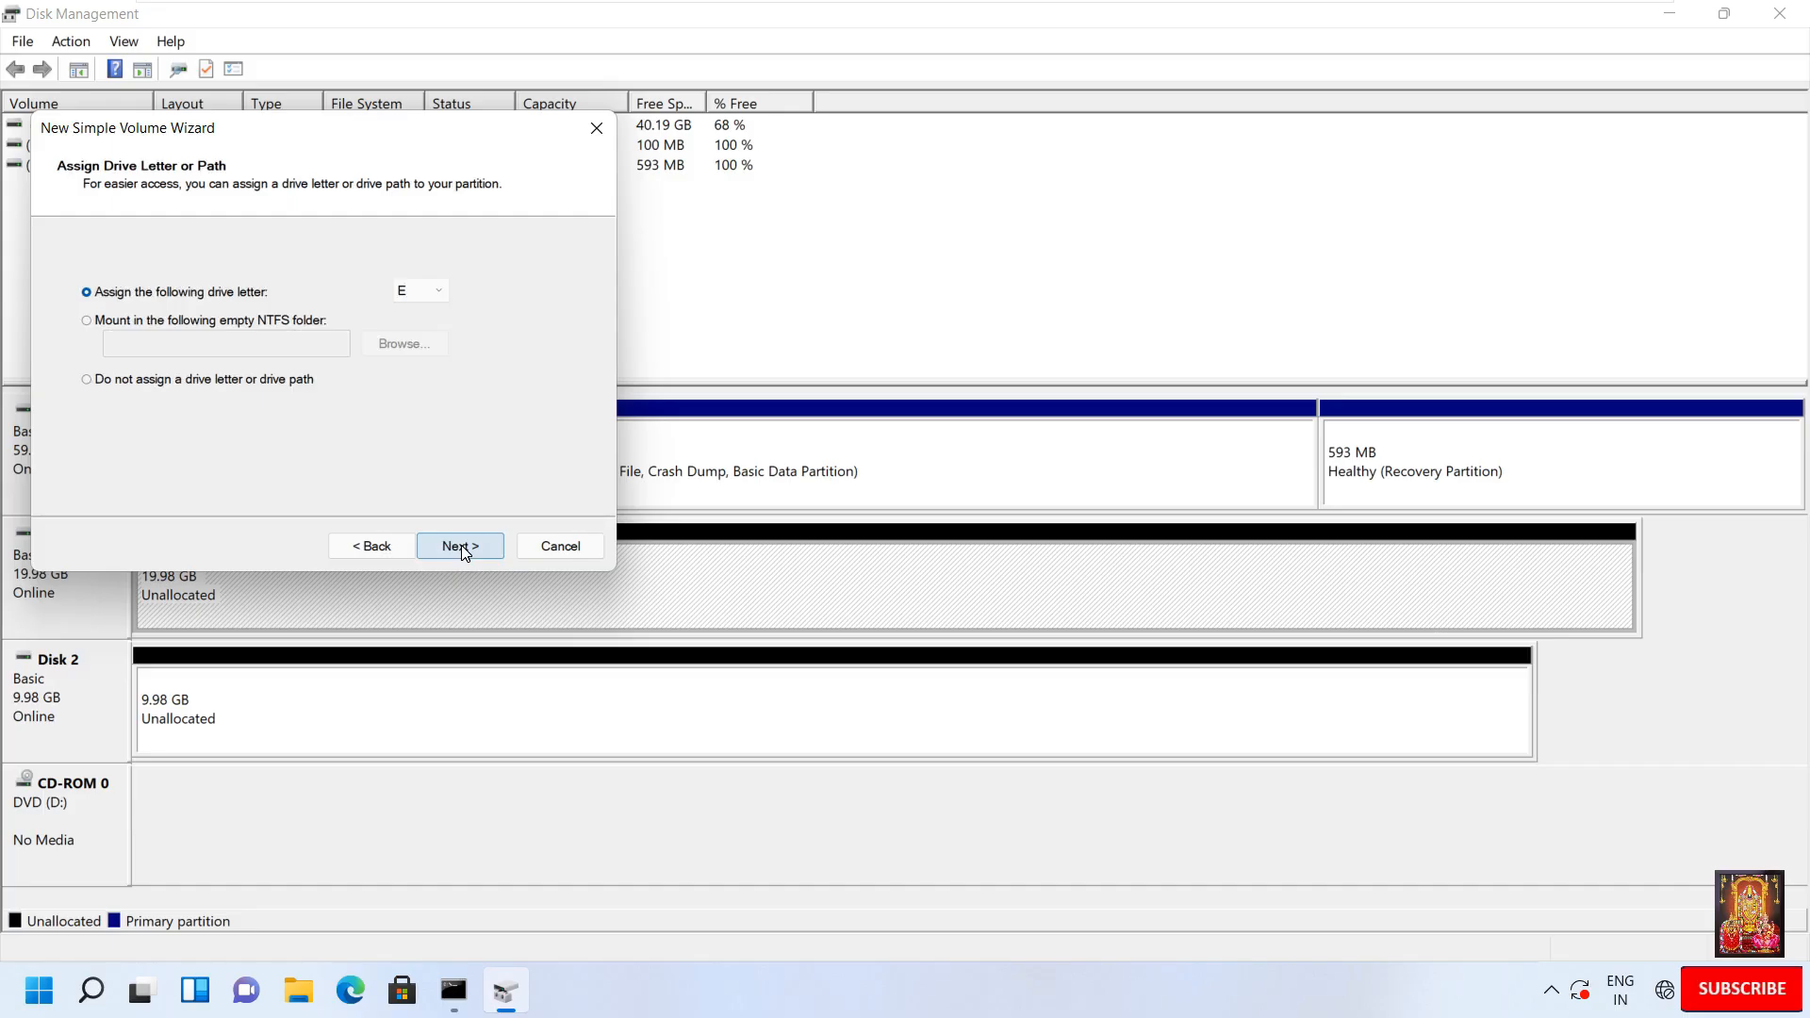
click(461, 546)
click(461, 546)
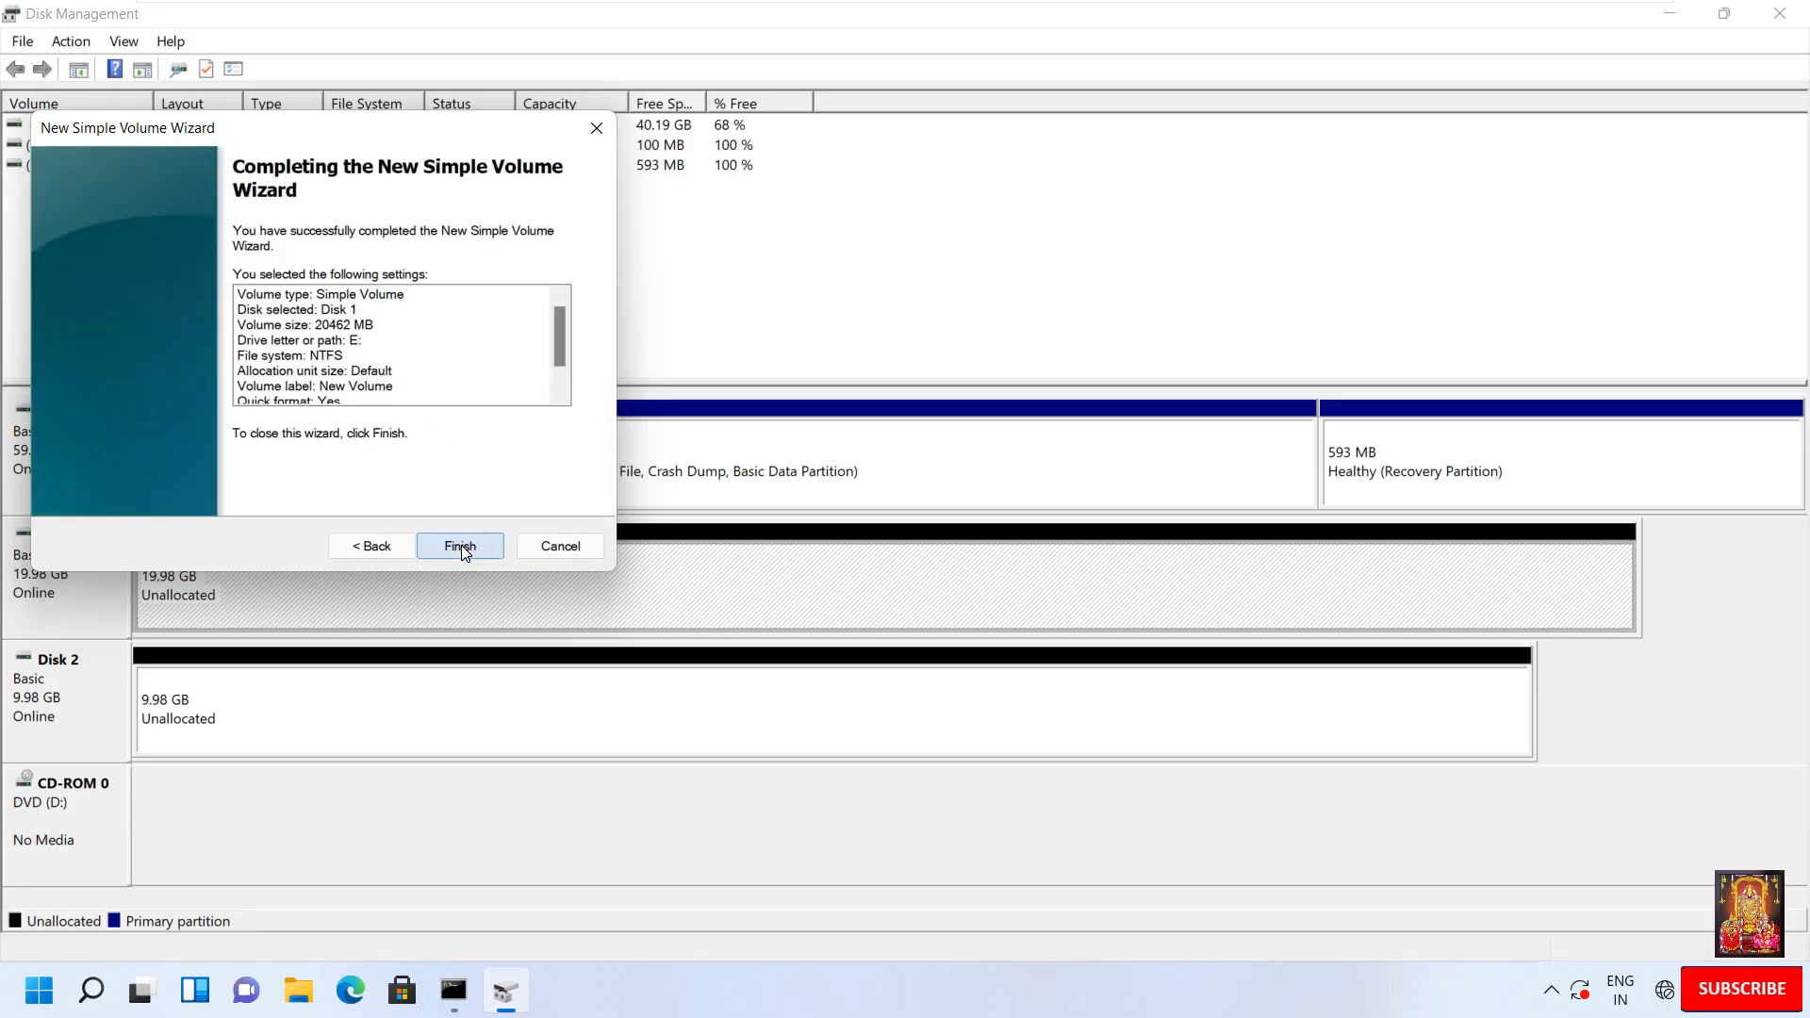
click(461, 545)
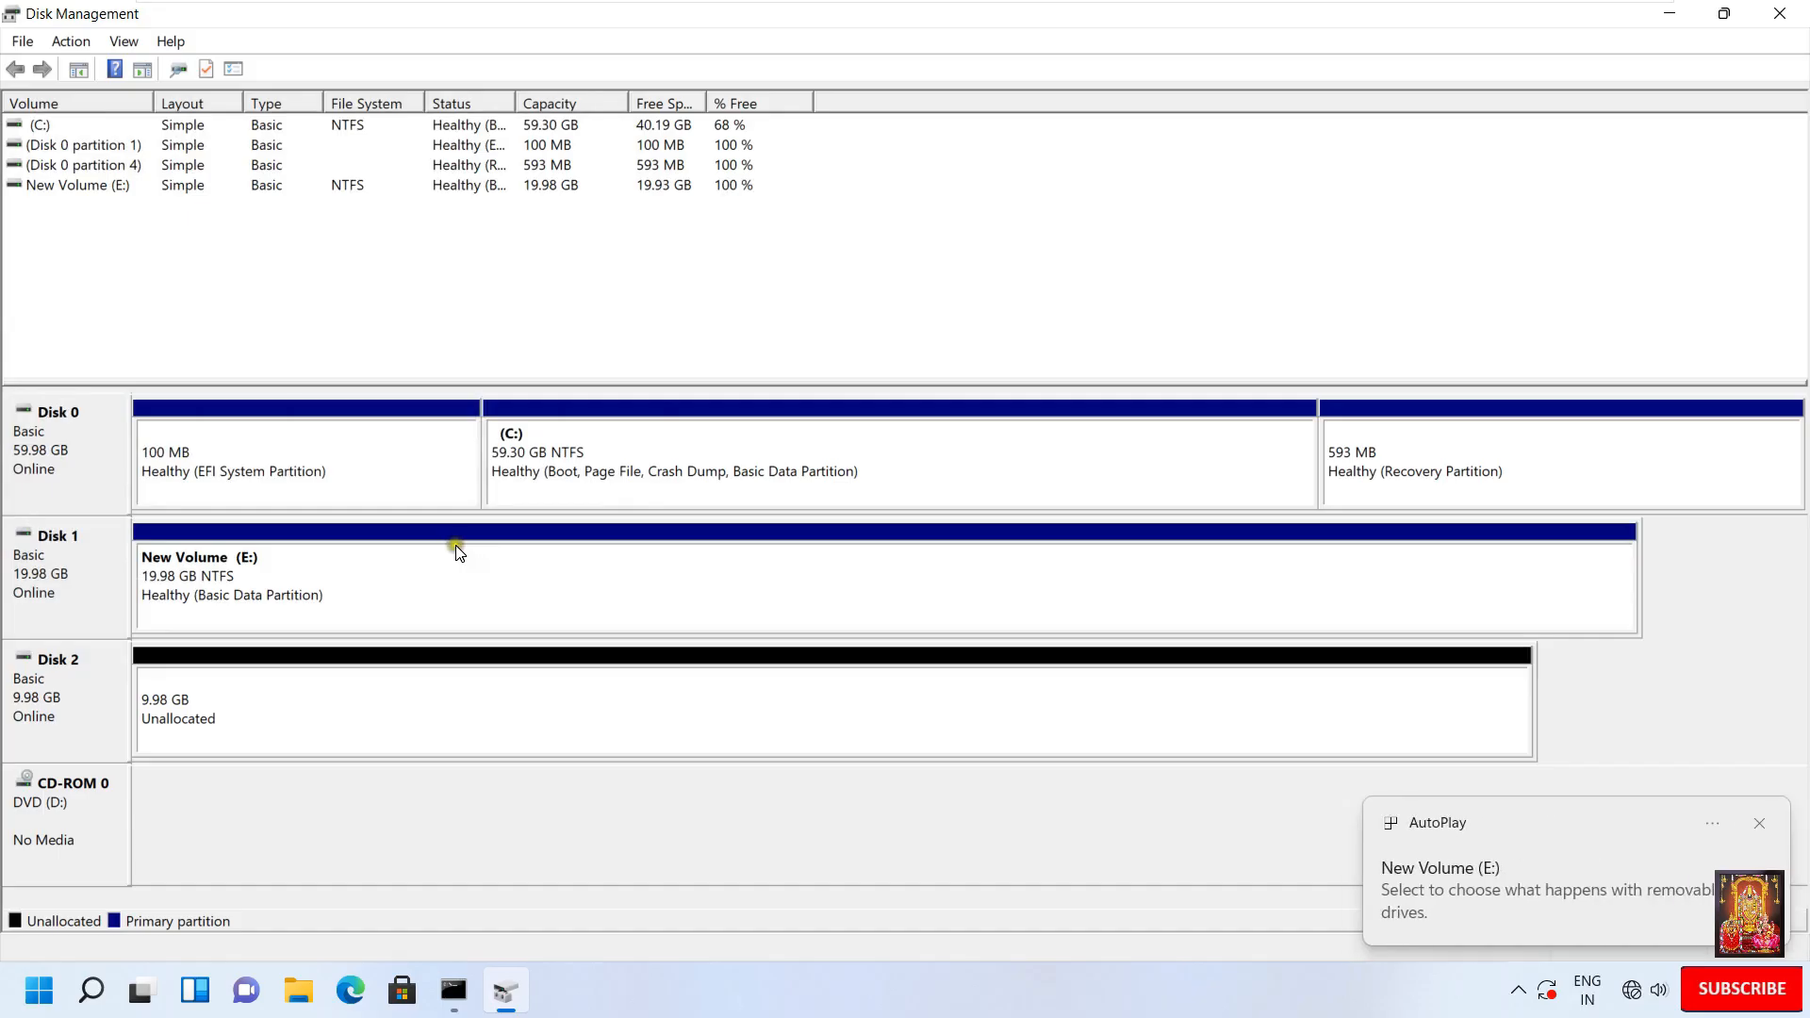
Create a simple NTFS volume on Disk 2 using the full 10222 MB, drive letter F and the default quick-format settings.
right_click(348, 703)
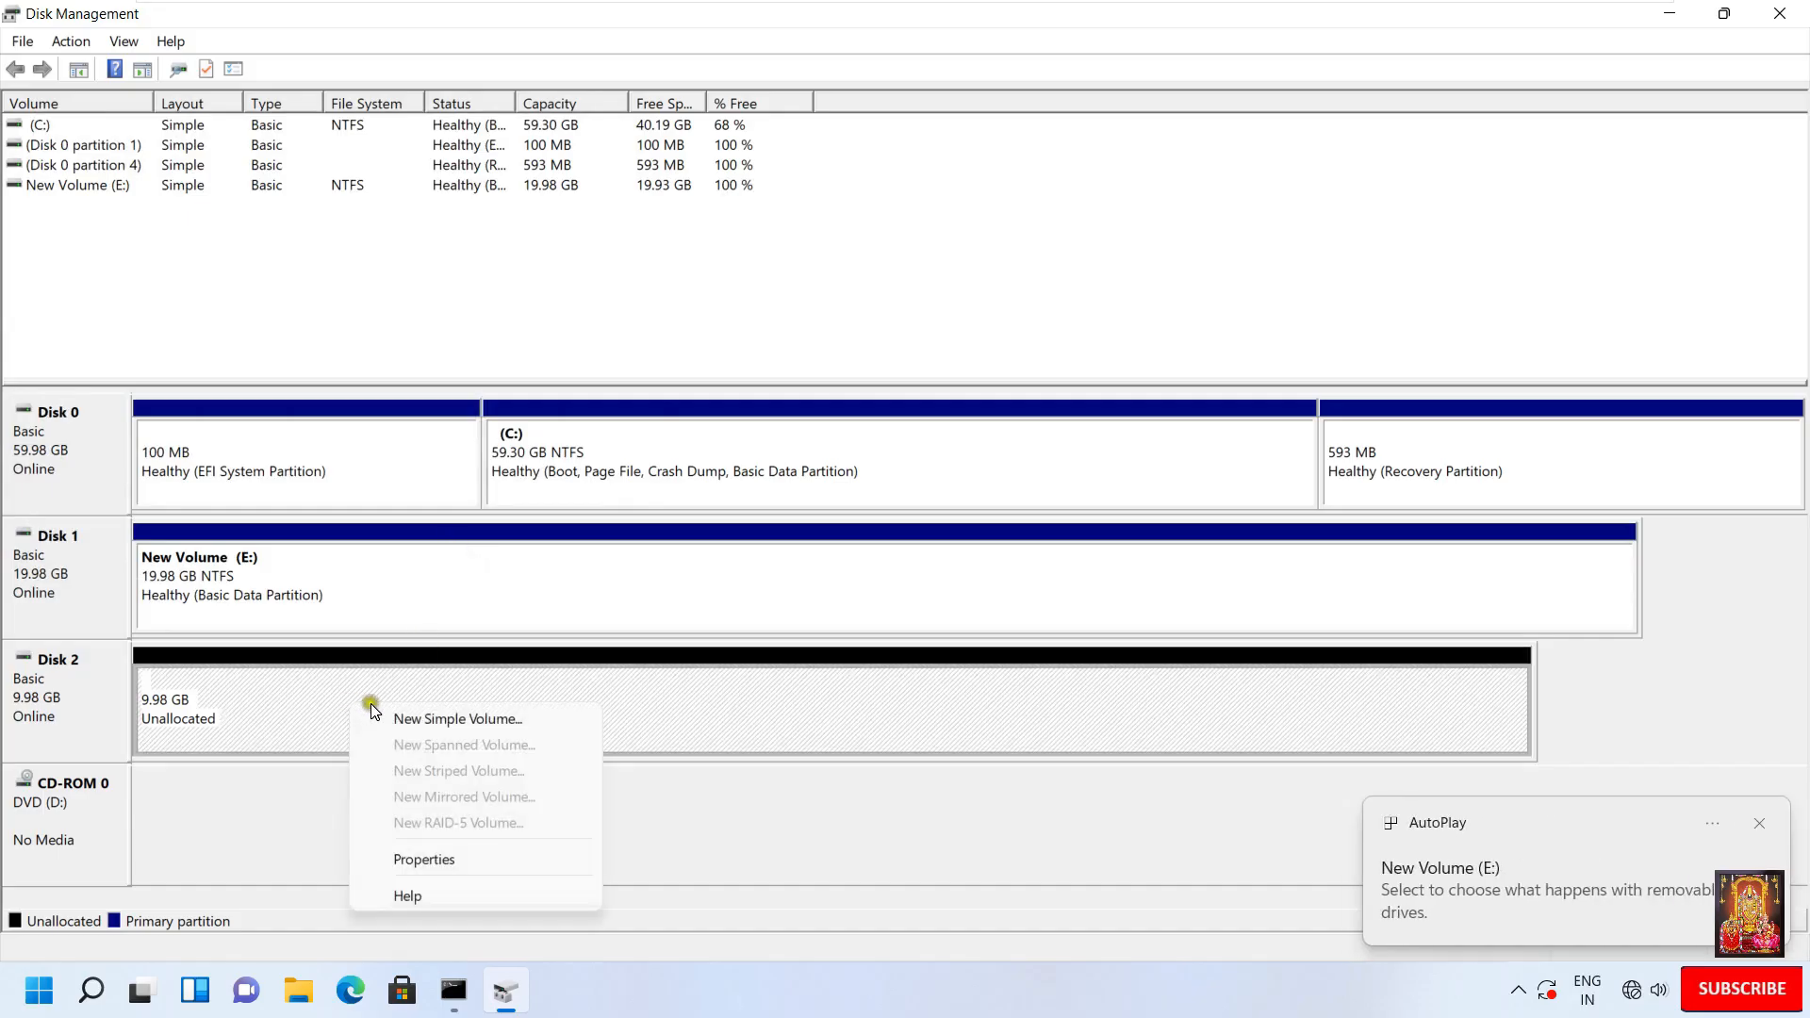
click(417, 717)
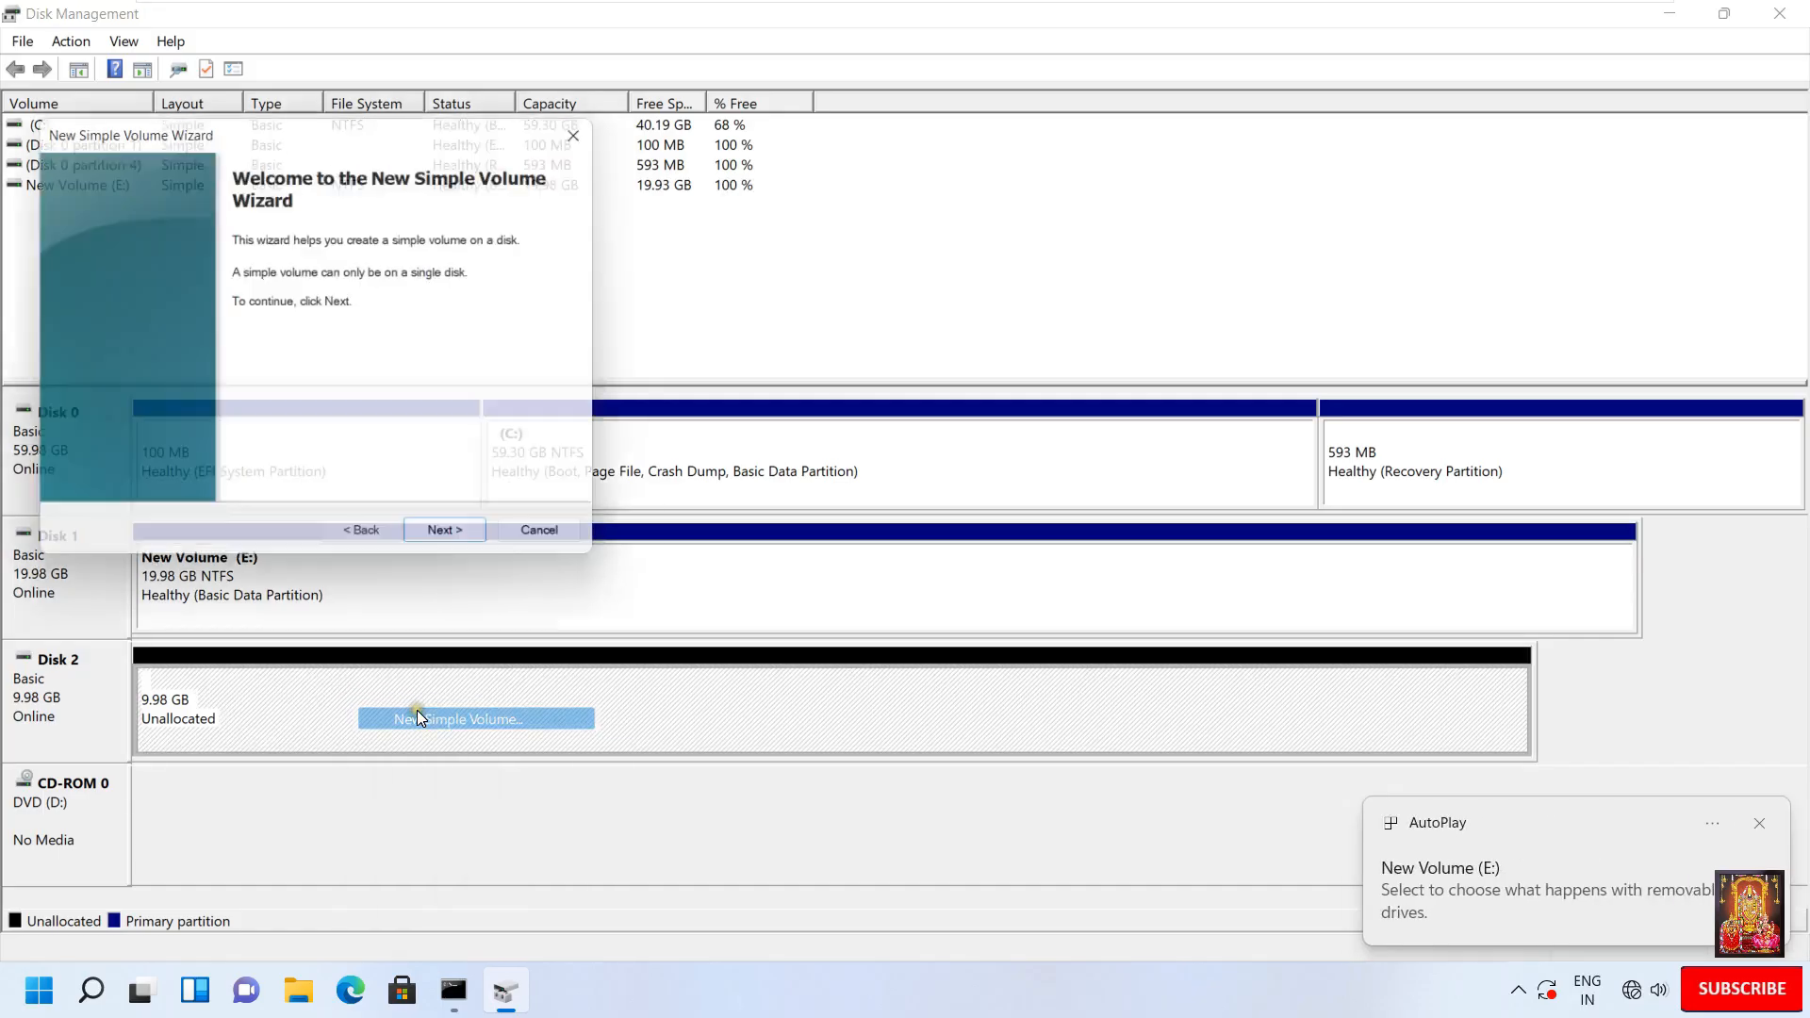
click(462, 544)
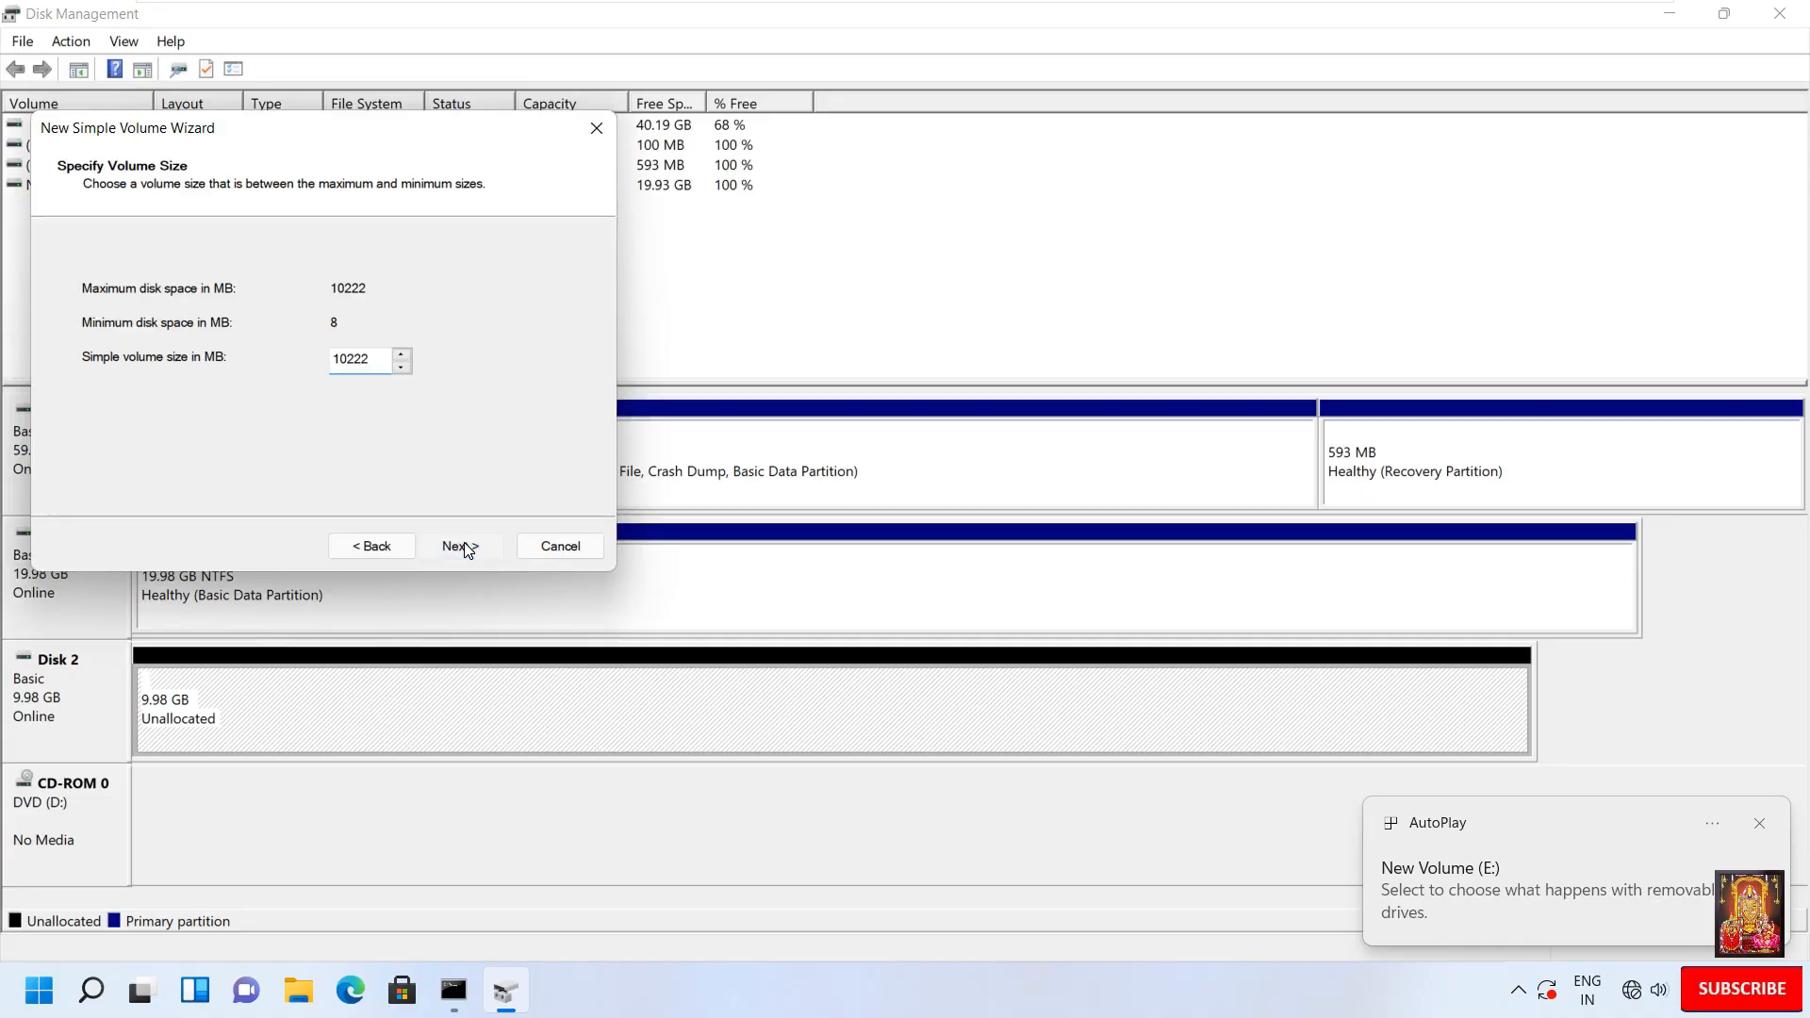
click(464, 544)
click(464, 545)
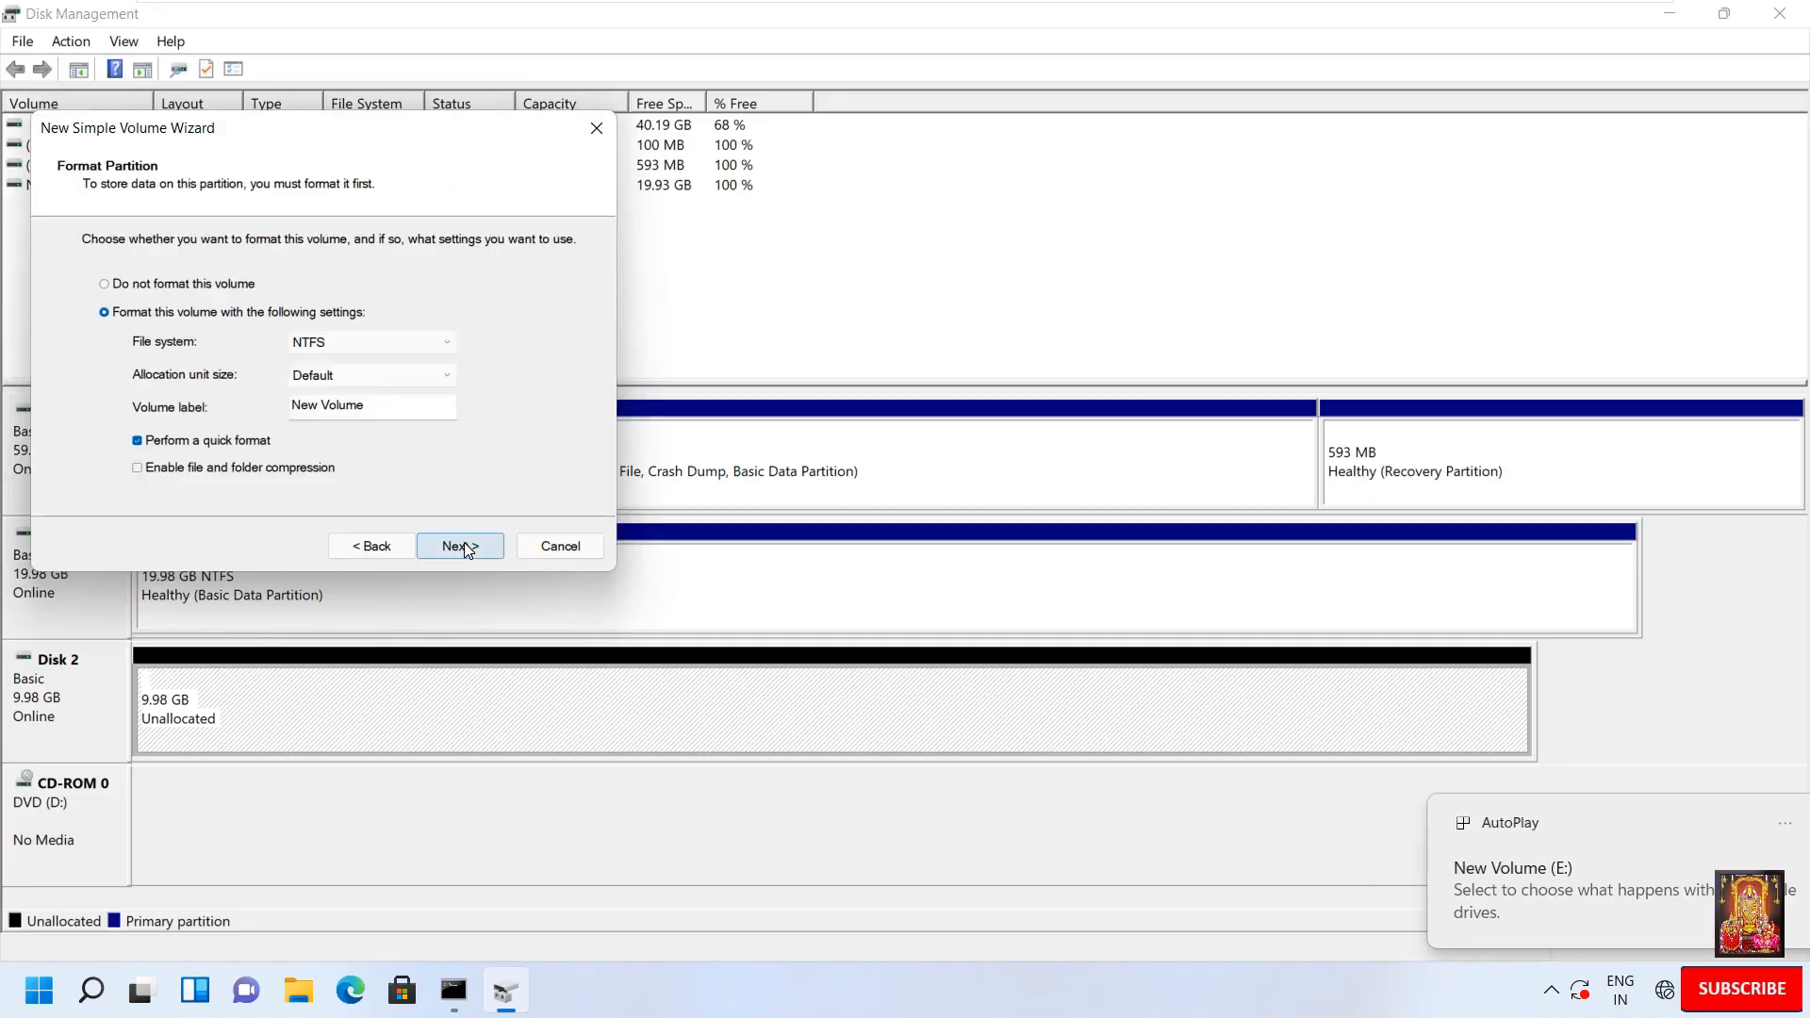
click(464, 545)
click(464, 545)
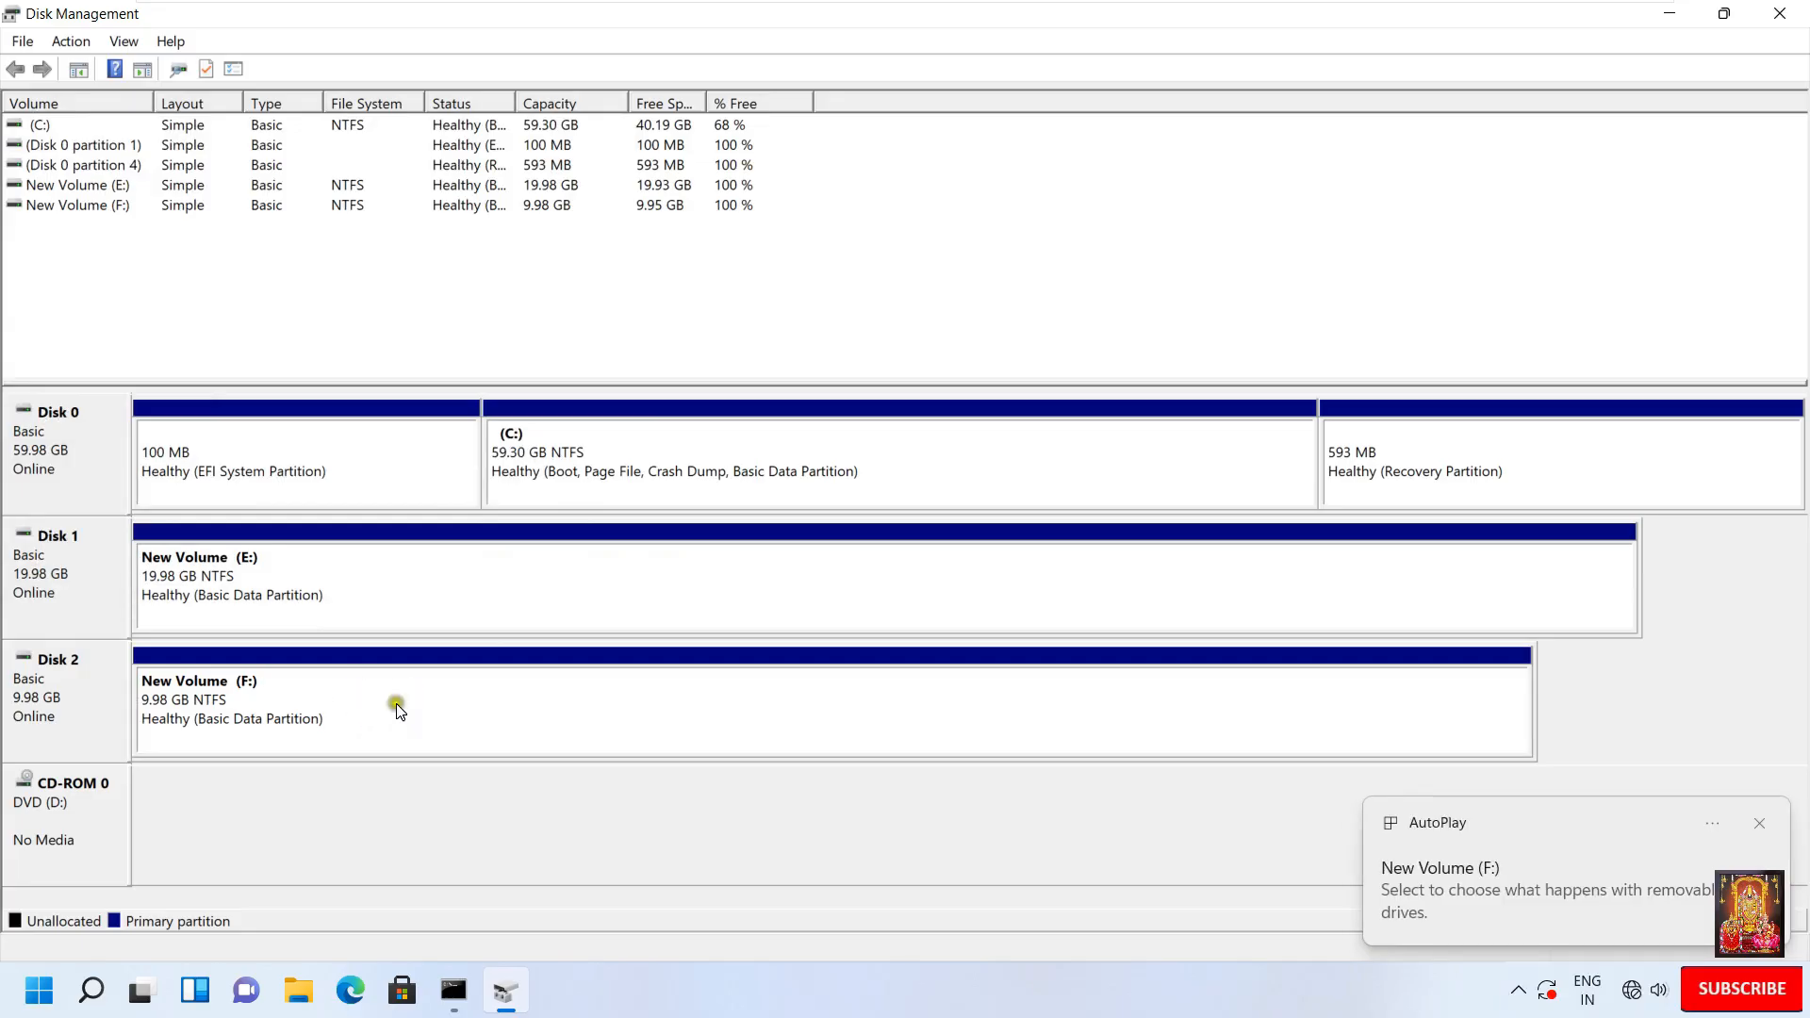
Close Disk Management and the Command Prompt, check the new E: and F: volumes in This PC, and close that window.
click(1781, 17)
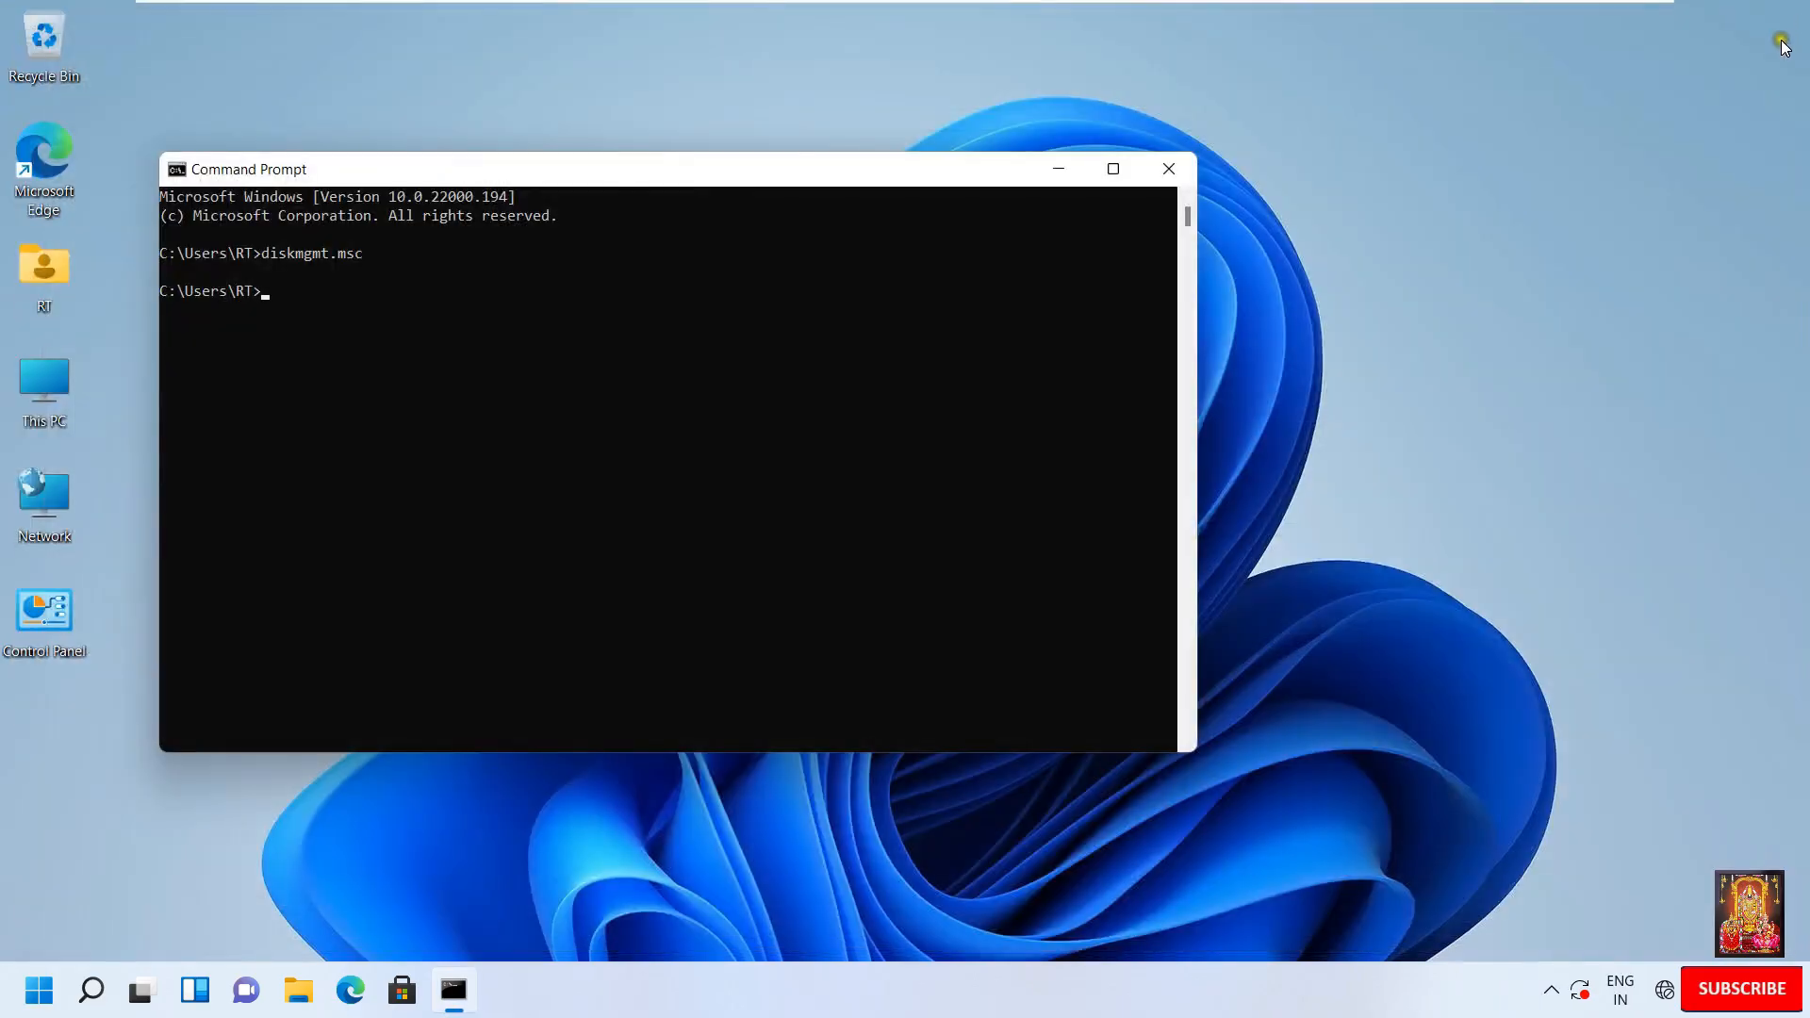
click(1184, 173)
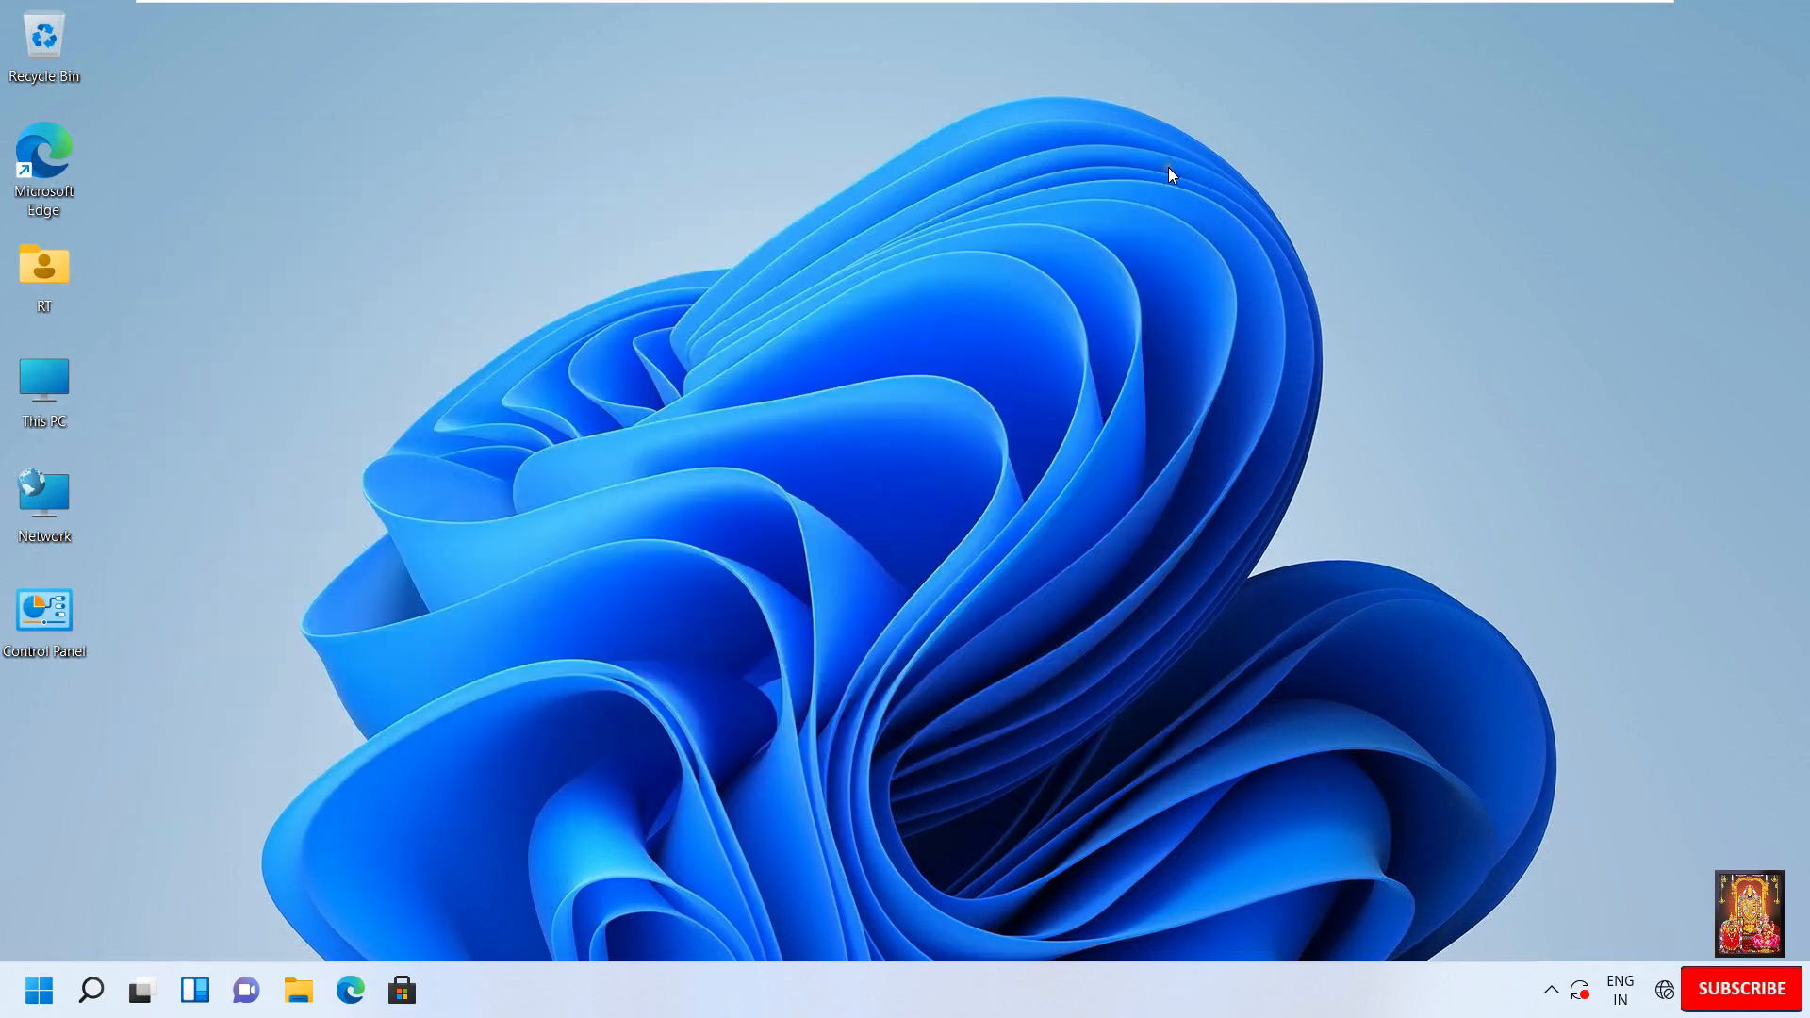
double_click(26, 371)
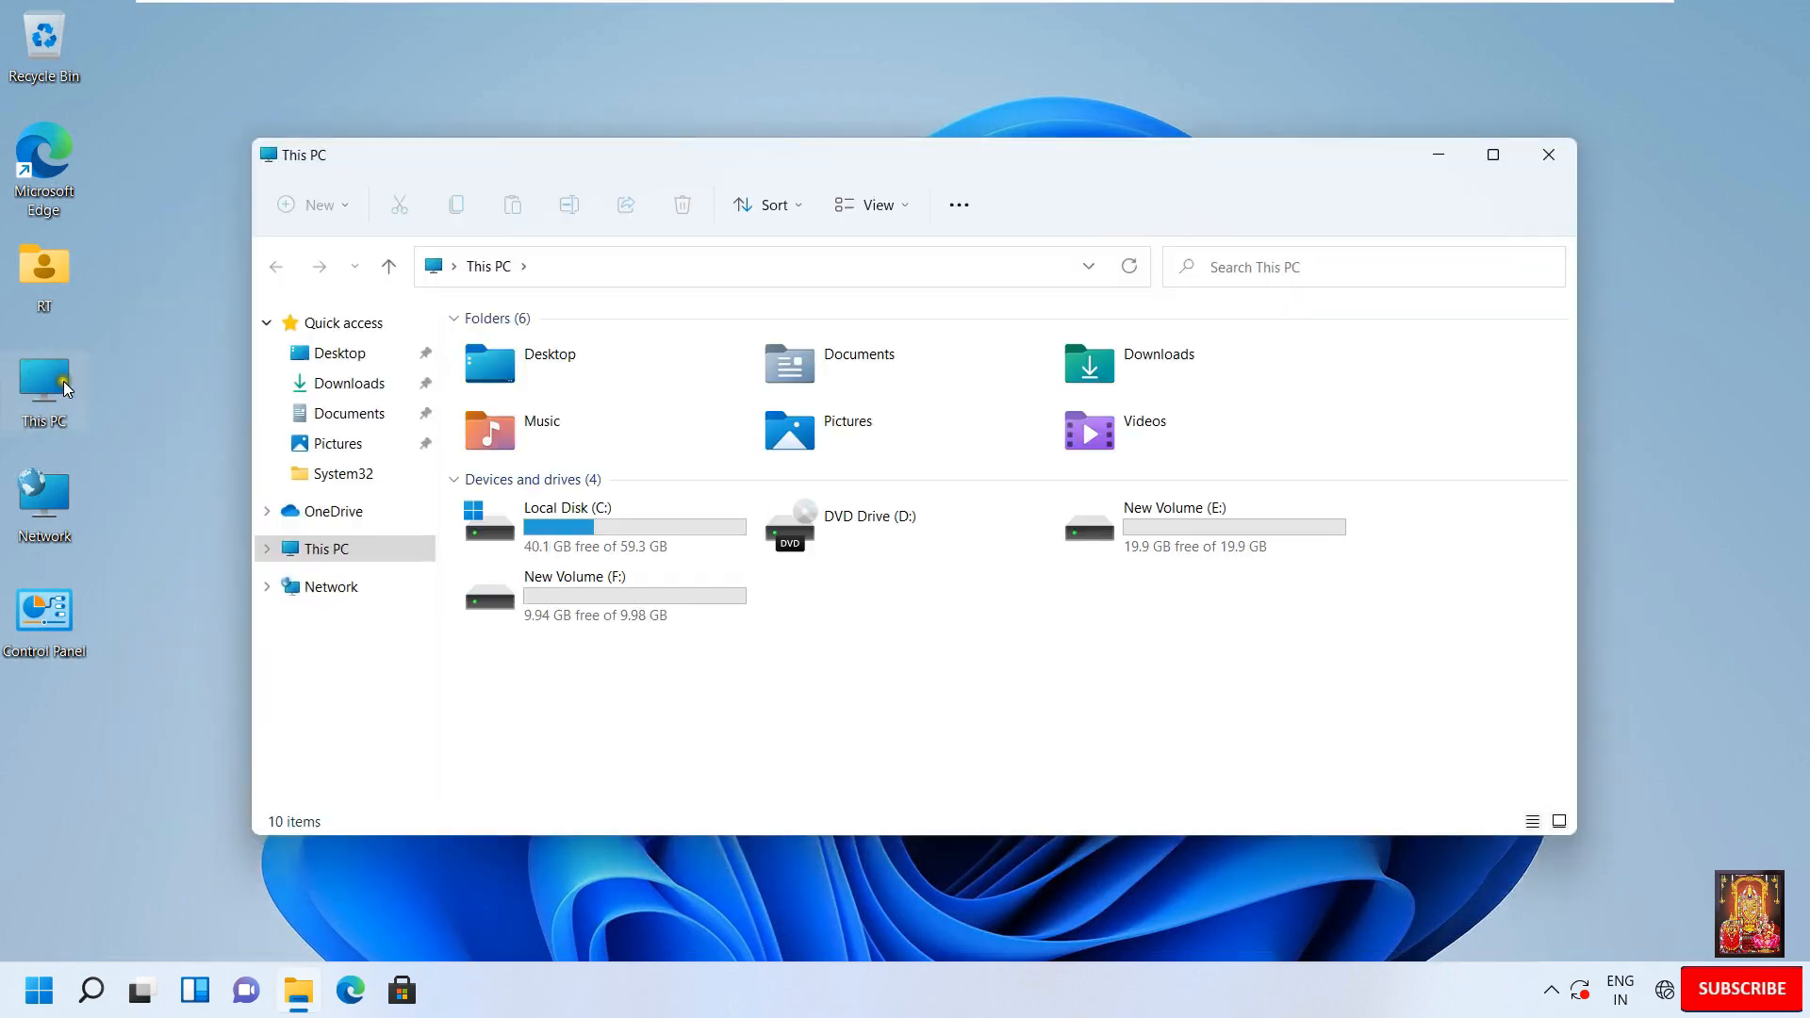
click(1184, 552)
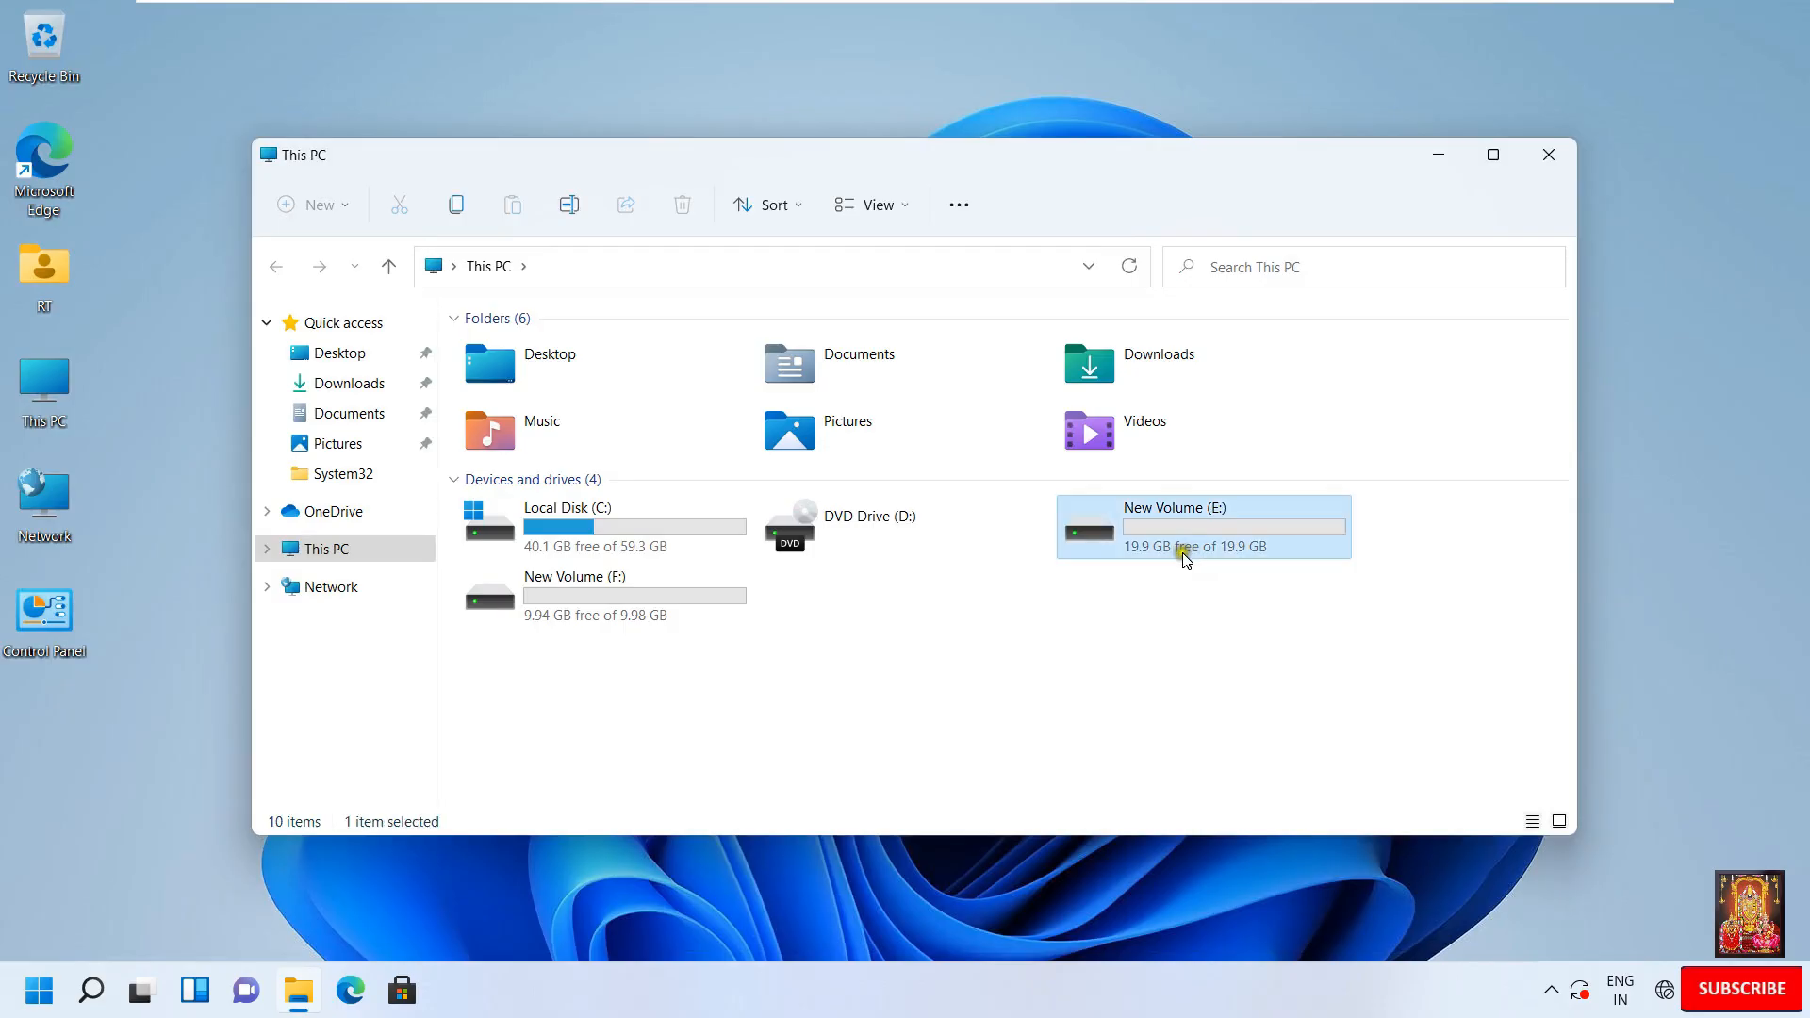
click(627, 617)
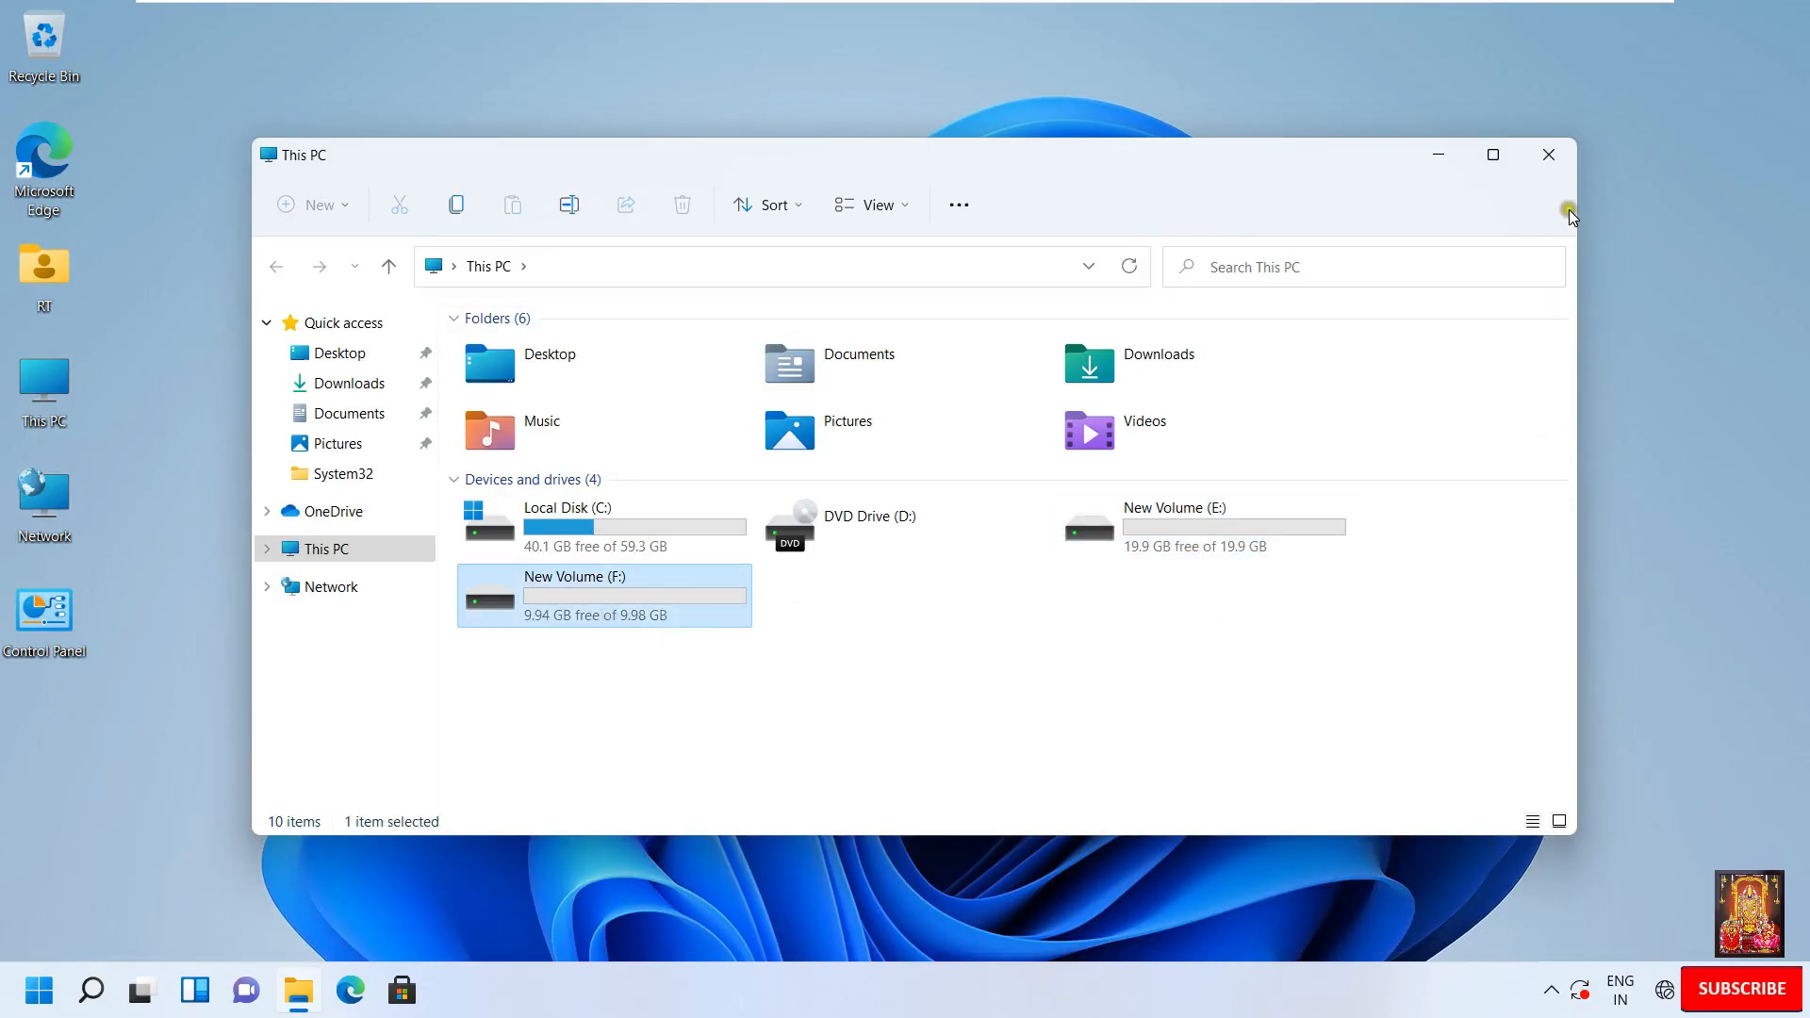
click(1561, 161)
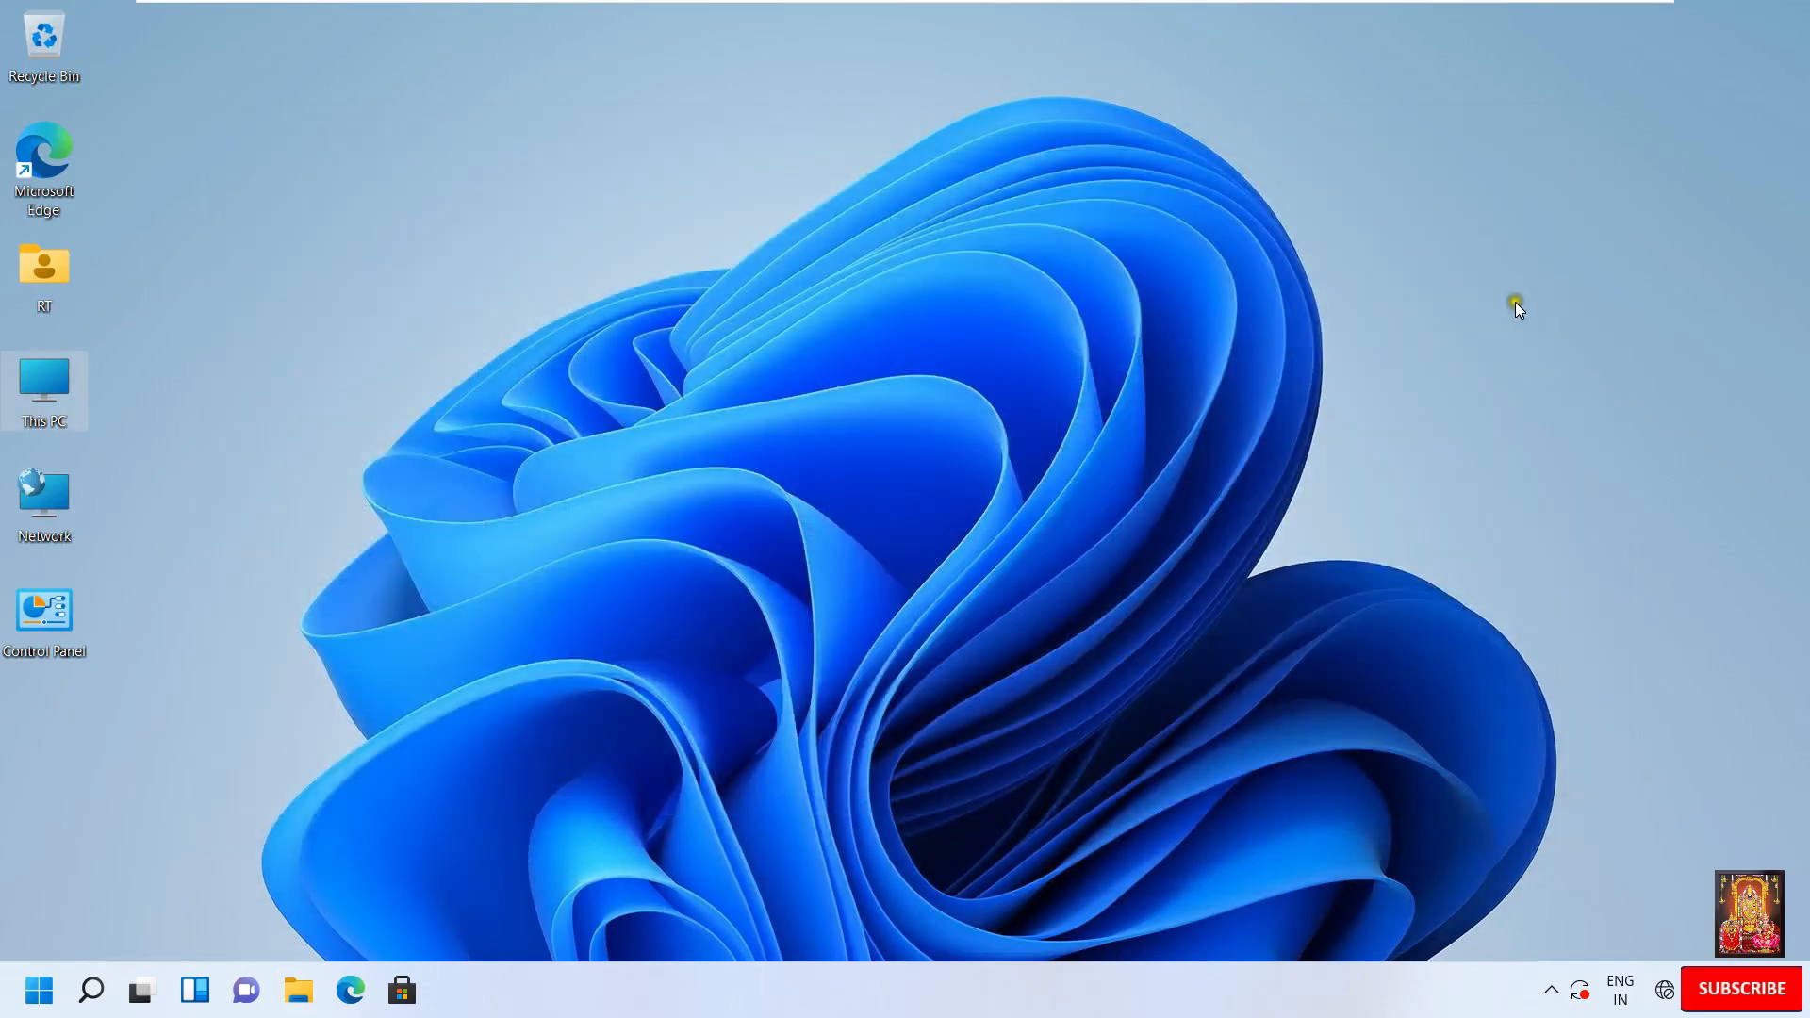